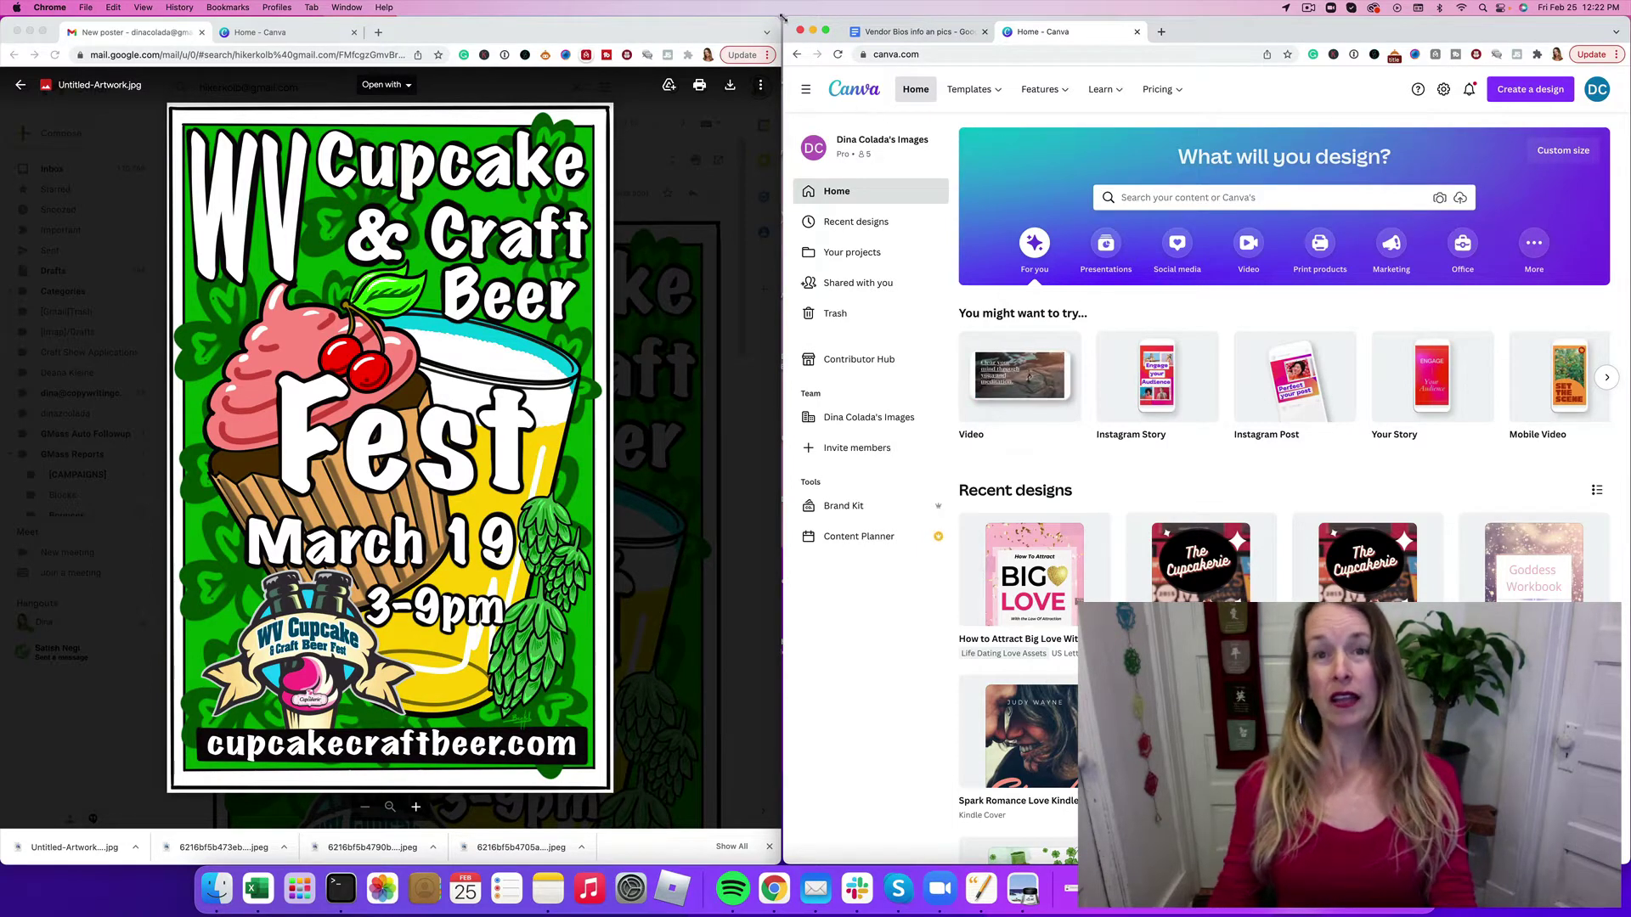
Step: Download Untitled-Artwork.jpg from Gmail and widen the Canva window across the screen
left_click_drag(780, 17, 776, 19)
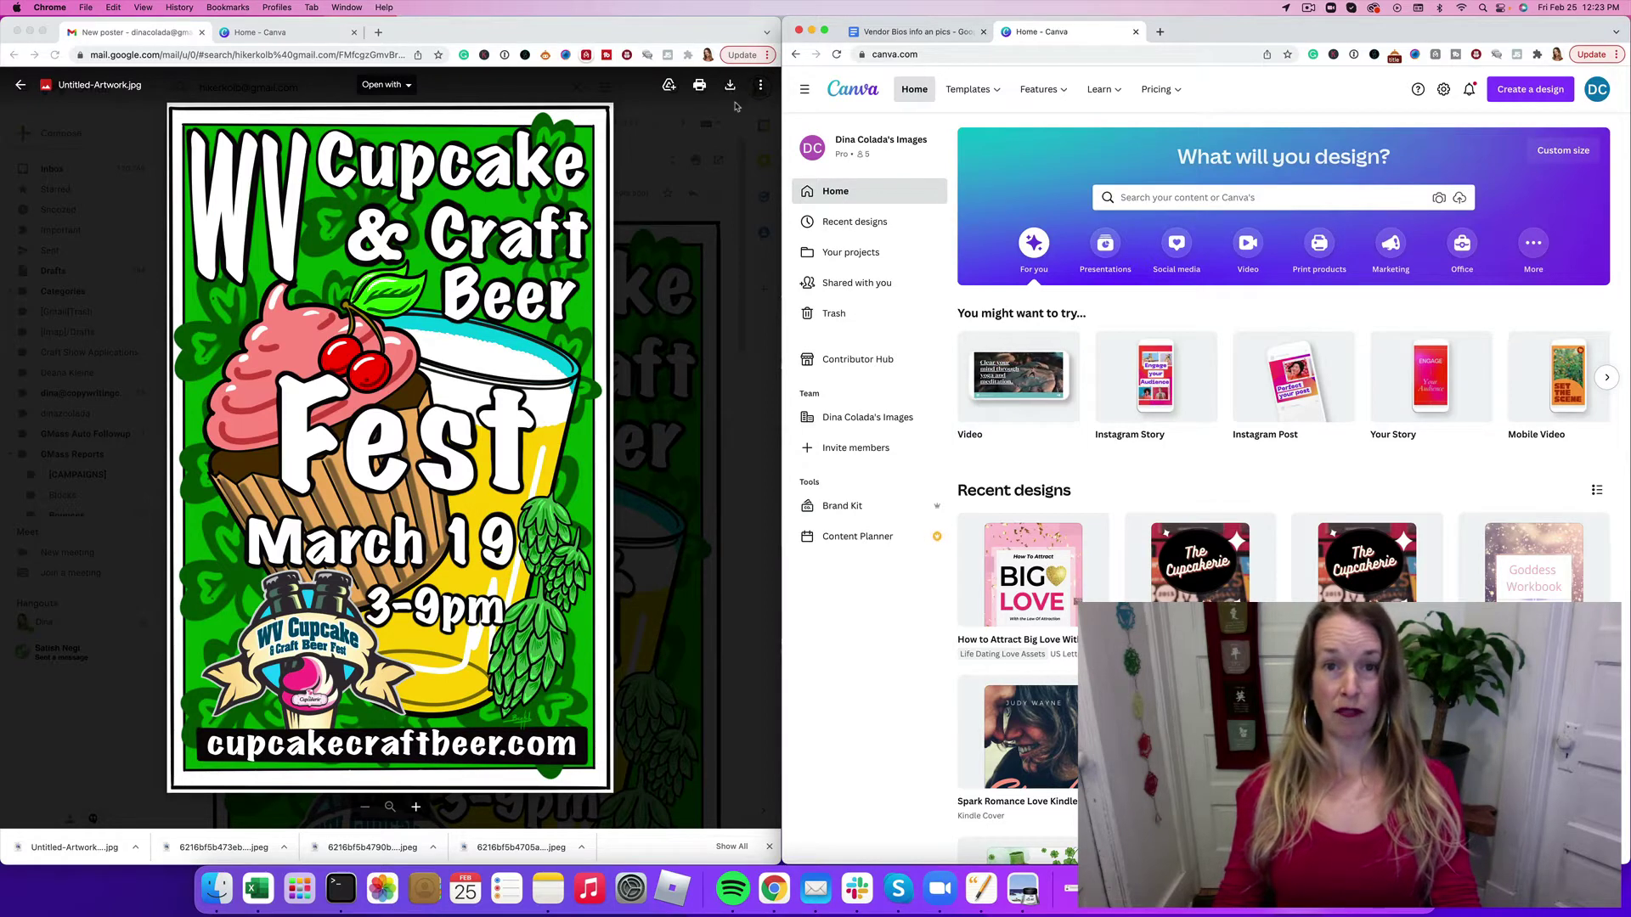
left_click(730, 101)
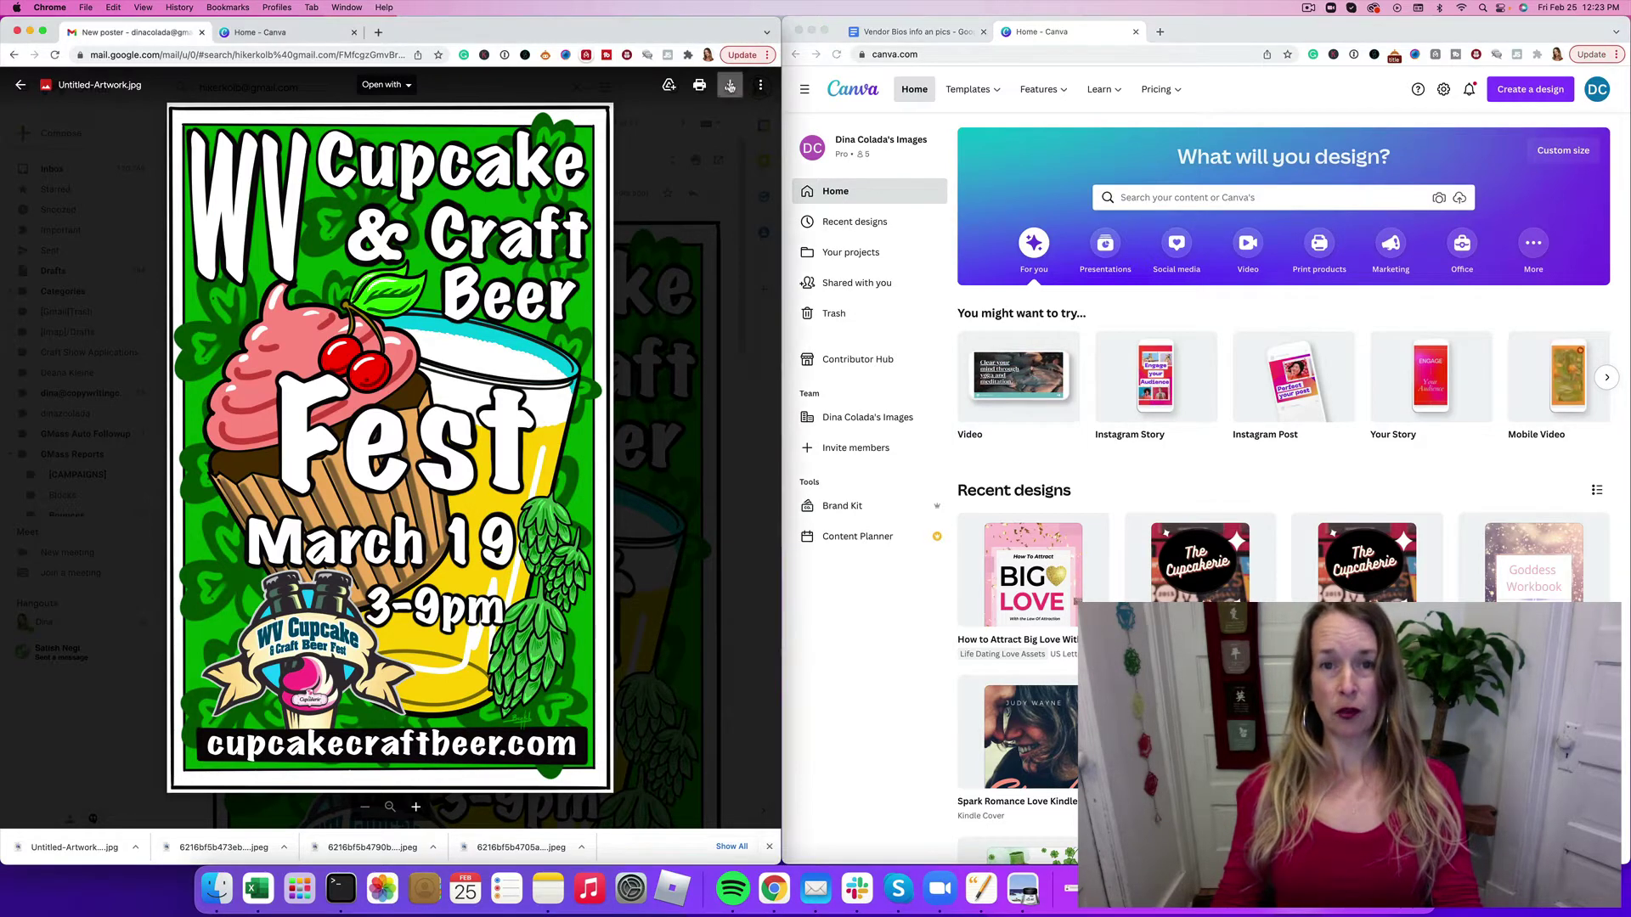
left_click(729, 86)
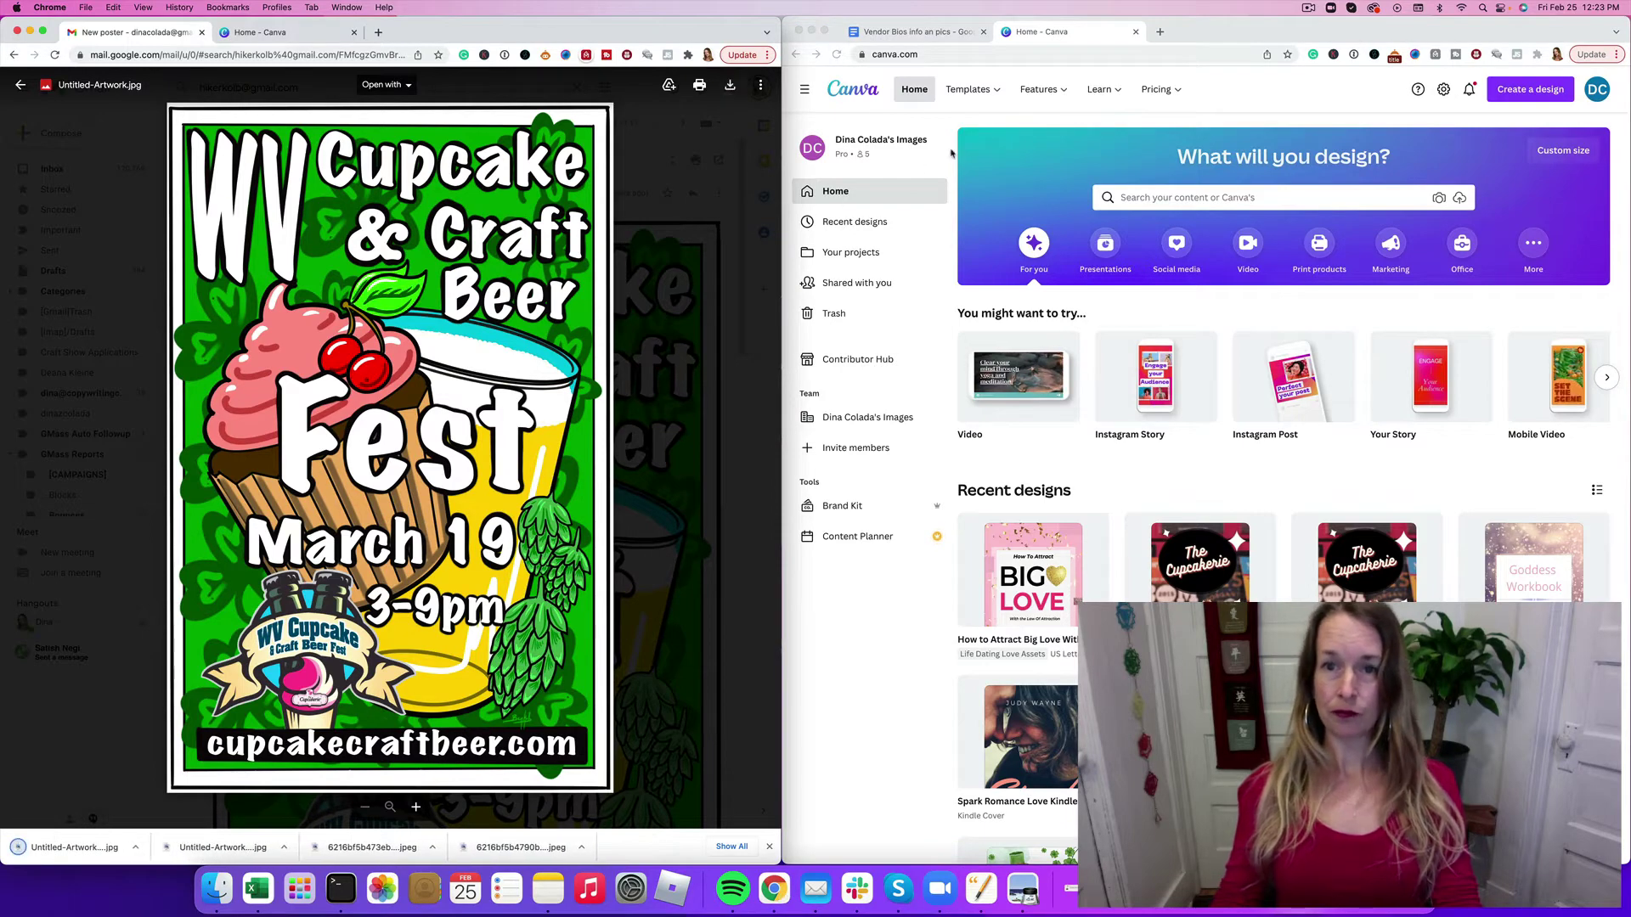
left_click(779, 125)
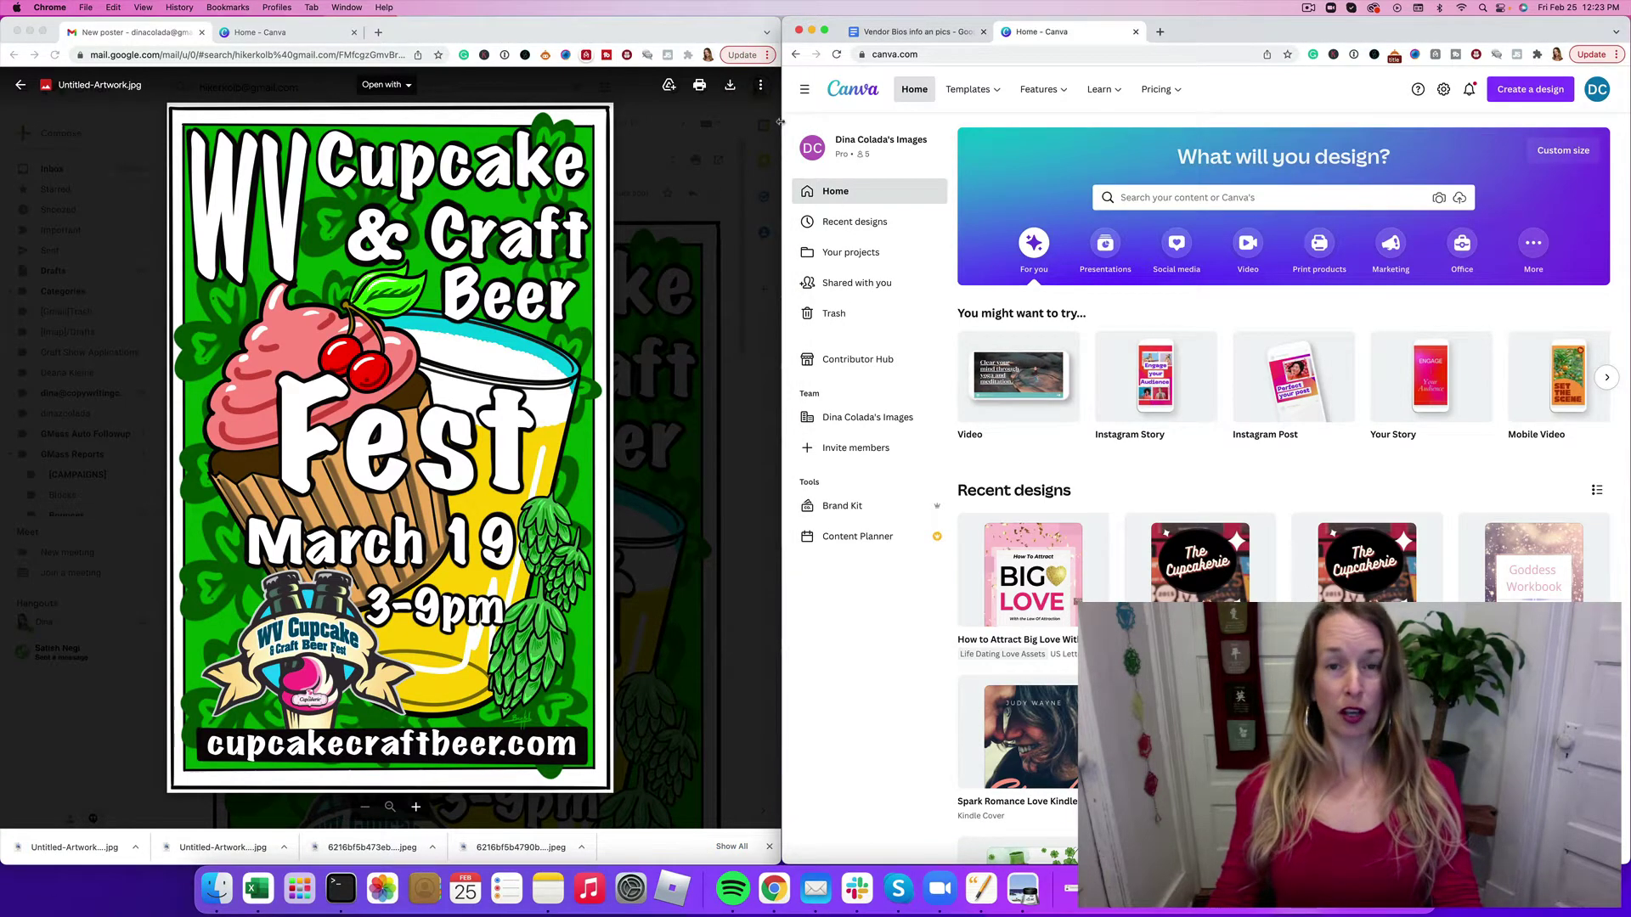
left_click_drag(777, 124, 1, 117)
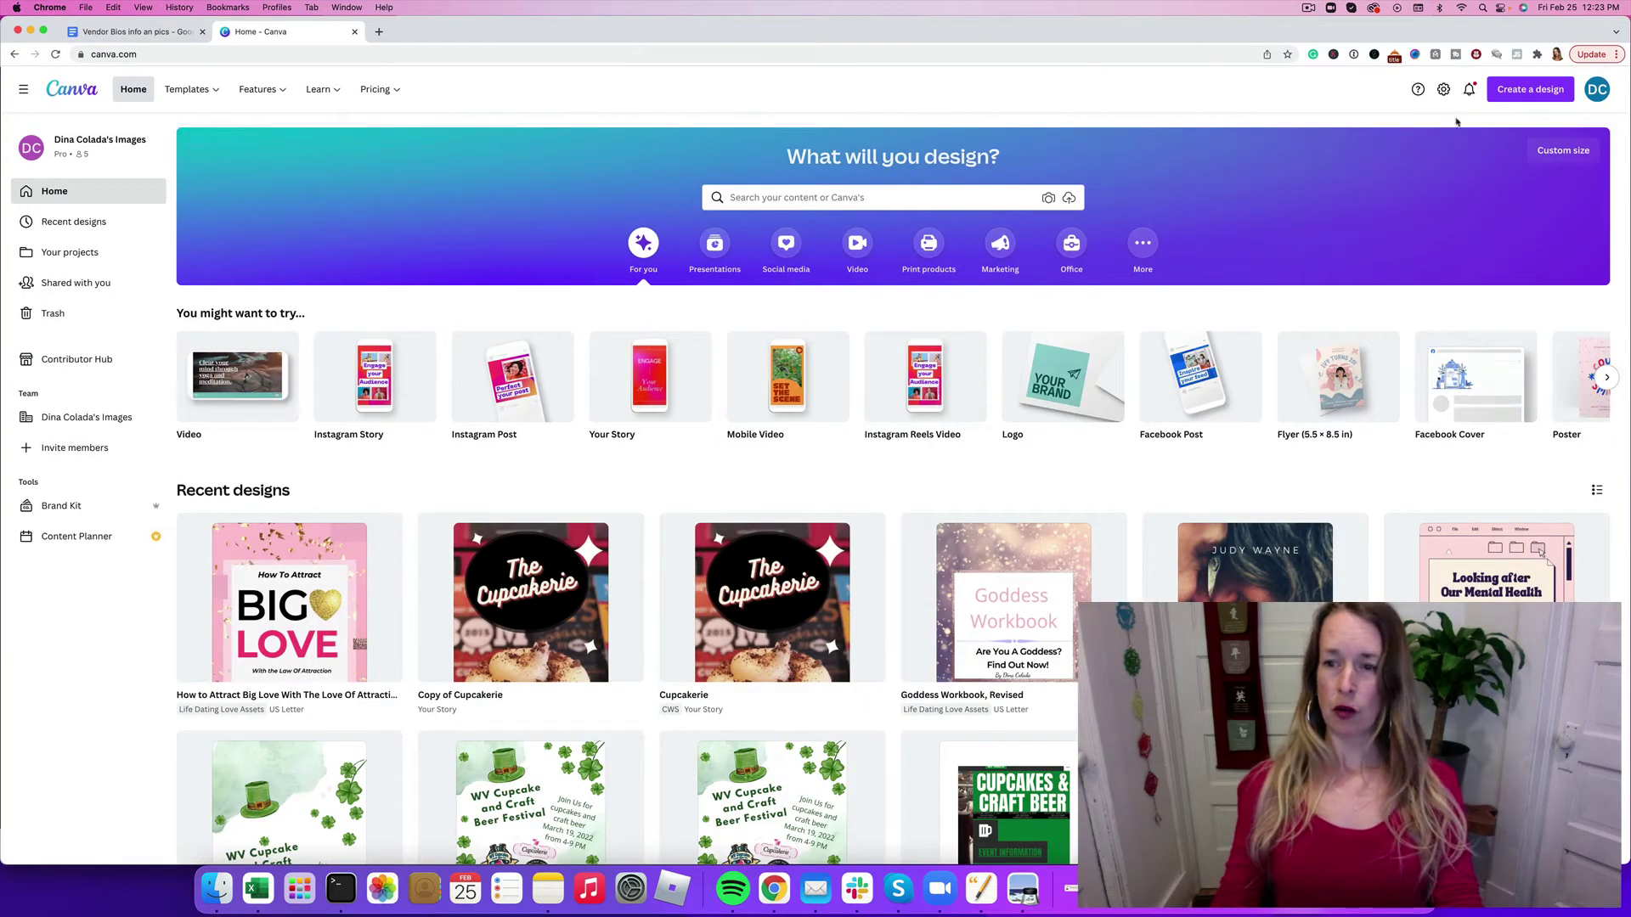
Step: Set up a custom-size design in inches, 11 wide by 17 high
left_click(1533, 90)
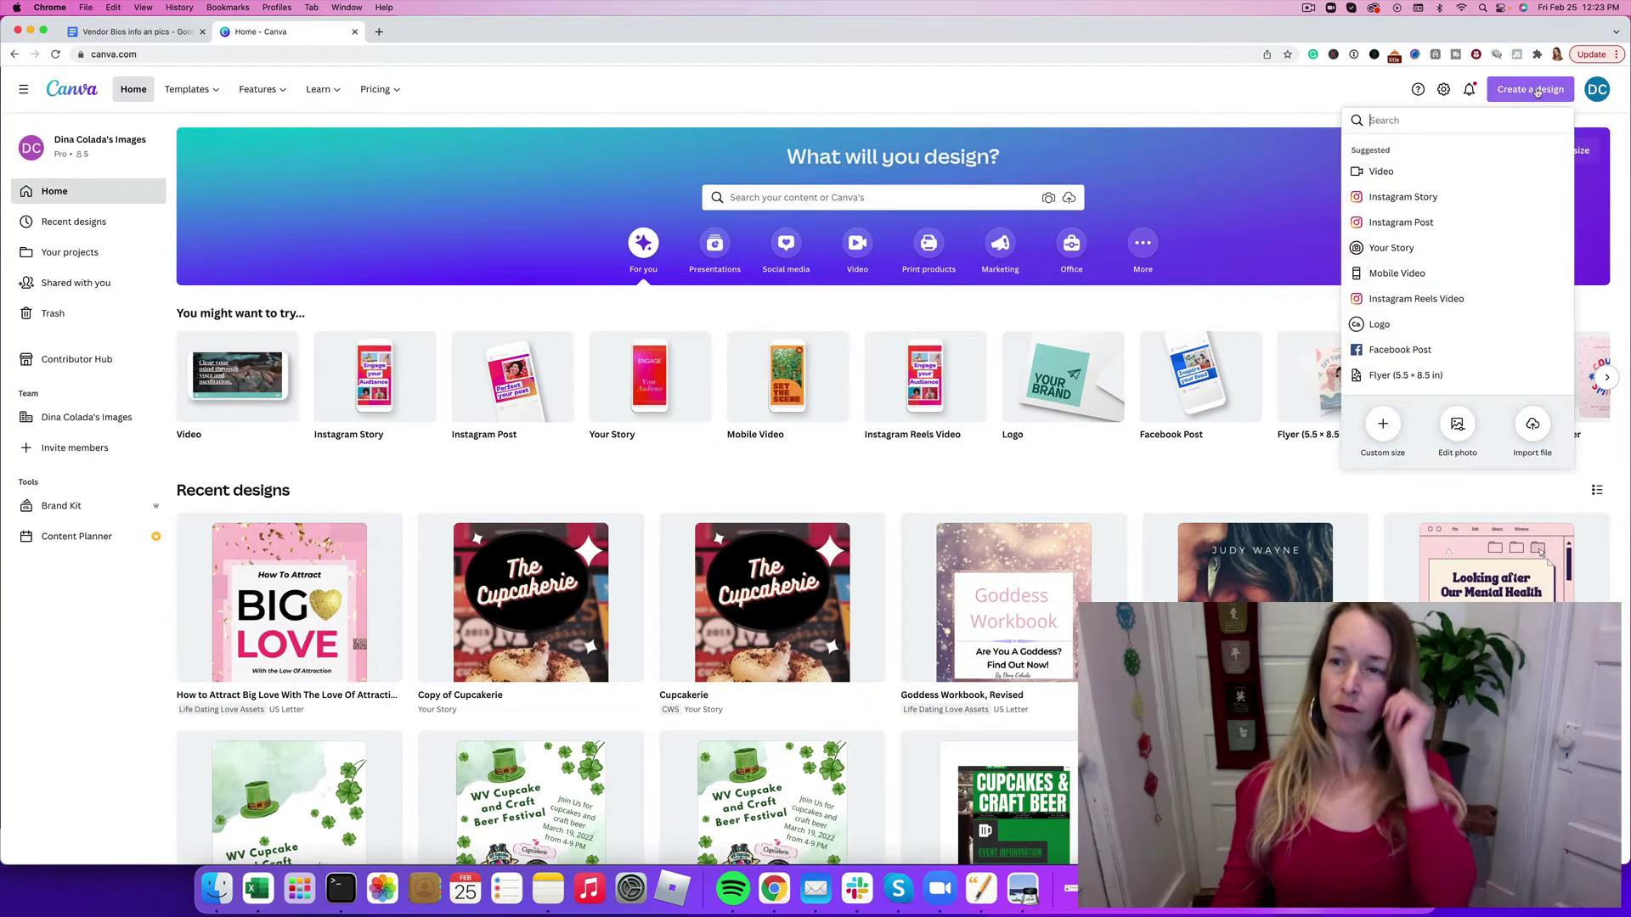
left_click(1384, 423)
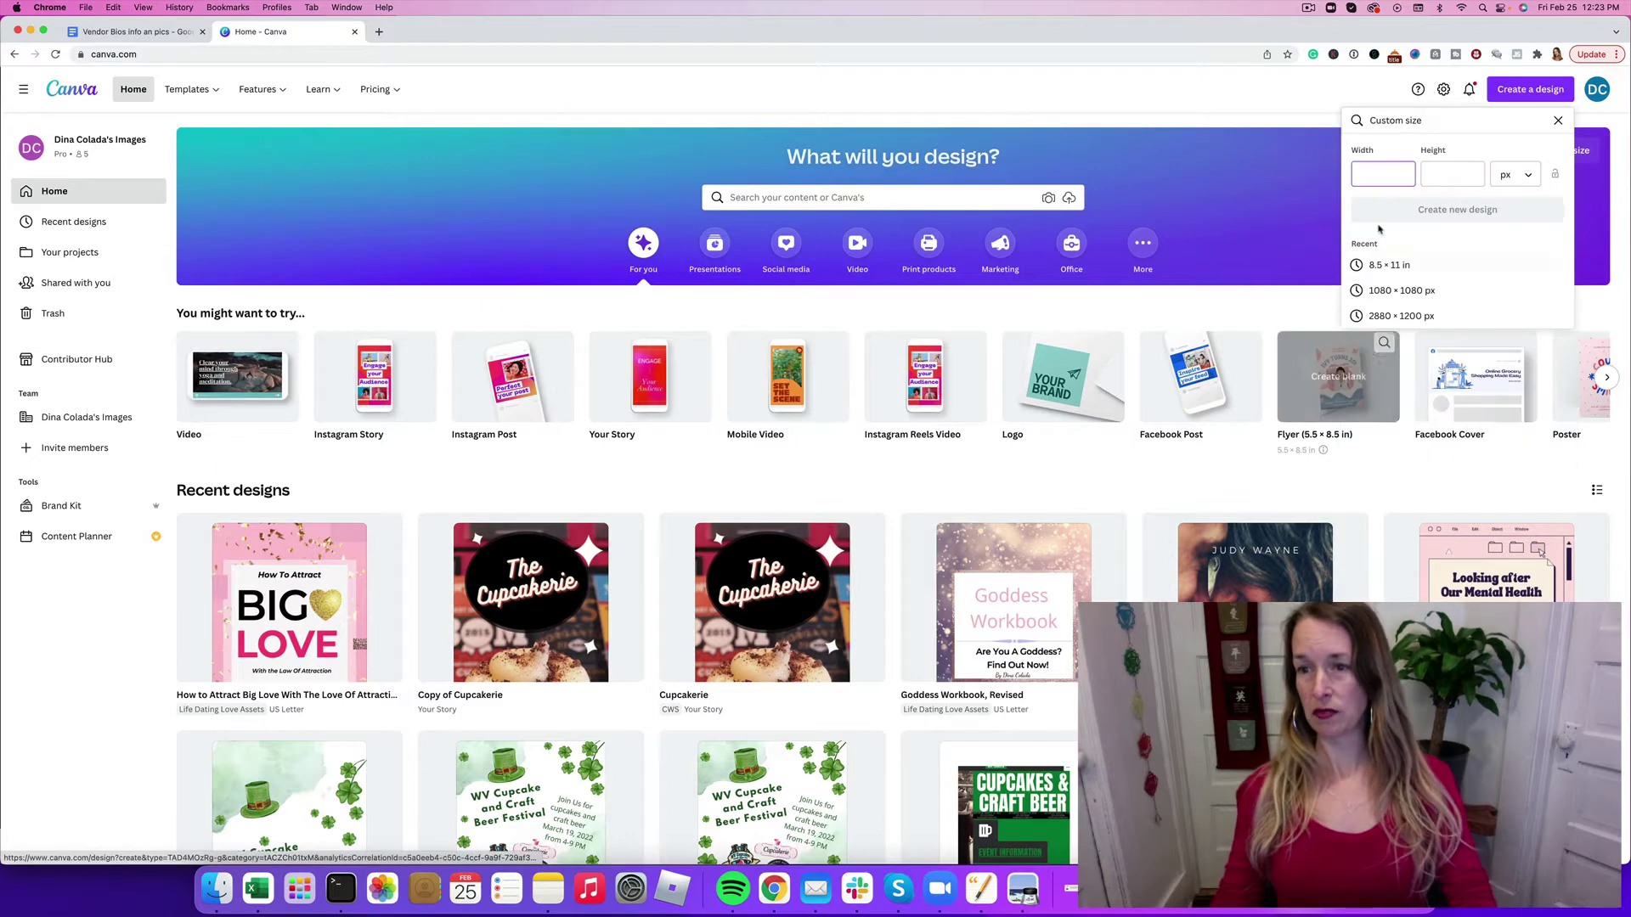
type("11")
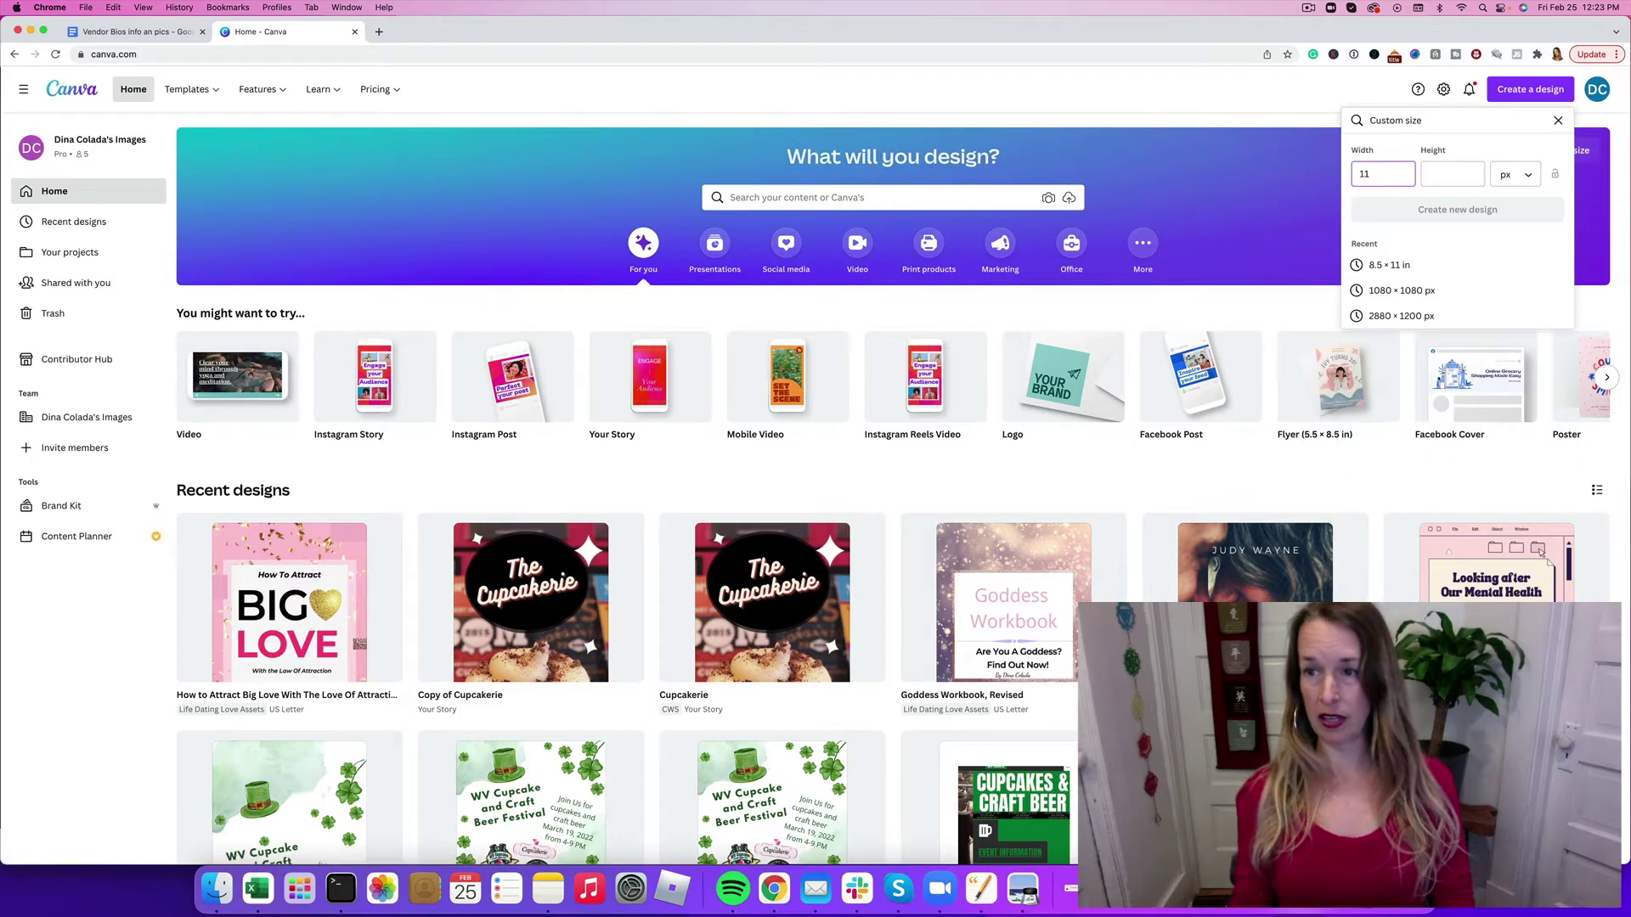
key("Tab")
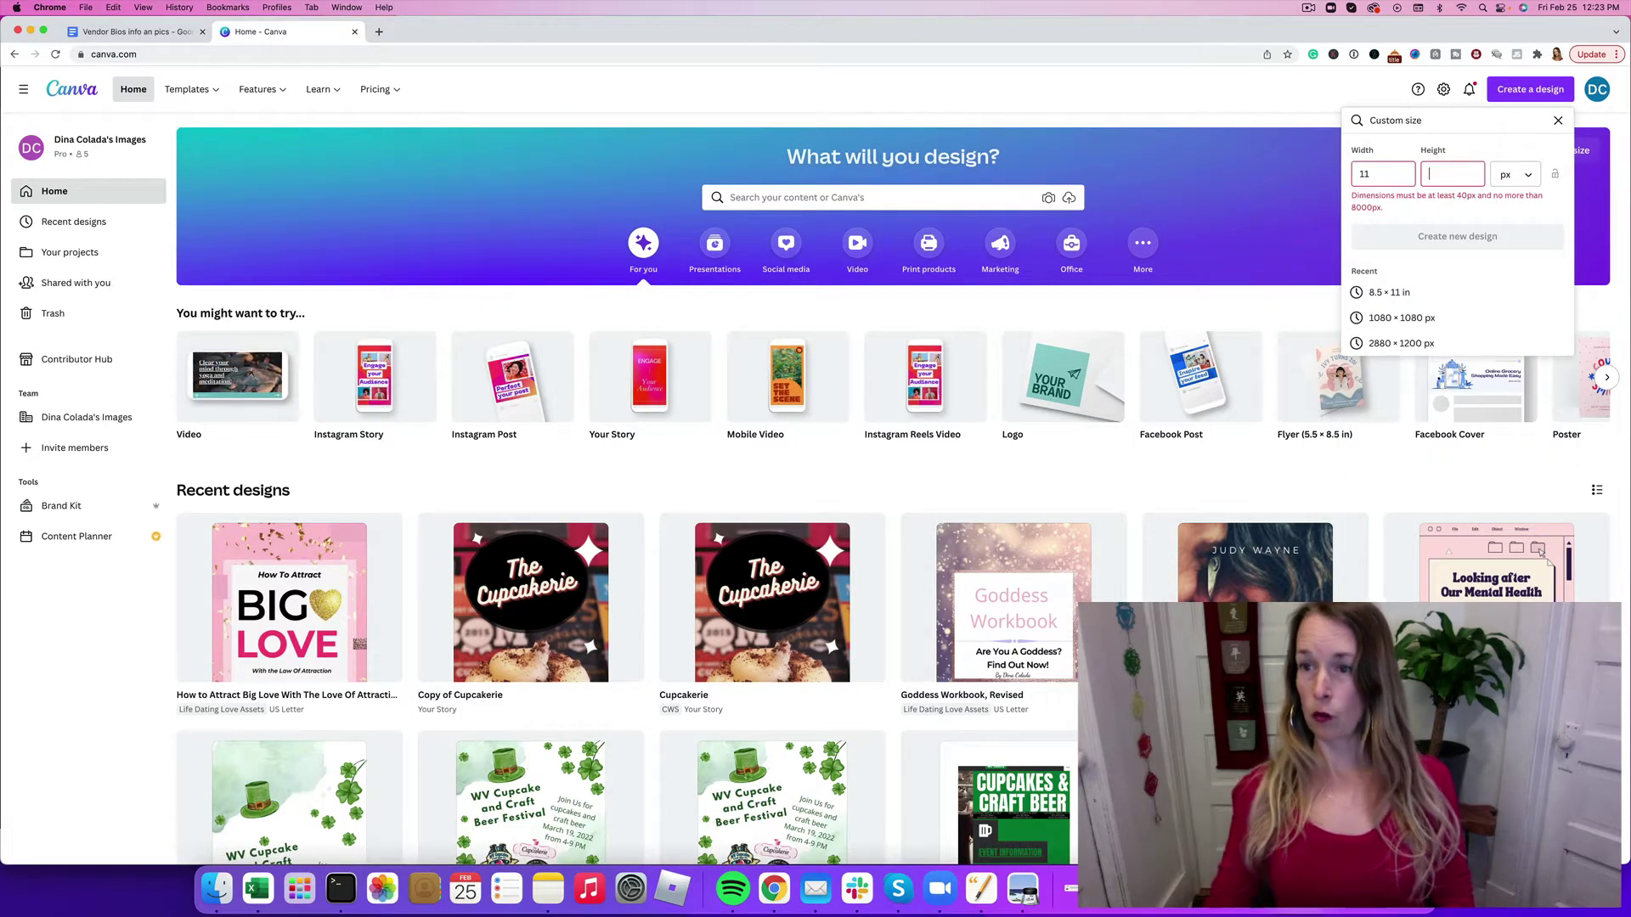
type("17")
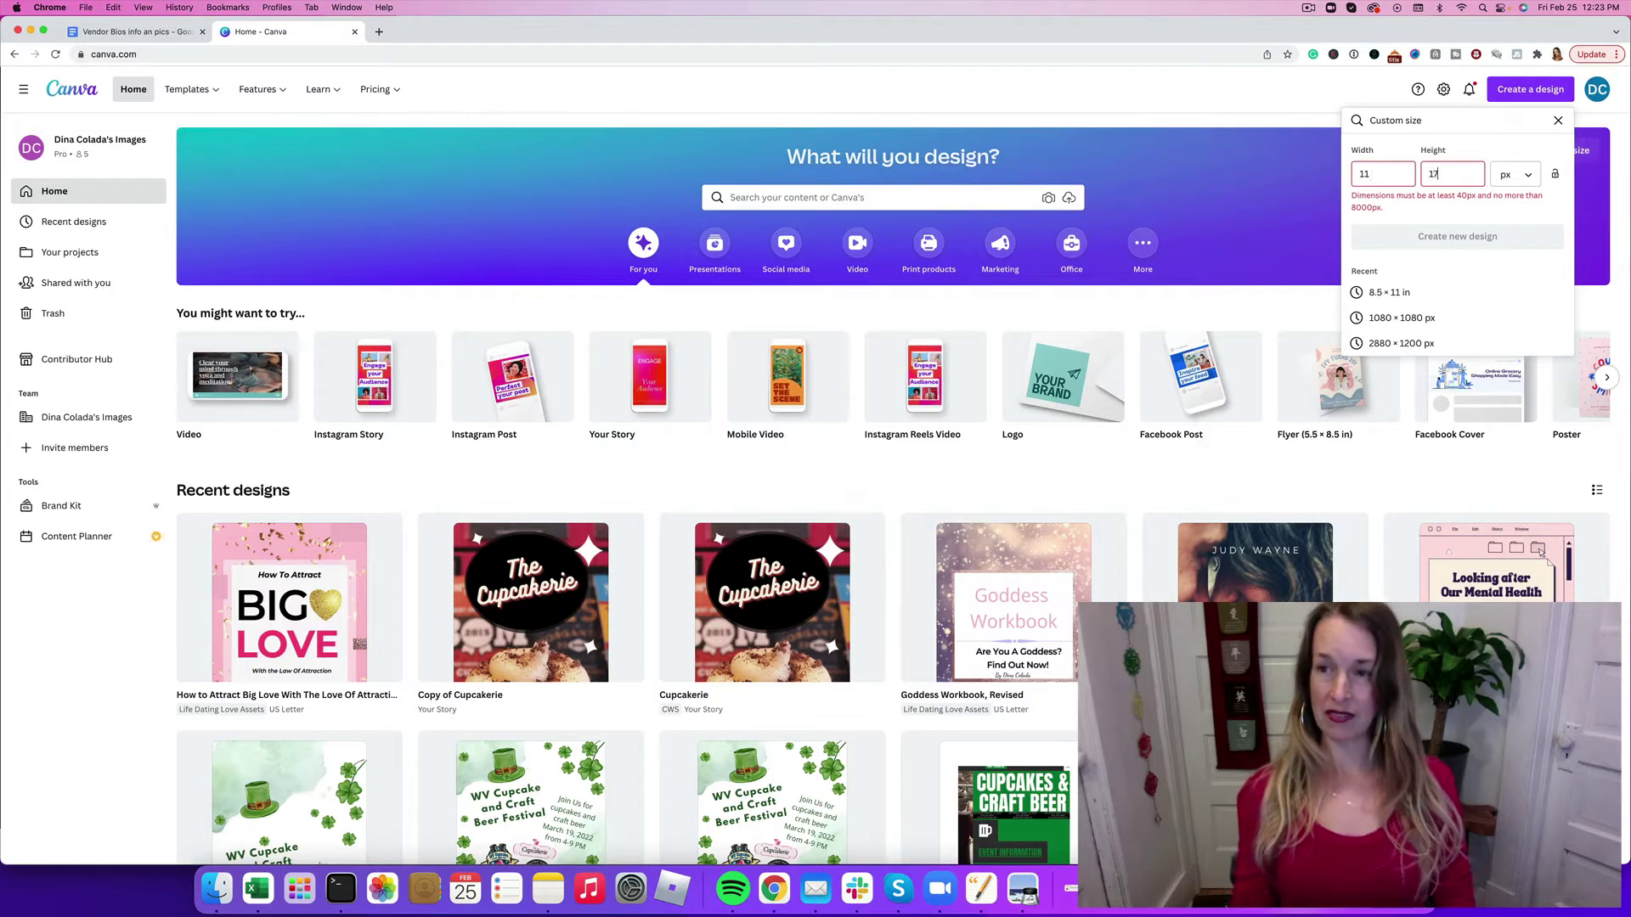
left_click(1516, 175)
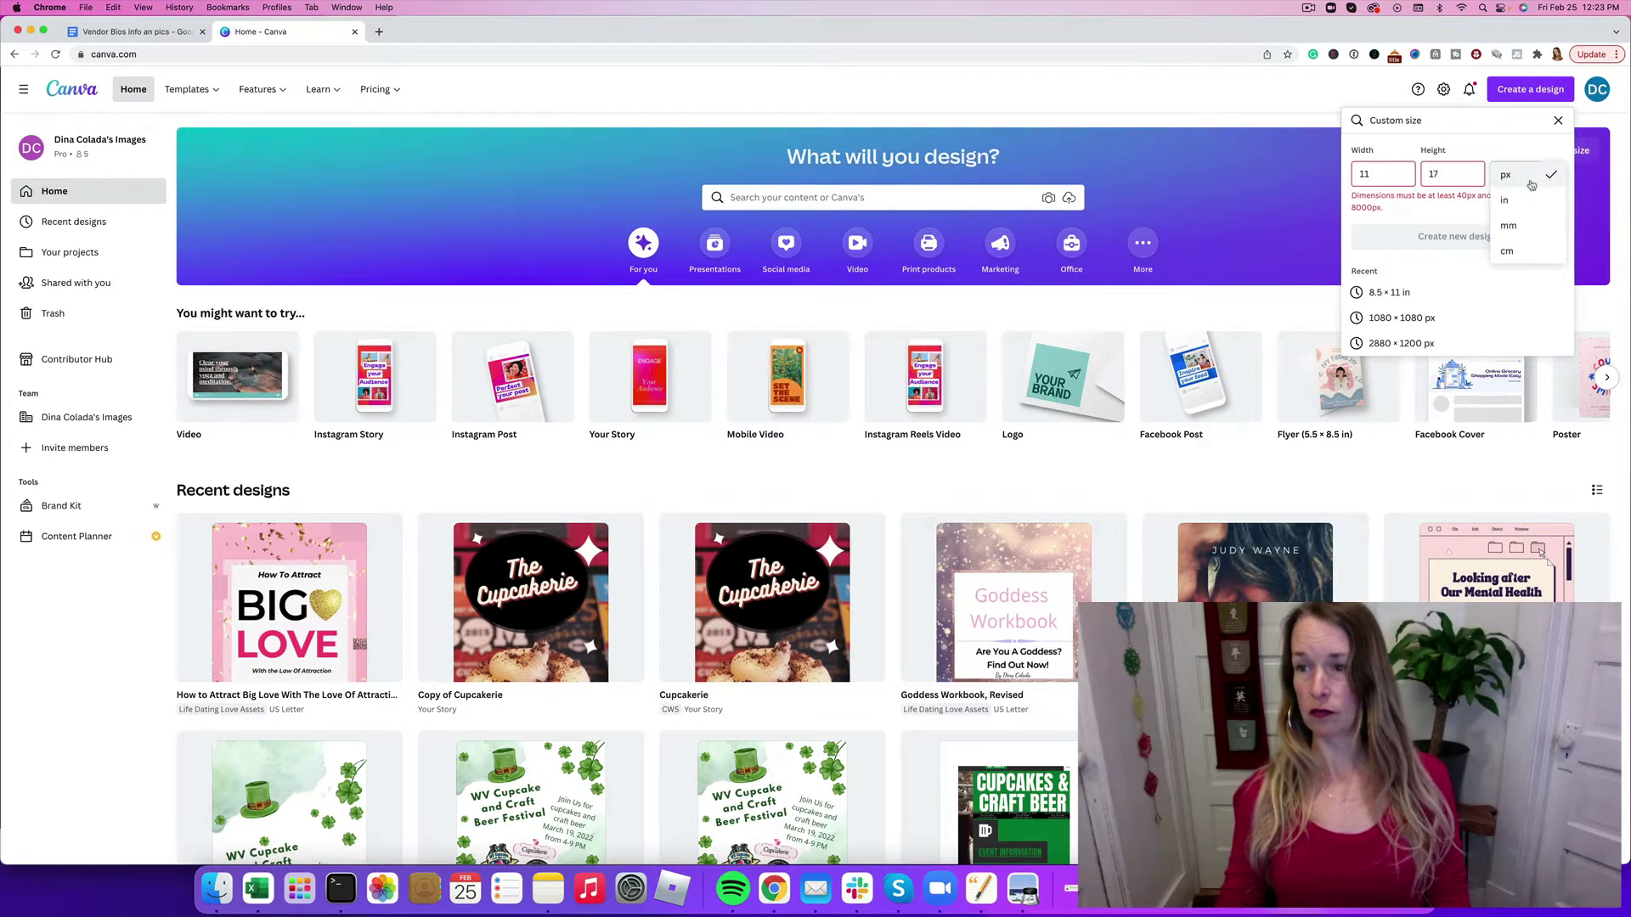
left_click(1508, 200)
left_click(1400, 176)
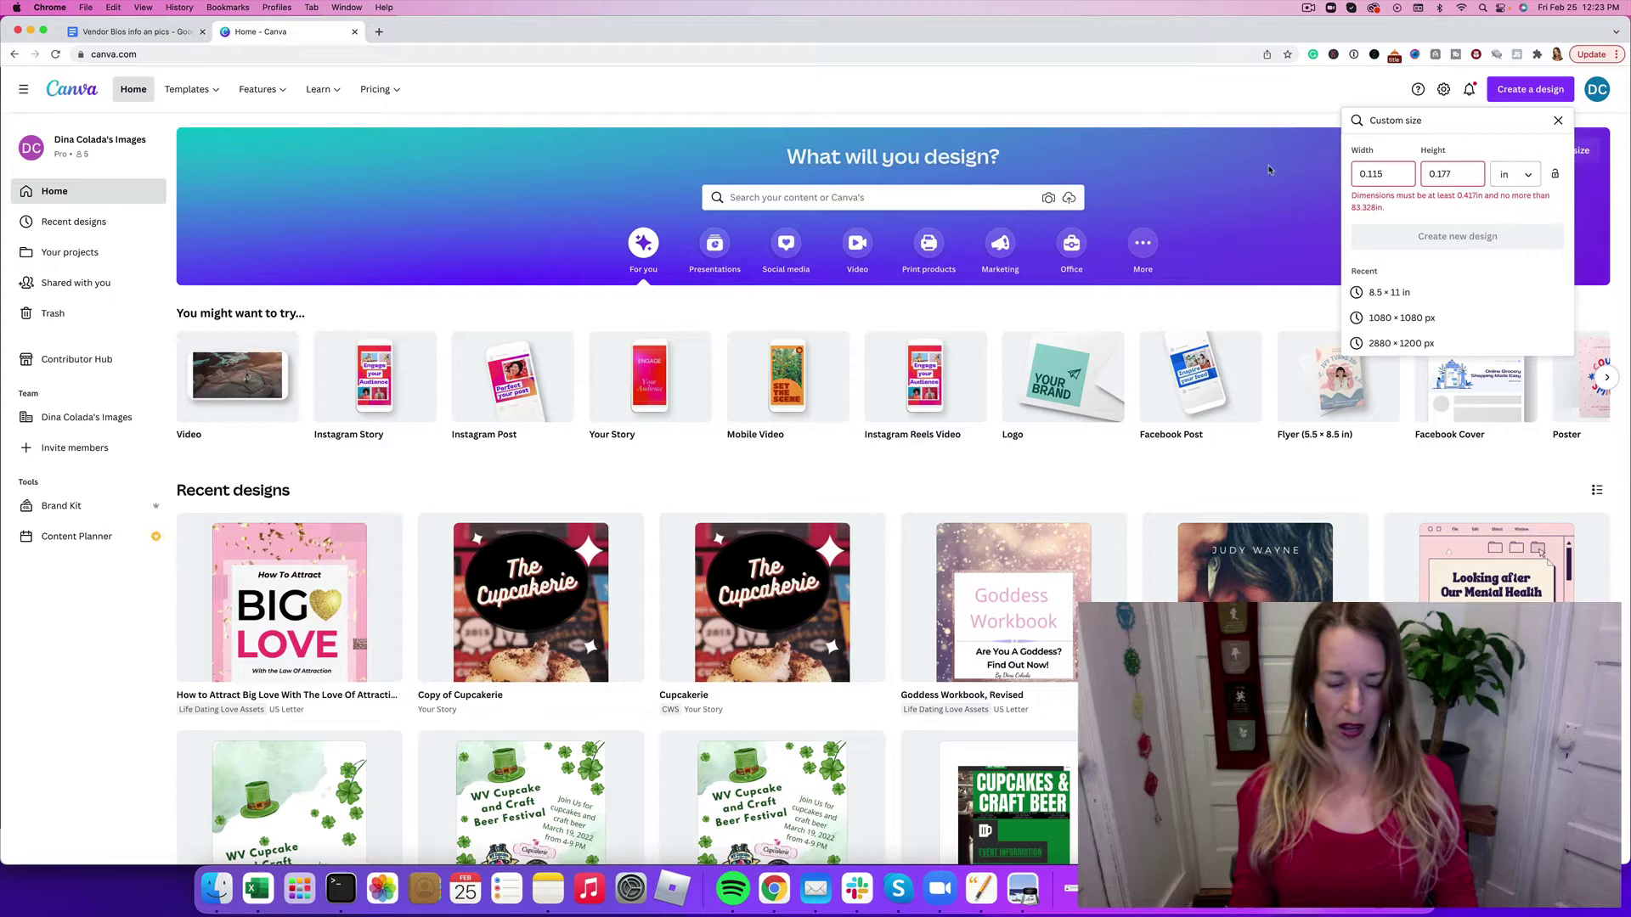
key("BackSpace")
key("BackSpace")
key("BackSpace")
key("BackSpace")
key("BackSpace")
type("11")
key("Tab")
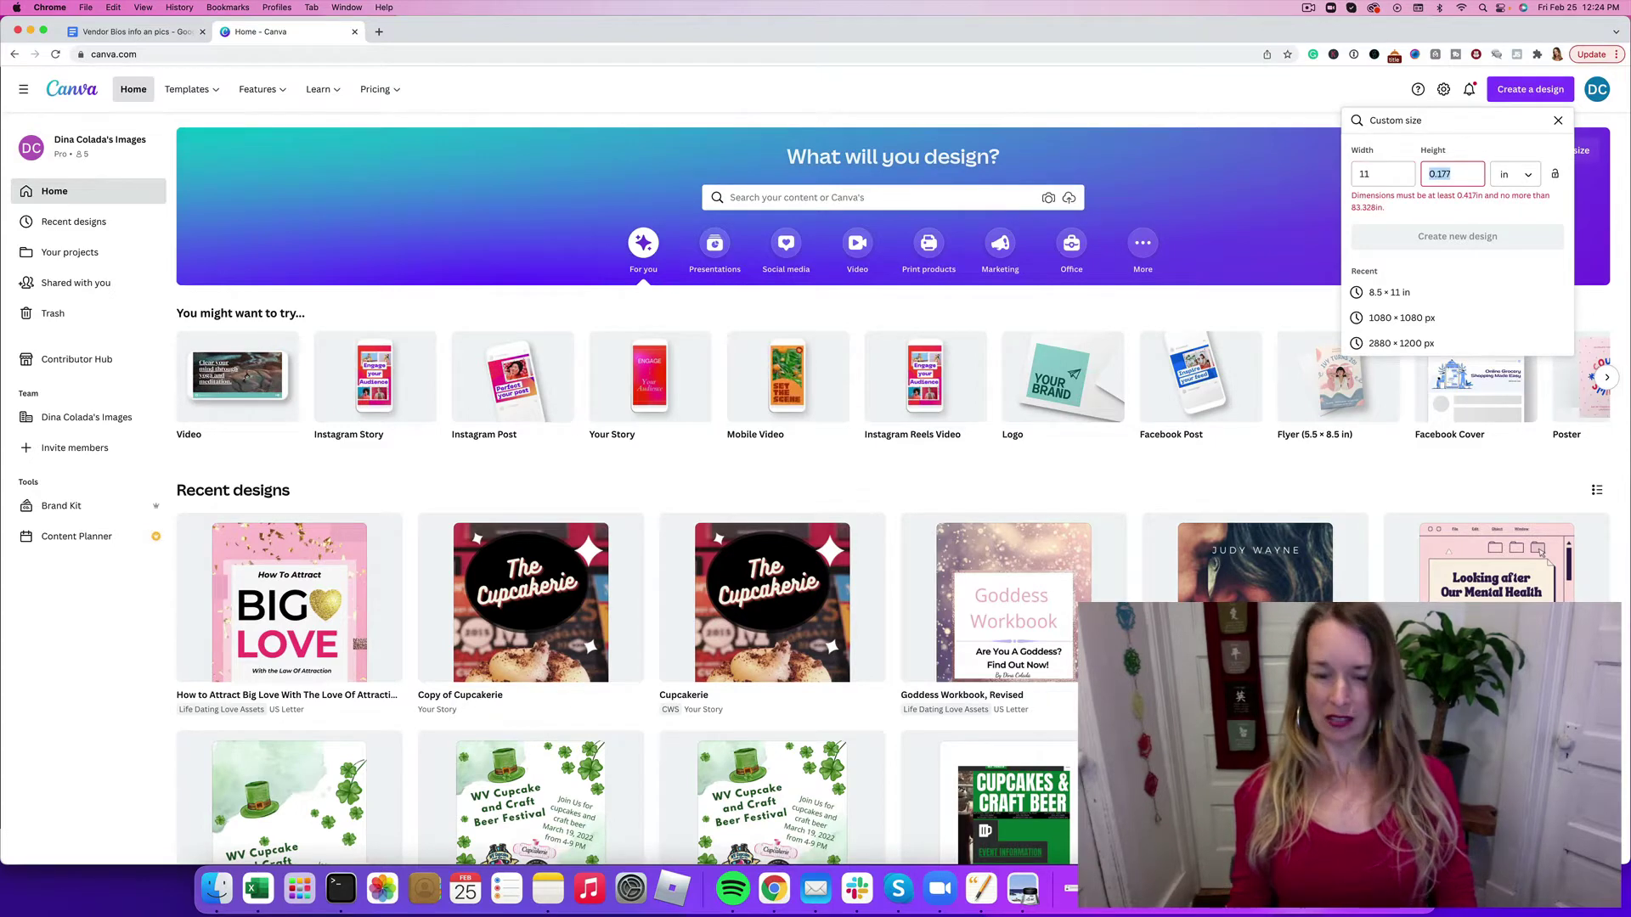
type("17")
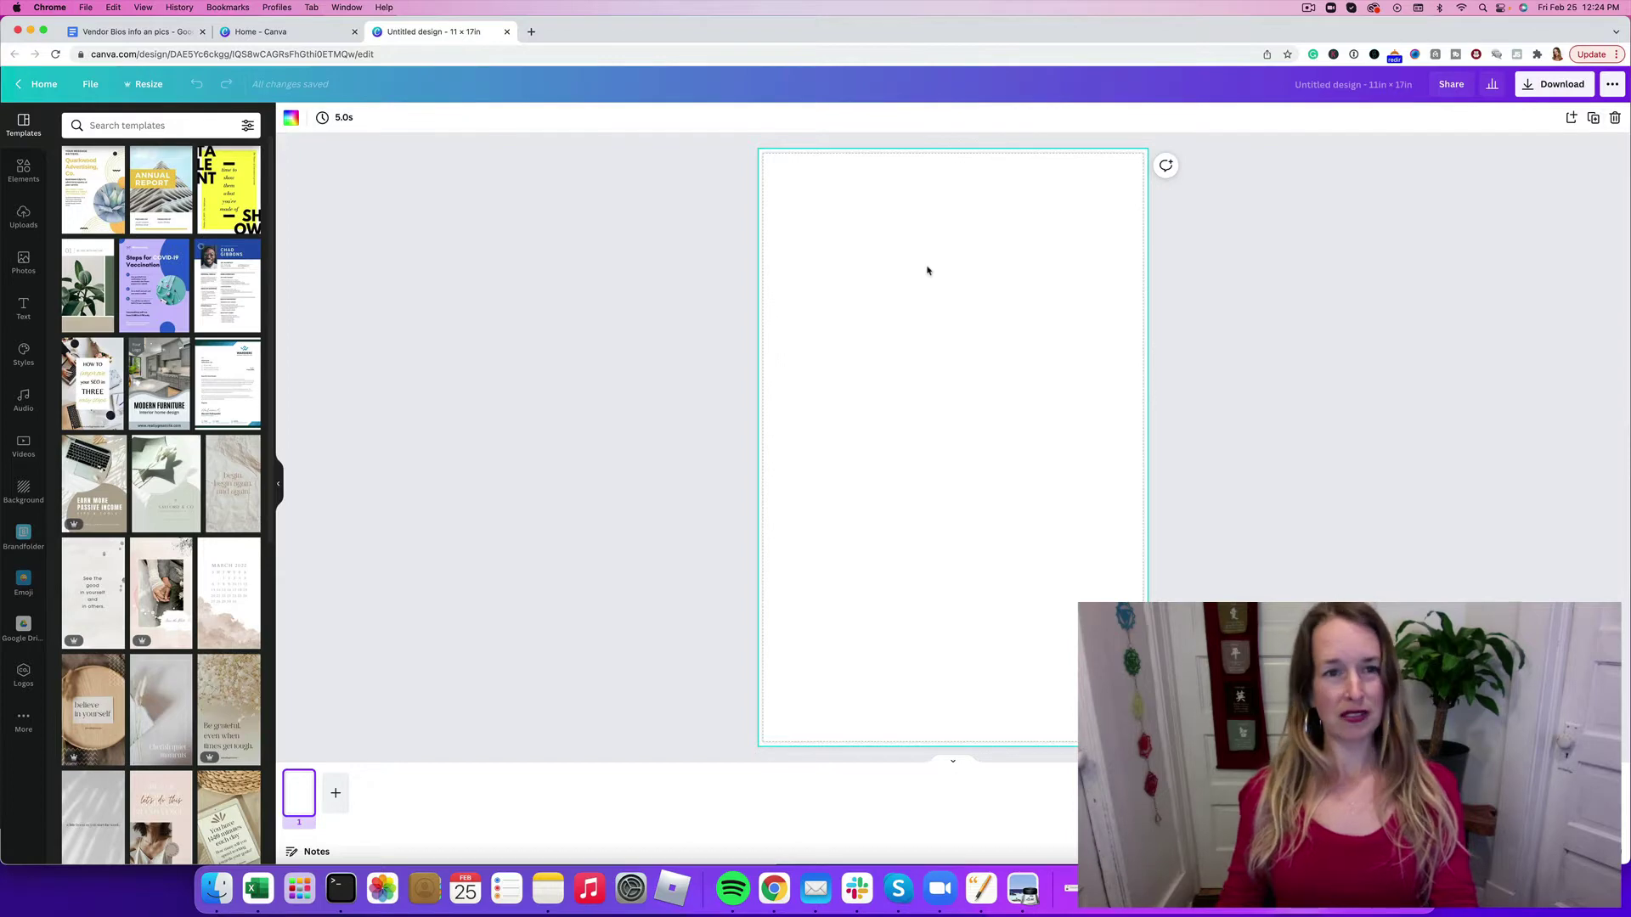
Step: Upload Untitled-Artwork (2).jpg into the design from Uploads
left_click(23, 217)
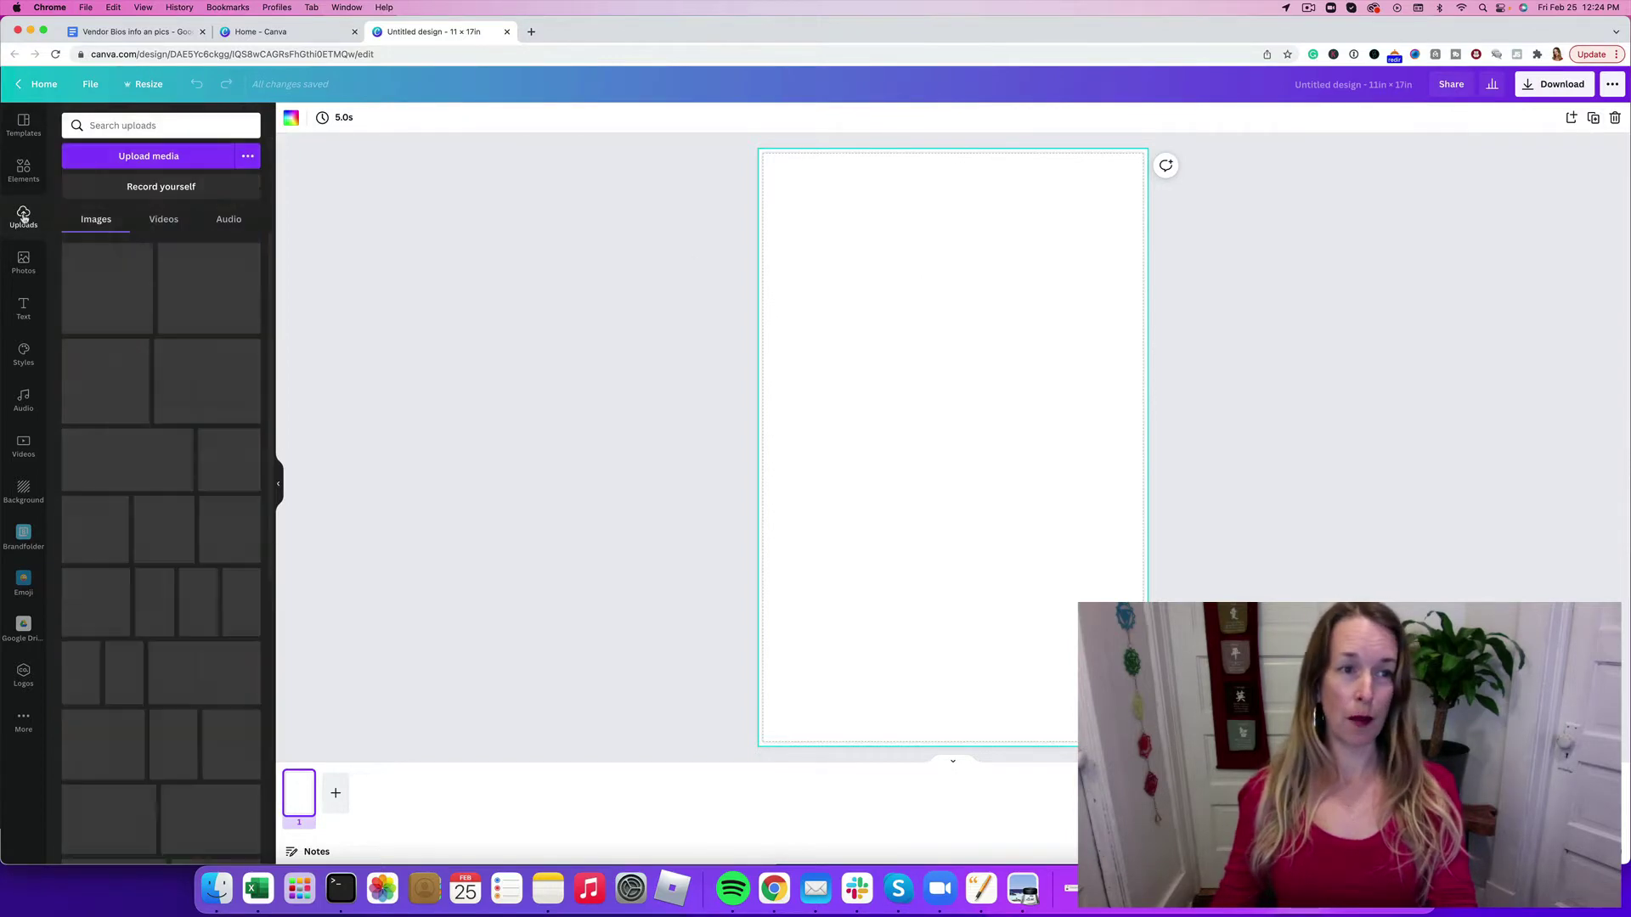
left_click(118, 158)
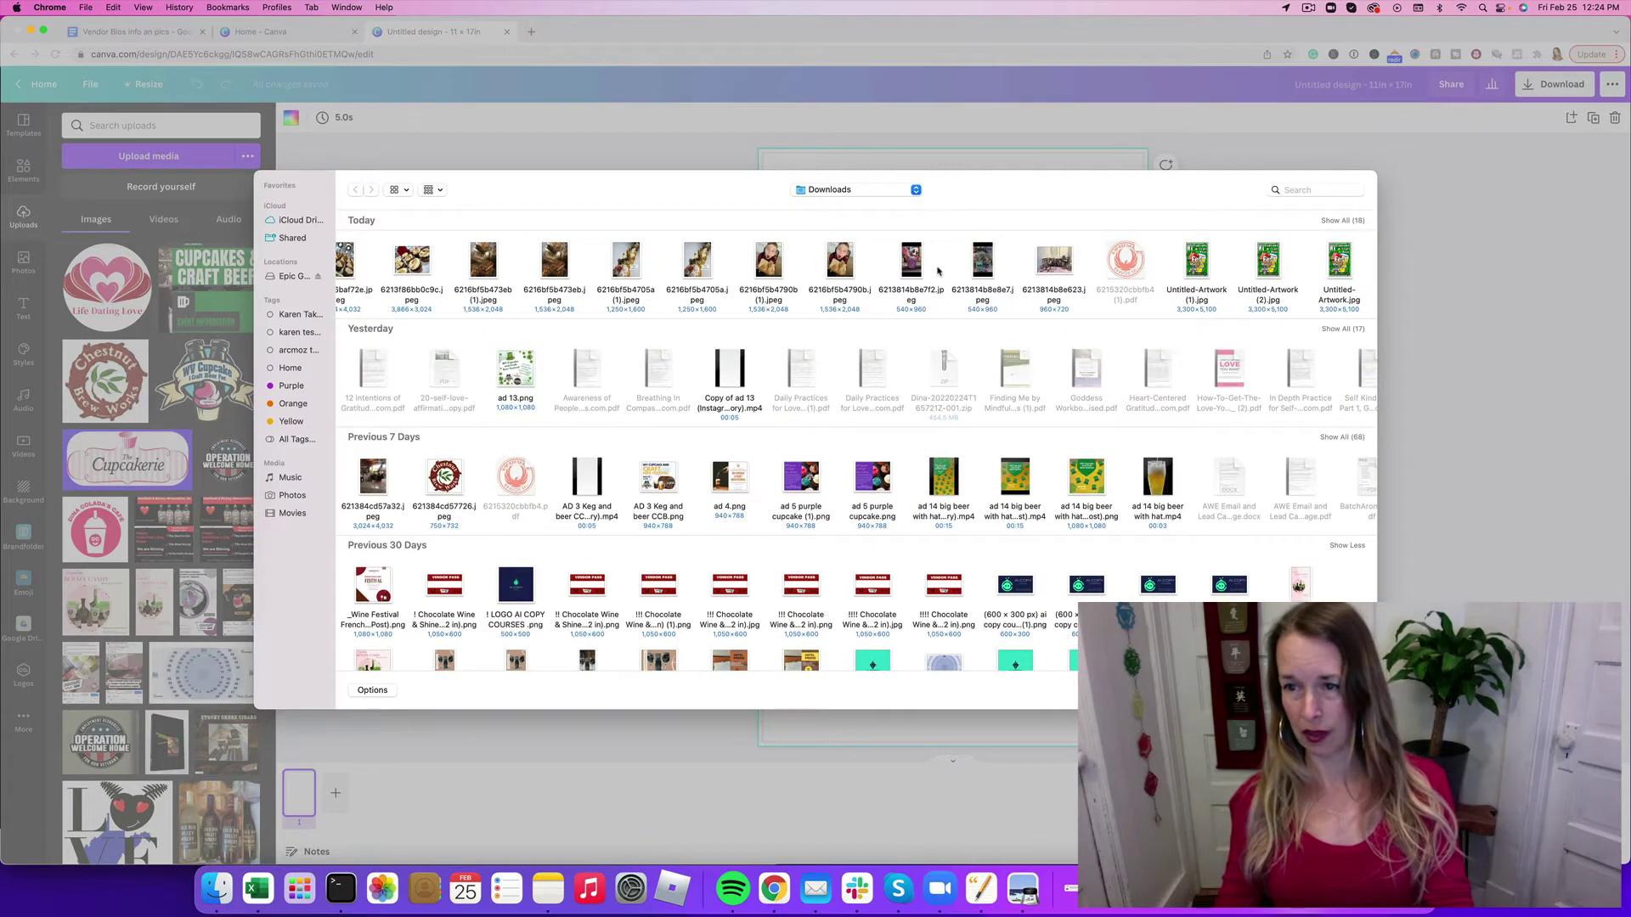
double_click(1263, 279)
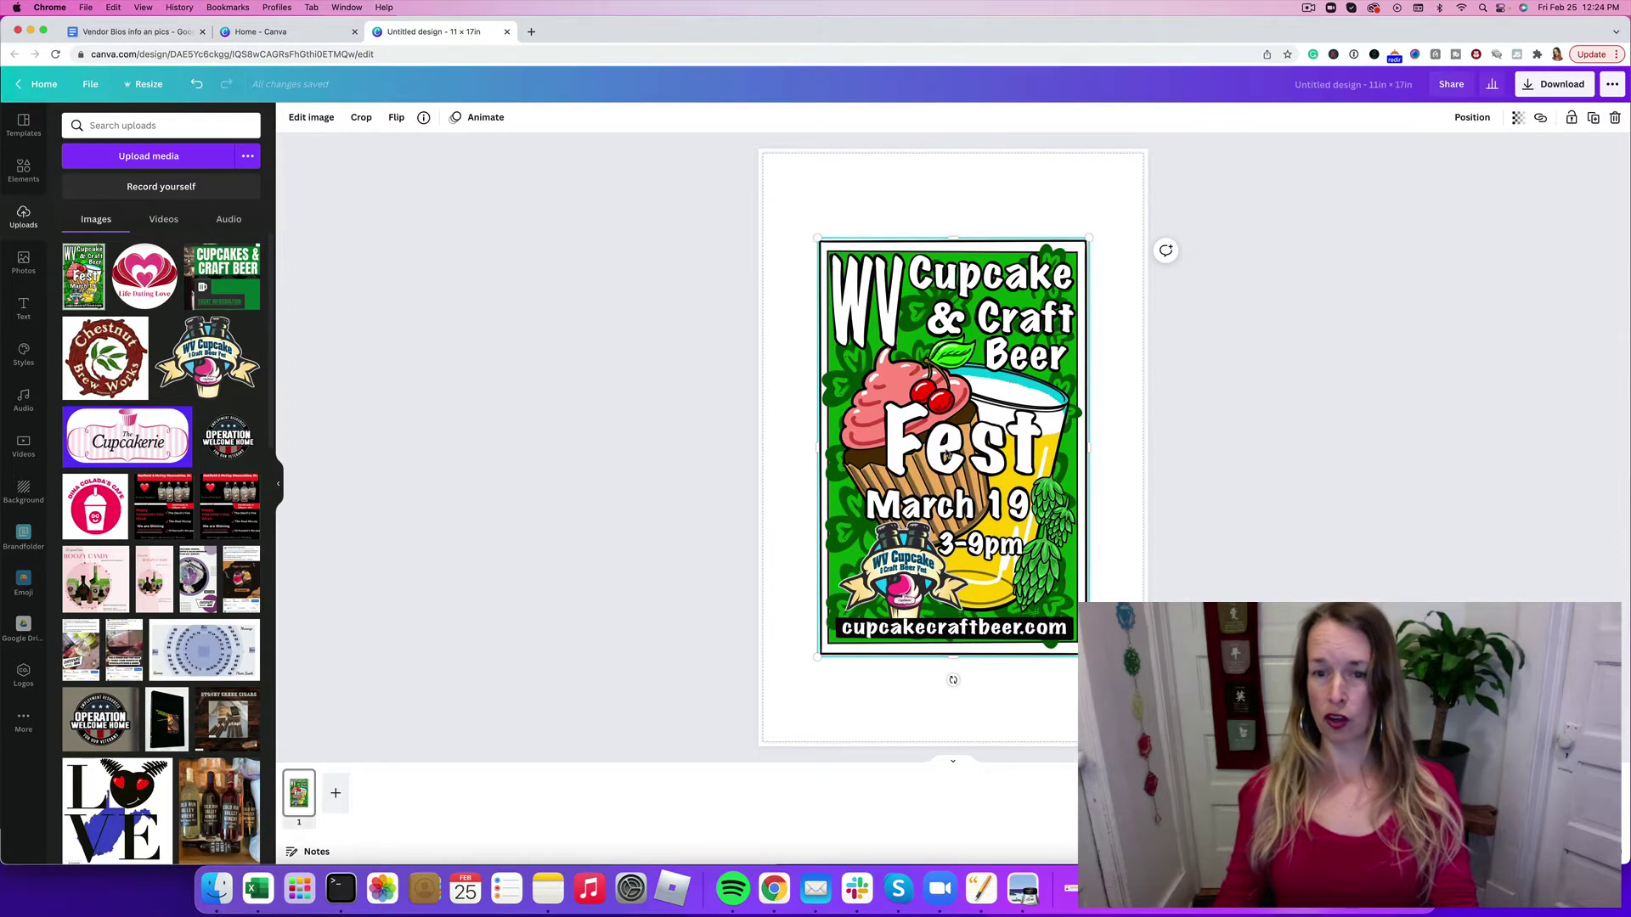
Step: Enlarge the poster image until it fills the whole 11 × 17 page
left_click_drag(820, 238, 763, 154)
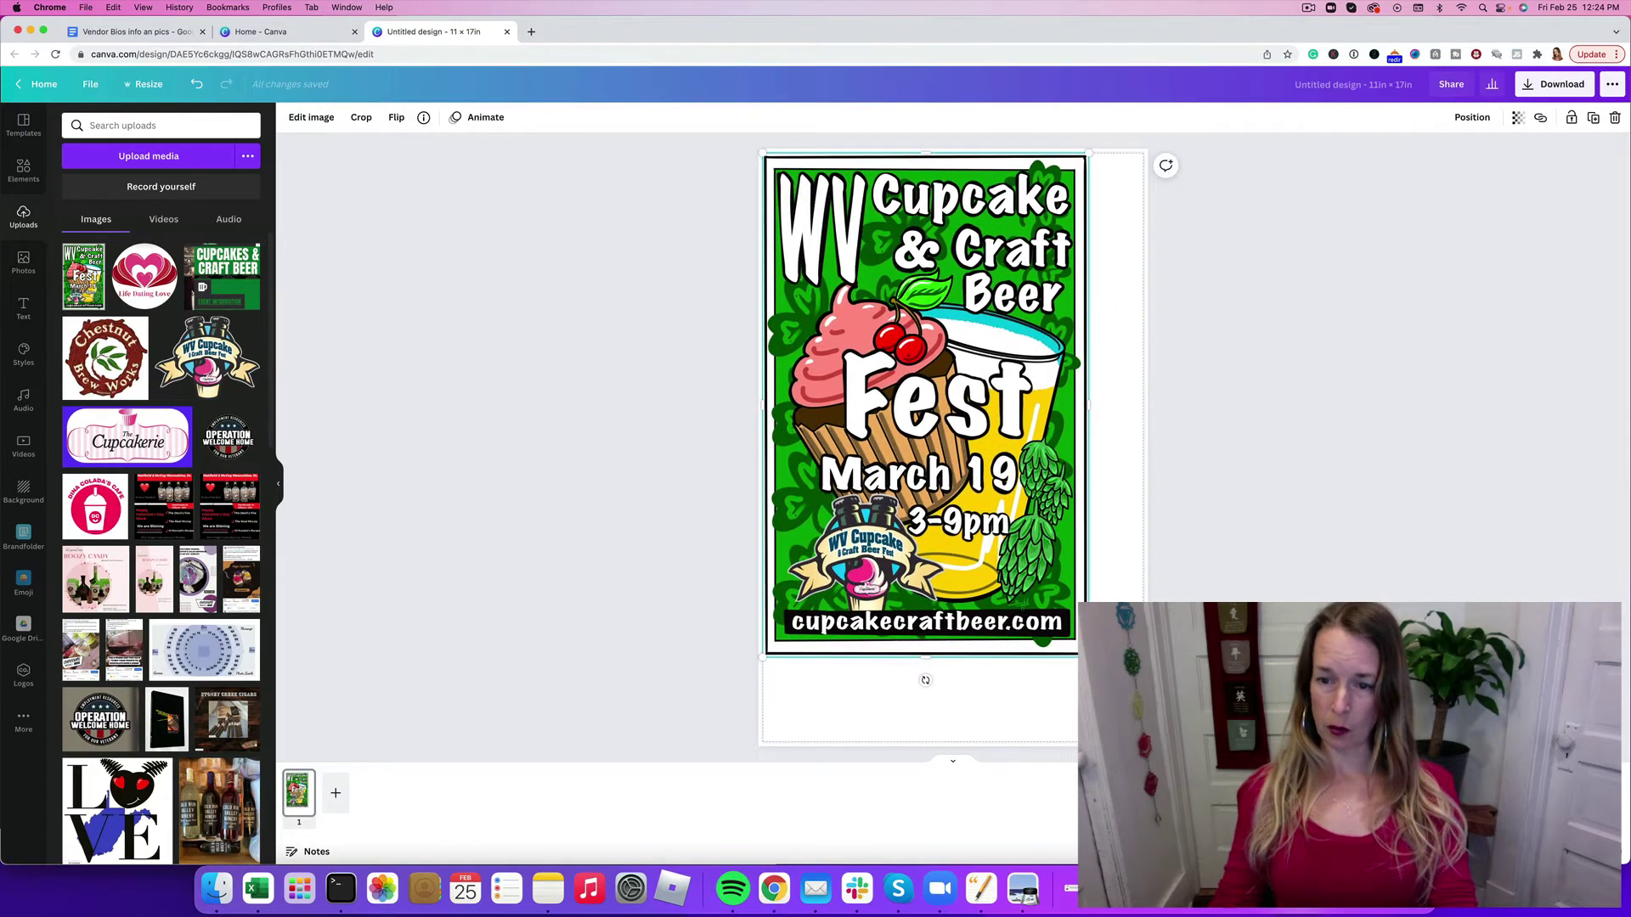
left_click_drag(1088, 656, 1146, 744)
left_click(756, 151)
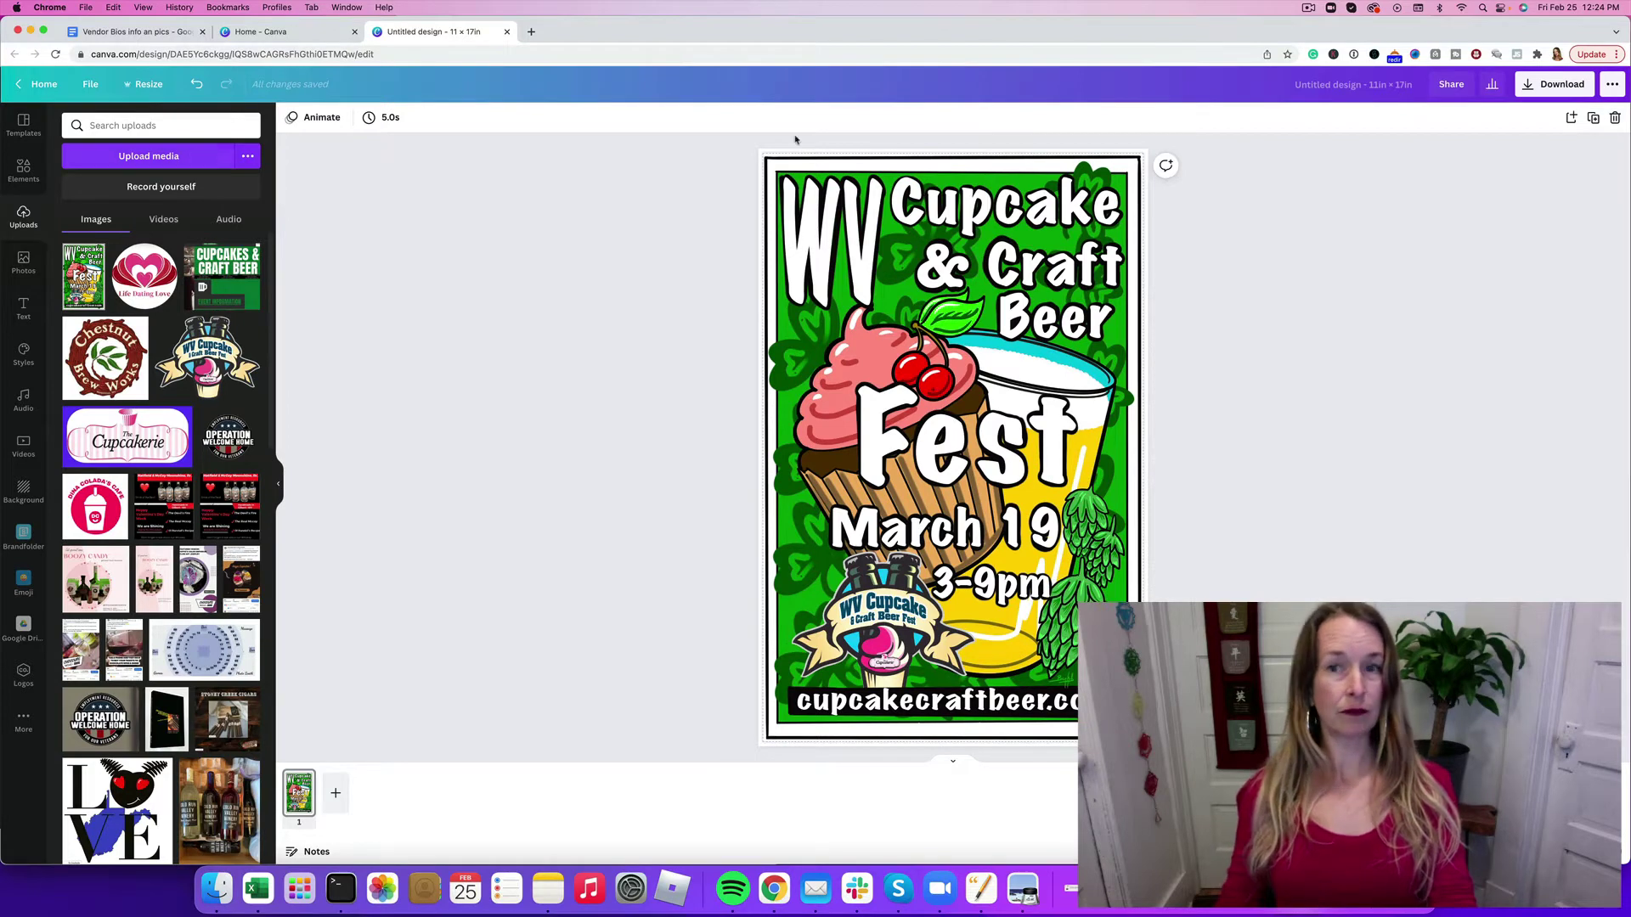
left_click(1386, 91)
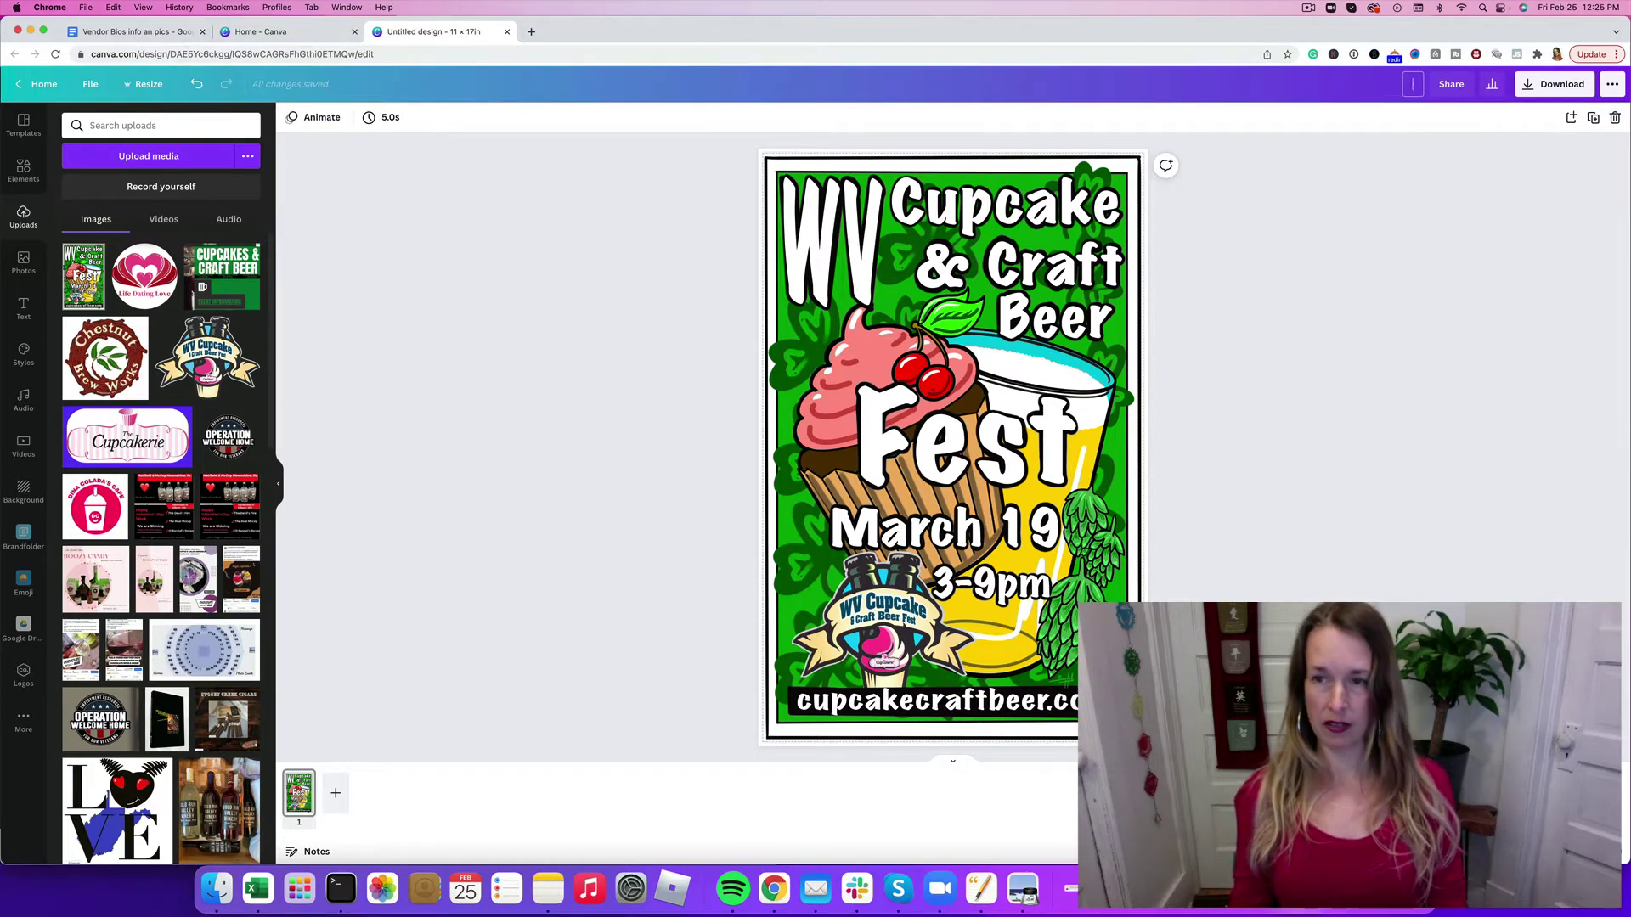
type("WV")
type(" Cupcake")
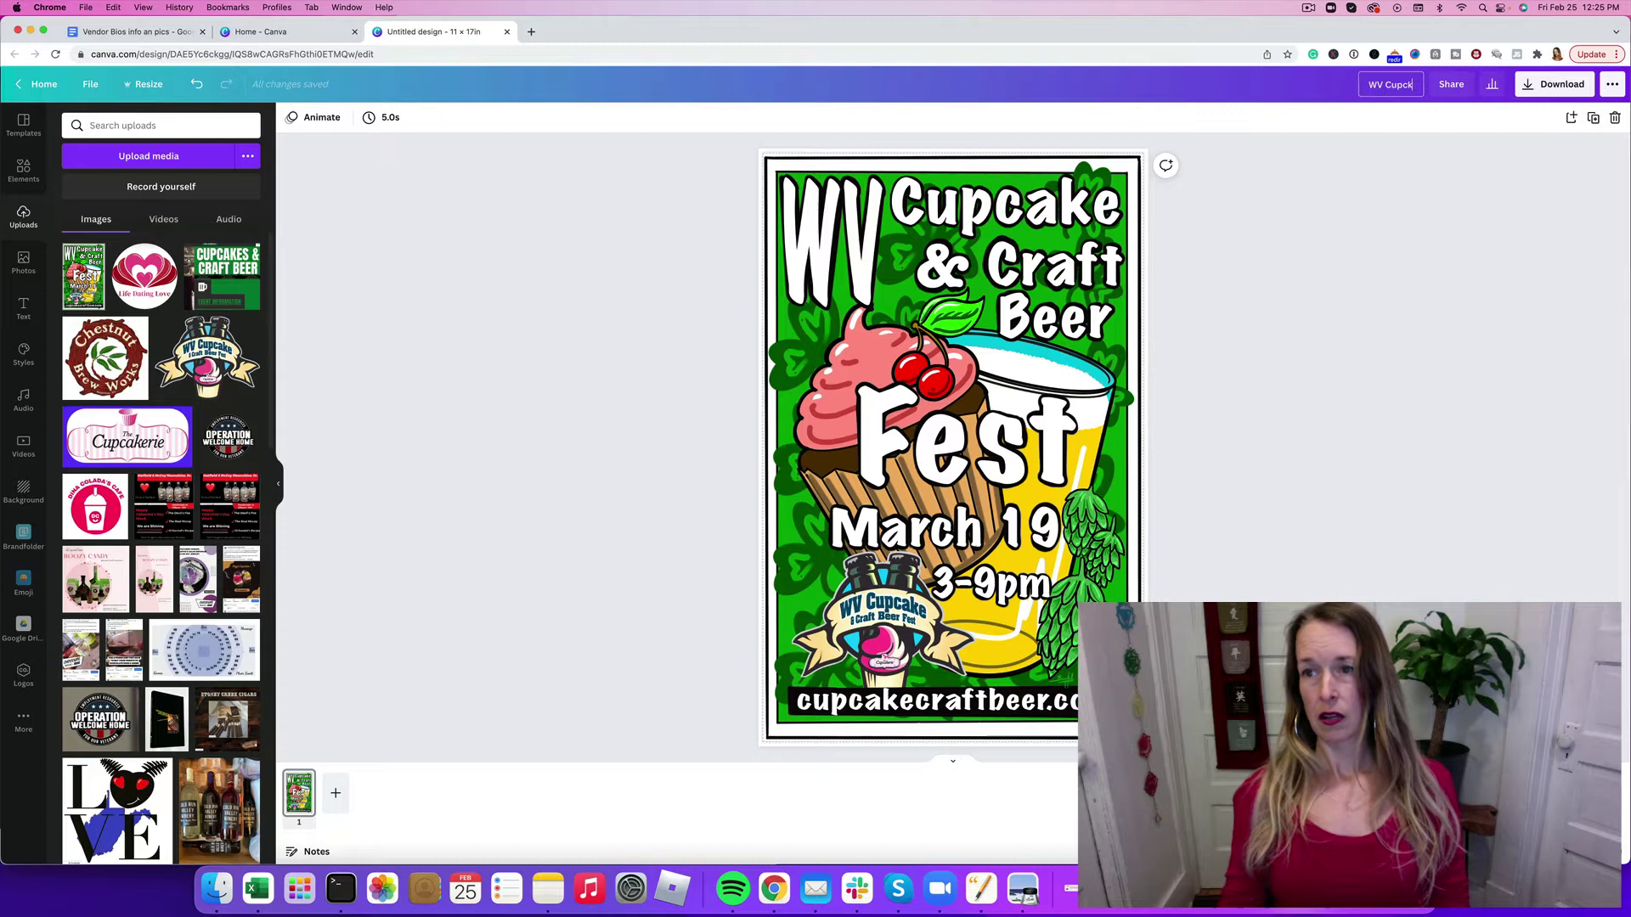
type(" Poster")
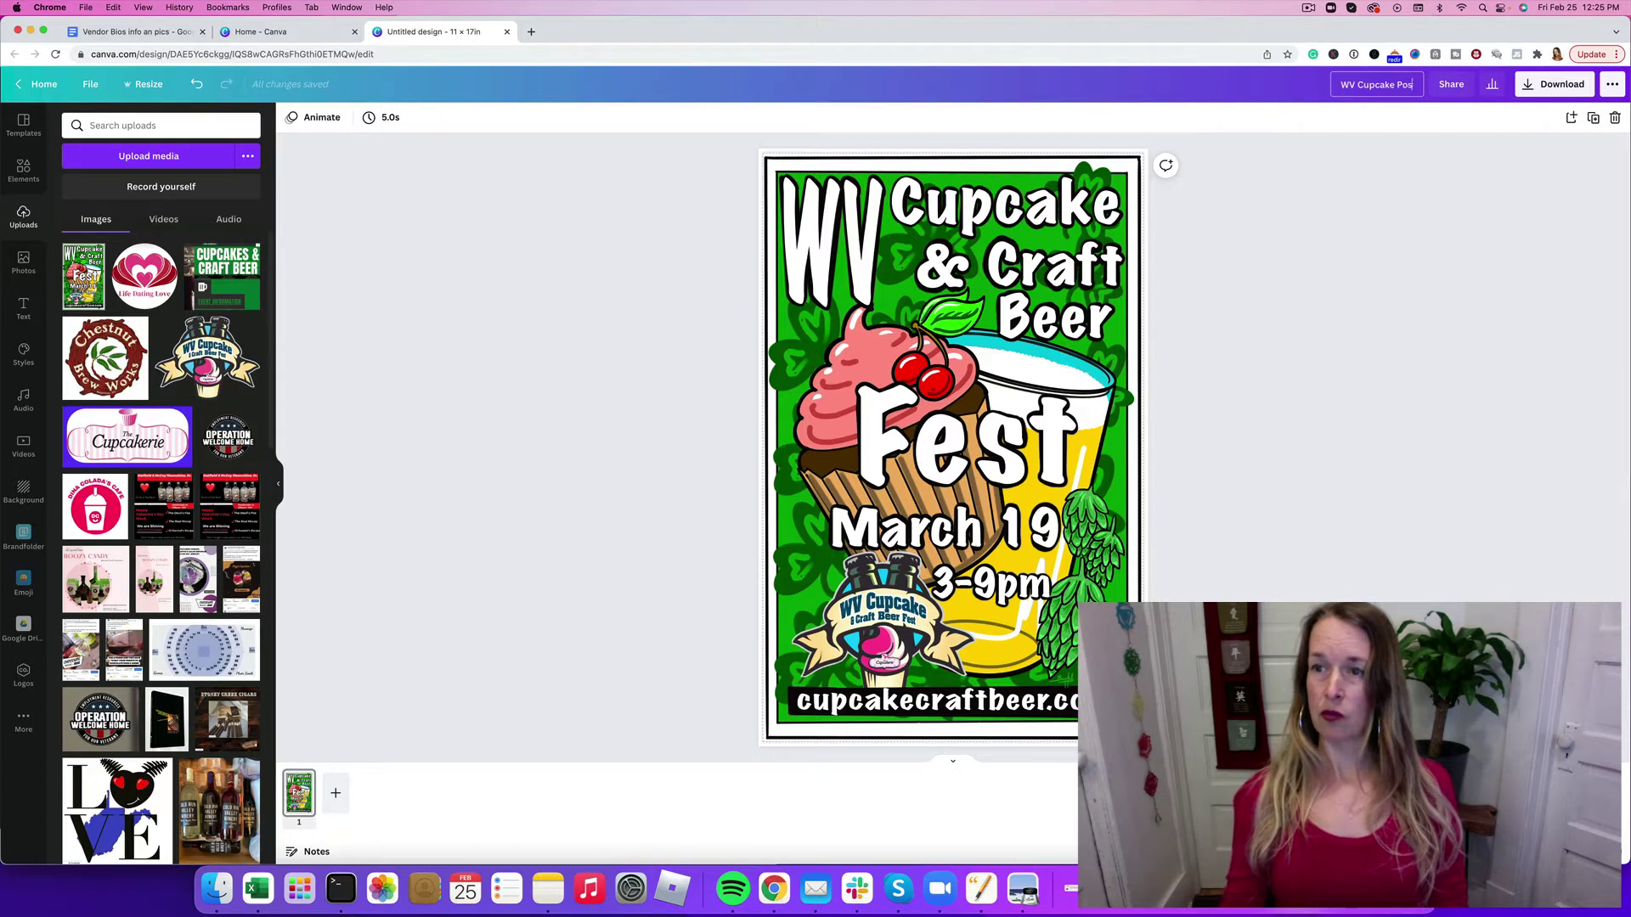
left_click(1389, 195)
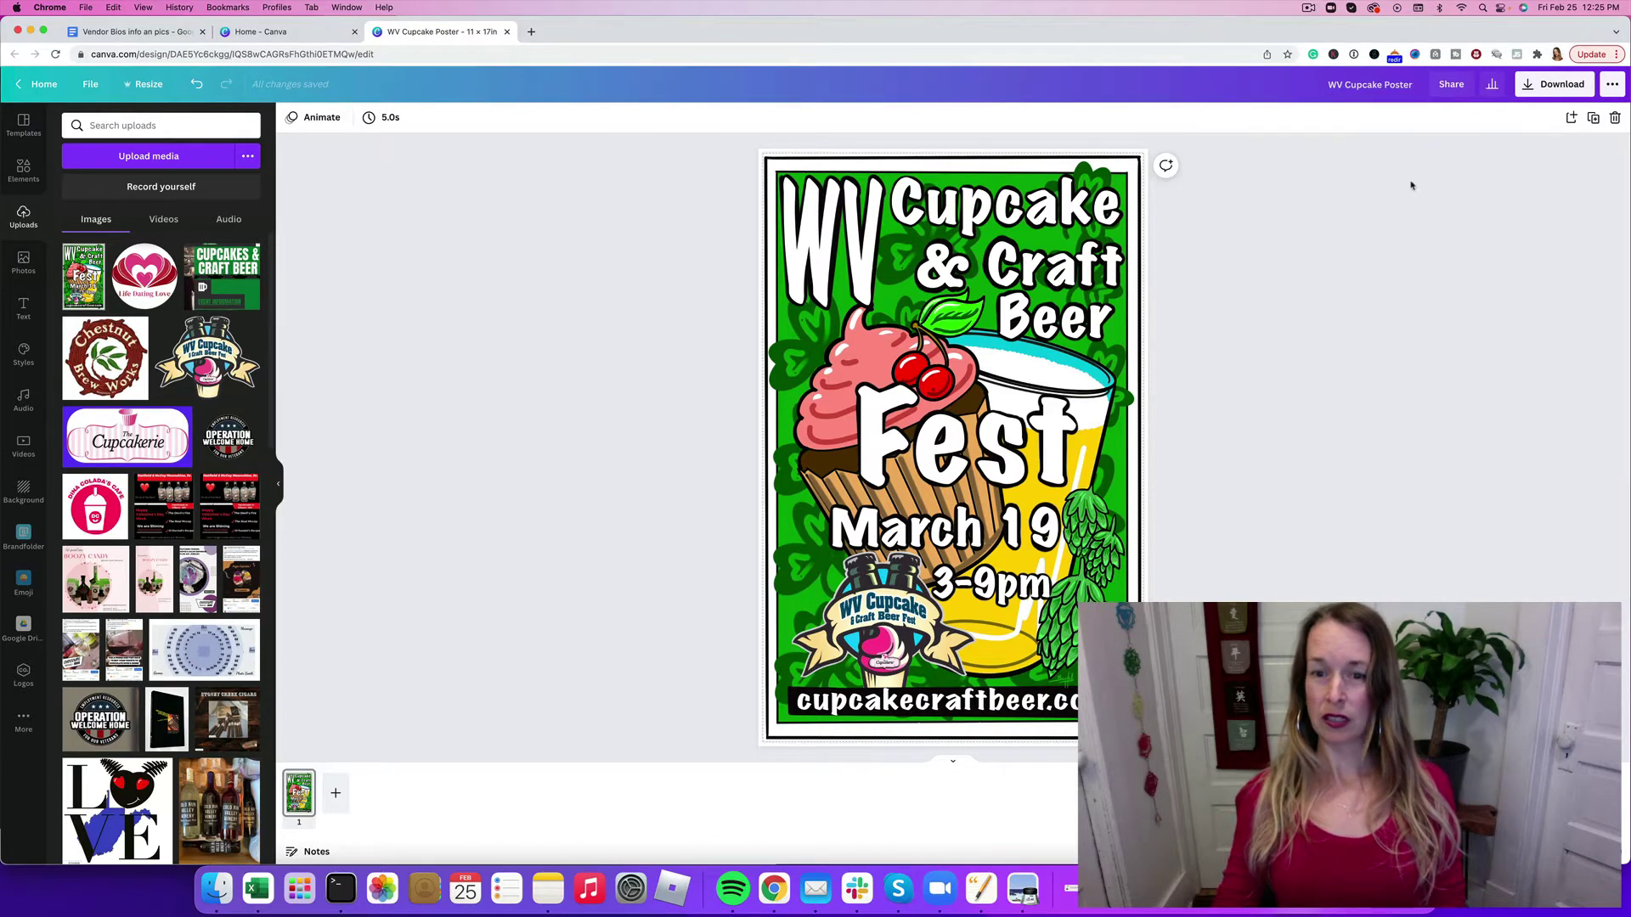
left_click(88, 85)
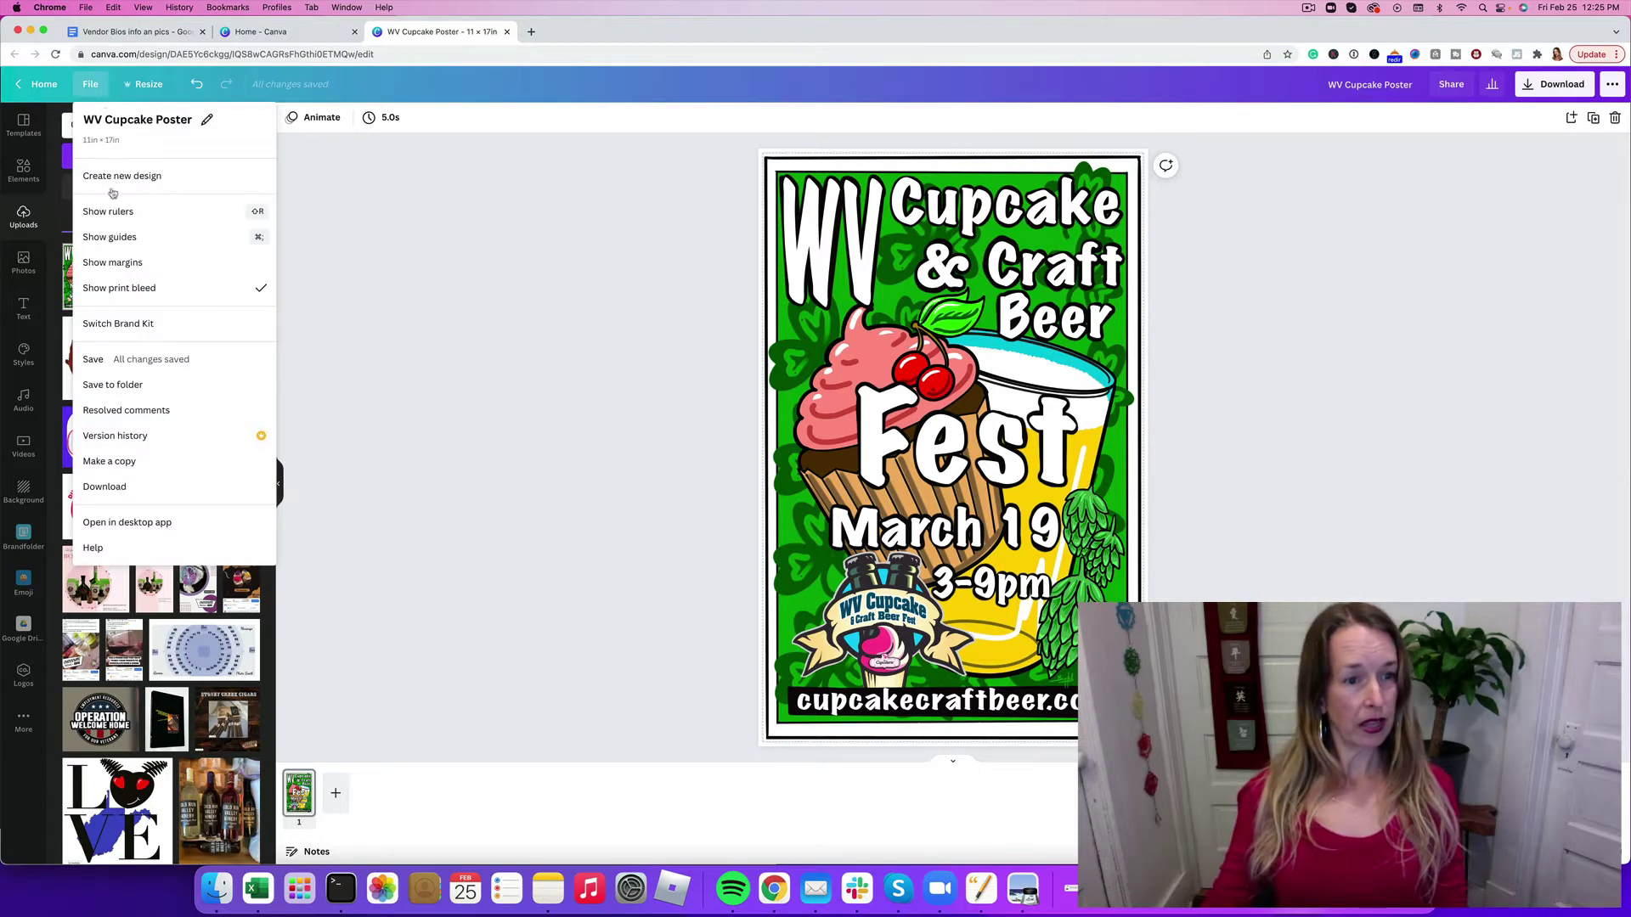
left_click(109, 358)
left_click(90, 85)
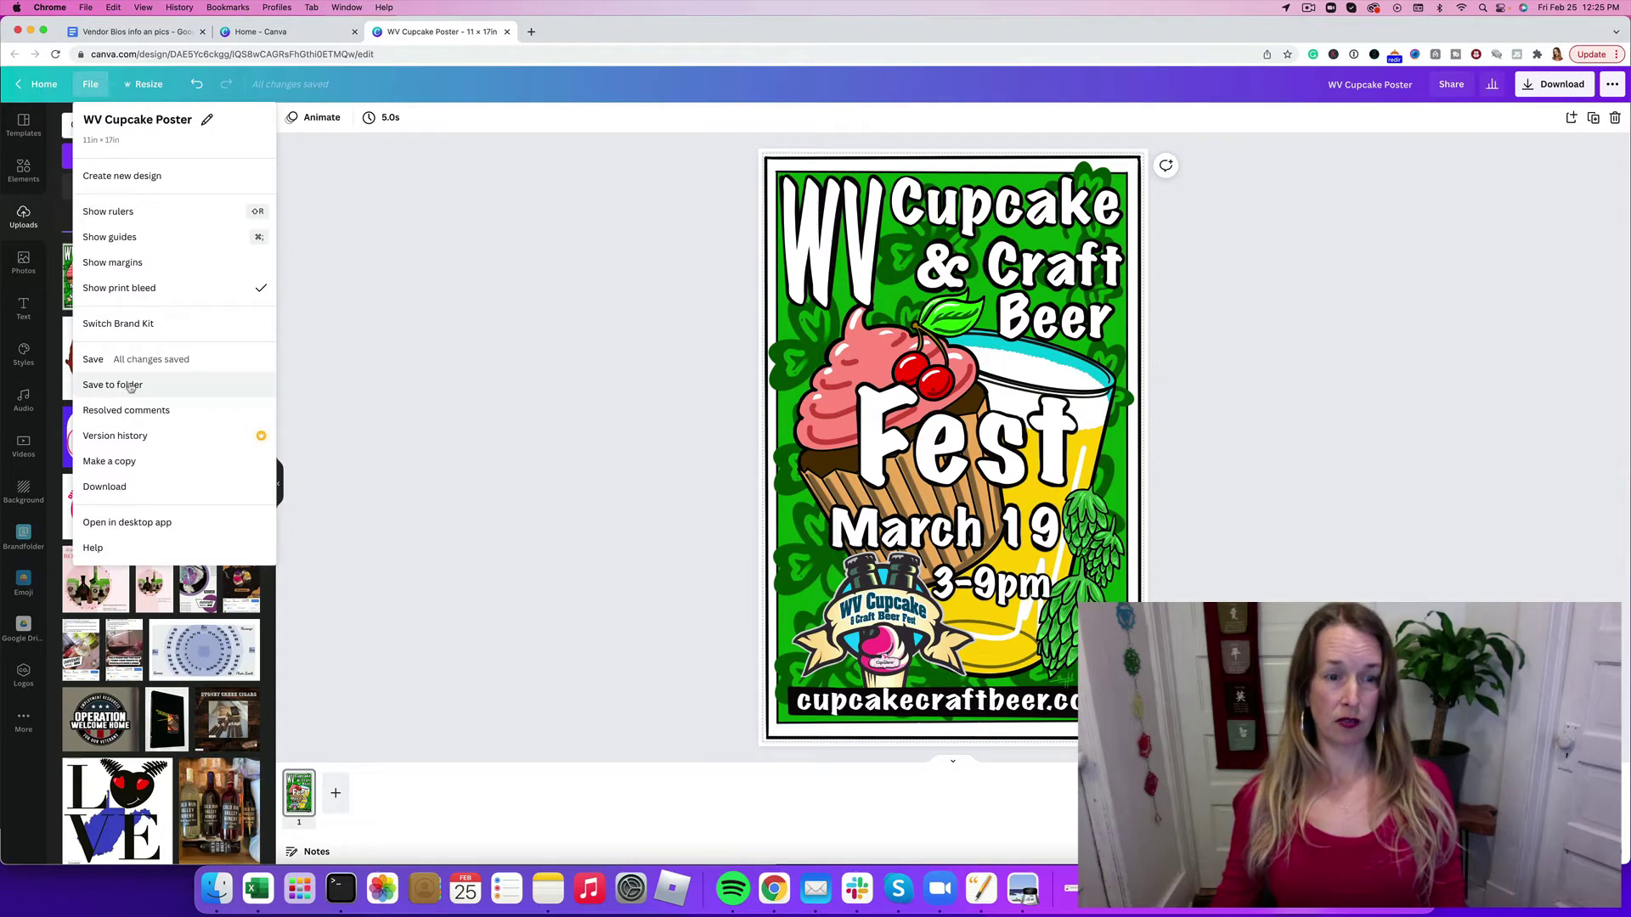
left_click(129, 387)
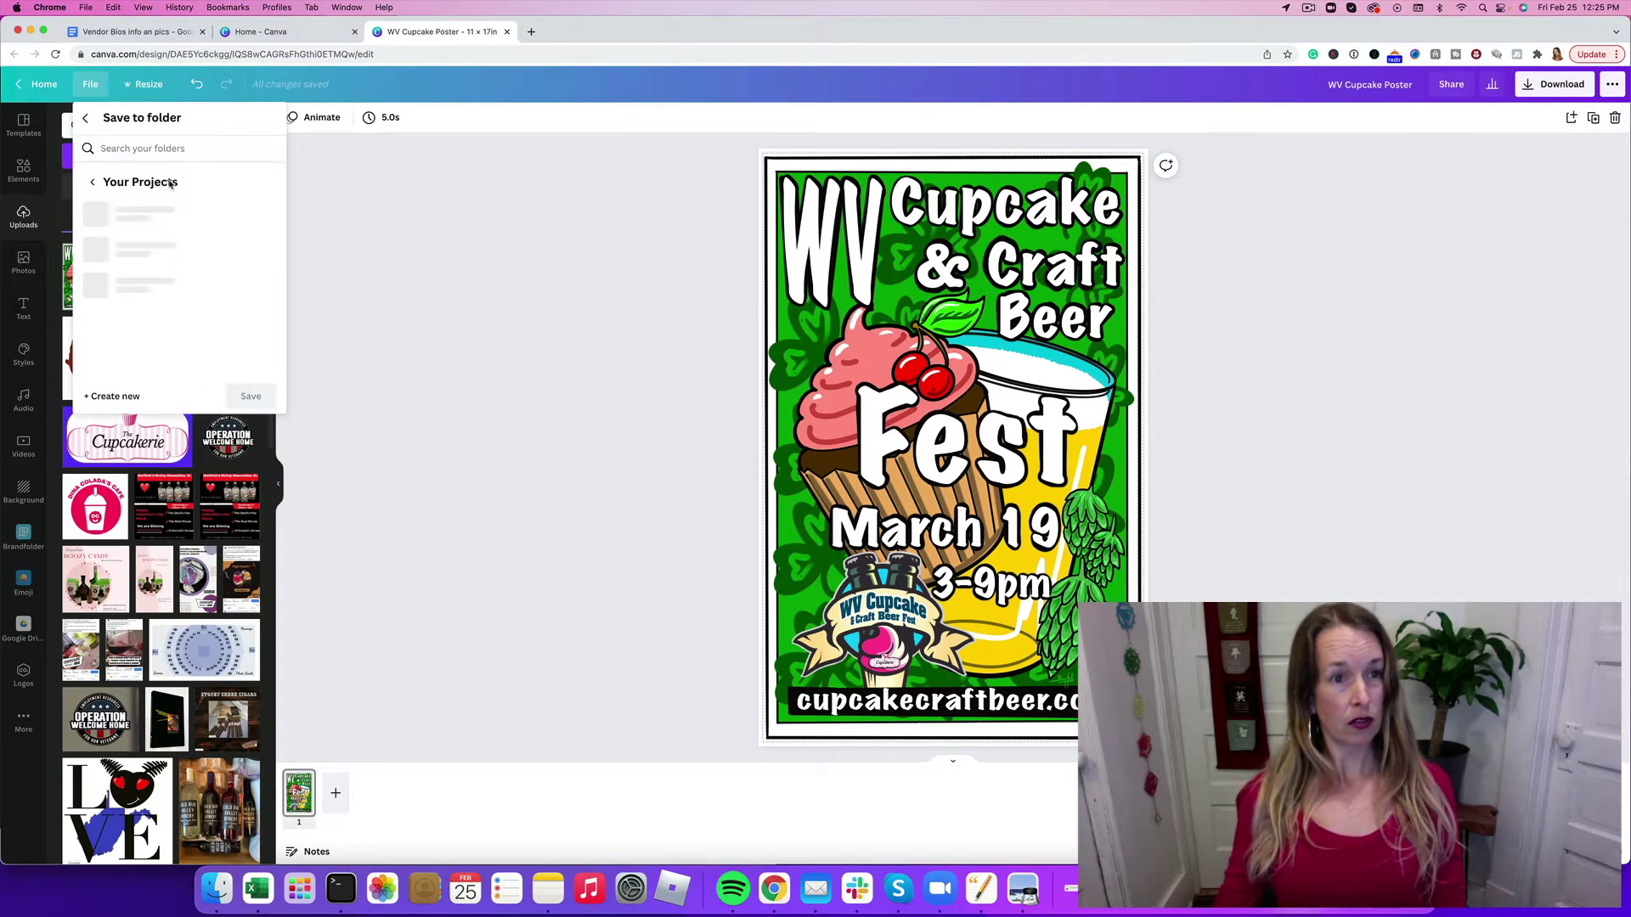
scroll(166, 255, "down", 3)
left_click(162, 300)
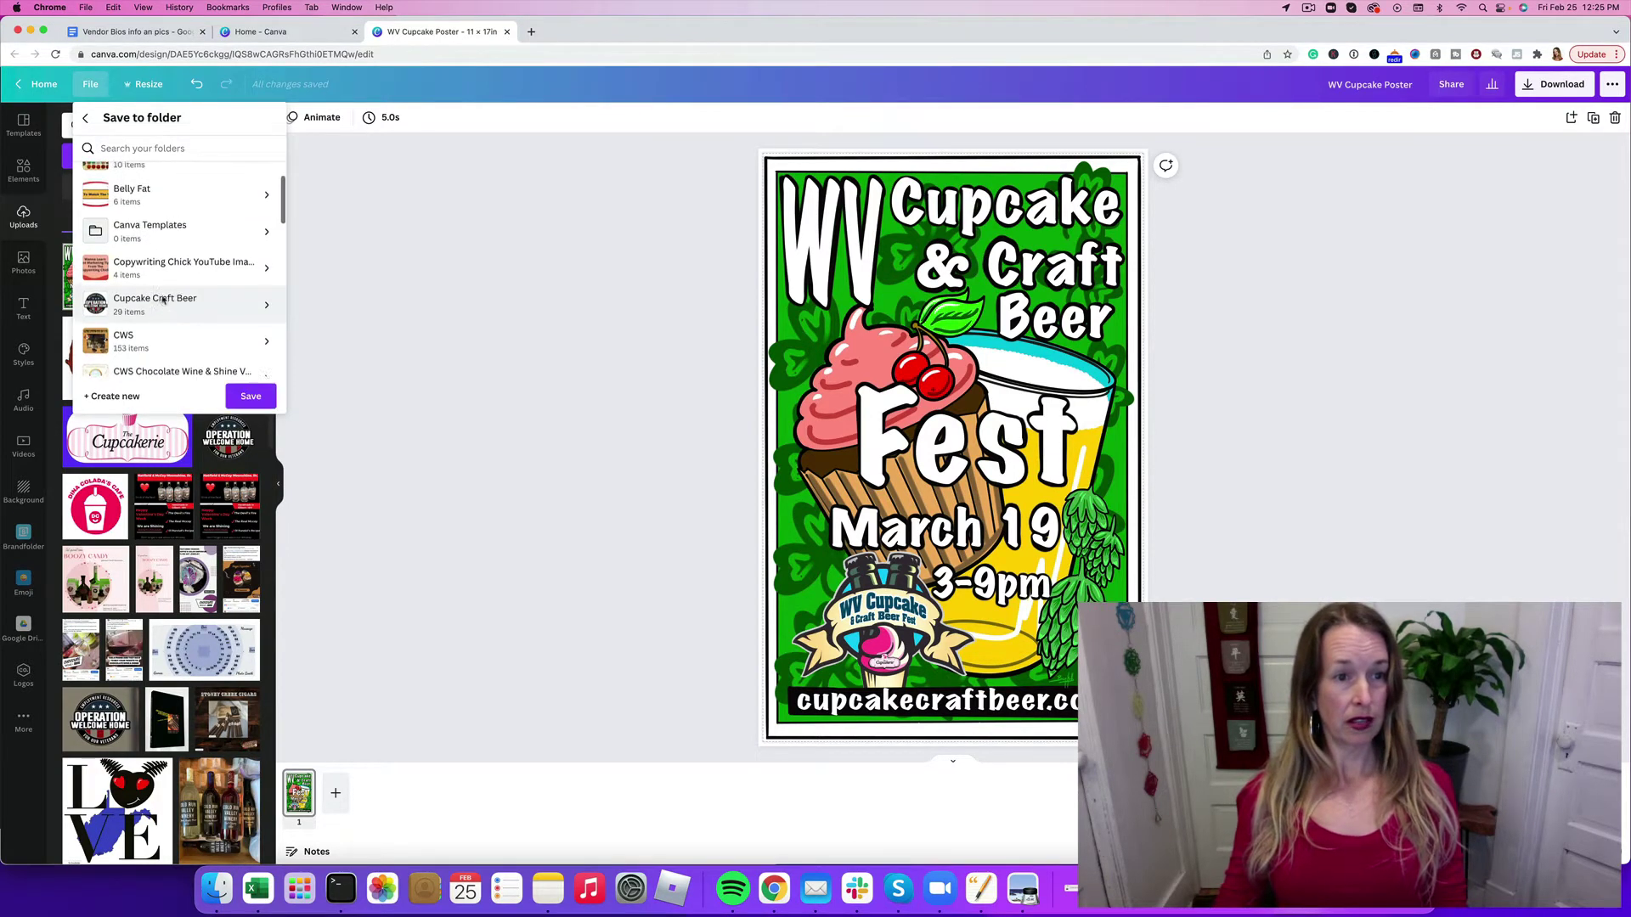
left_click(247, 395)
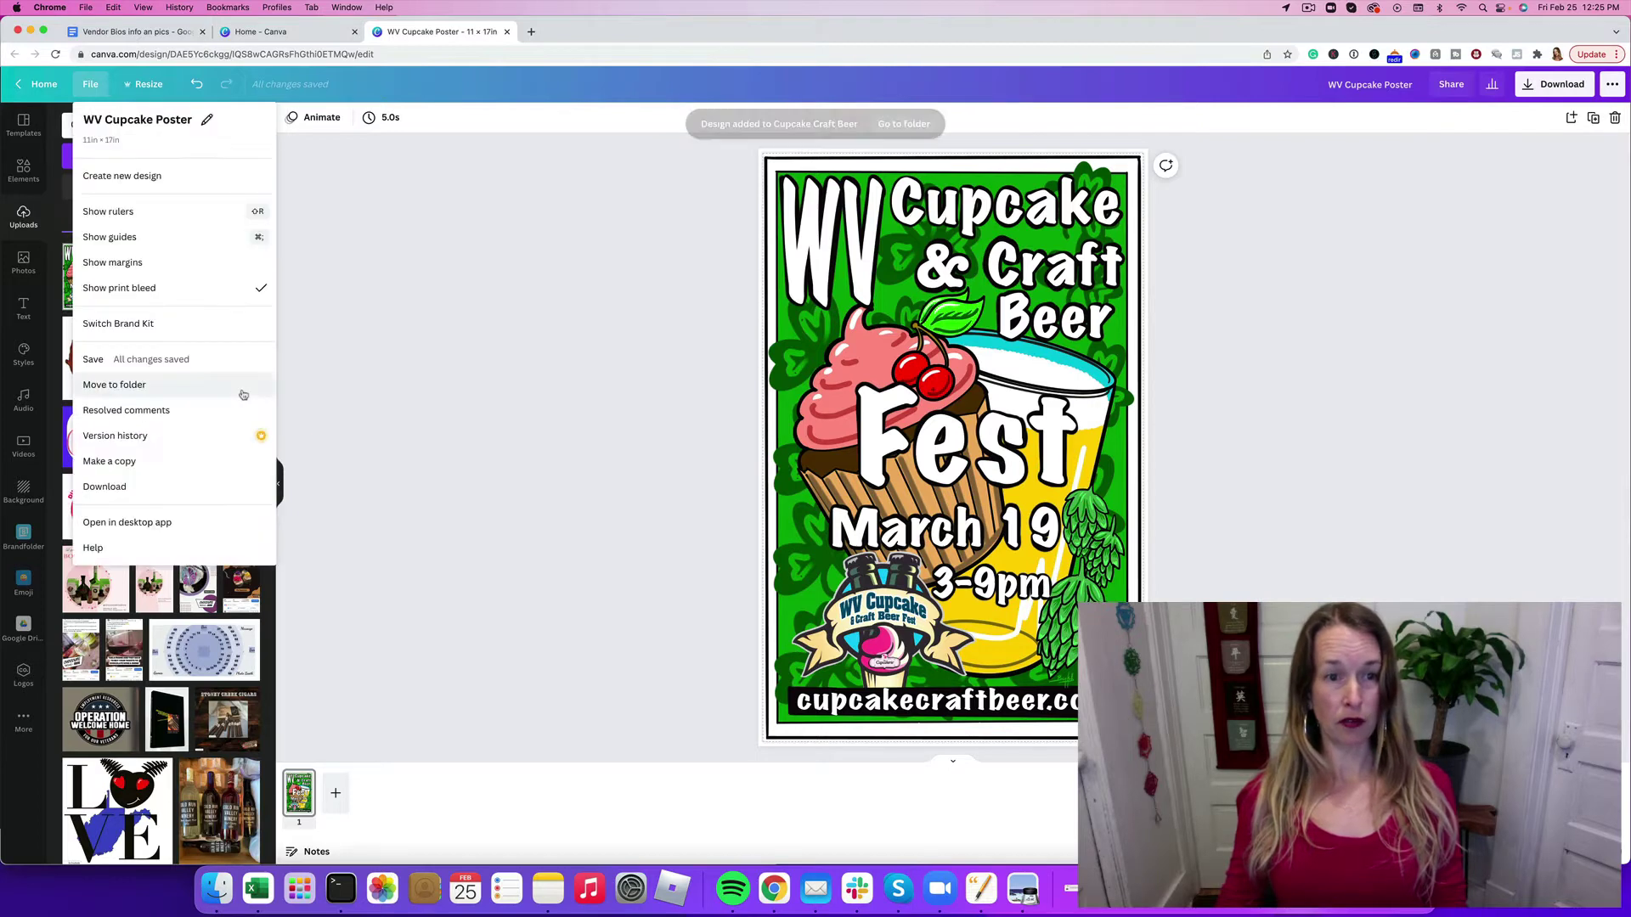
left_click(535, 299)
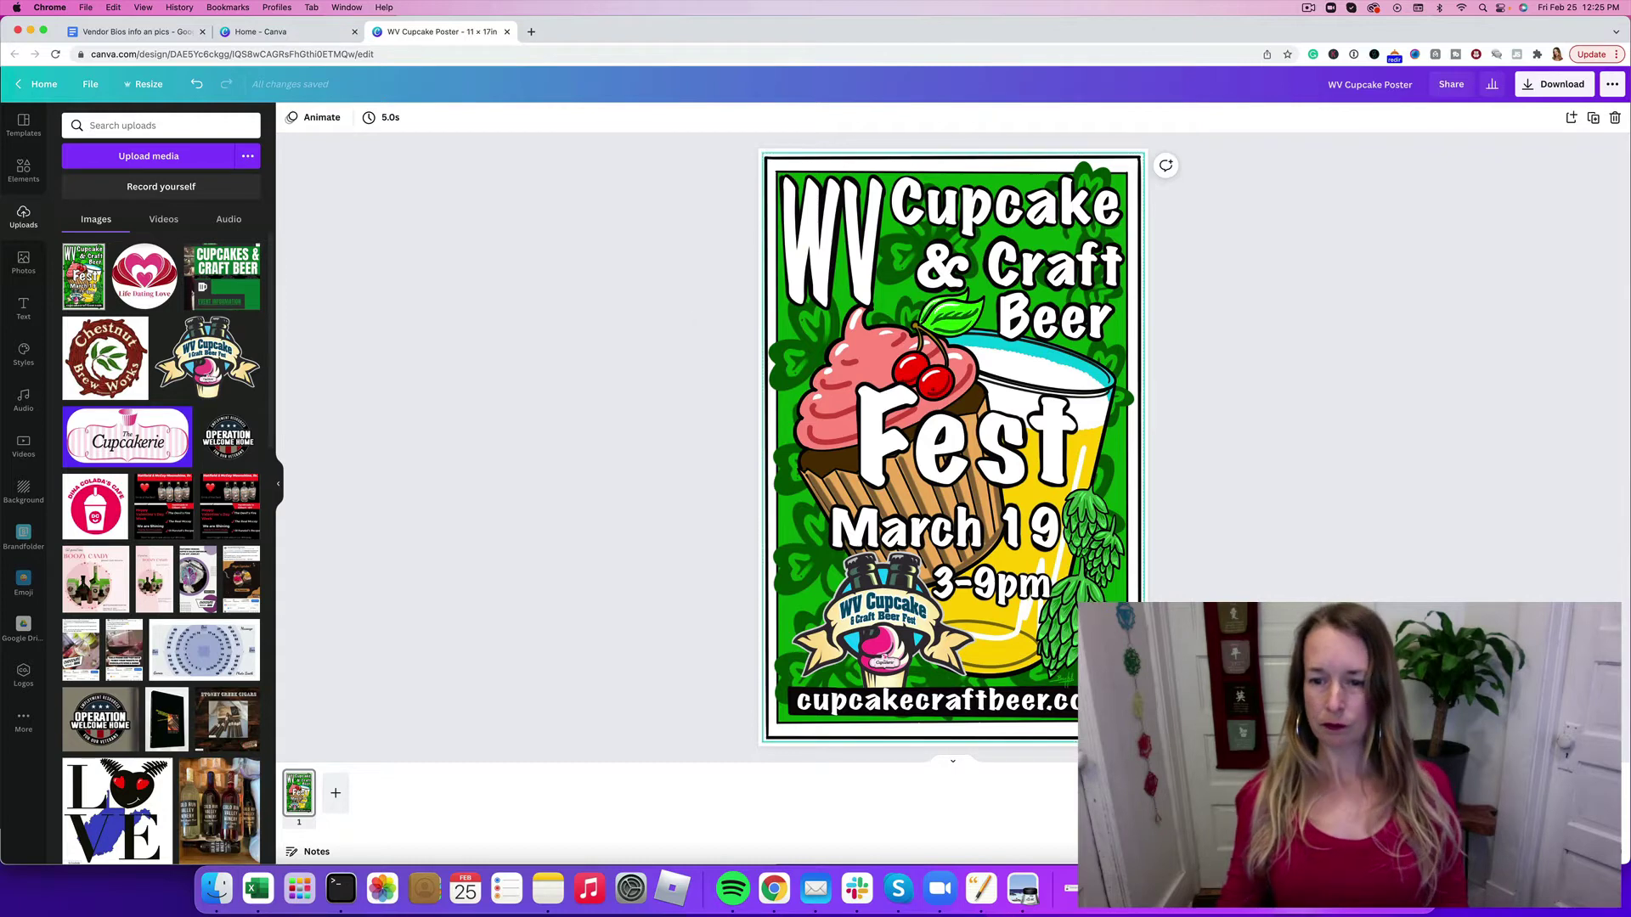
Step: Shrink the poster to a quarter of the page and place a matching duplicate beside it
left_click(1121, 443)
left_click_drag(1142, 742, 965, 429)
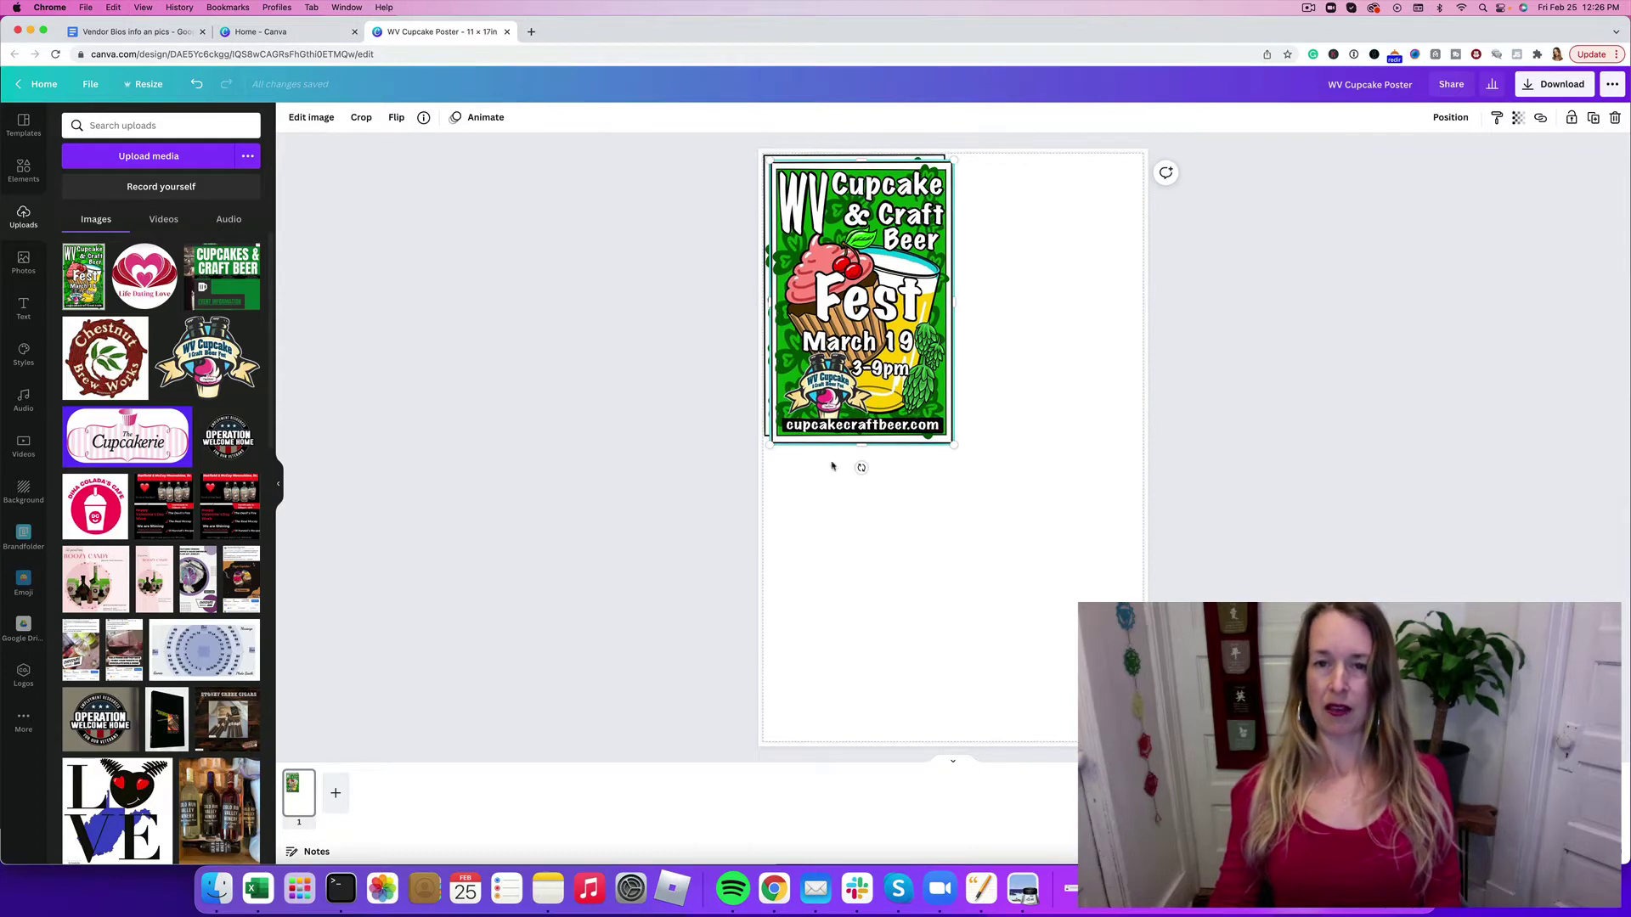
key("super+d")
left_click_drag(1012, 445, 1023, 441)
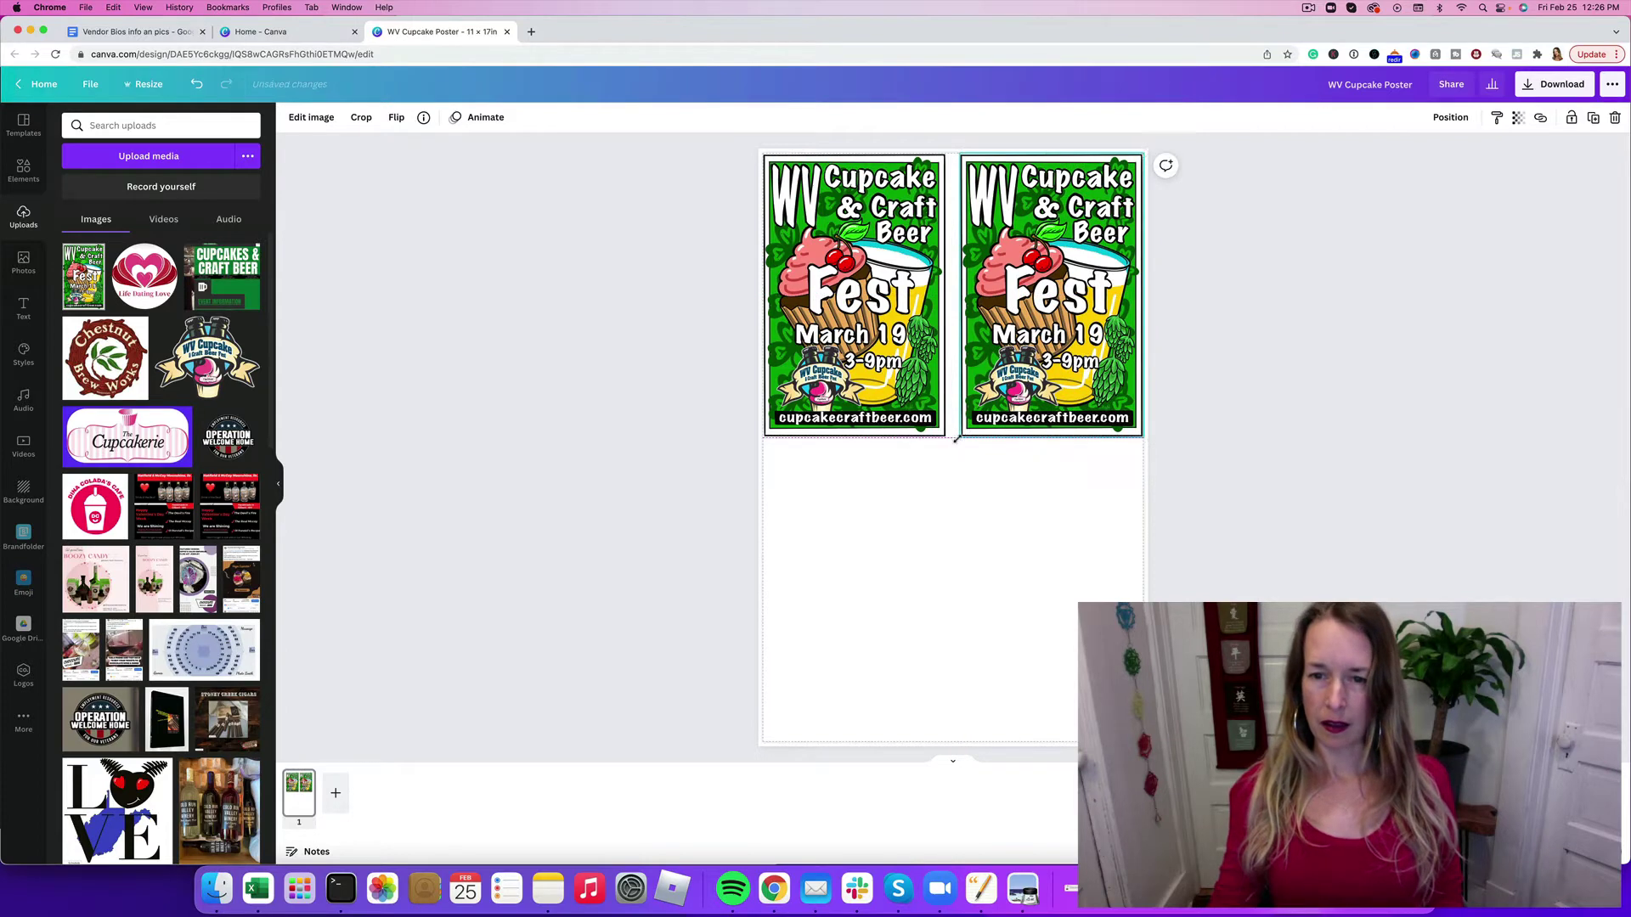
left_click_drag(961, 437, 948, 443)
left_click(920, 427)
left_click_drag(902, 534, 851, 462)
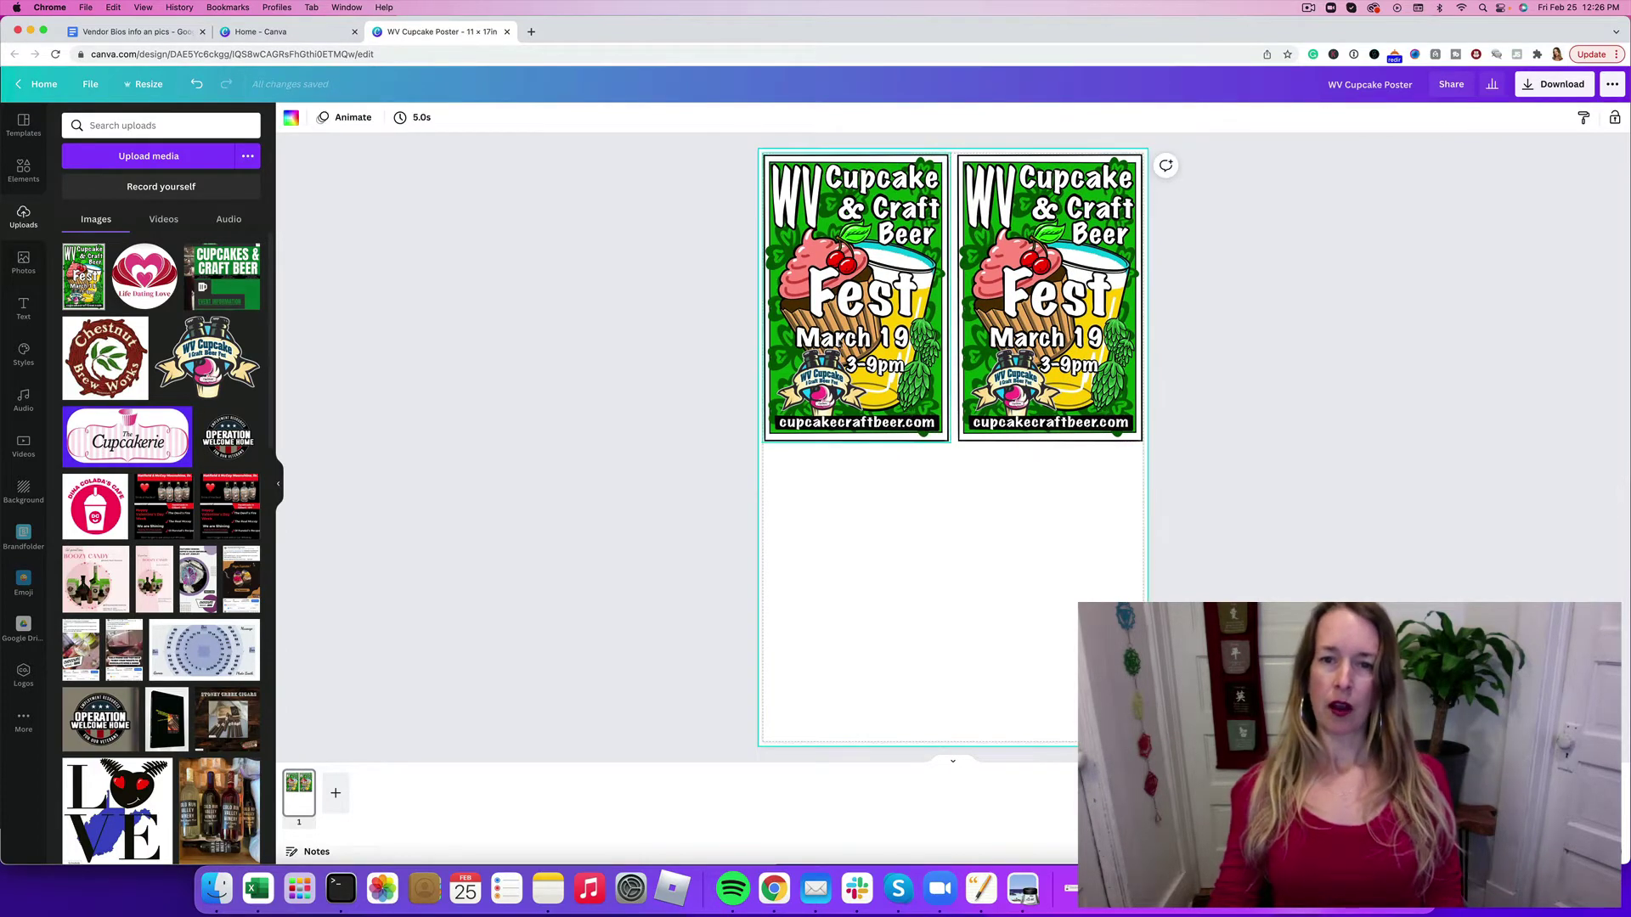
left_click(682, 448)
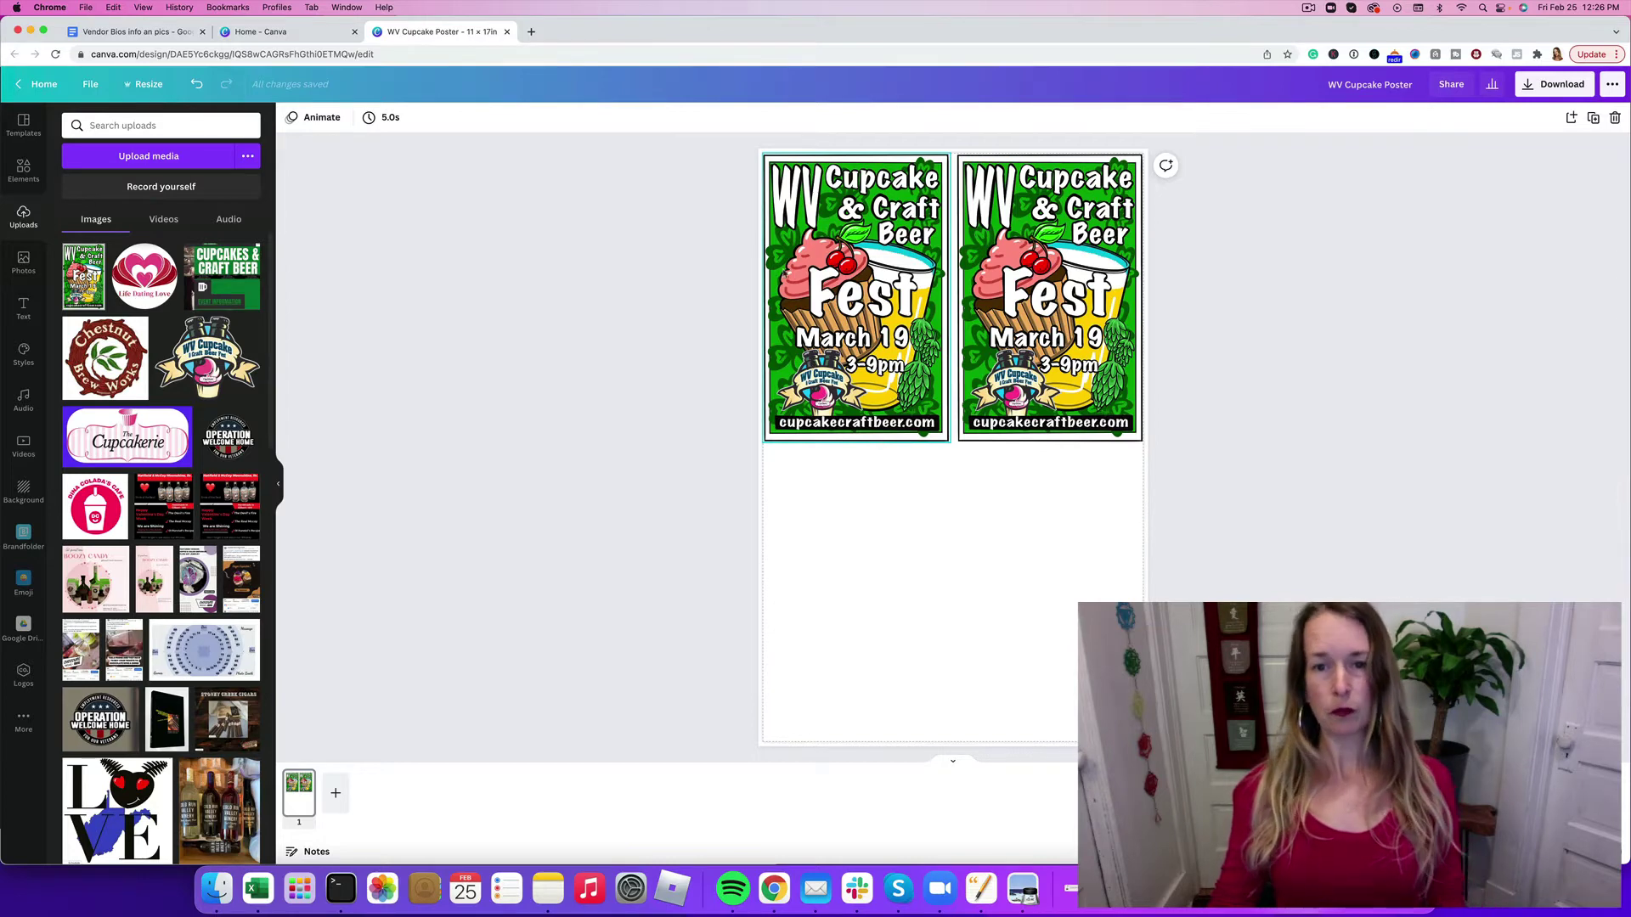
Step: Add two more poster copies below the first pair to complete the 2×2 grid
left_click(788, 276)
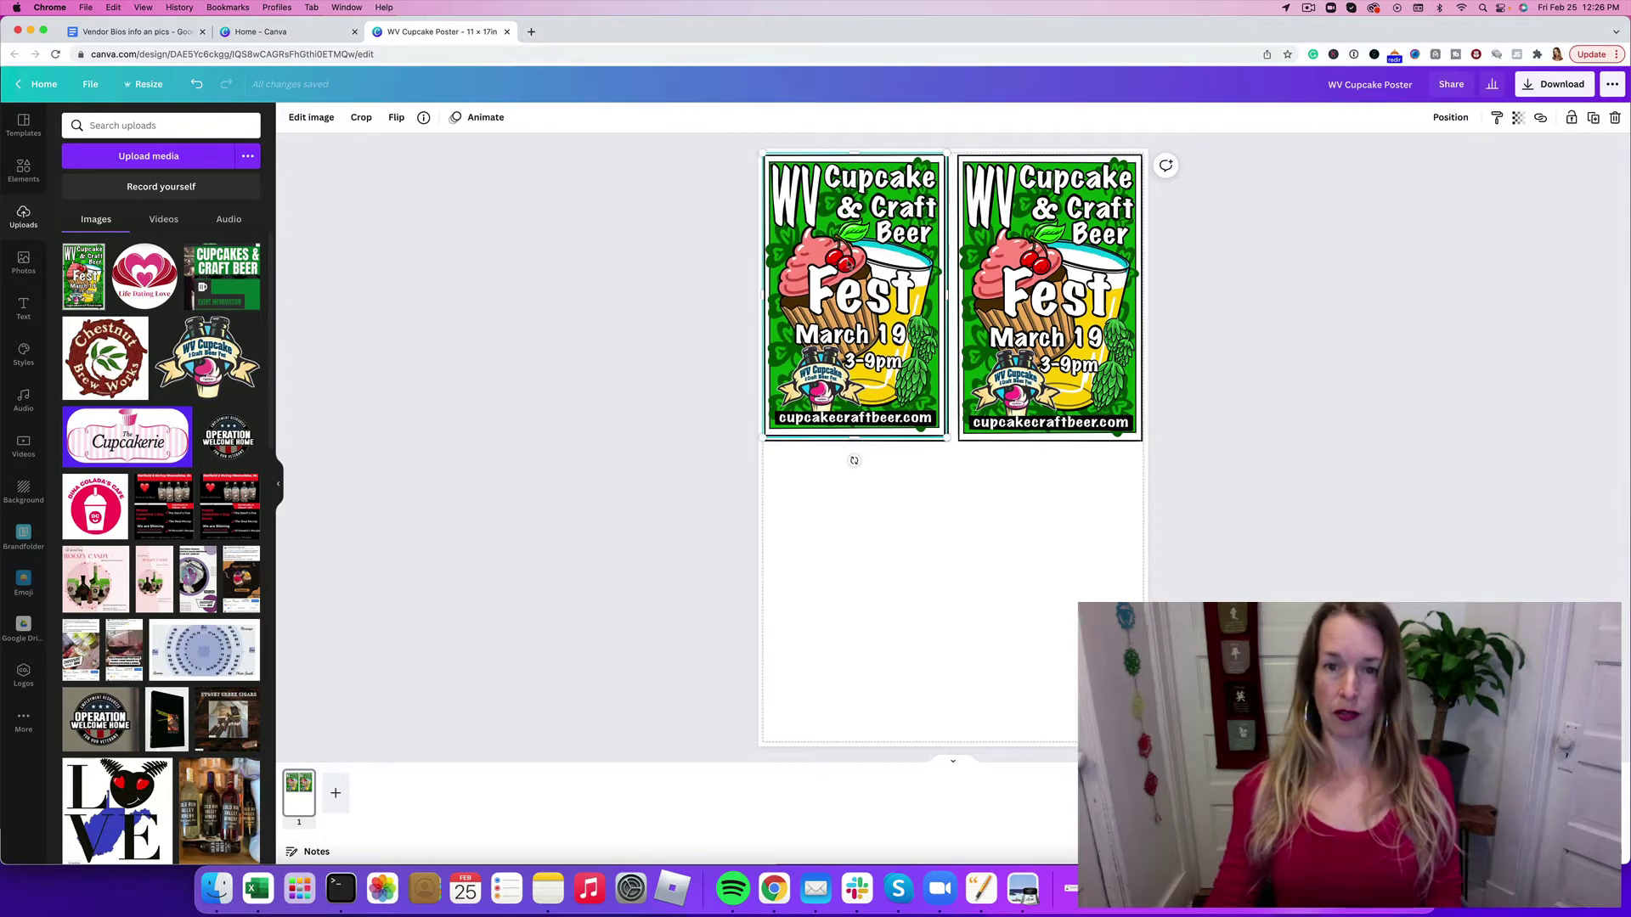
left_click_drag(849, 265, 851, 556)
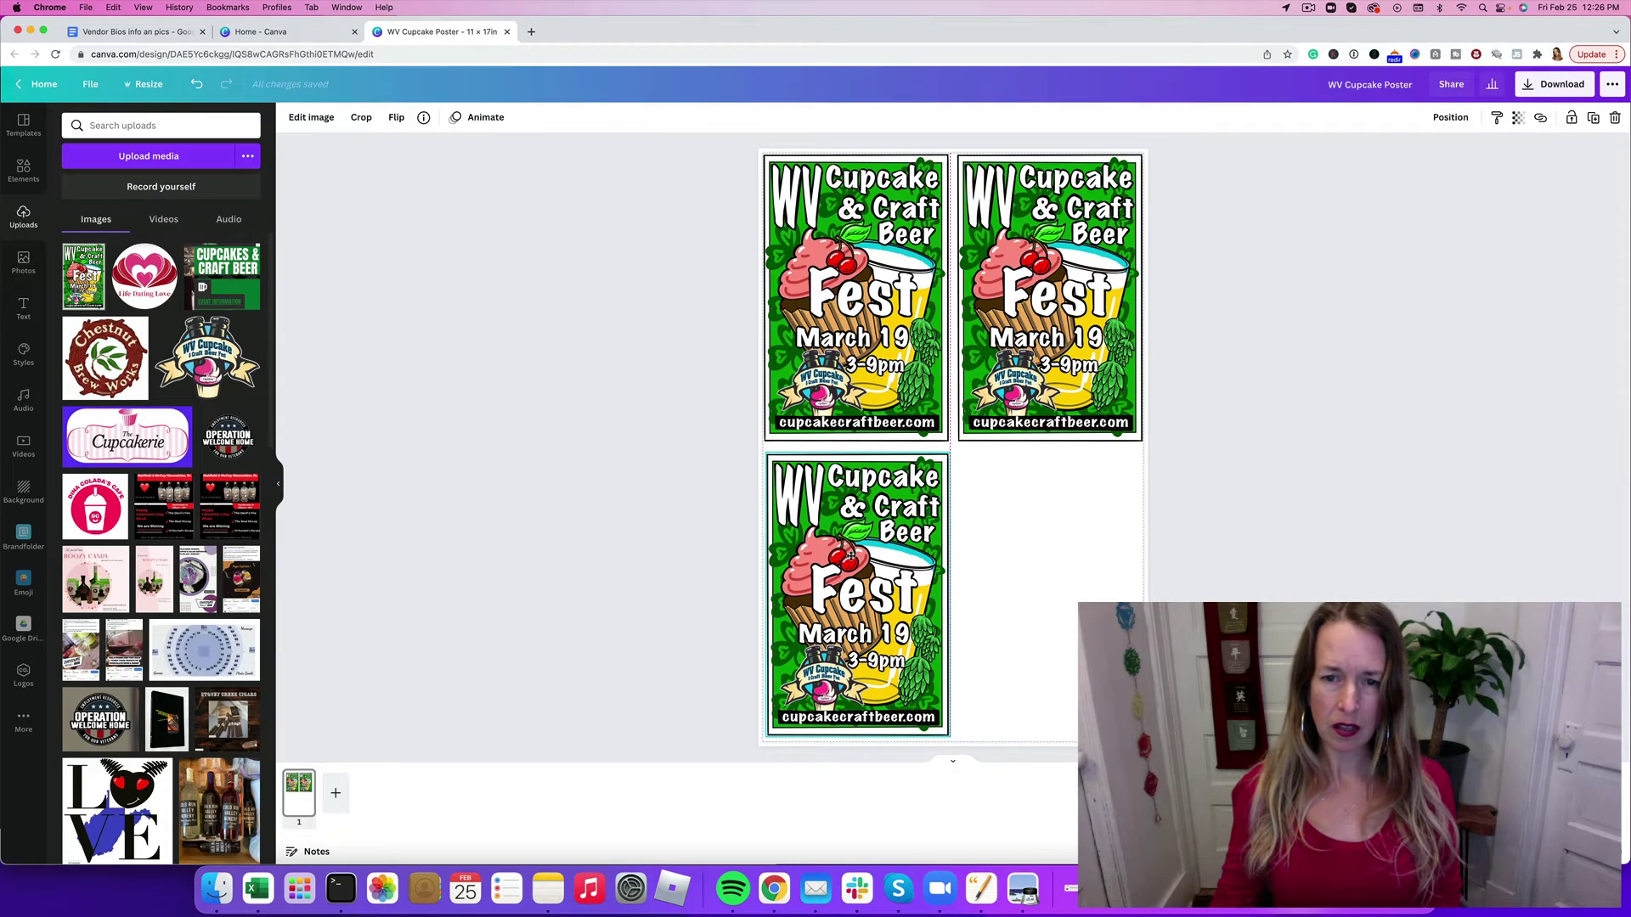
left_click_drag(884, 275, 1062, 548)
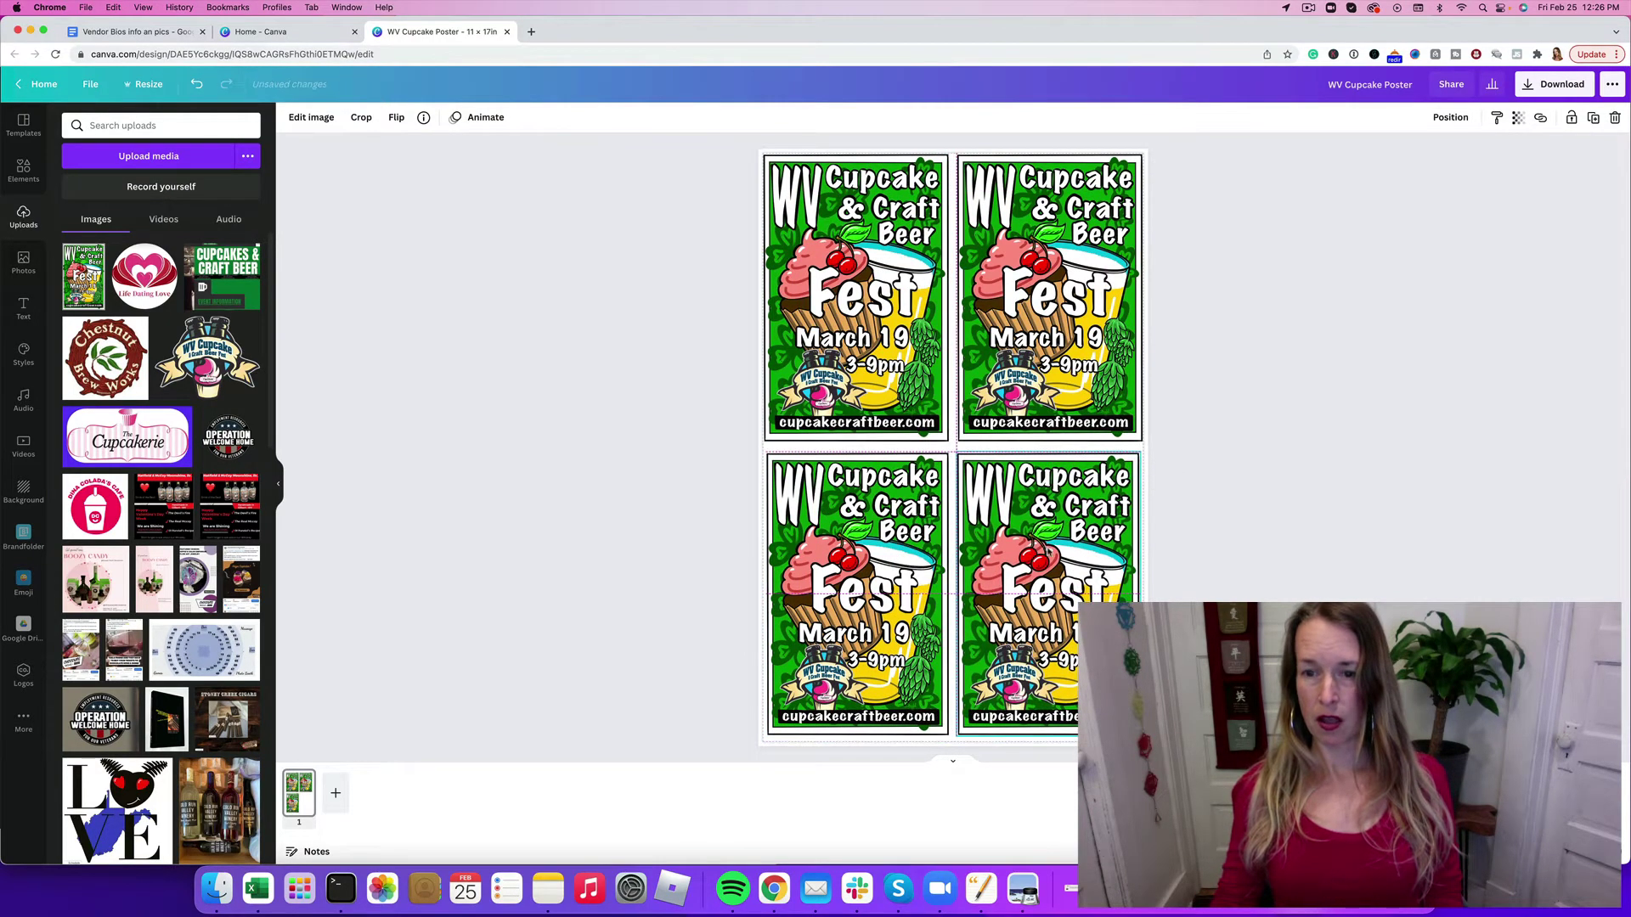
left_click(530, 382)
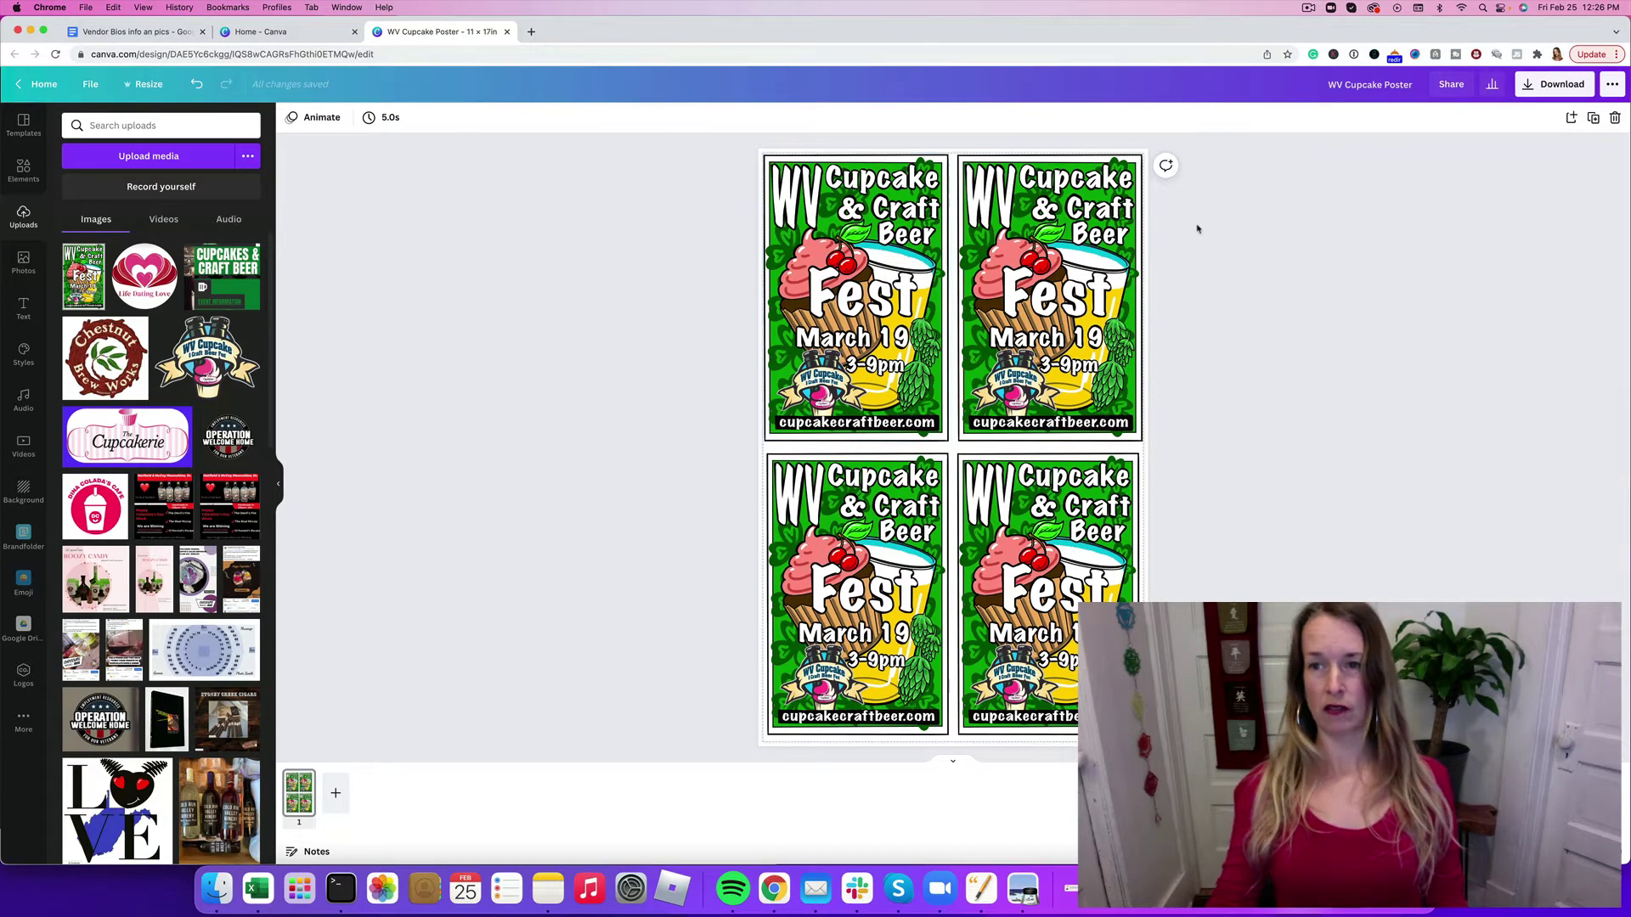
left_click(1368, 84)
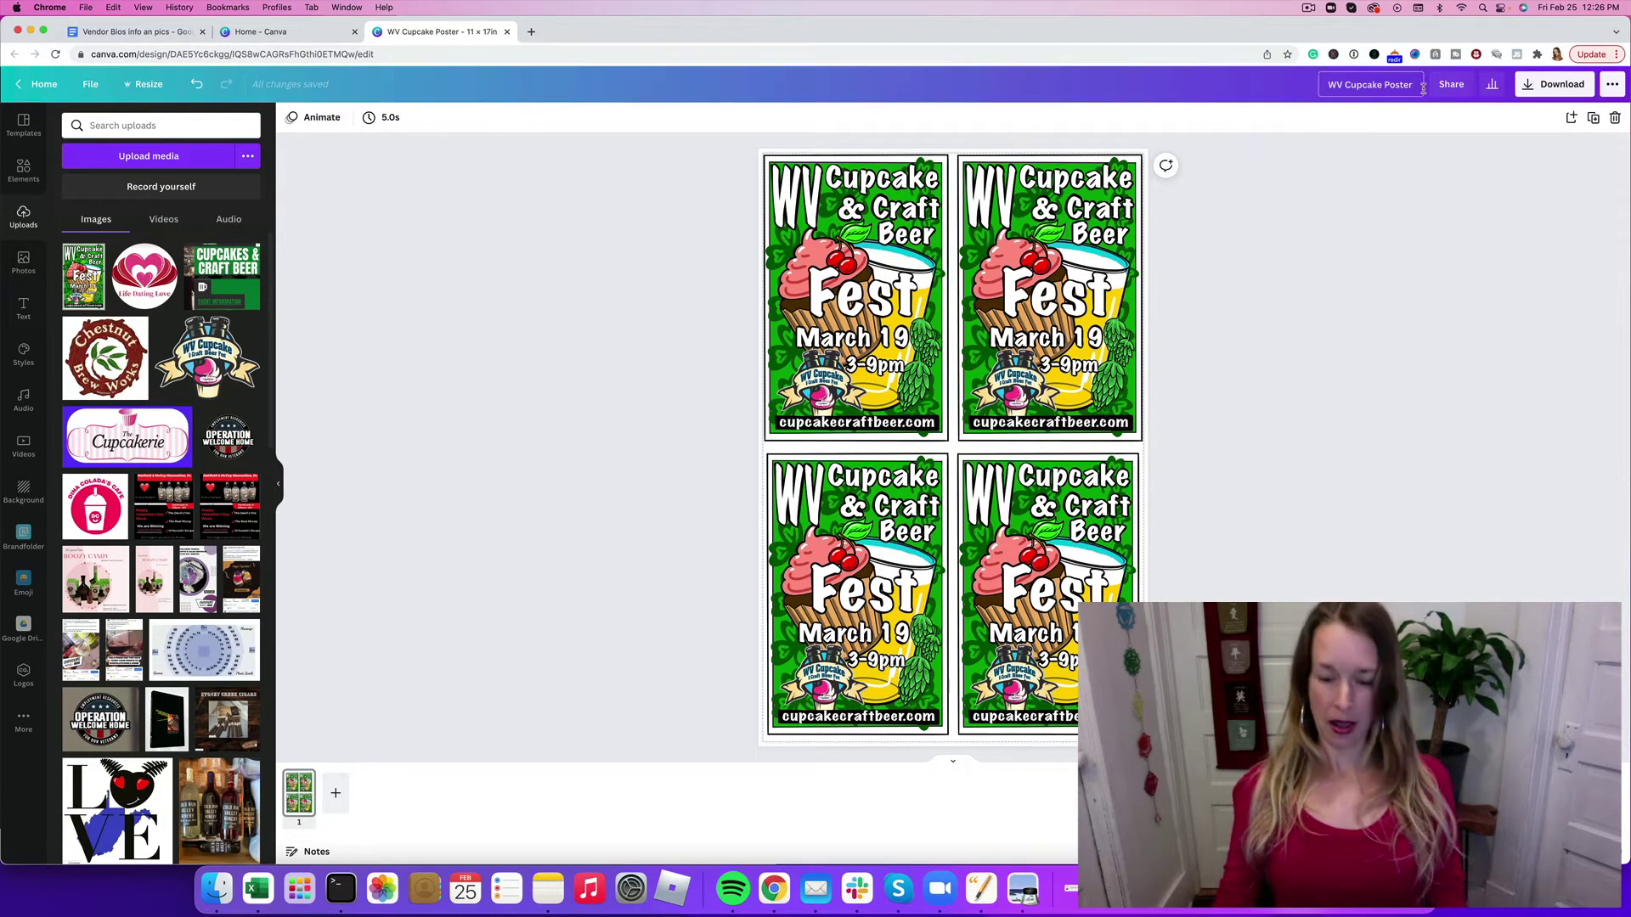
Step: Add '4x' to the title so the design is named WV Cupcake Poster 4x
type("4x")
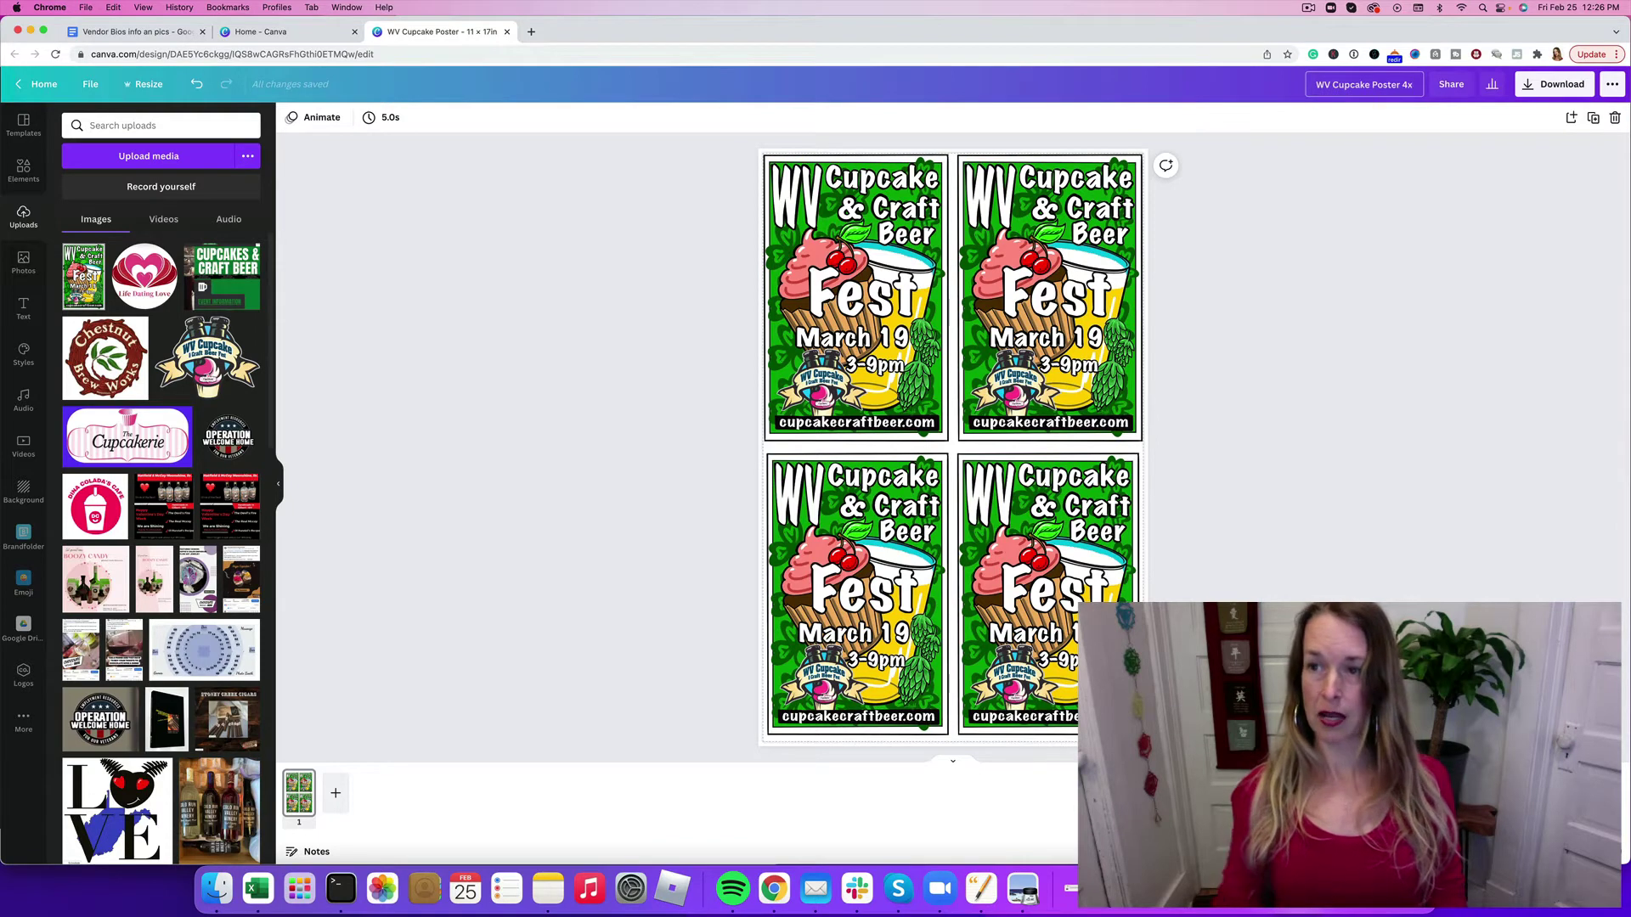
left_click(1403, 118)
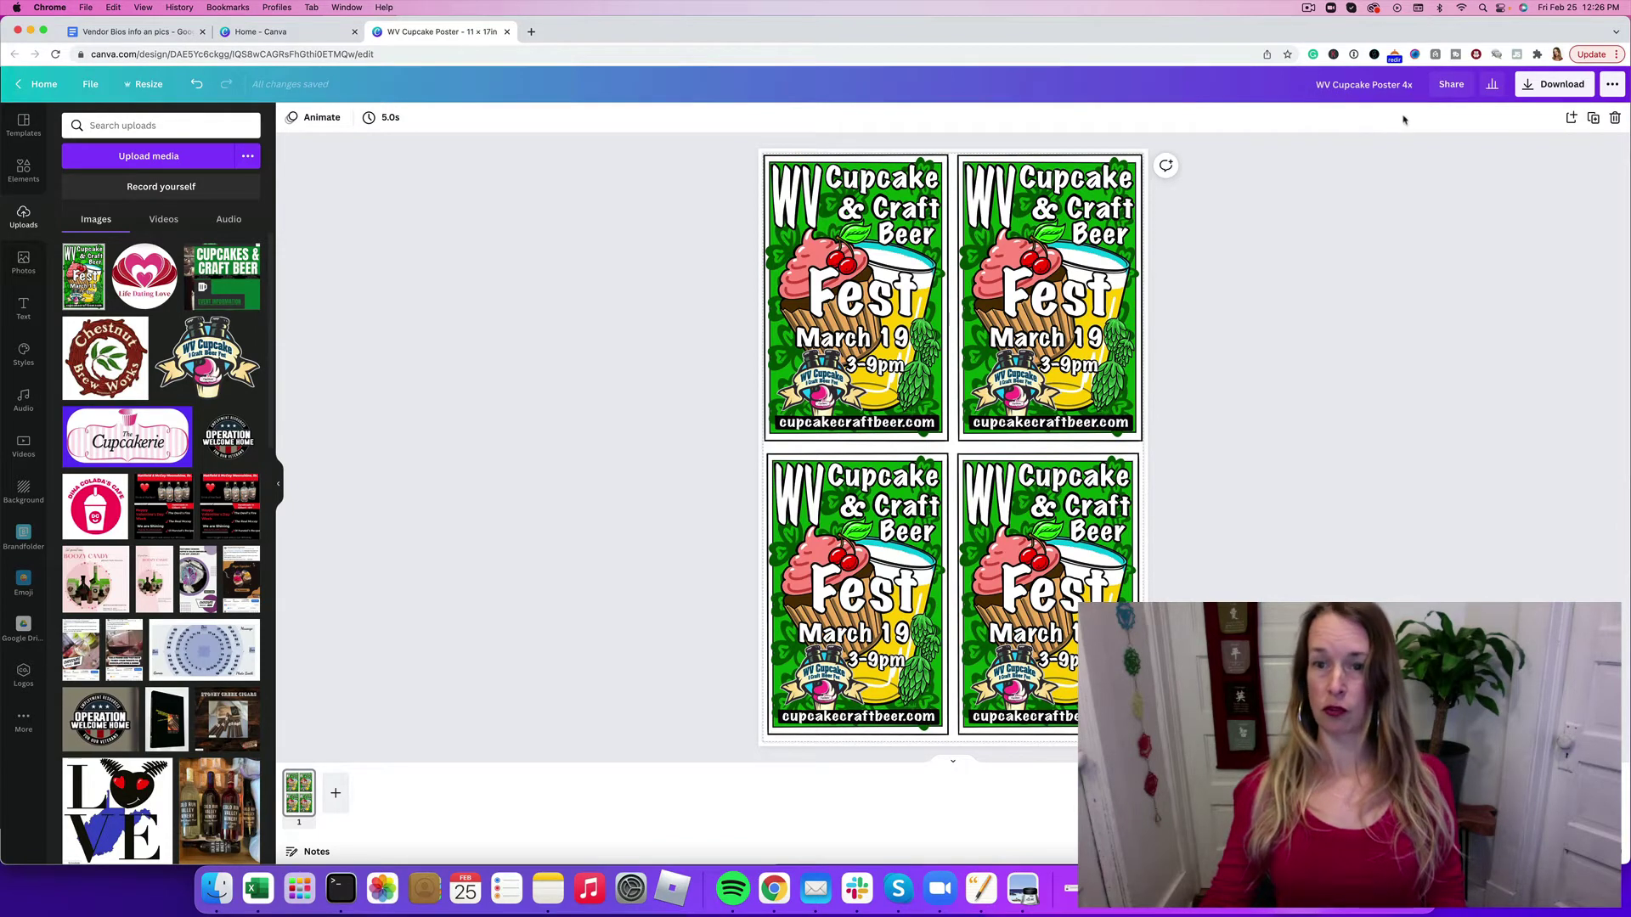
left_click(82, 84)
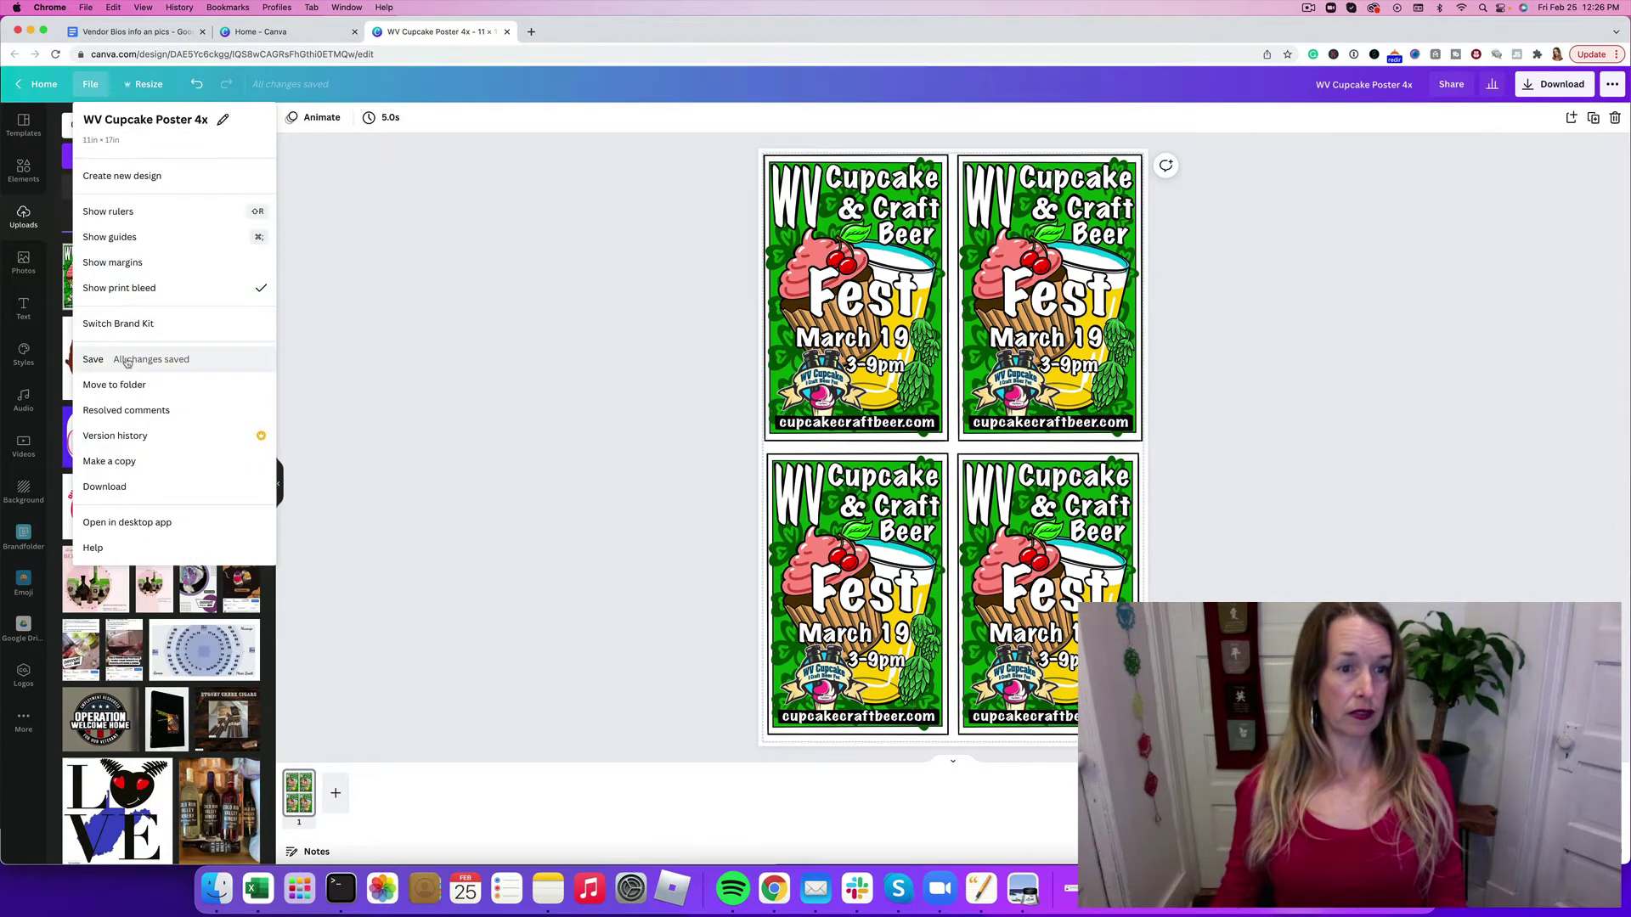
left_click(407, 340)
Step: Move the design into the Cupcake Craft Beer project folder
left_click(85, 85)
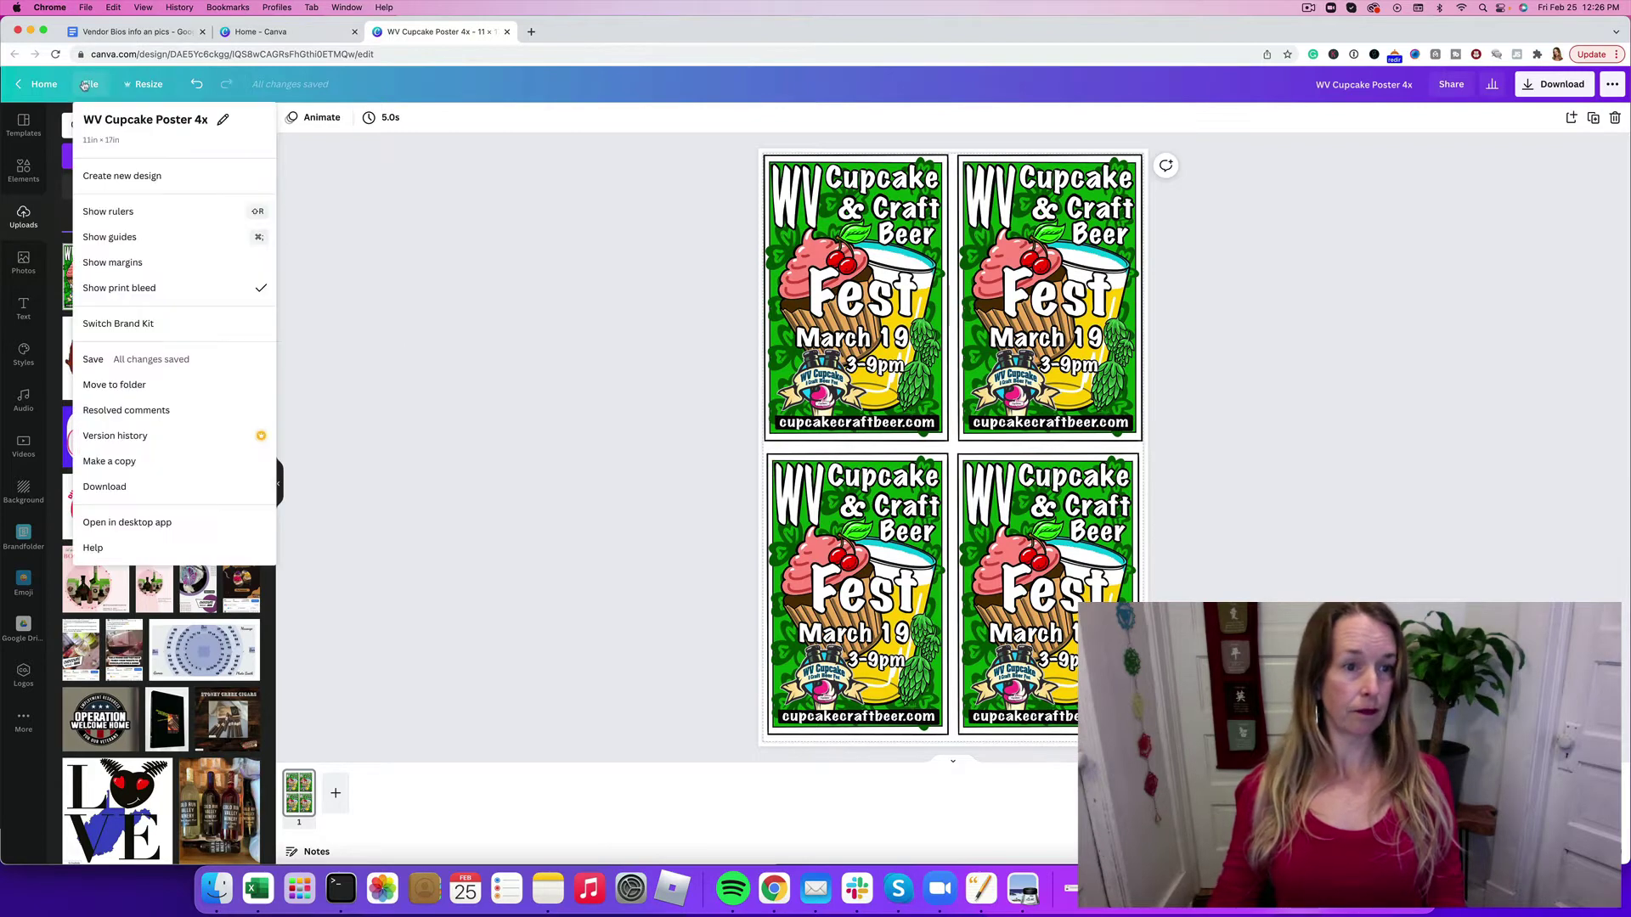
left_click(115, 387)
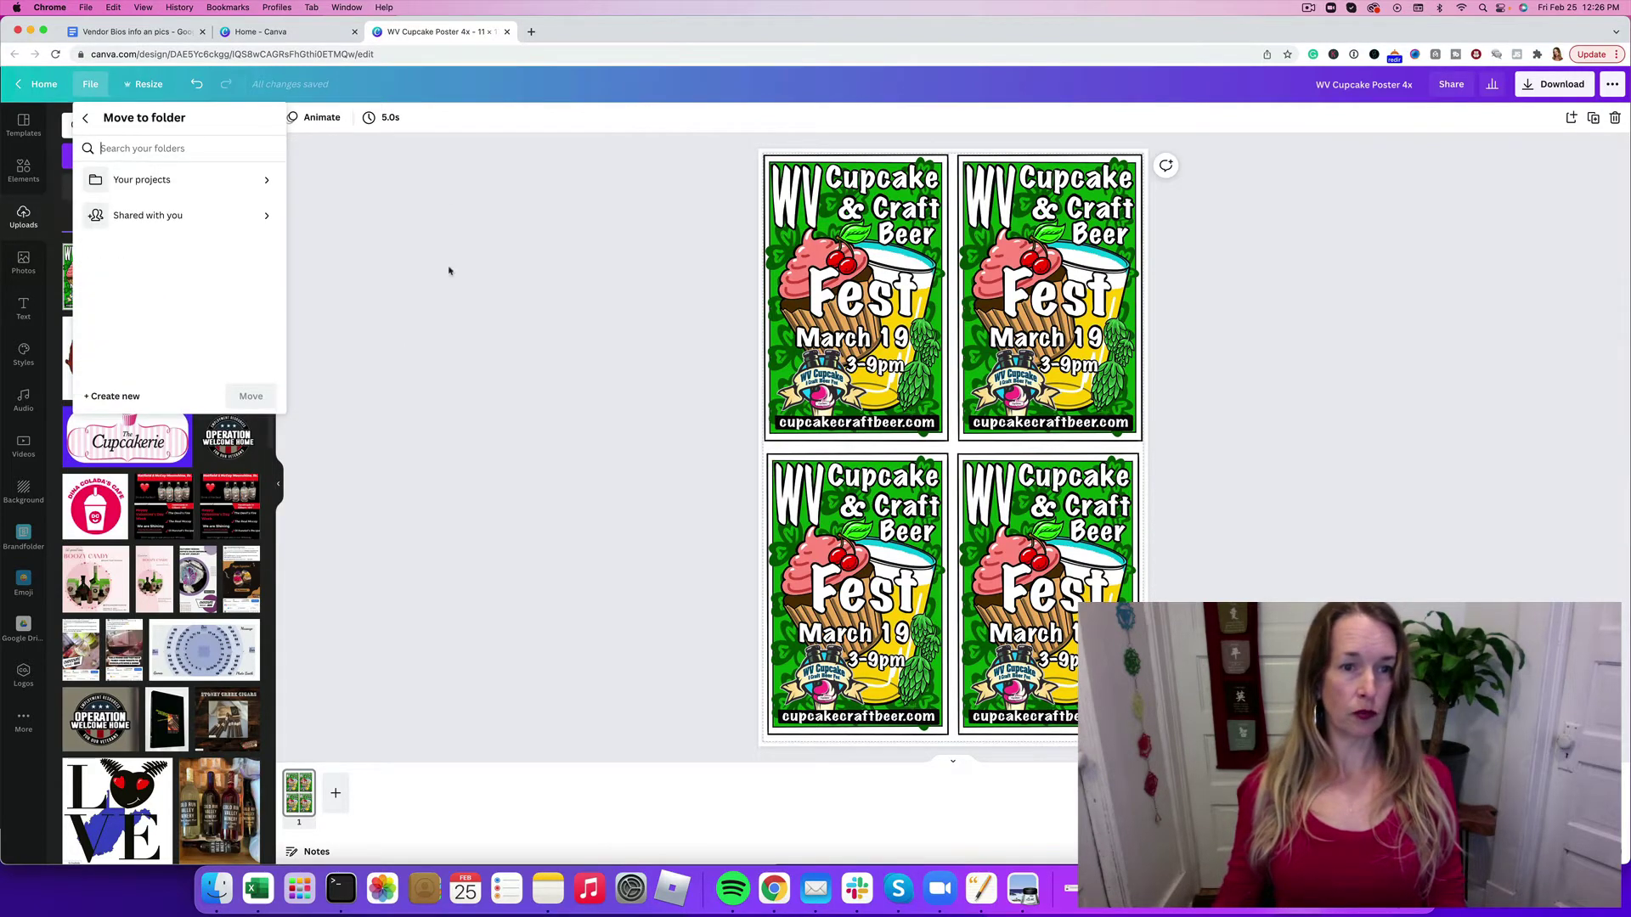
left_click(161, 181)
left_click(158, 359)
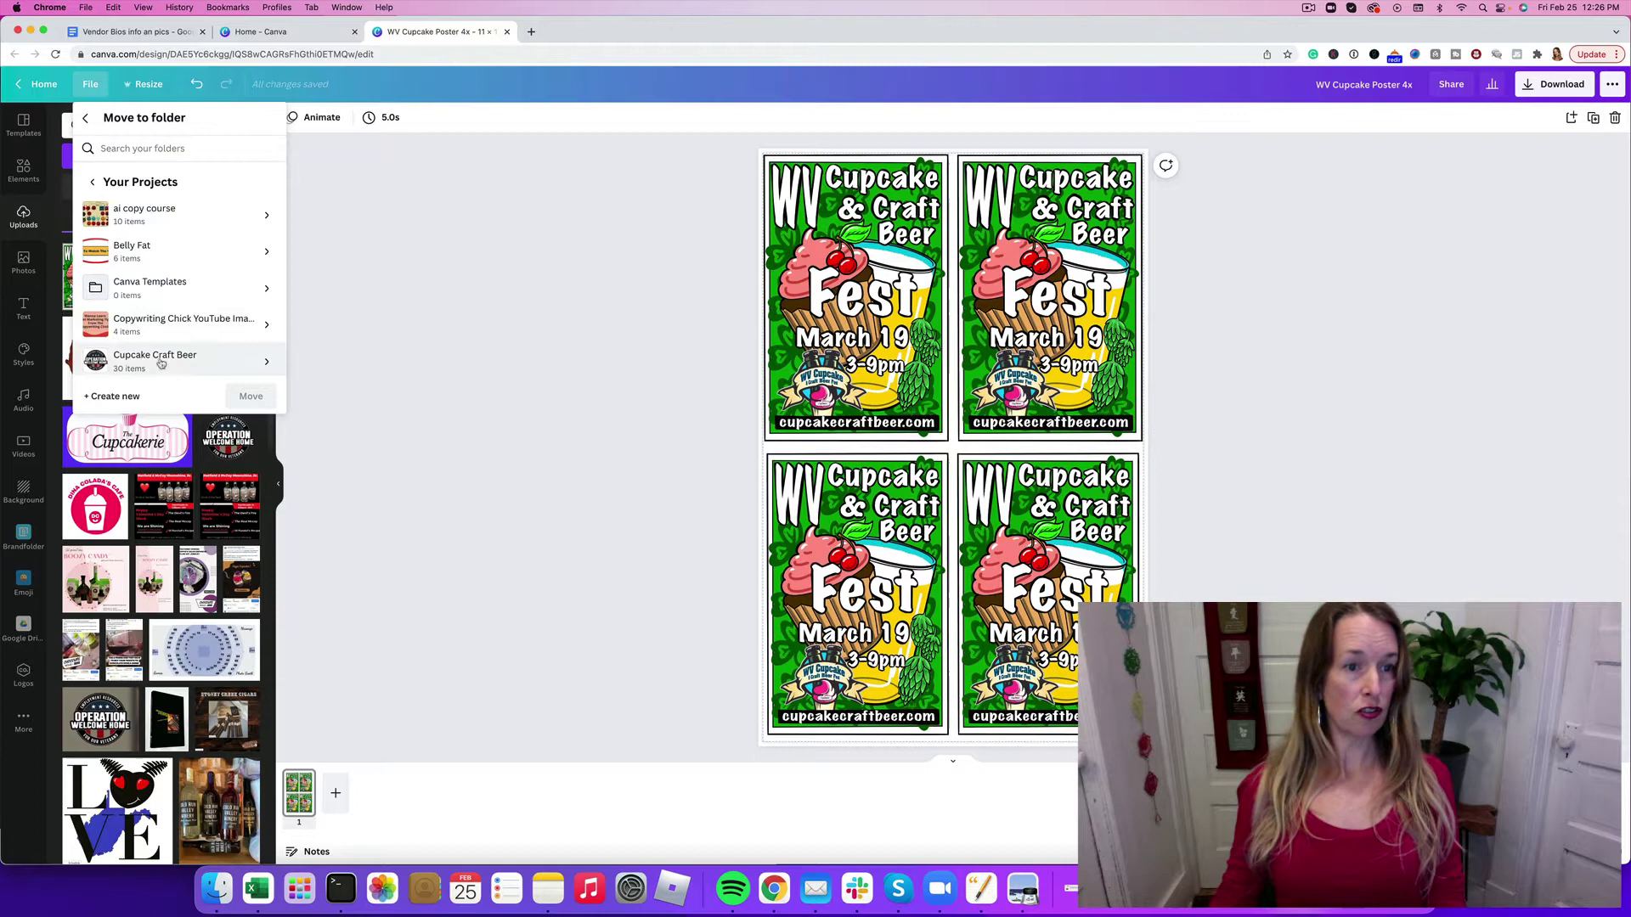
left_click(253, 397)
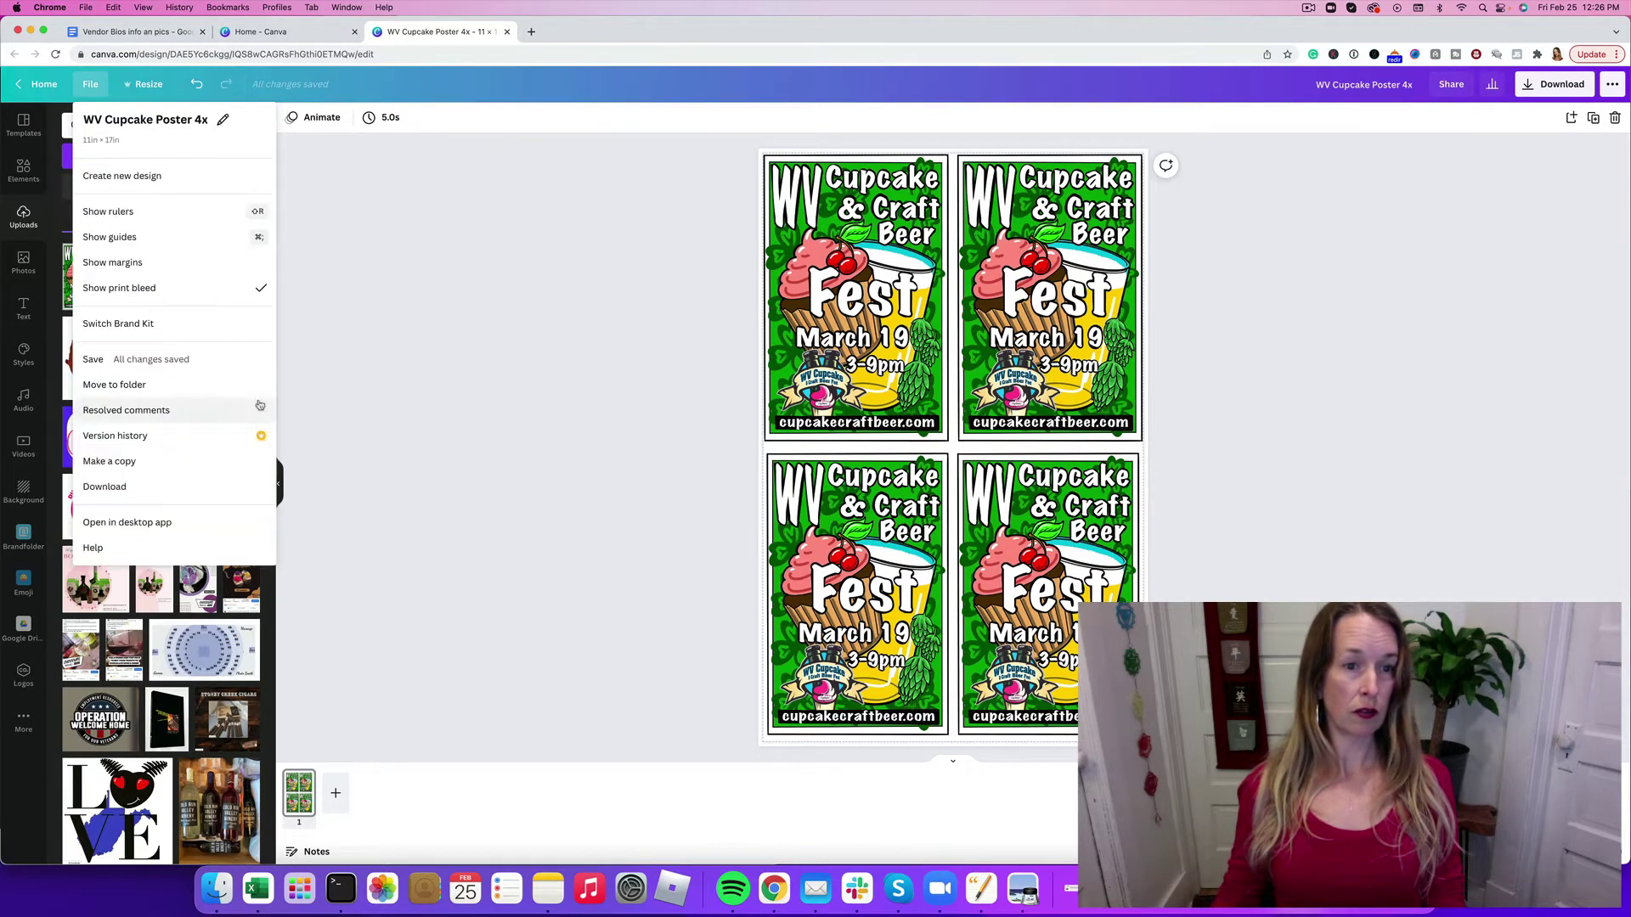
left_click(475, 233)
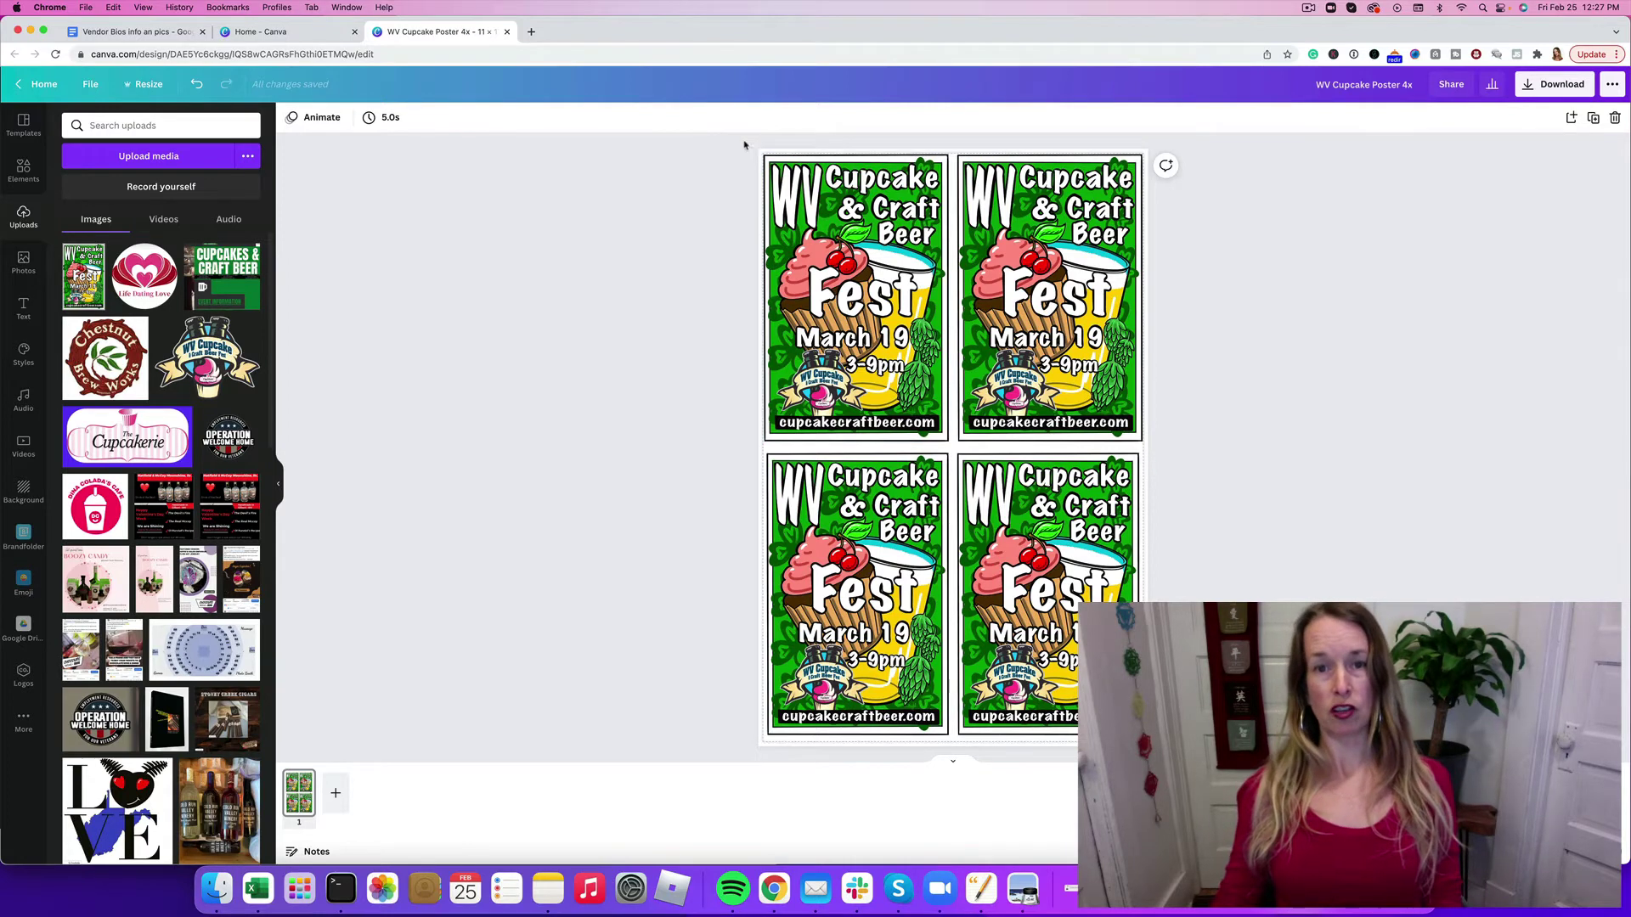
left_click_drag(736, 138, 1196, 747)
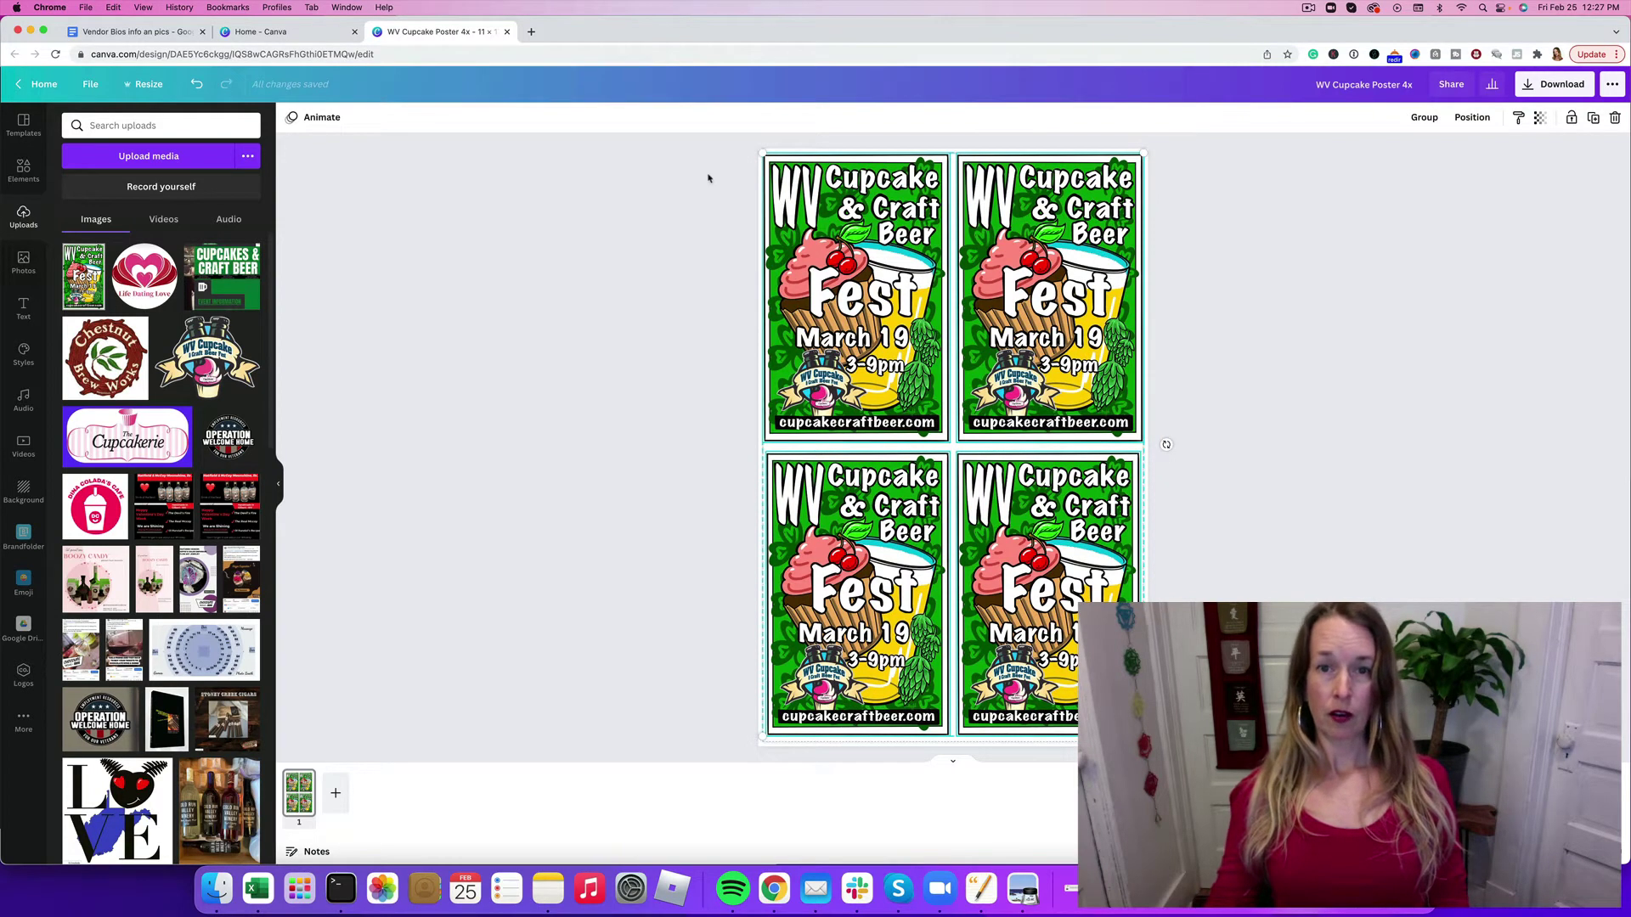
left_click_drag(726, 142, 1189, 751)
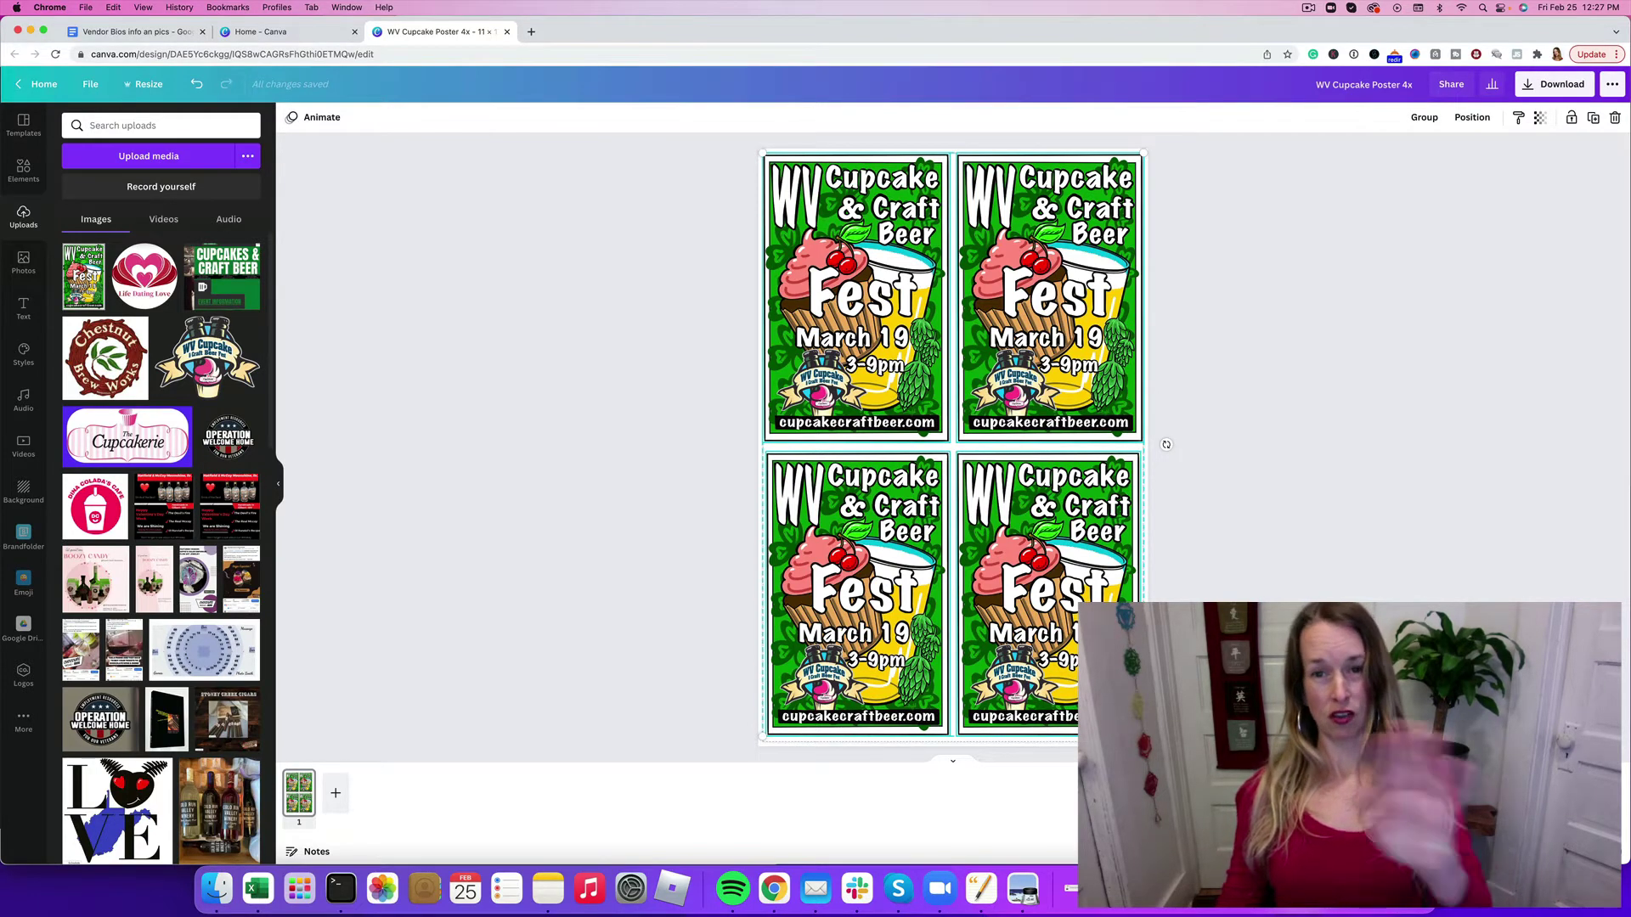
left_click(514, 620)
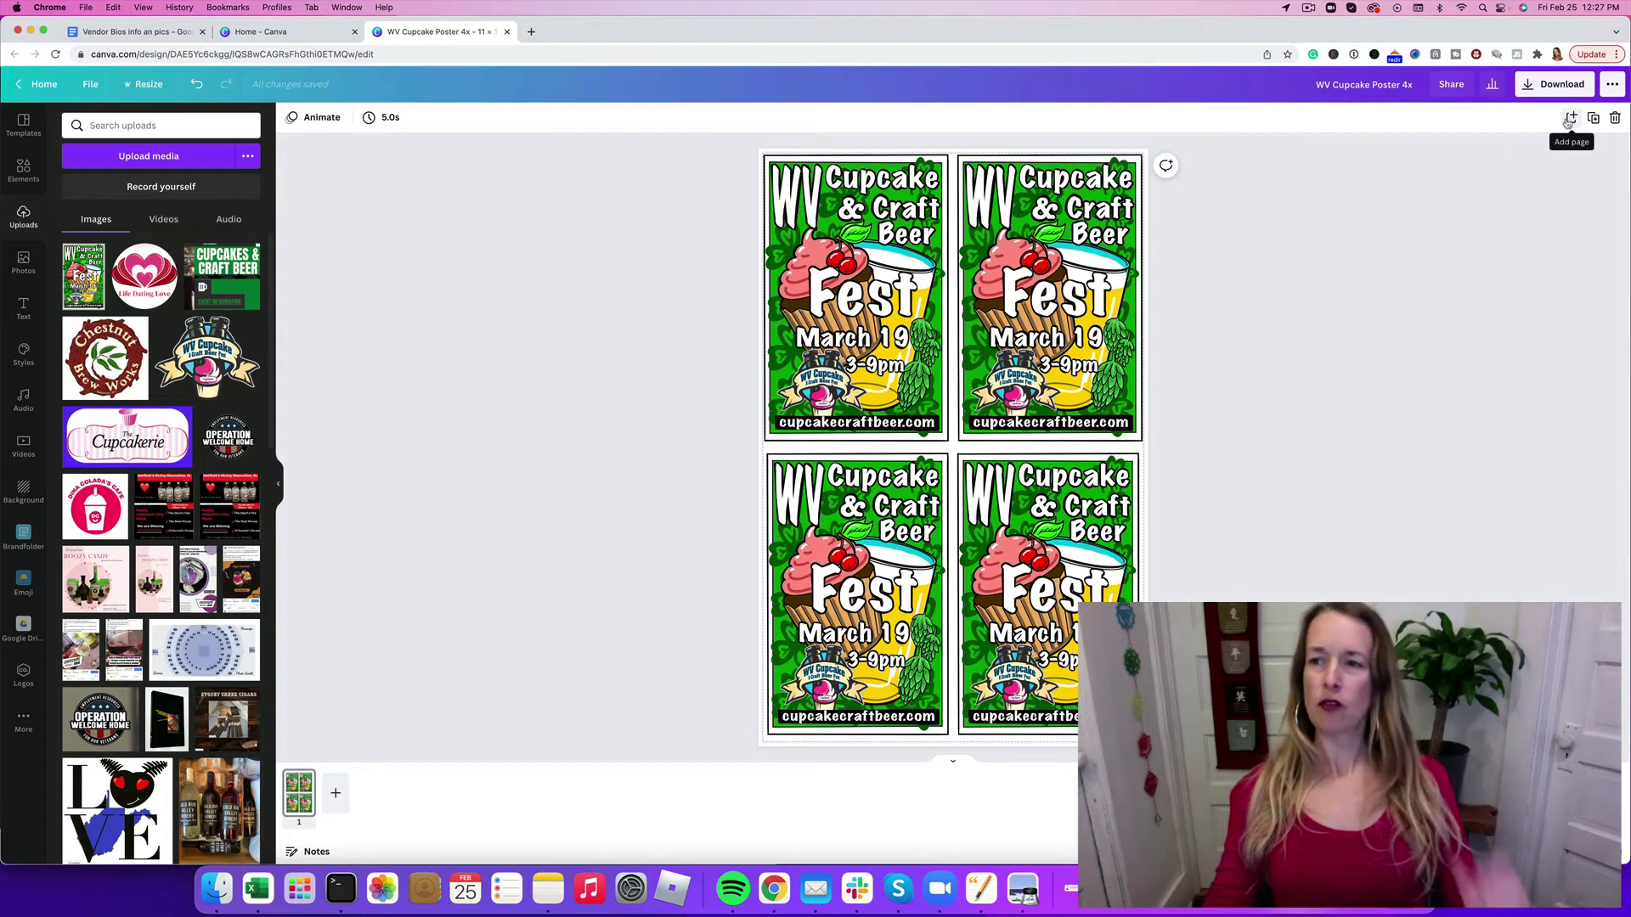
Step: From the home page, set up a custom-size design in inches, 11 wide by 17 high
left_click(41, 84)
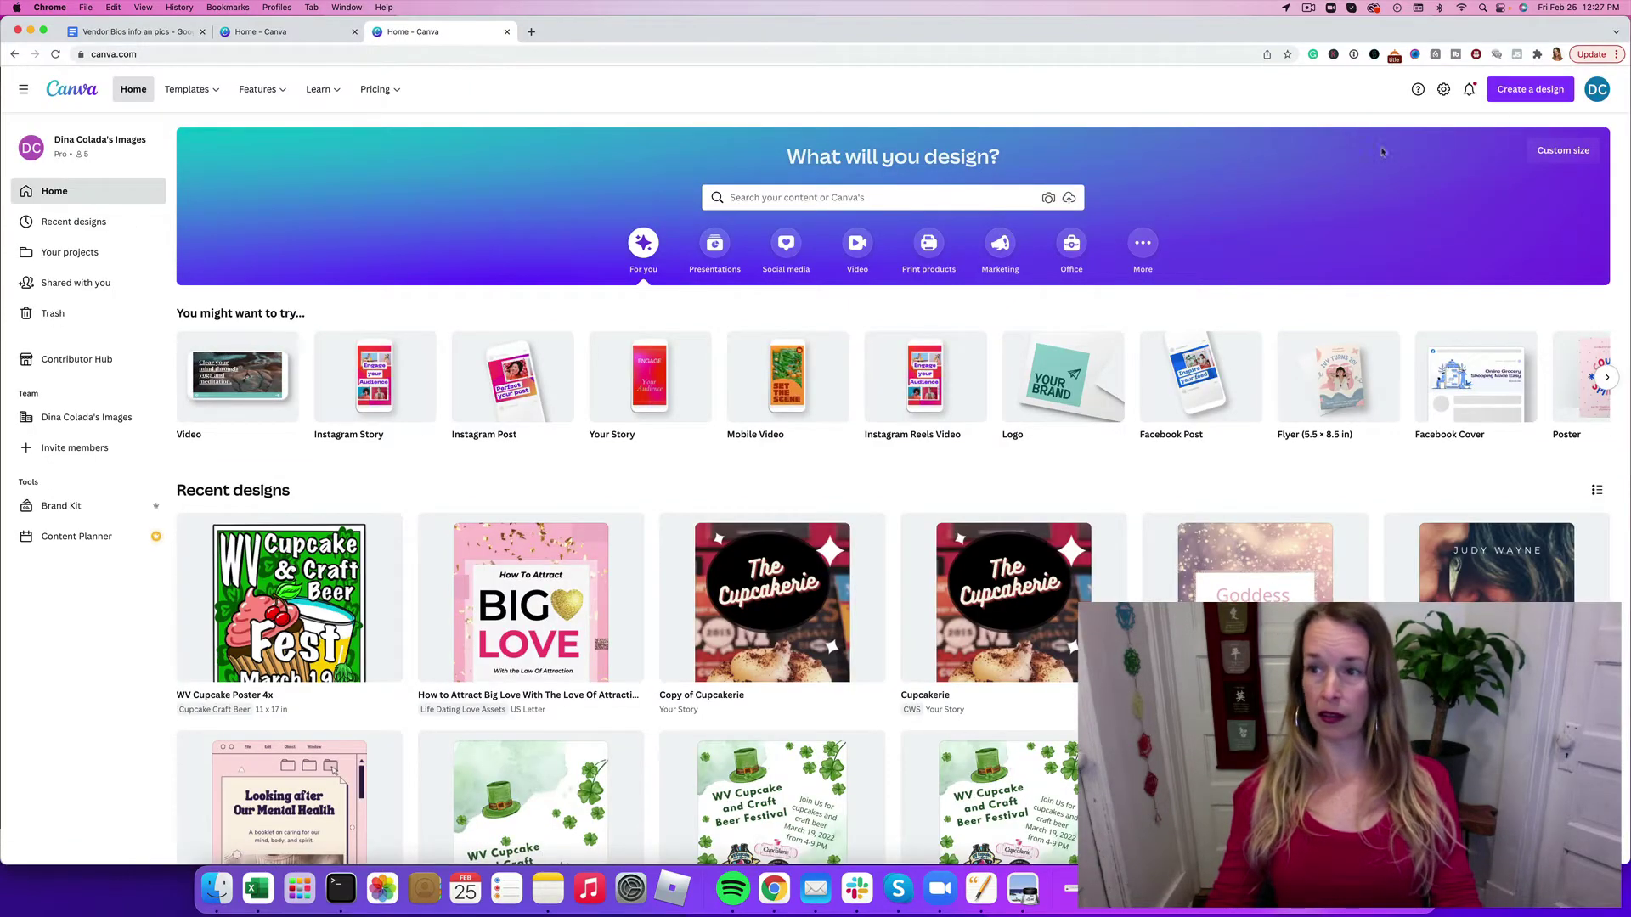
left_click(1520, 99)
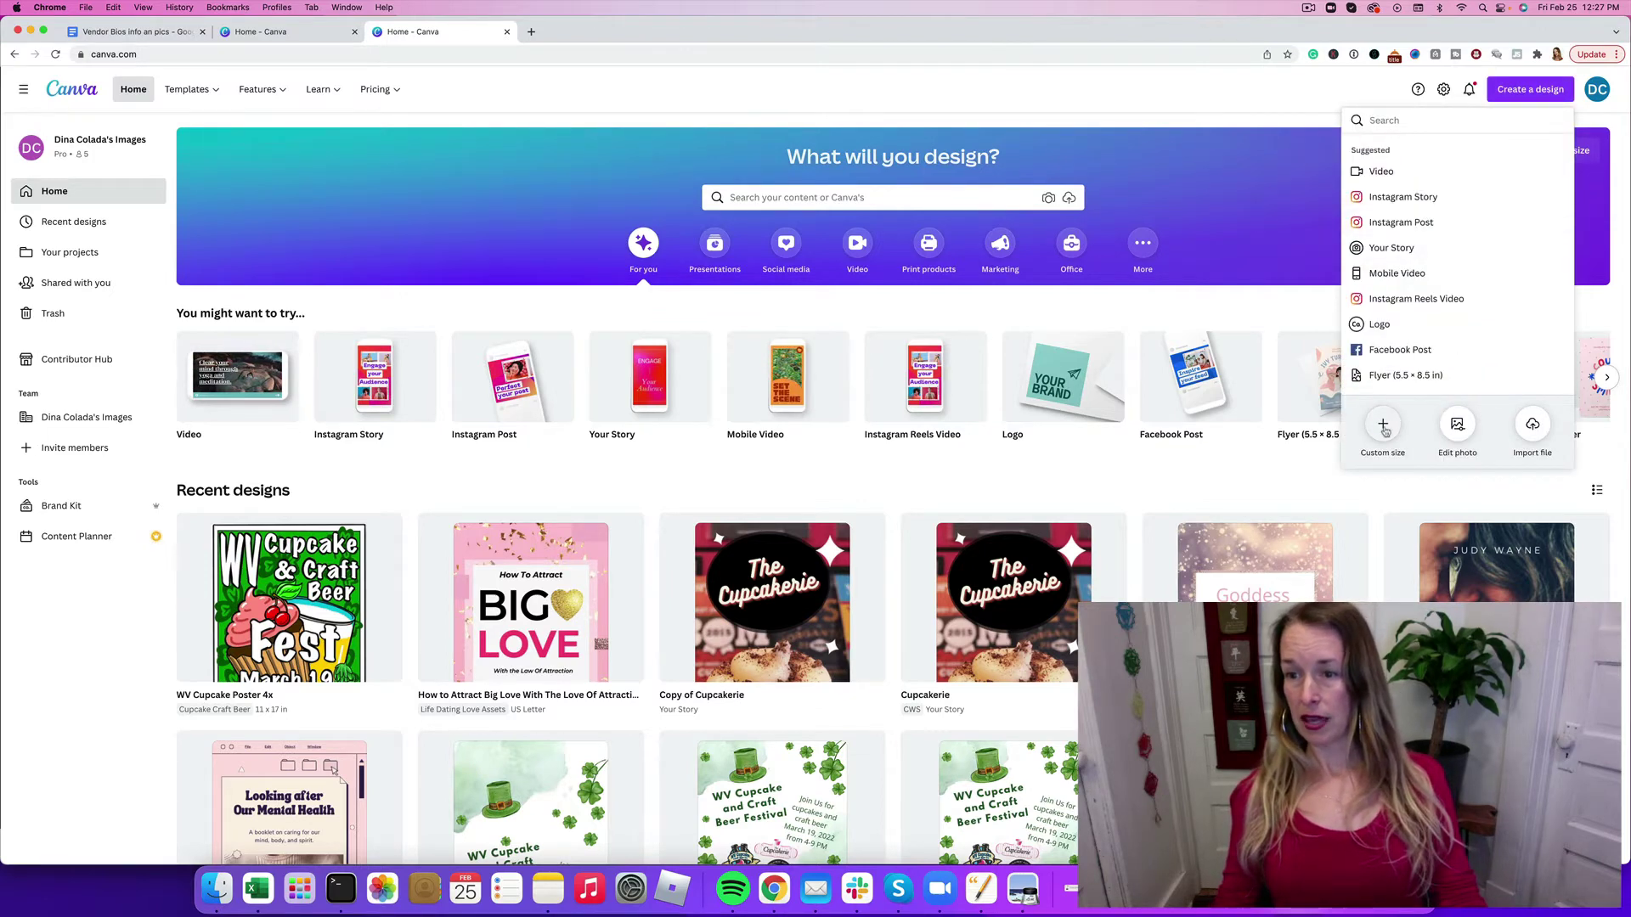
scroll(1391, 356, "down", 5)
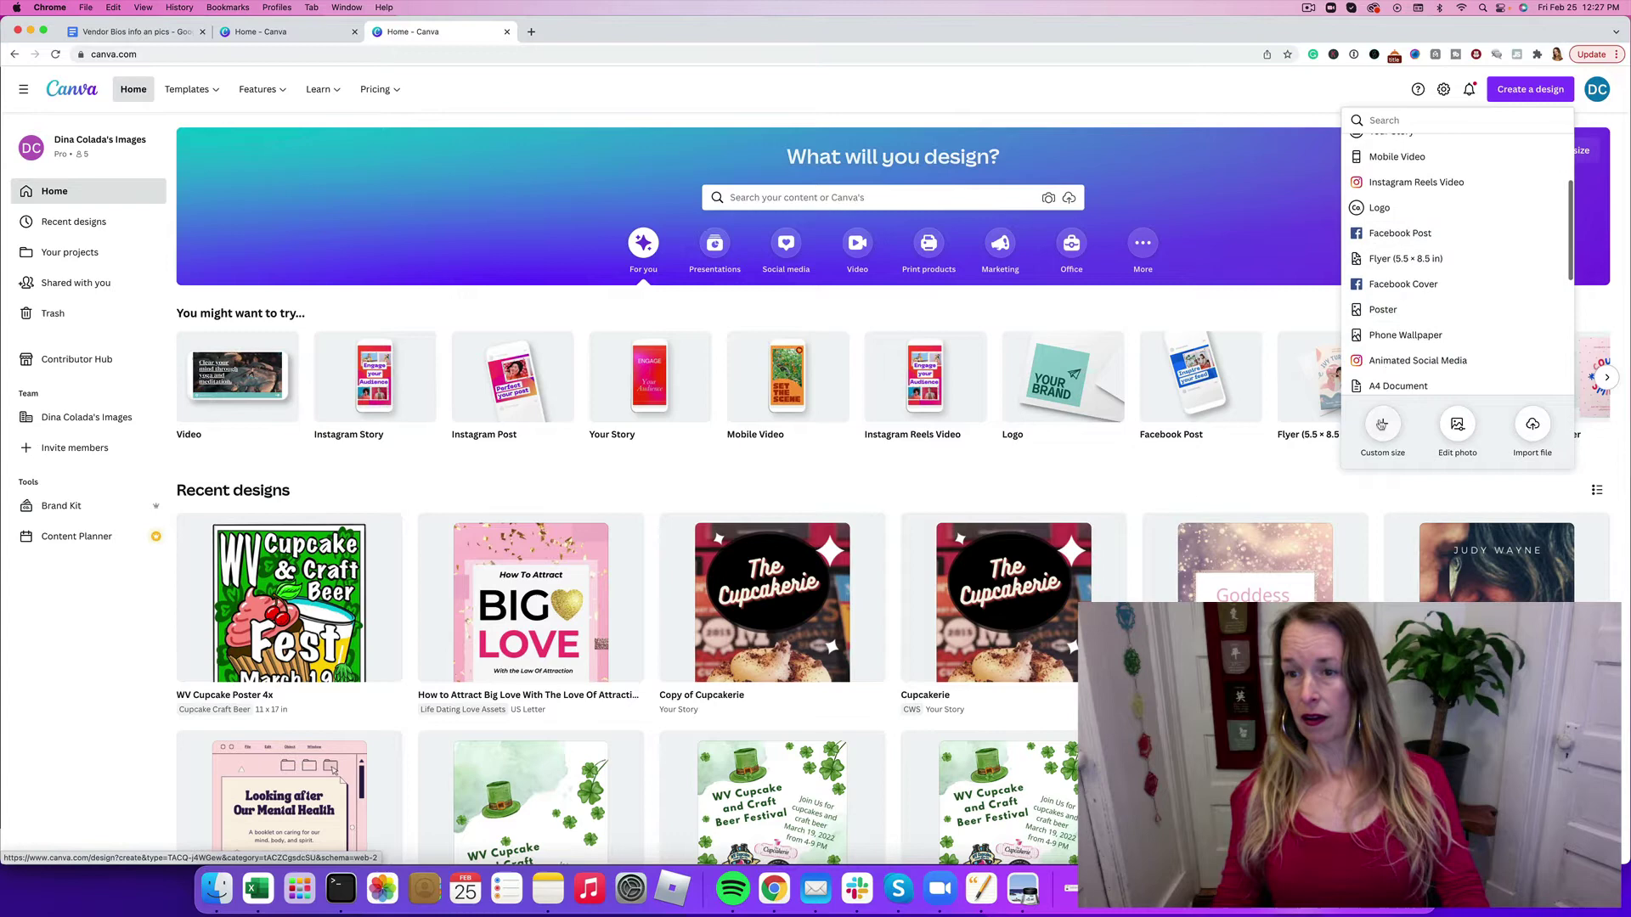
left_click(1381, 424)
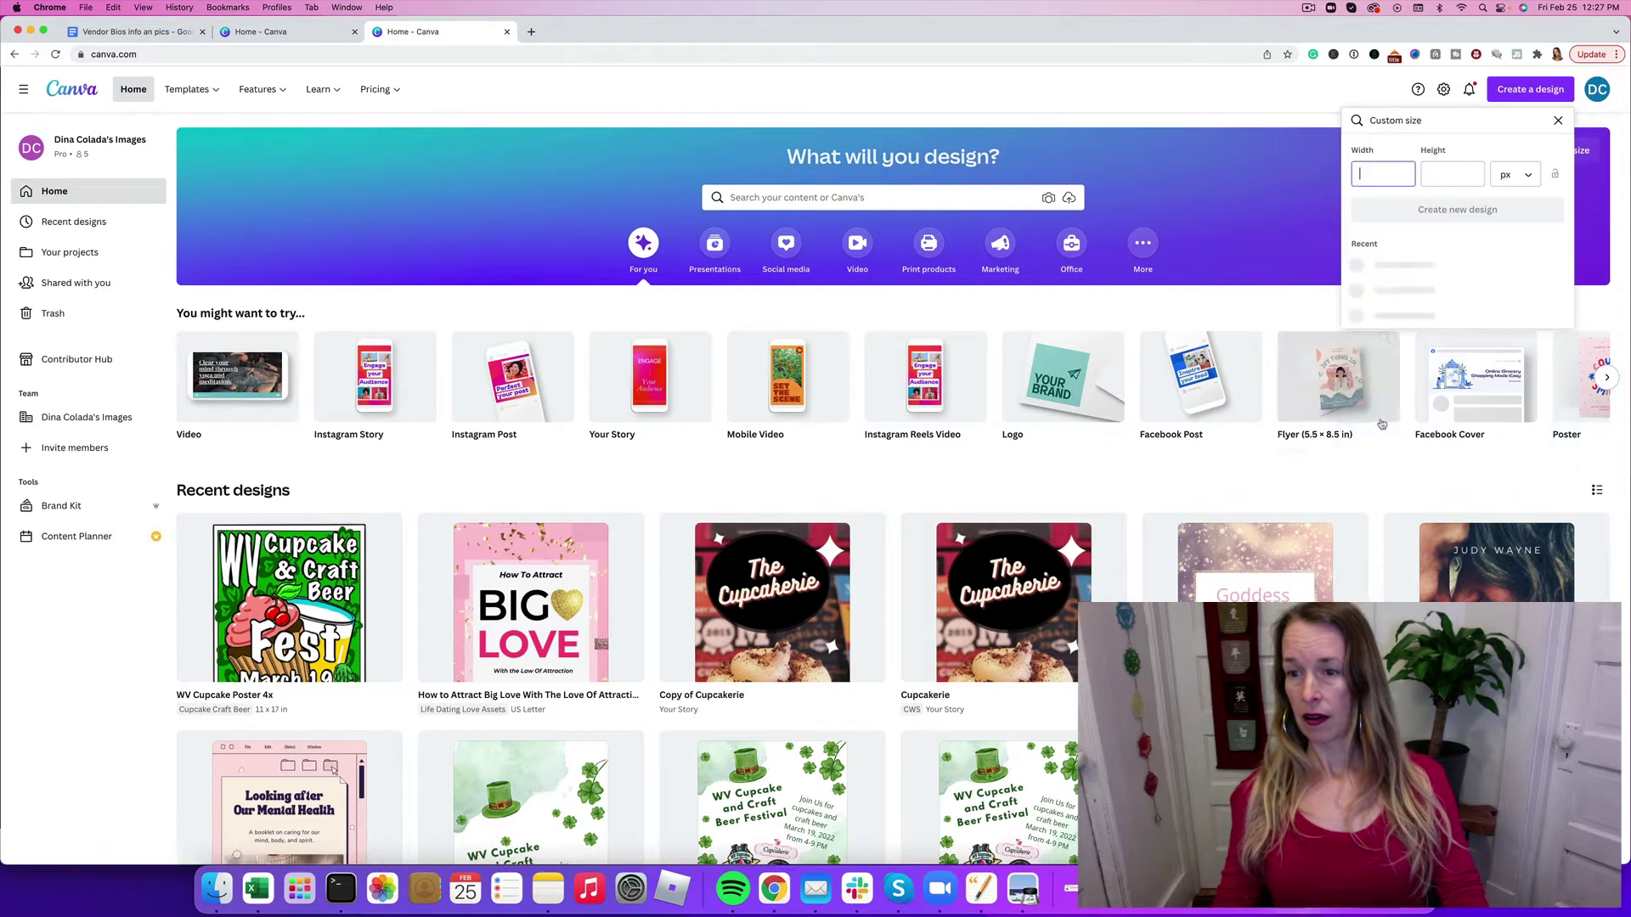
left_click(1515, 175)
left_click(1505, 199)
left_click(1383, 174)
type("11")
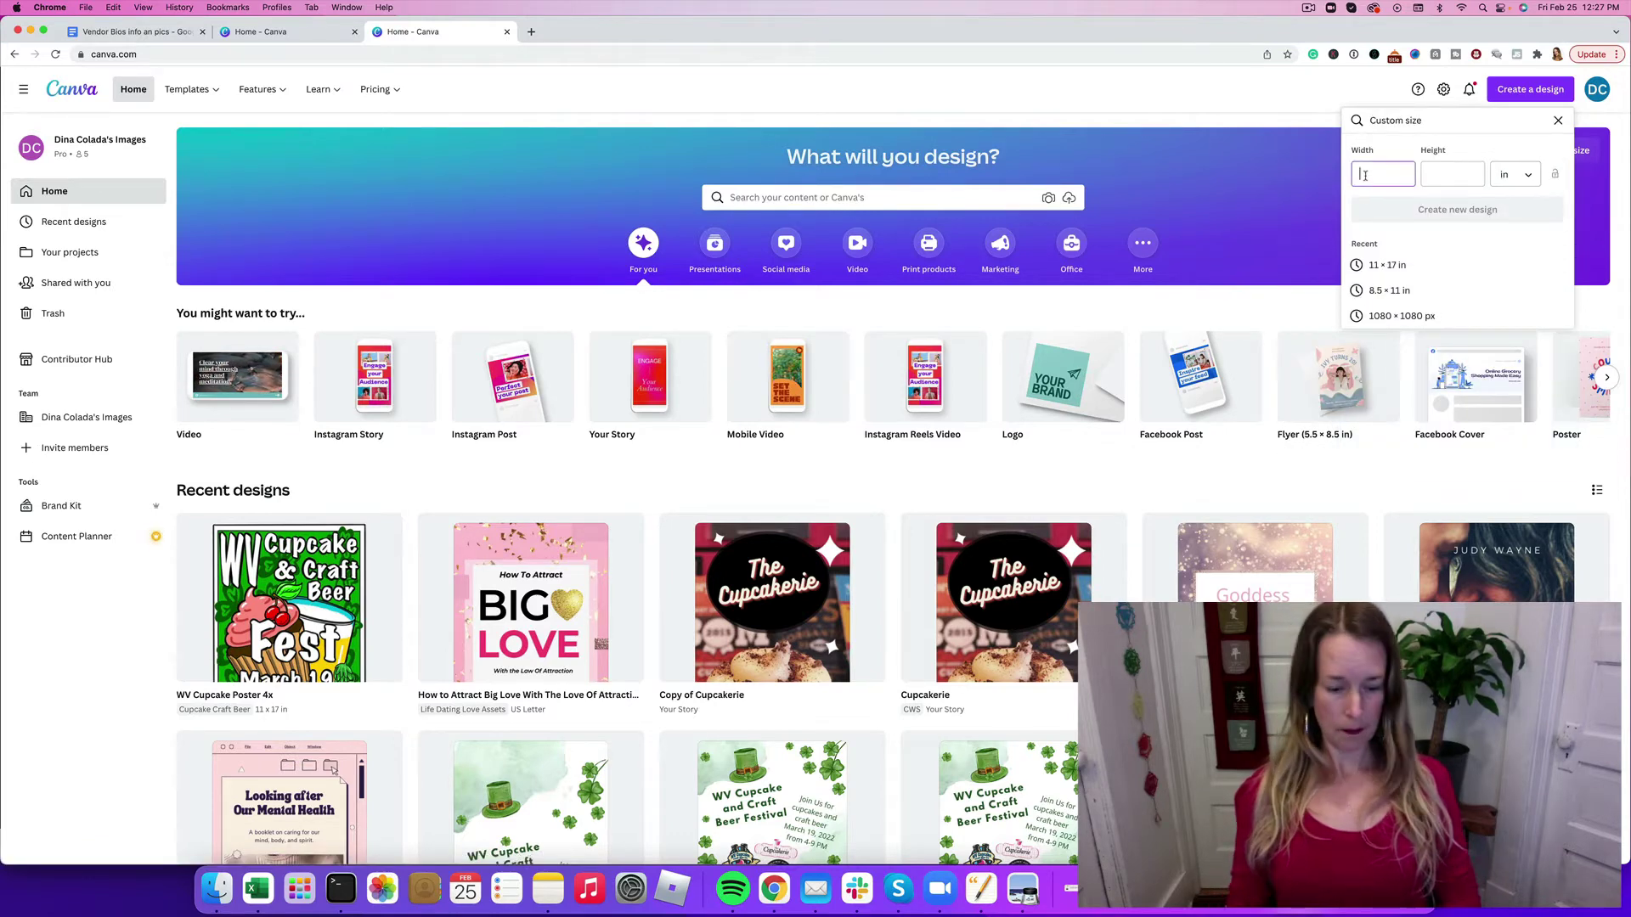
key("Tab")
type("17")
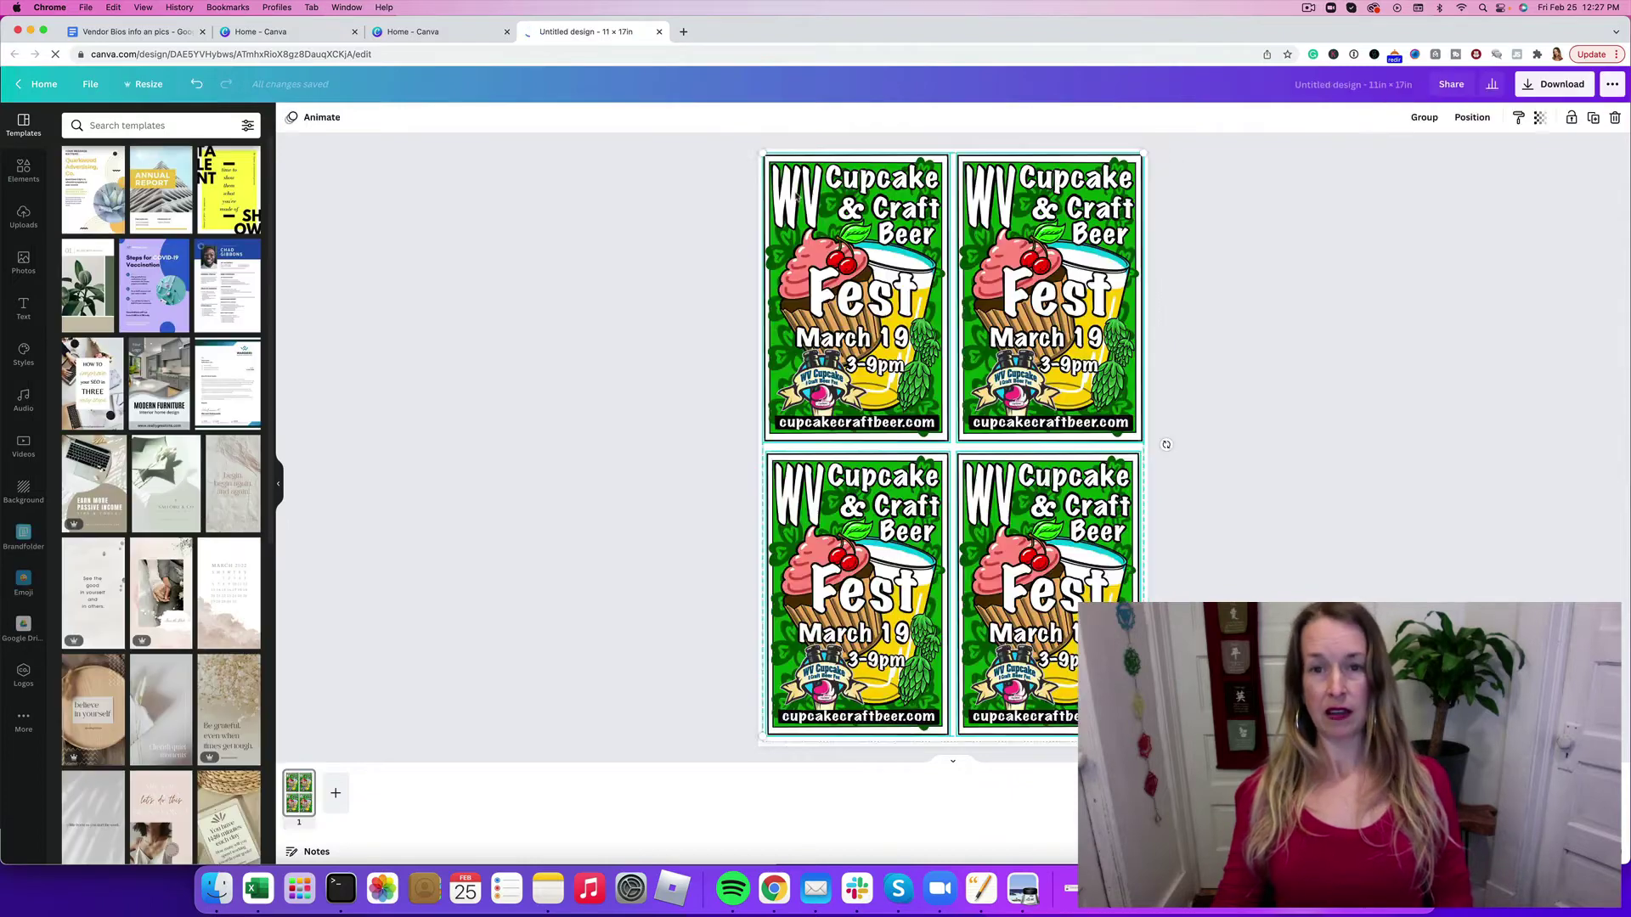
Step: Paste the four-poster 2×2 grid into the new design
key("super+v")
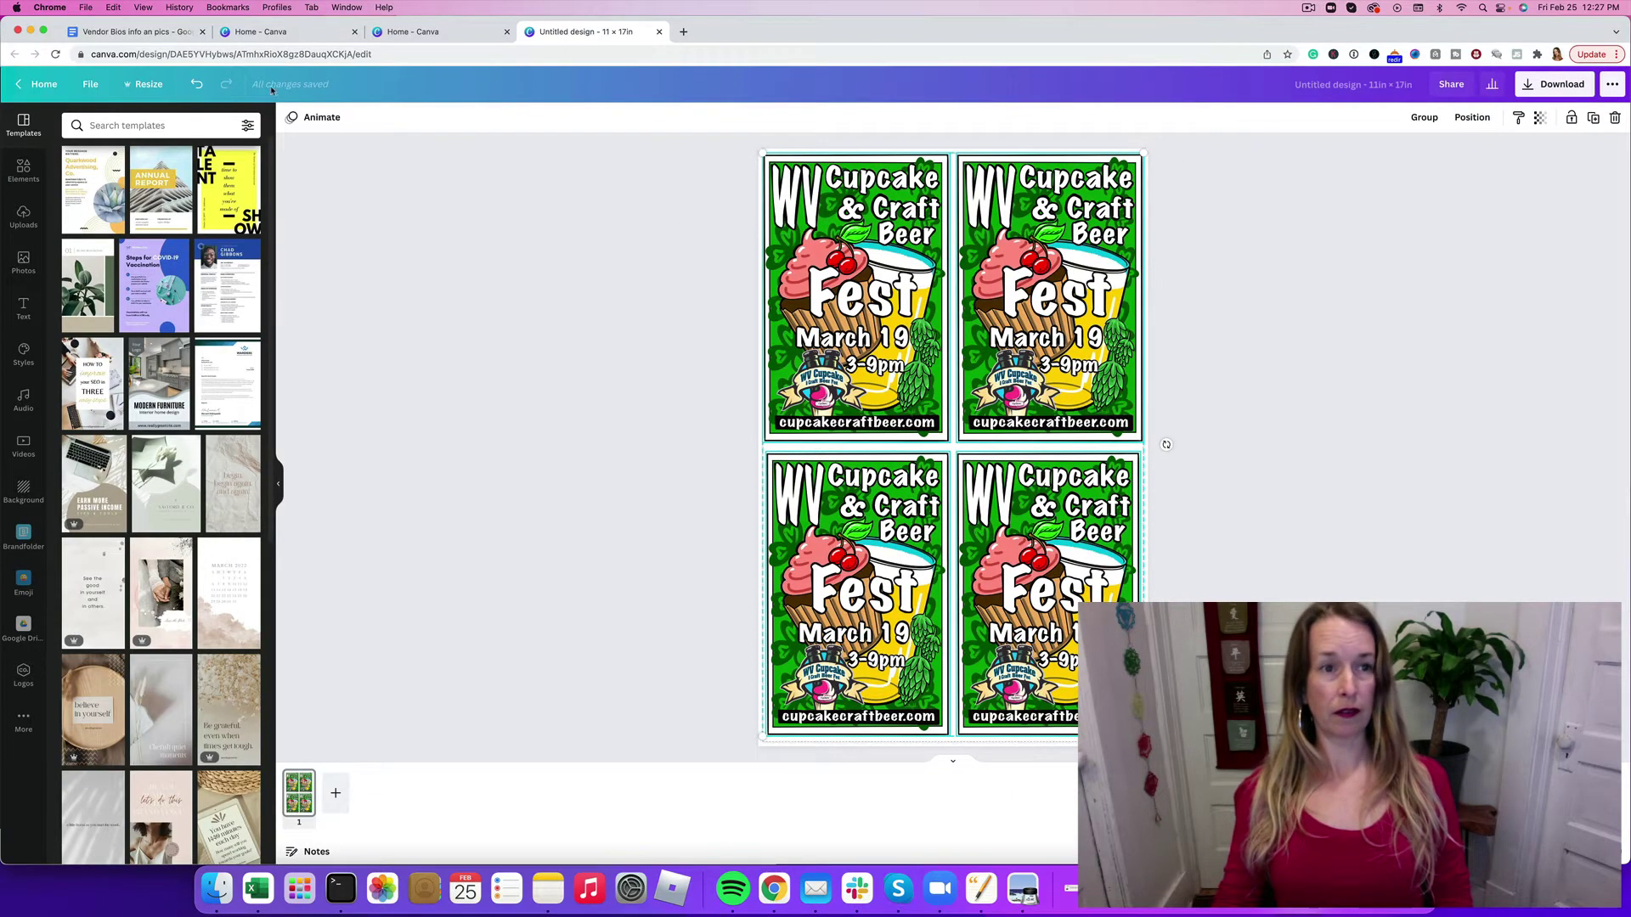
left_click(90, 85)
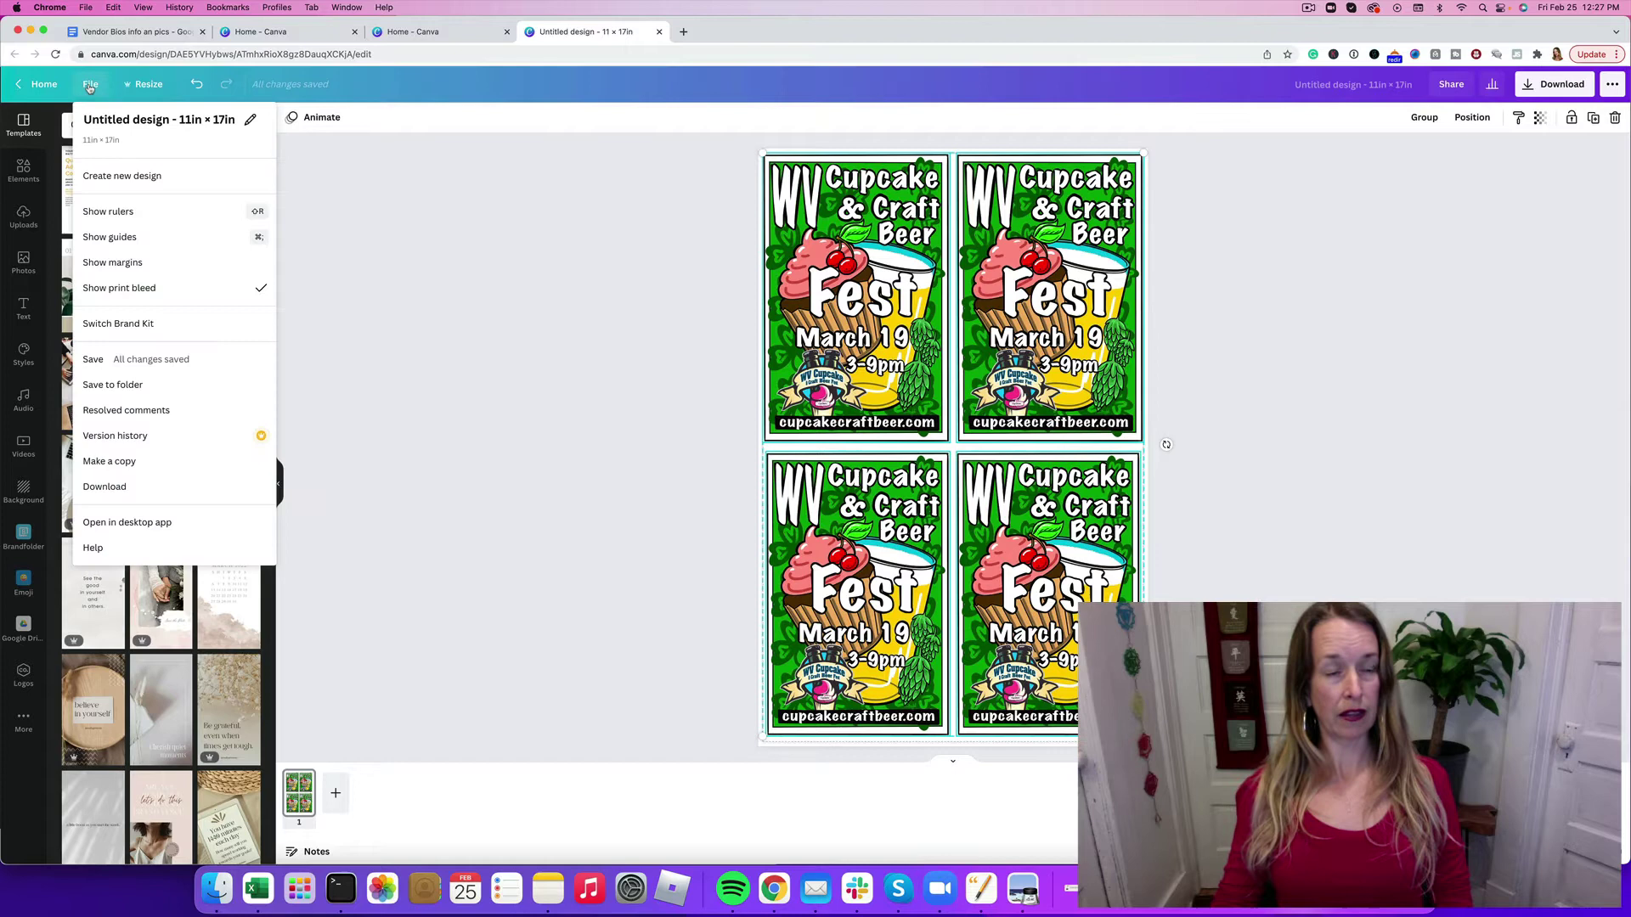
left_click(110, 384)
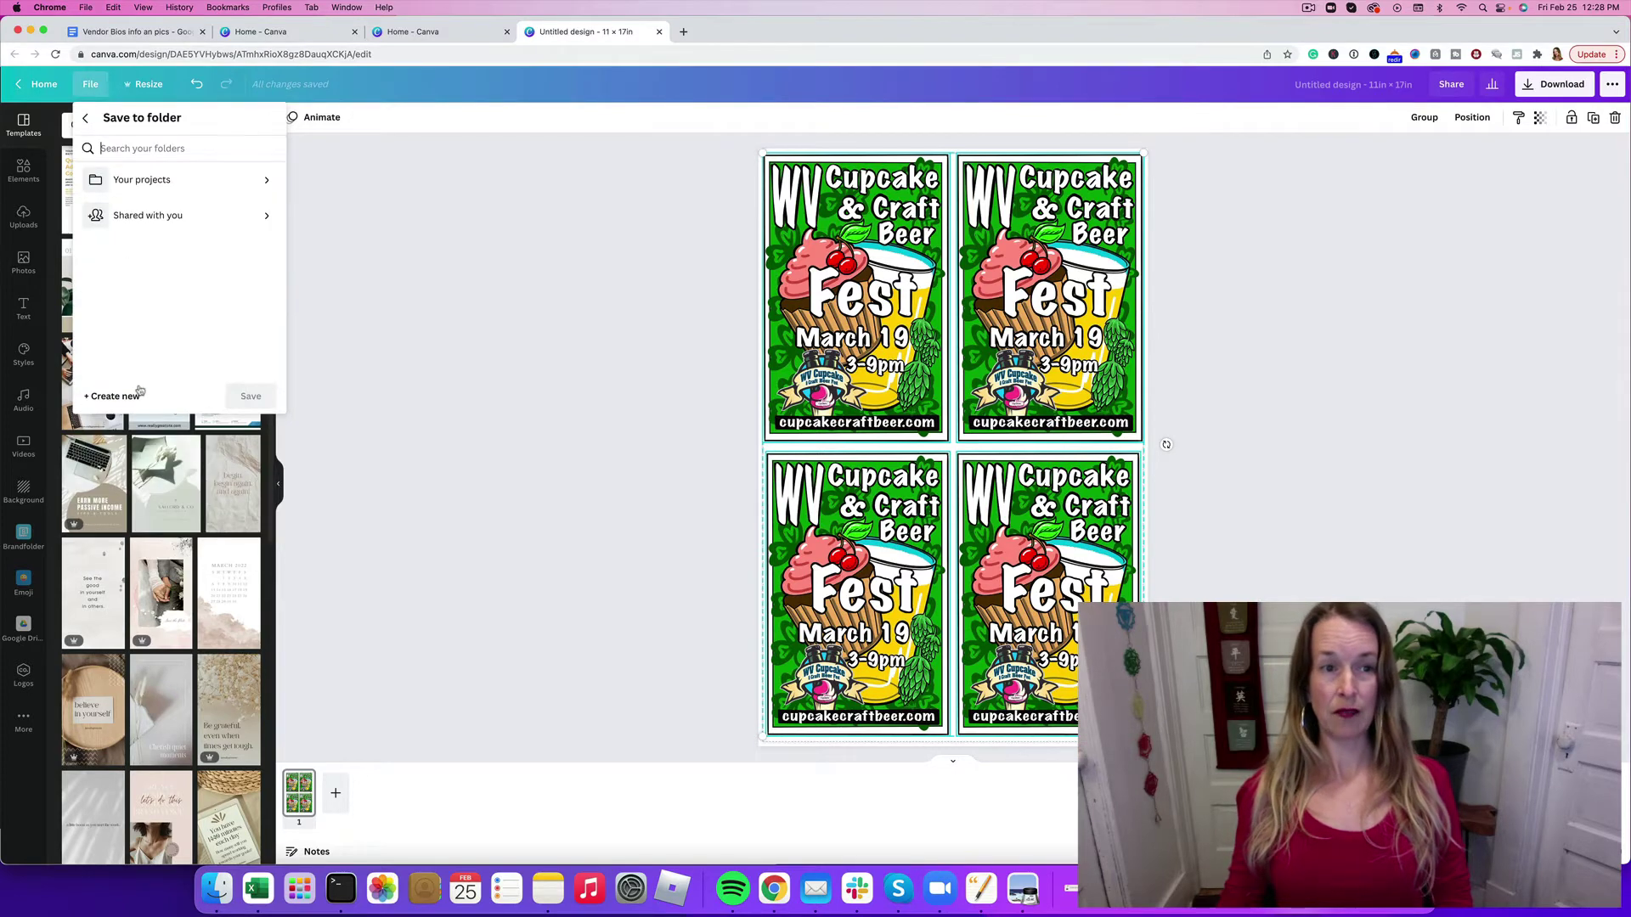
Step: Rename the design '4x cupcake poster'
left_click(1278, 96)
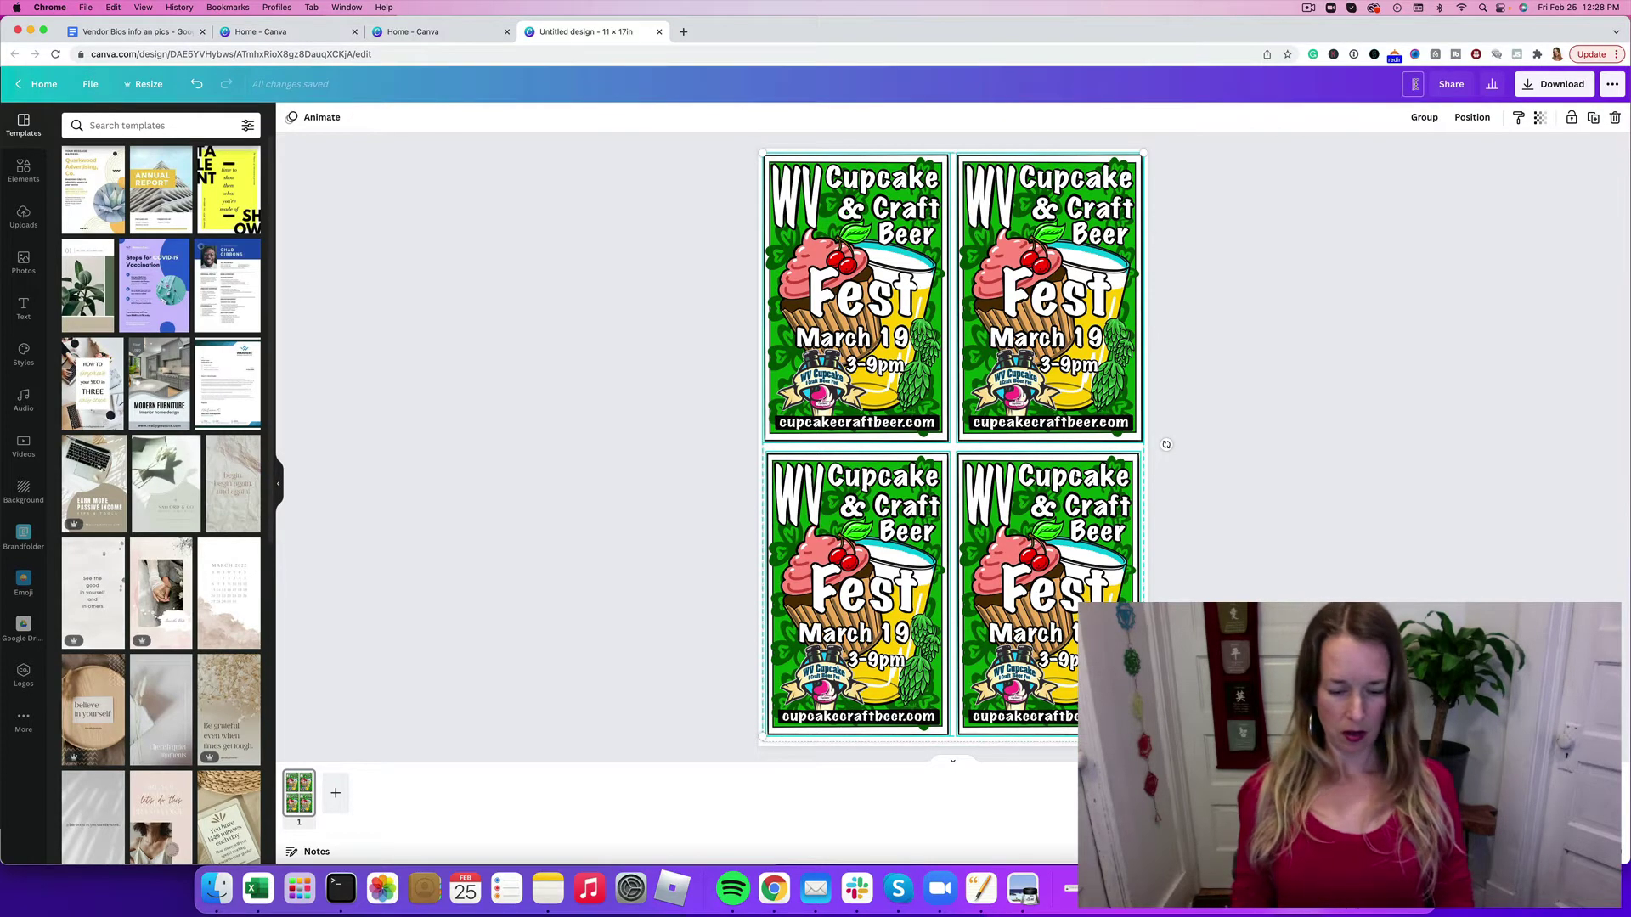
type("4x")
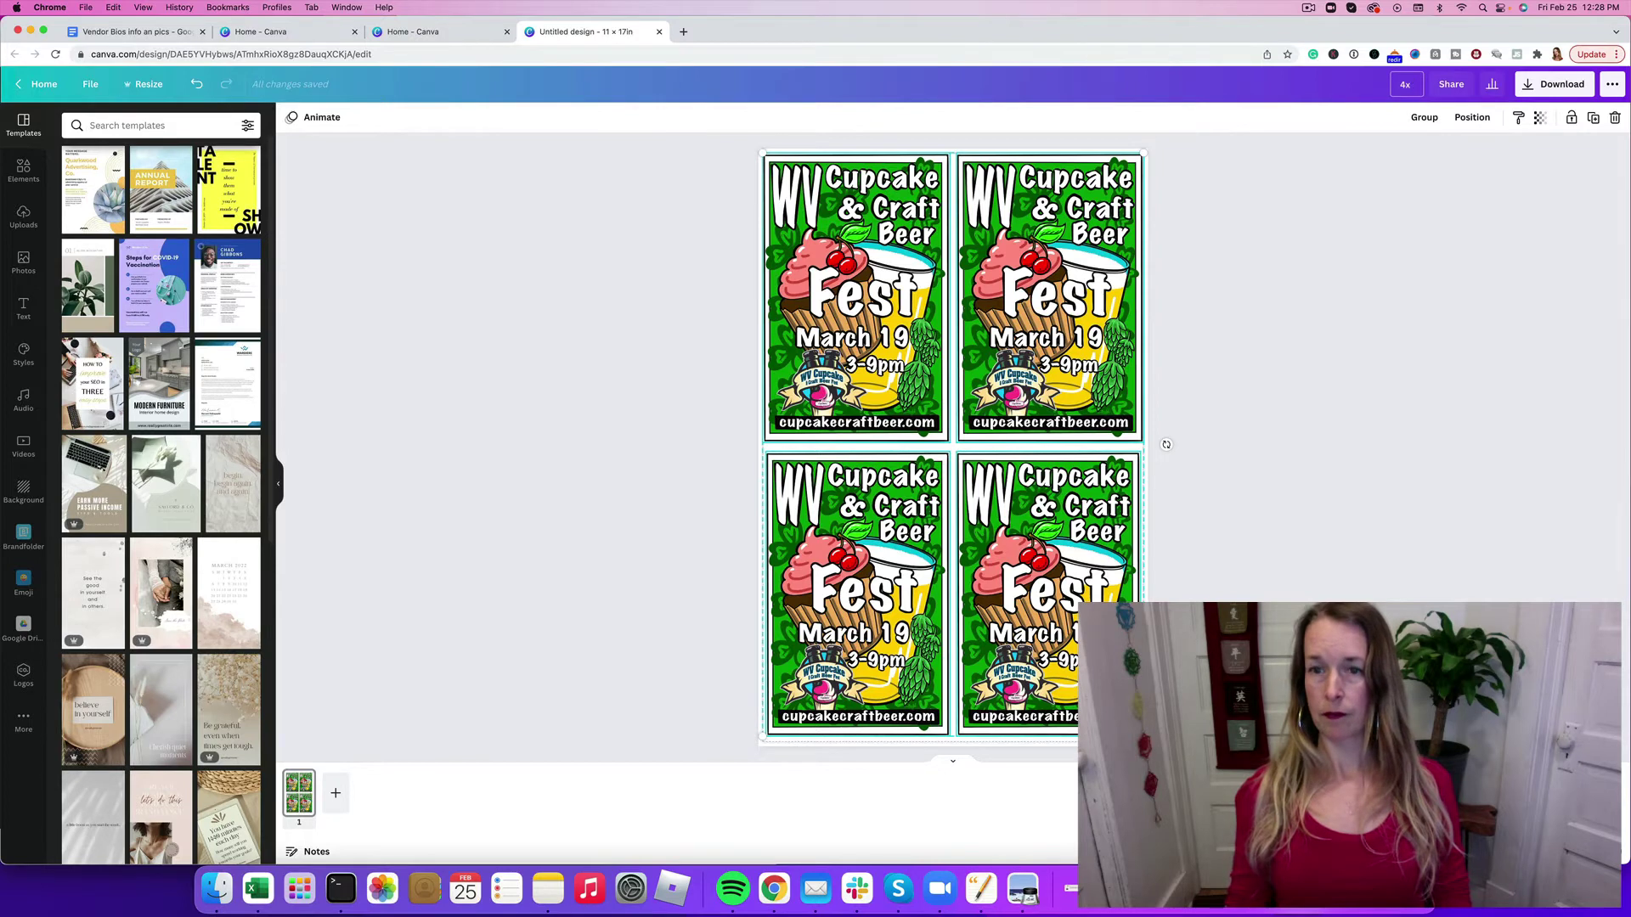
type(" cupcake po")
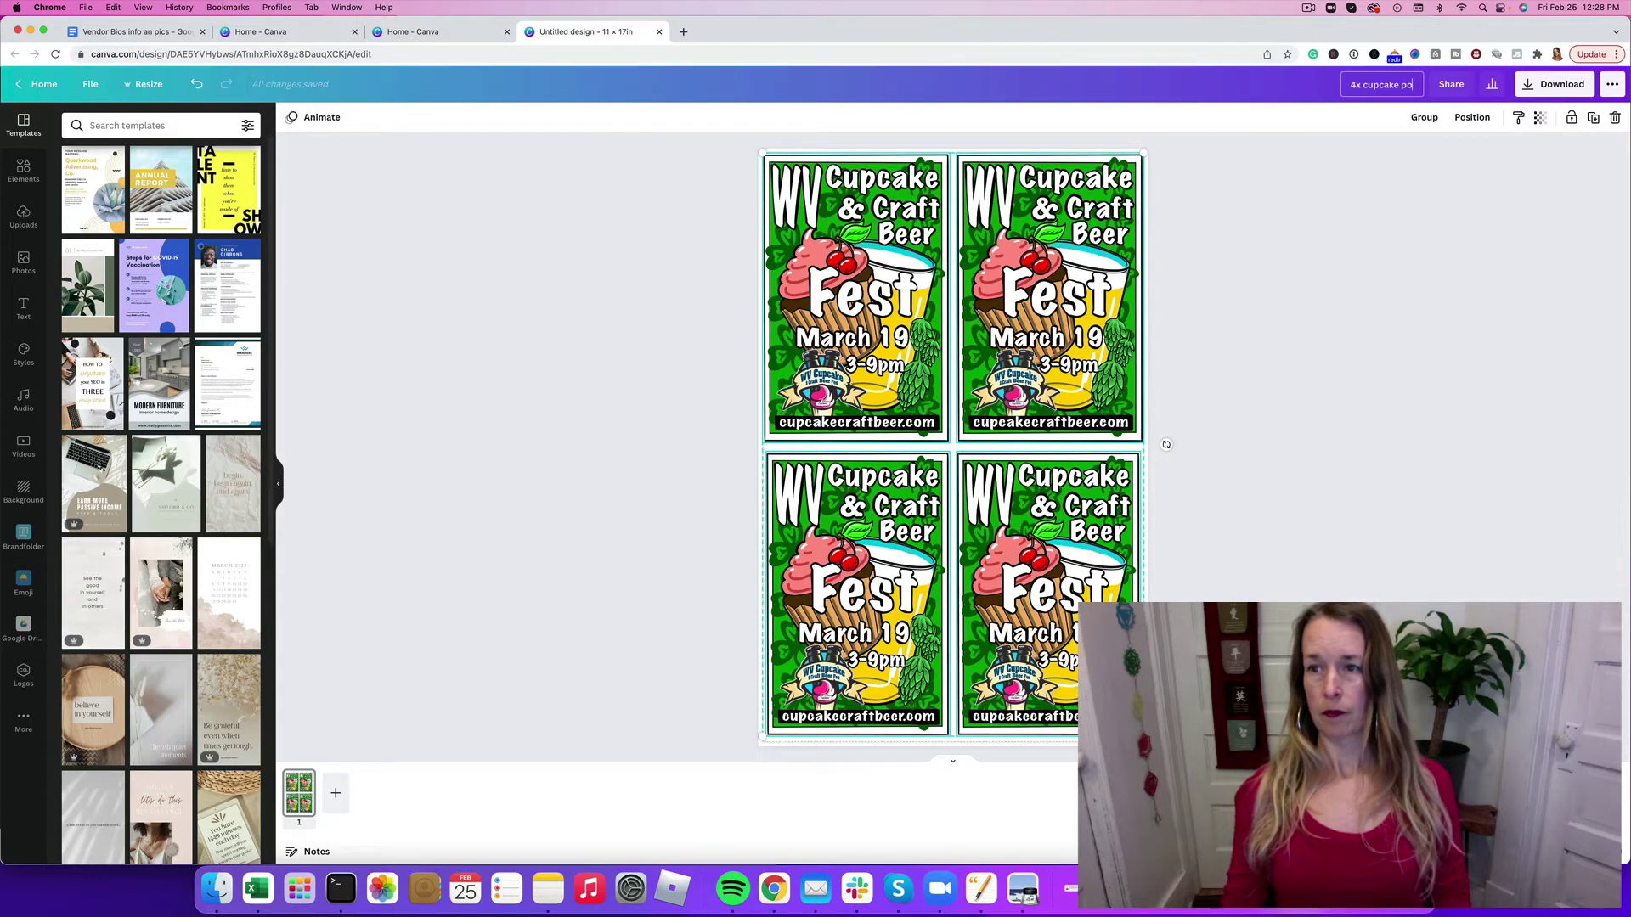
type("ster")
left_click(1447, 177)
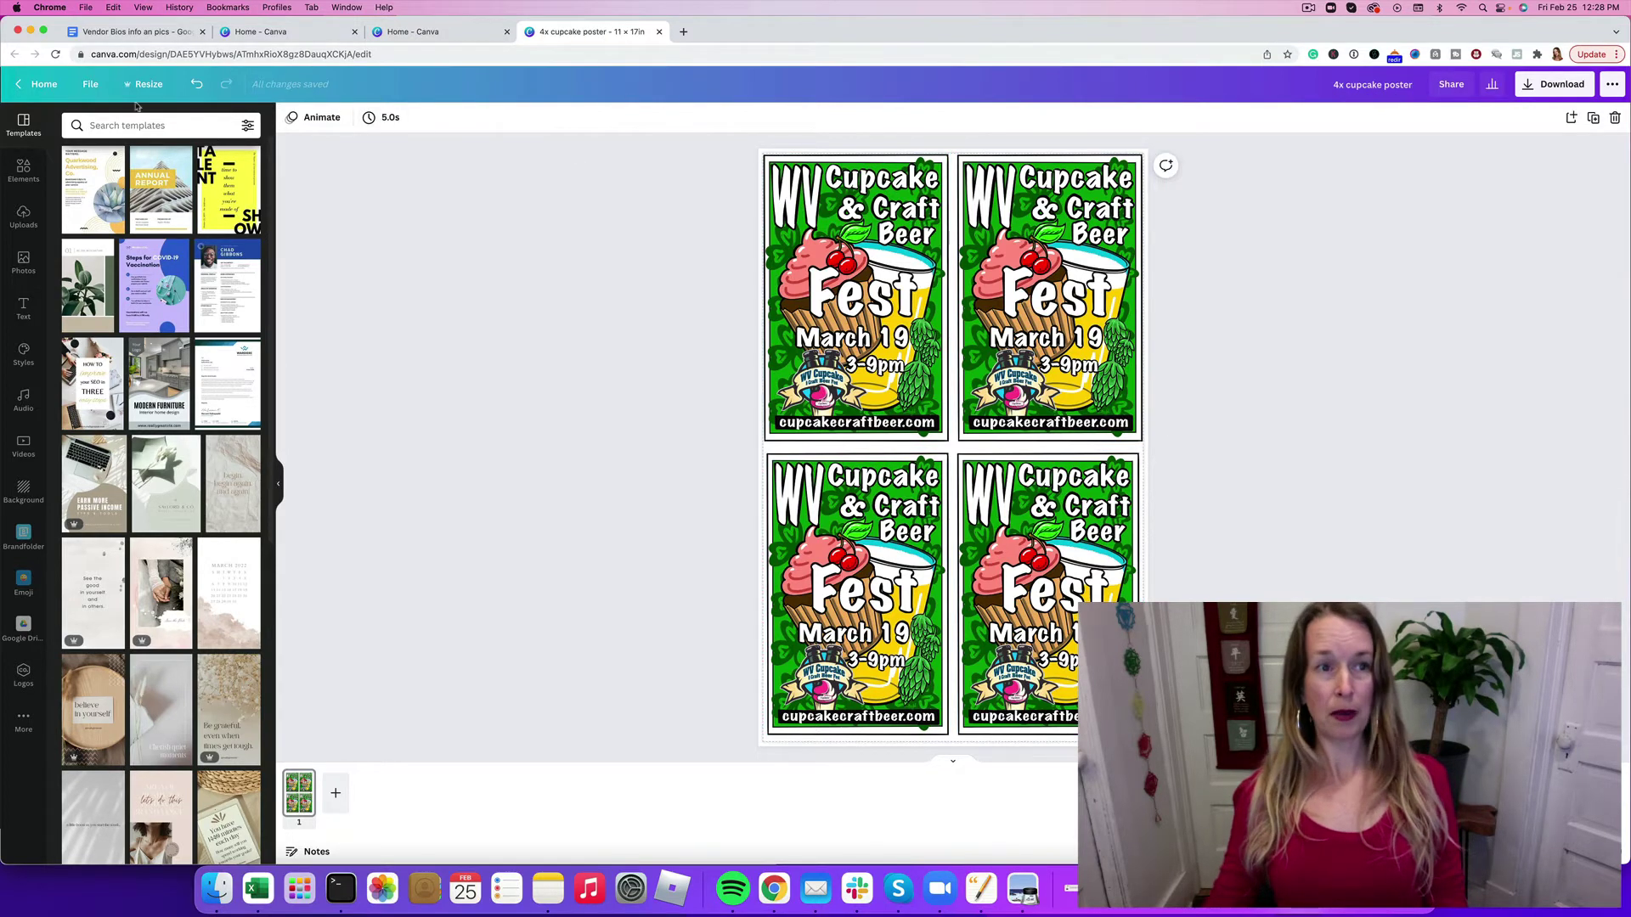
Step: Save the design into the Cupcake Craft Beer project folder
left_click(92, 88)
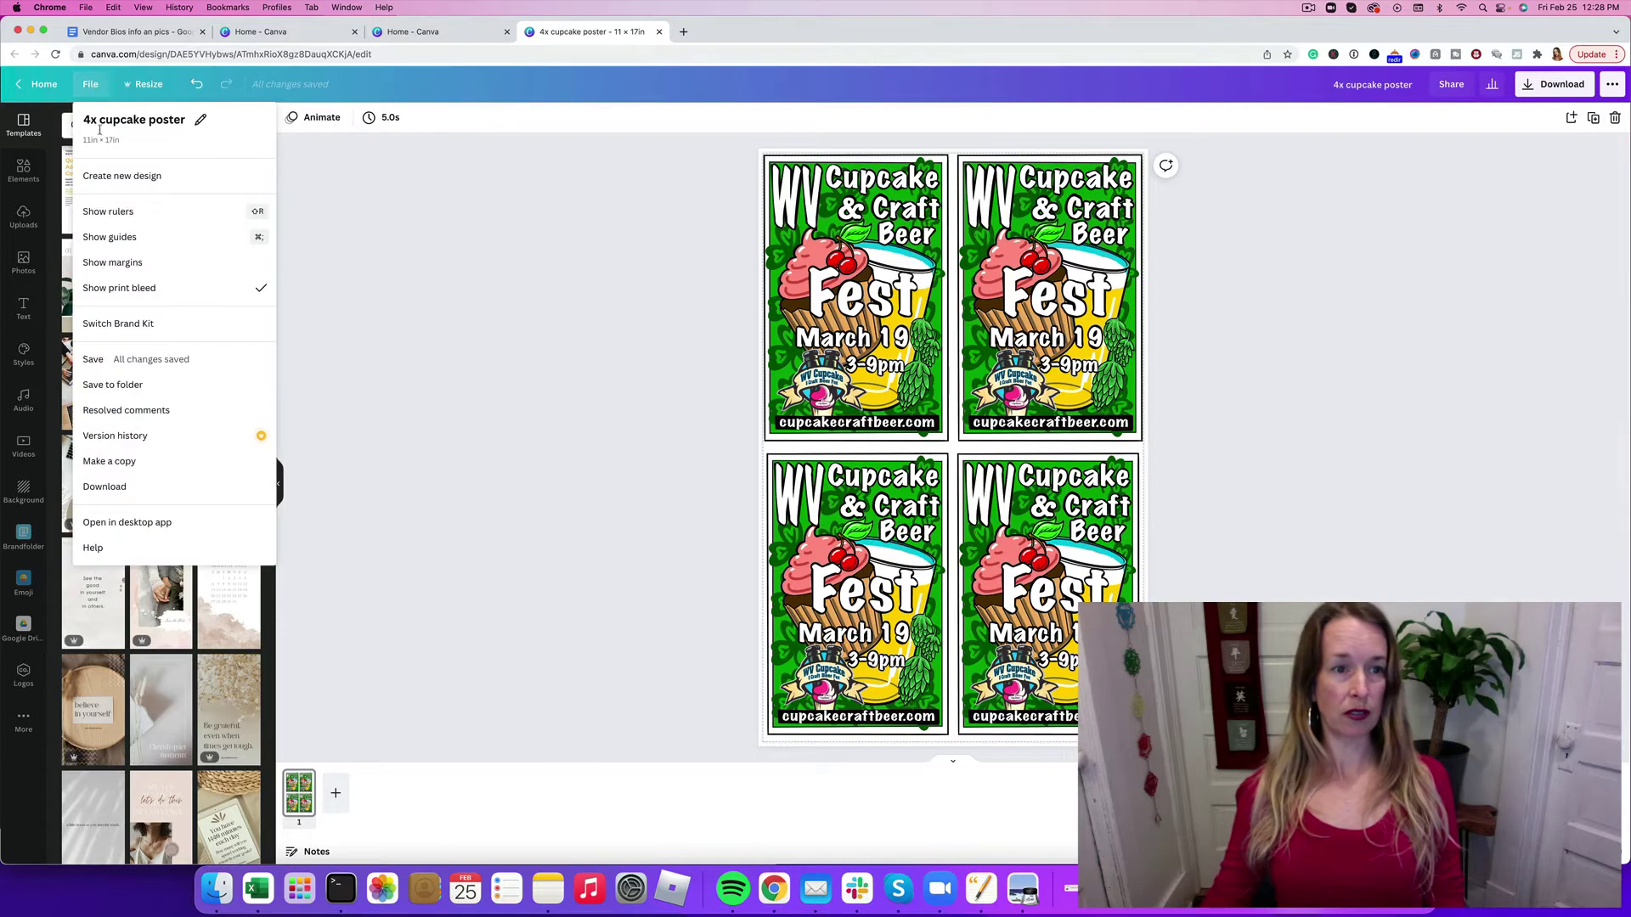
left_click(114, 391)
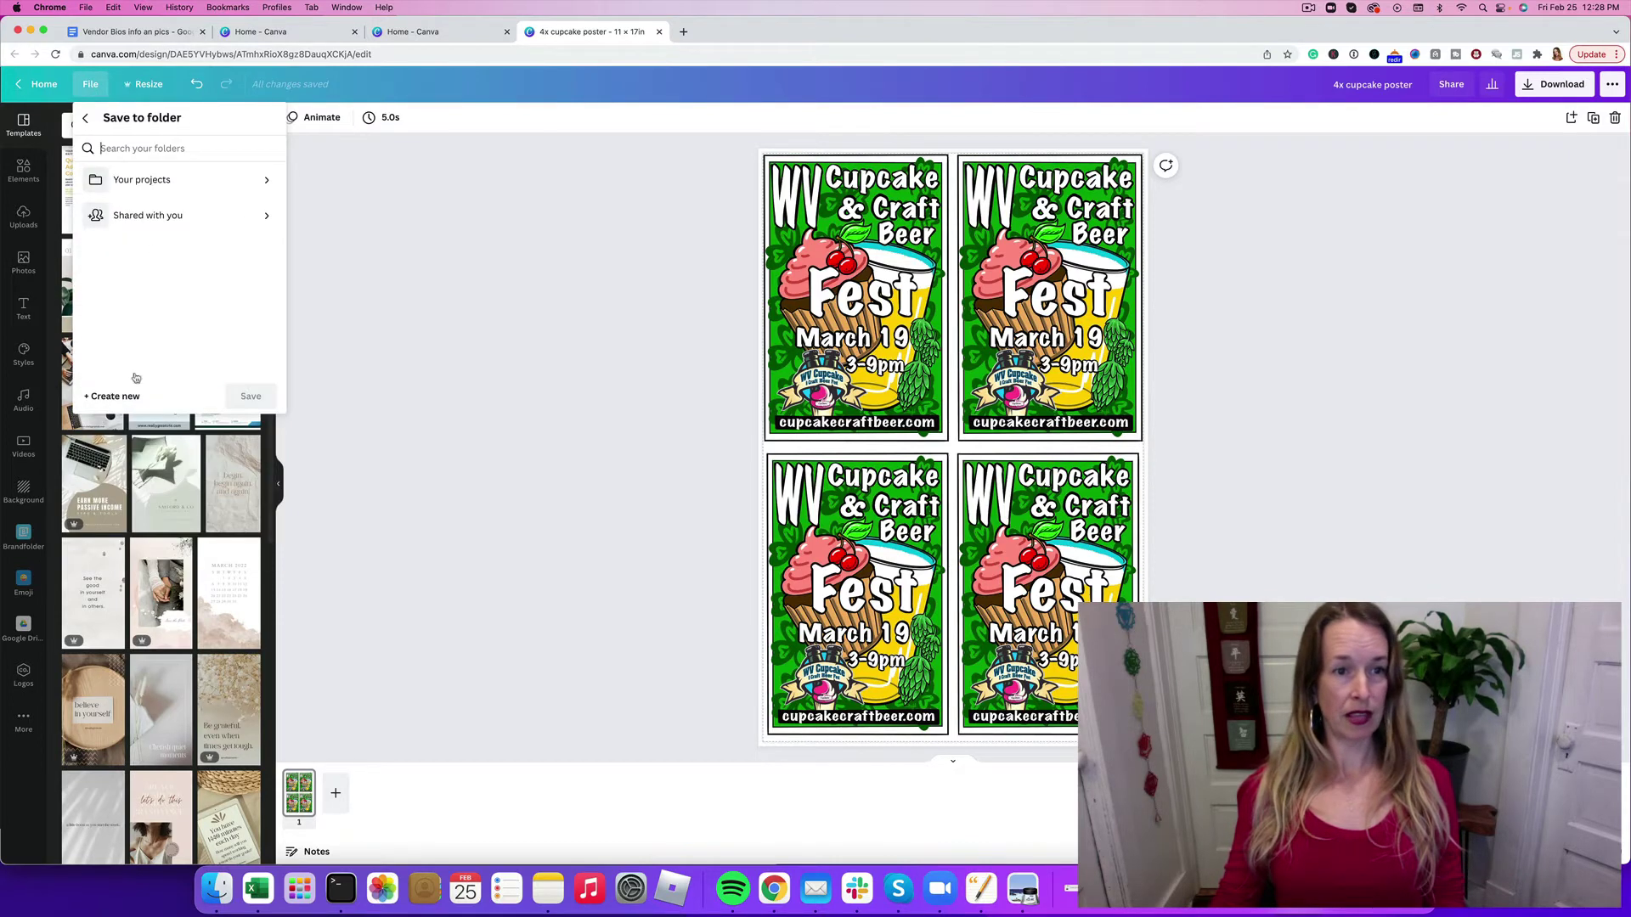
left_click(141, 180)
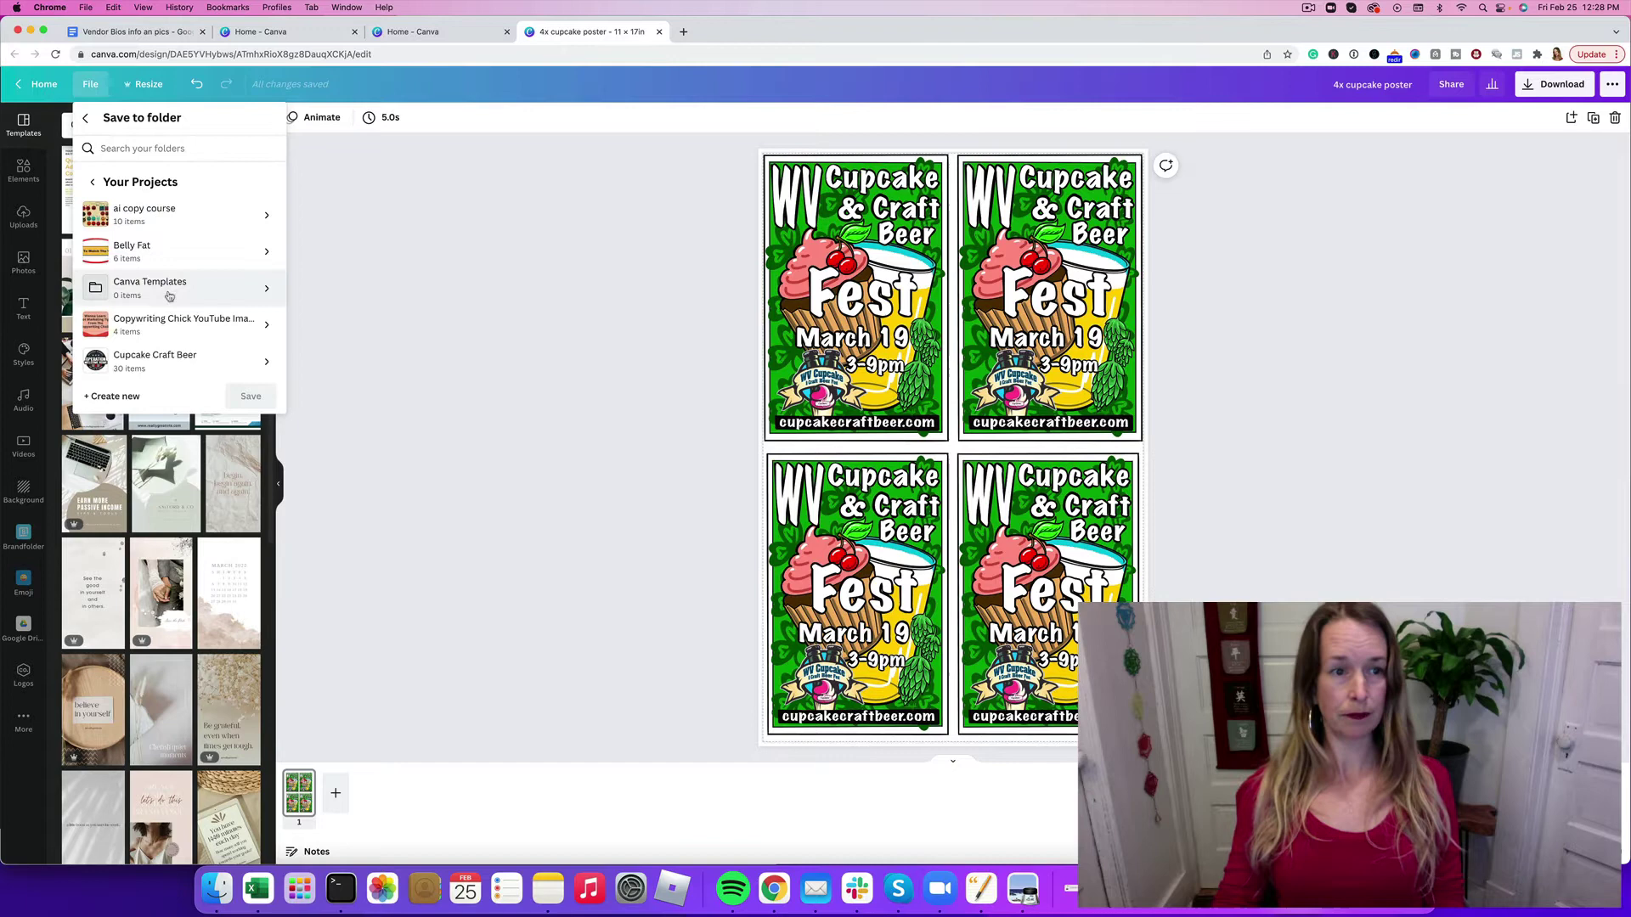
left_click(223, 361)
left_click(242, 395)
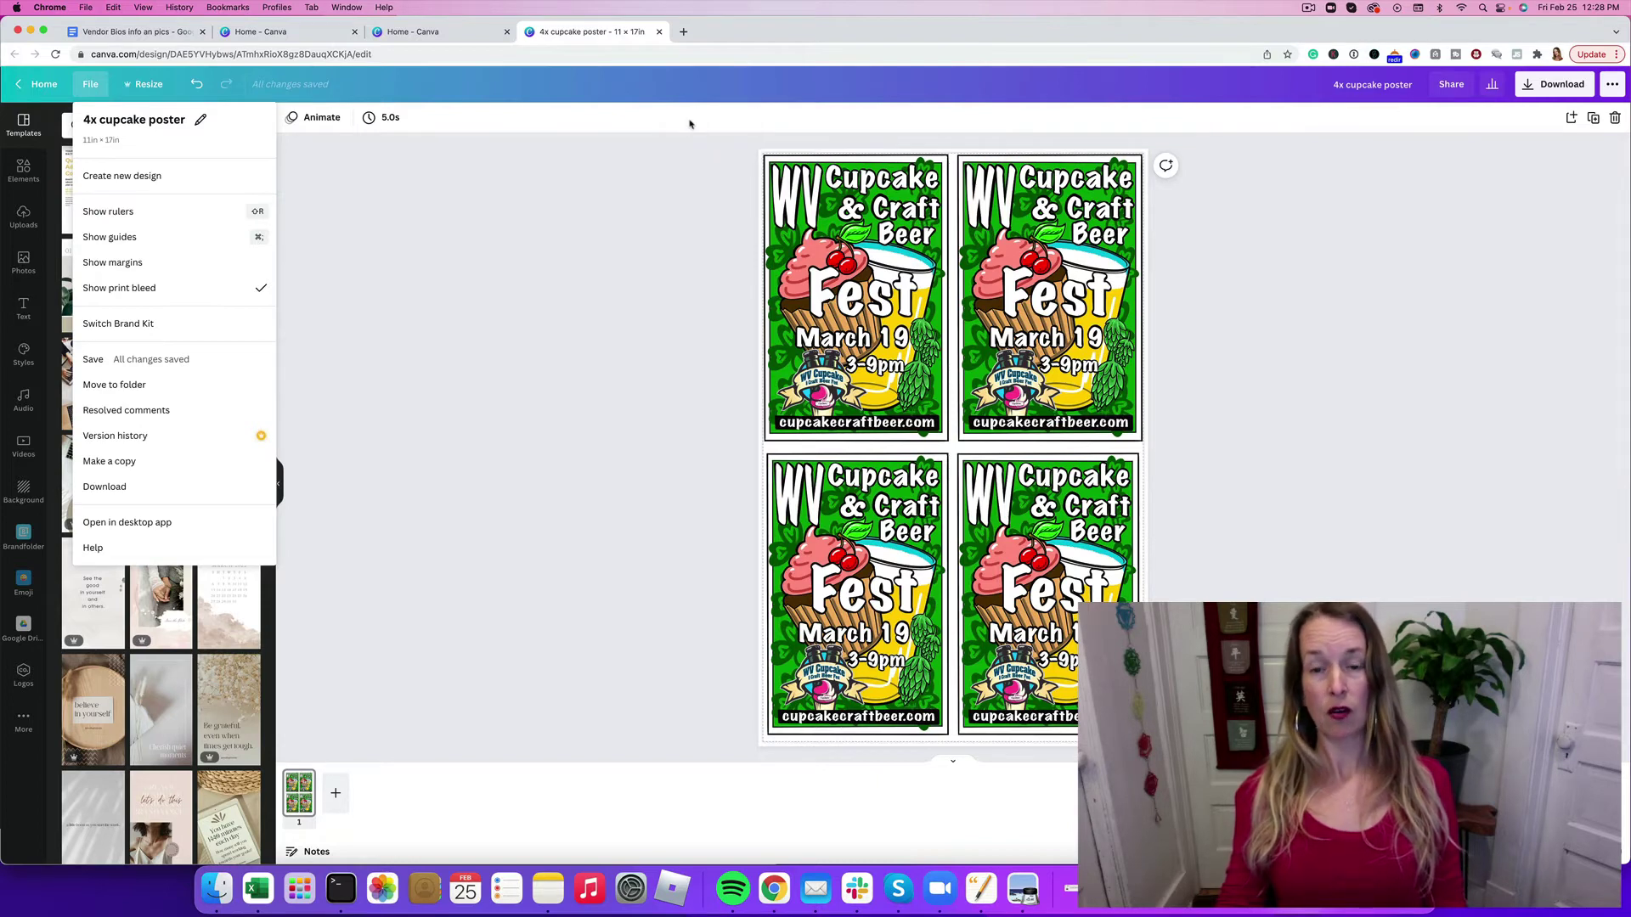
Step: Select the top-left cupcake poster, then return to the Canva home page
left_click(654, 210)
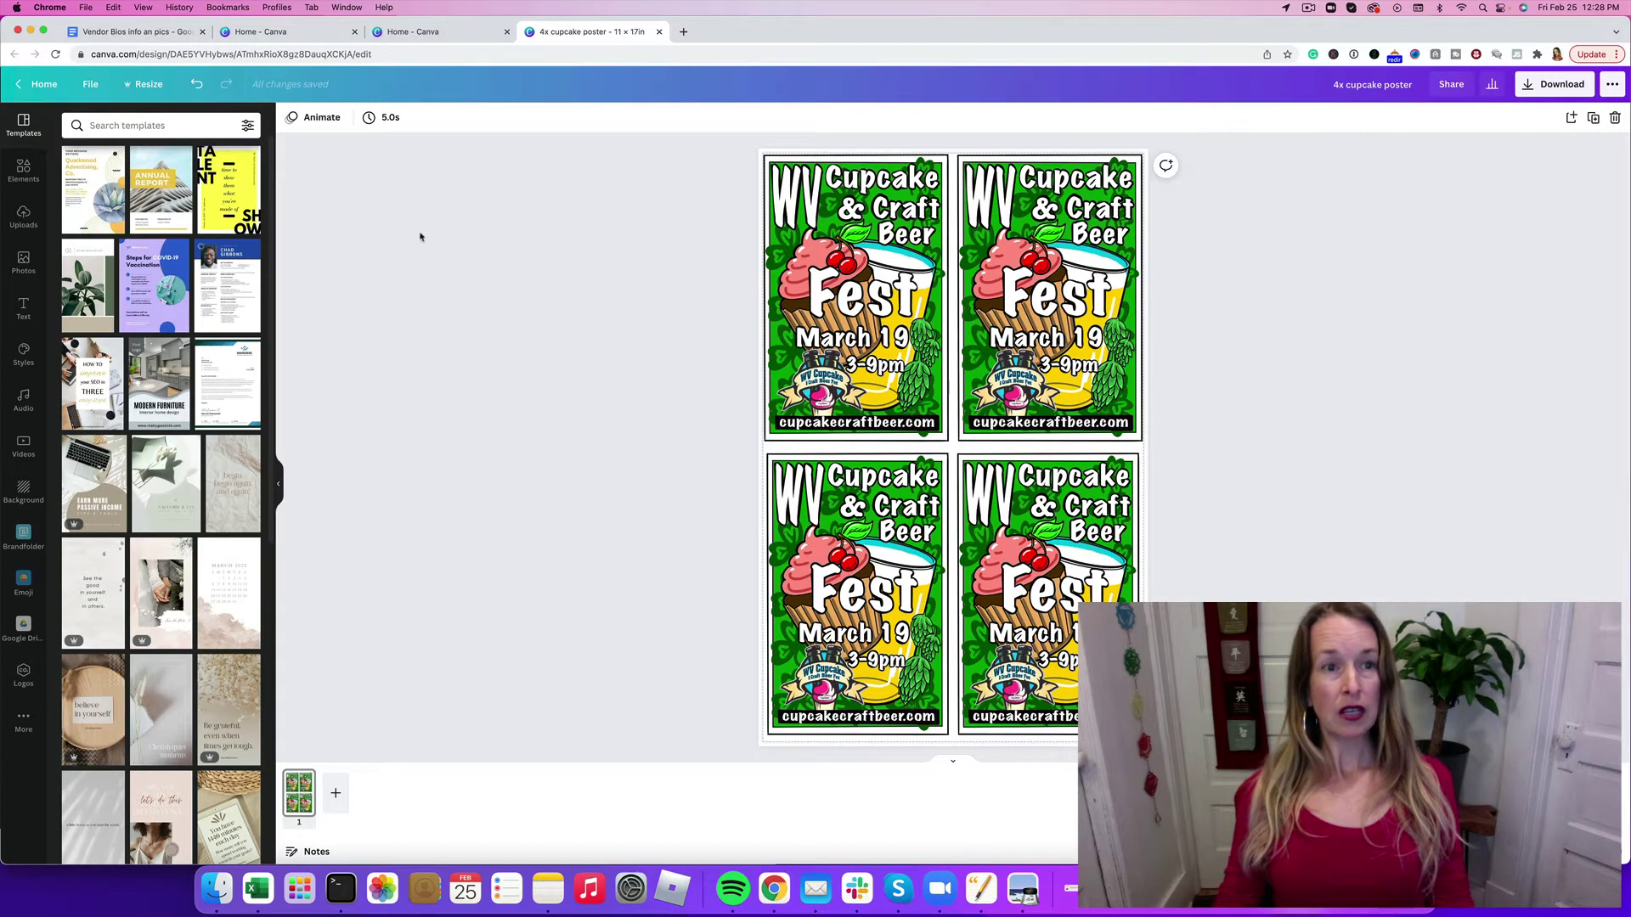
left_click(881, 272)
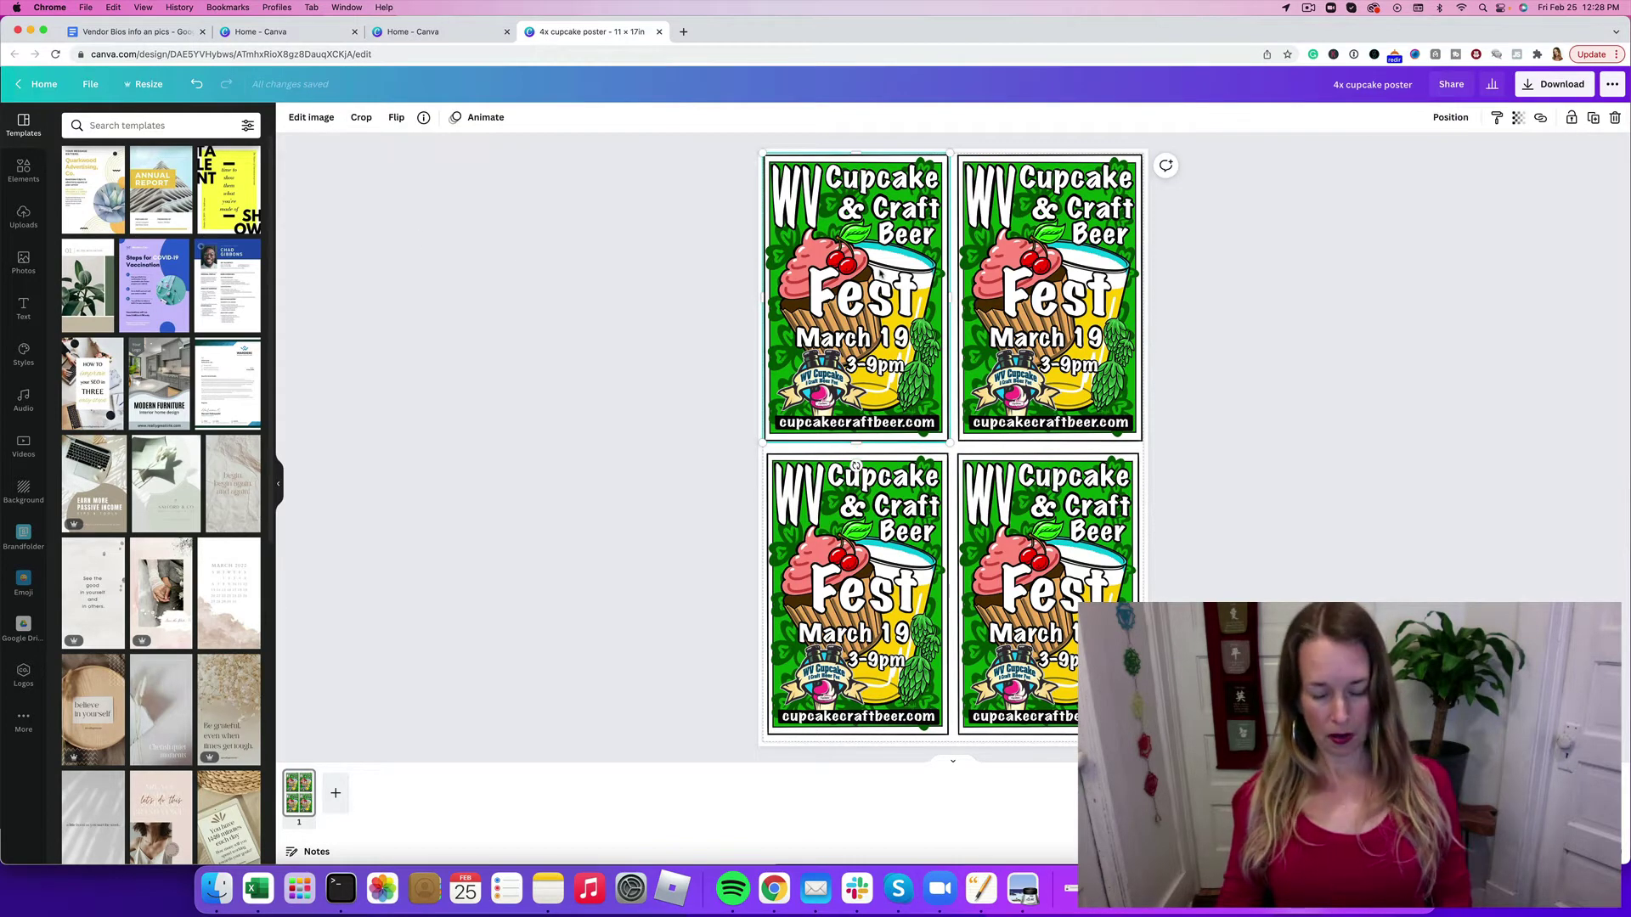
left_click(492, 239)
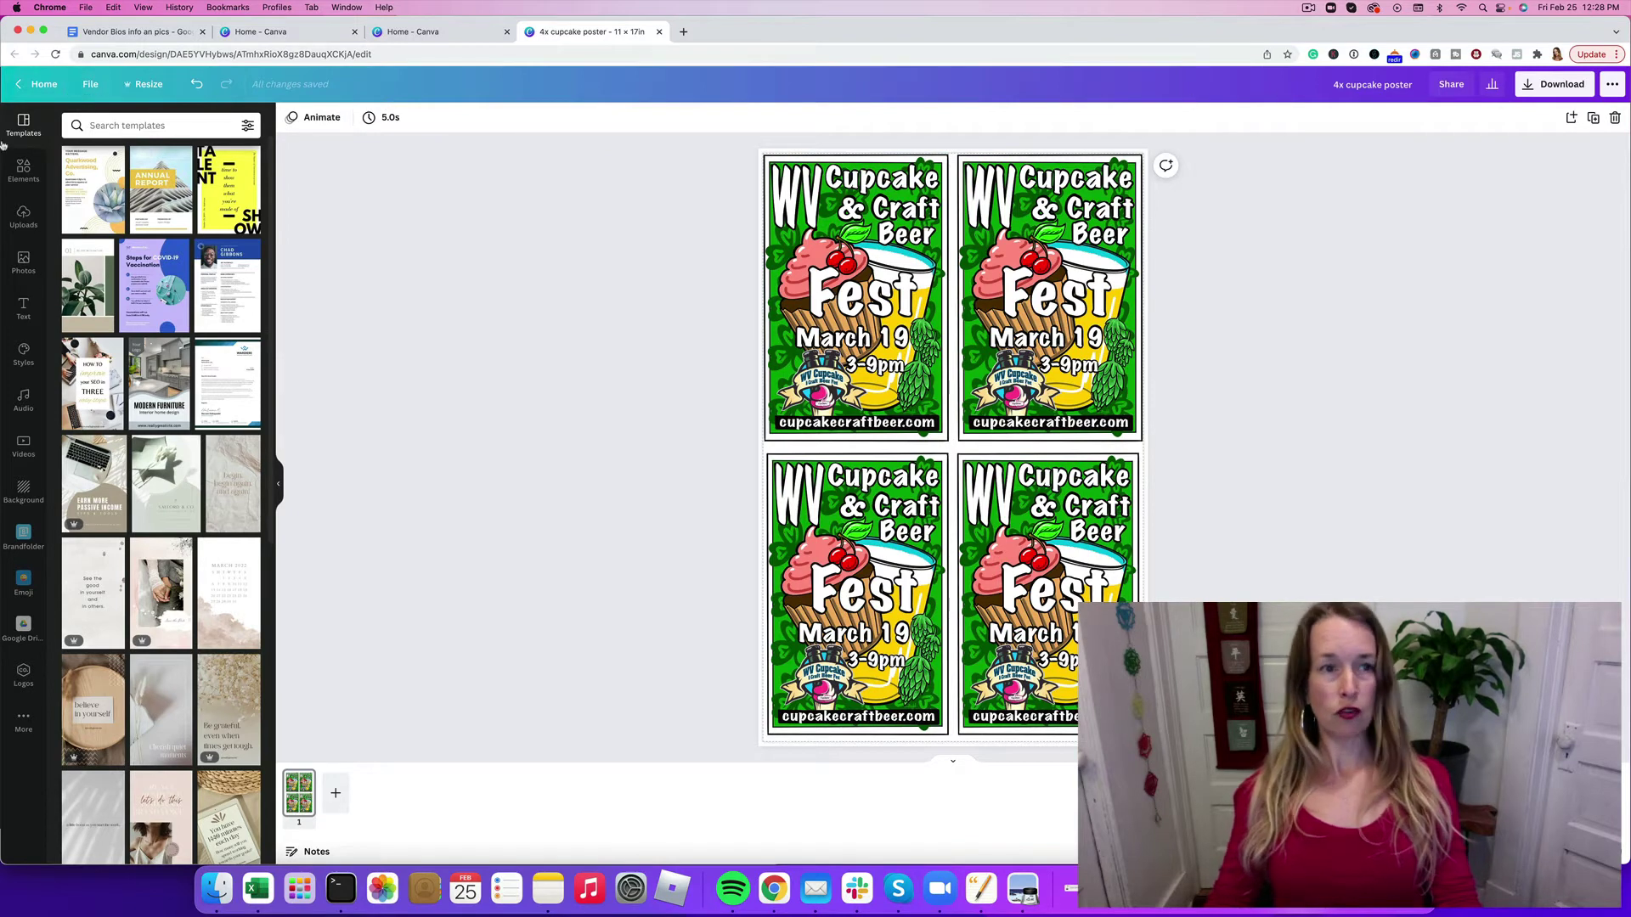
left_click(47, 85)
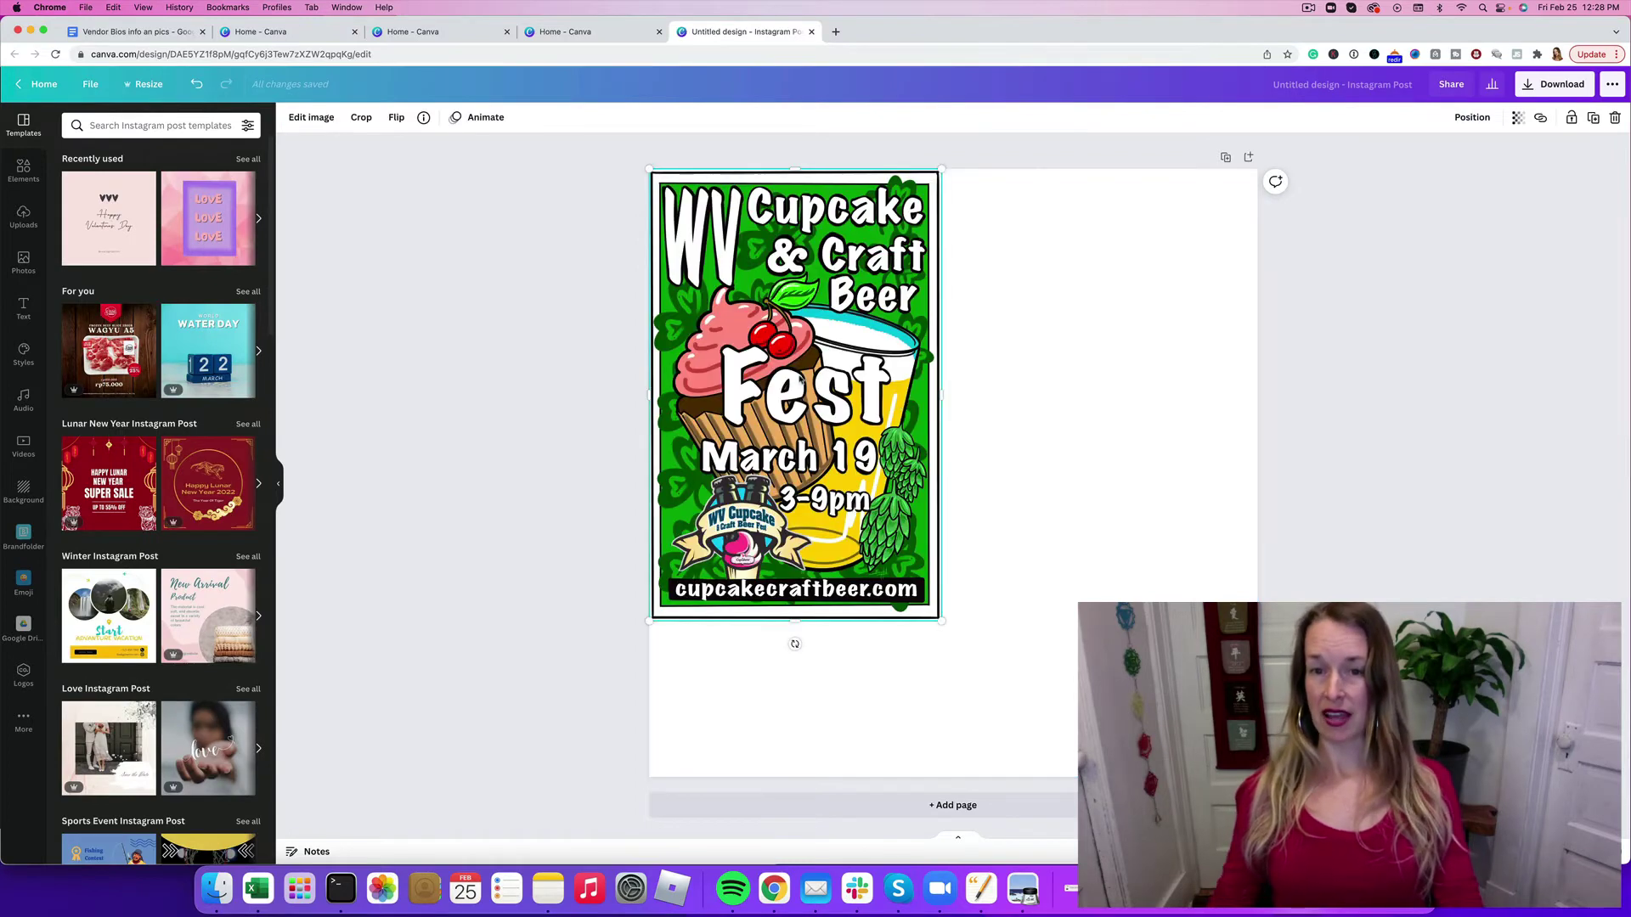
Step: Shrink the poster and centre it on the square page with white margins around it
left_click_drag(800, 381, 959, 462)
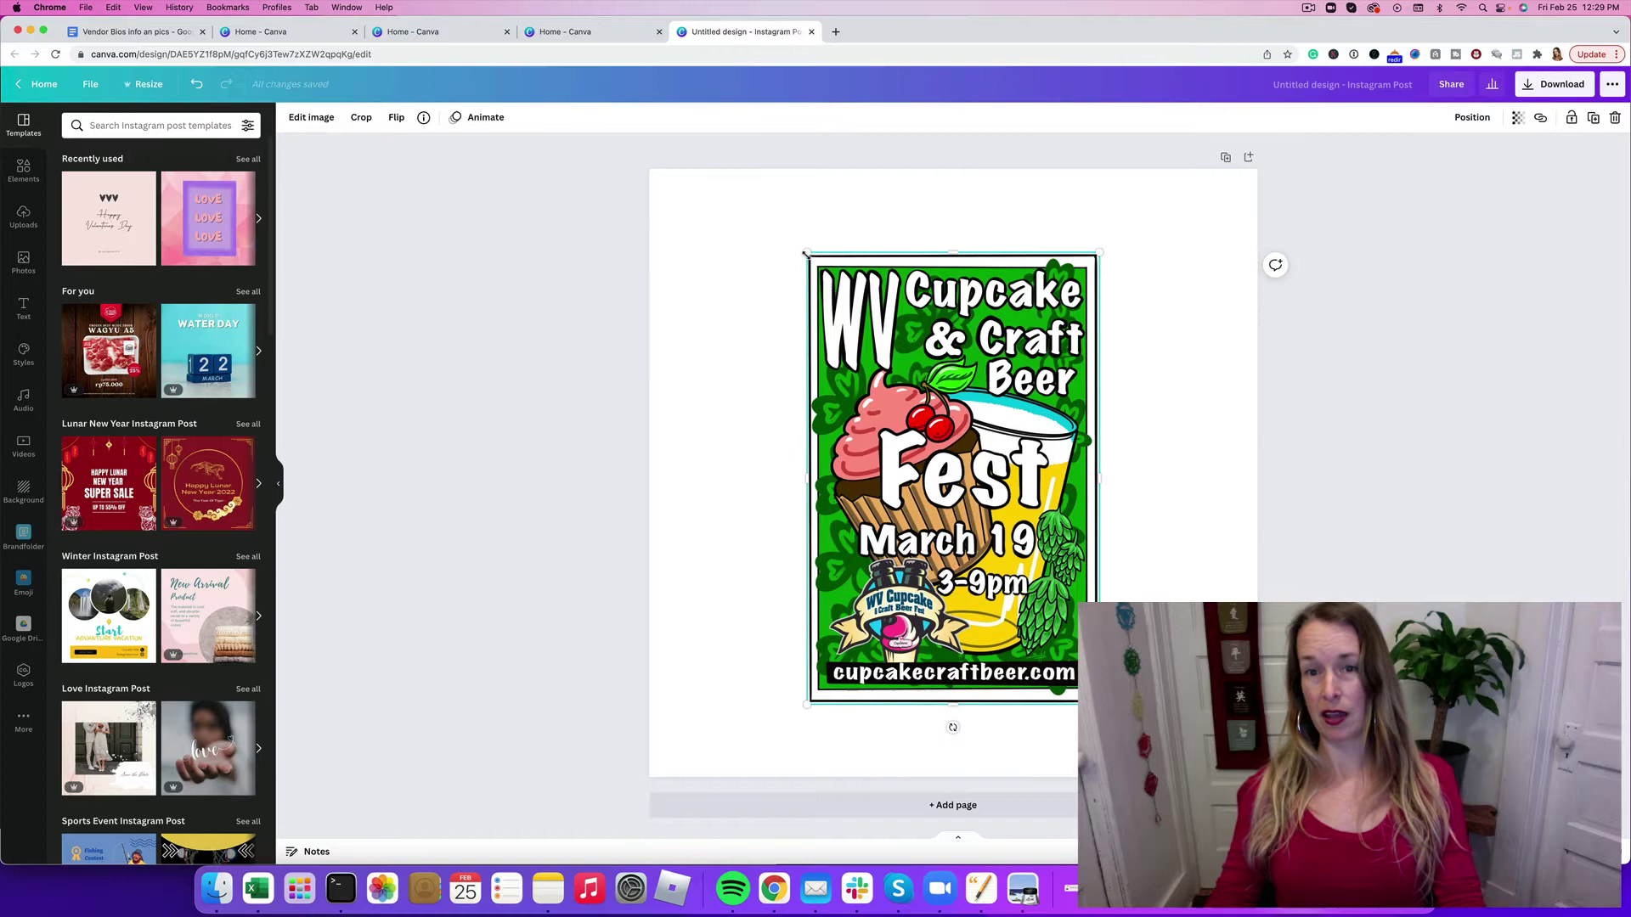
left_click_drag(806, 253, 747, 166)
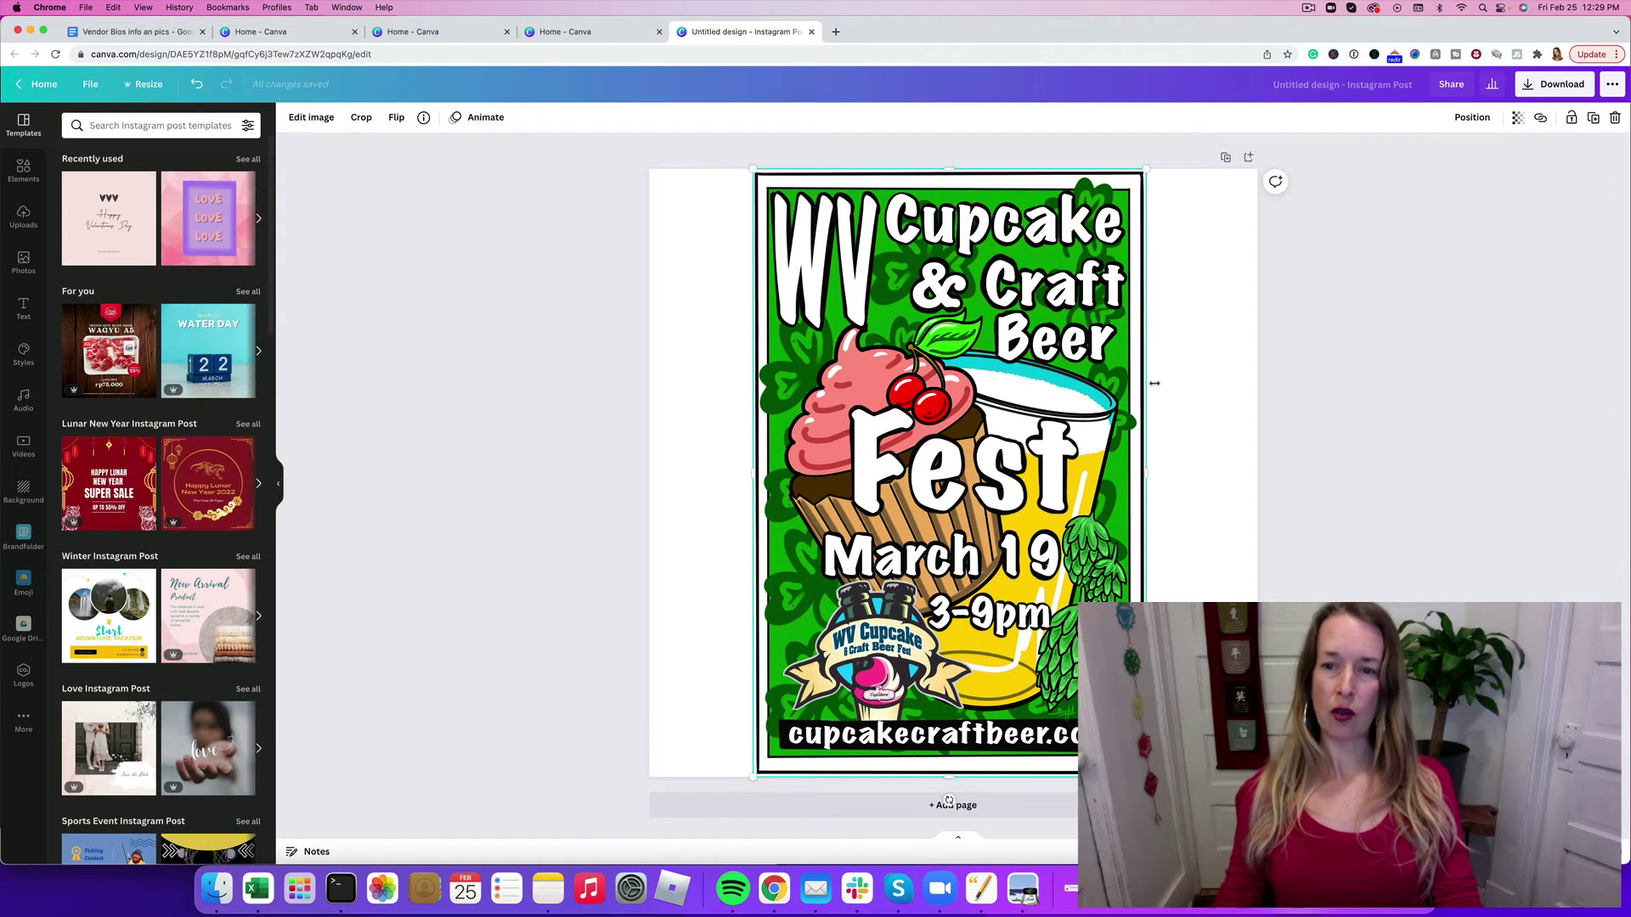
left_click(1347, 426)
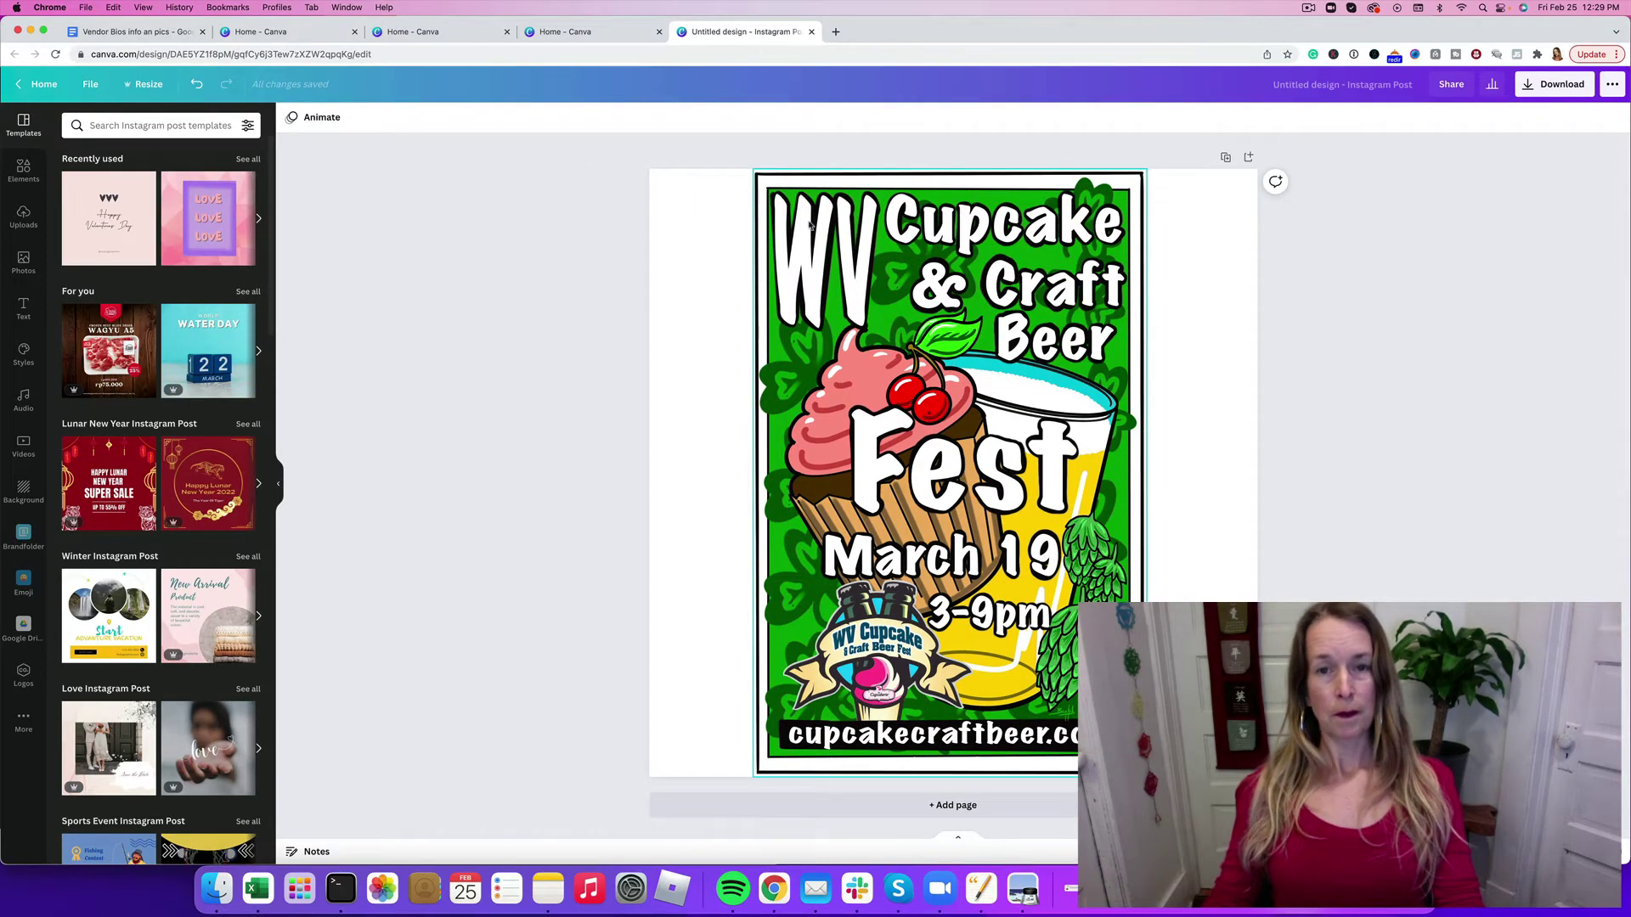
left_click(839, 230)
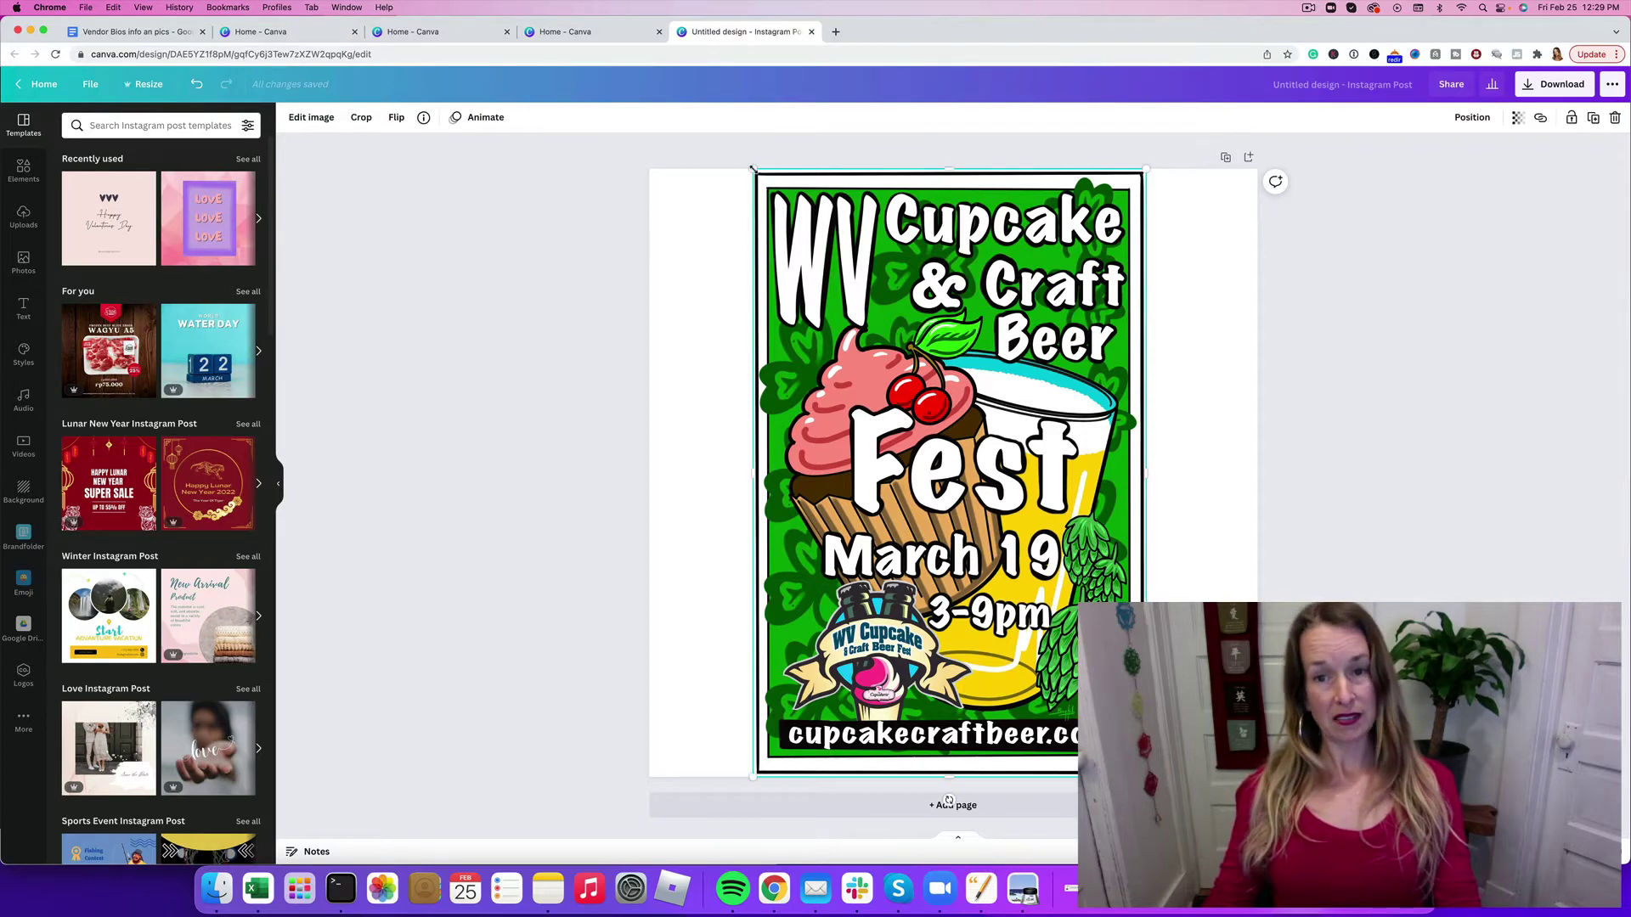
left_click_drag(751, 168, 910, 298)
left_click_drag(1035, 496, 997, 413)
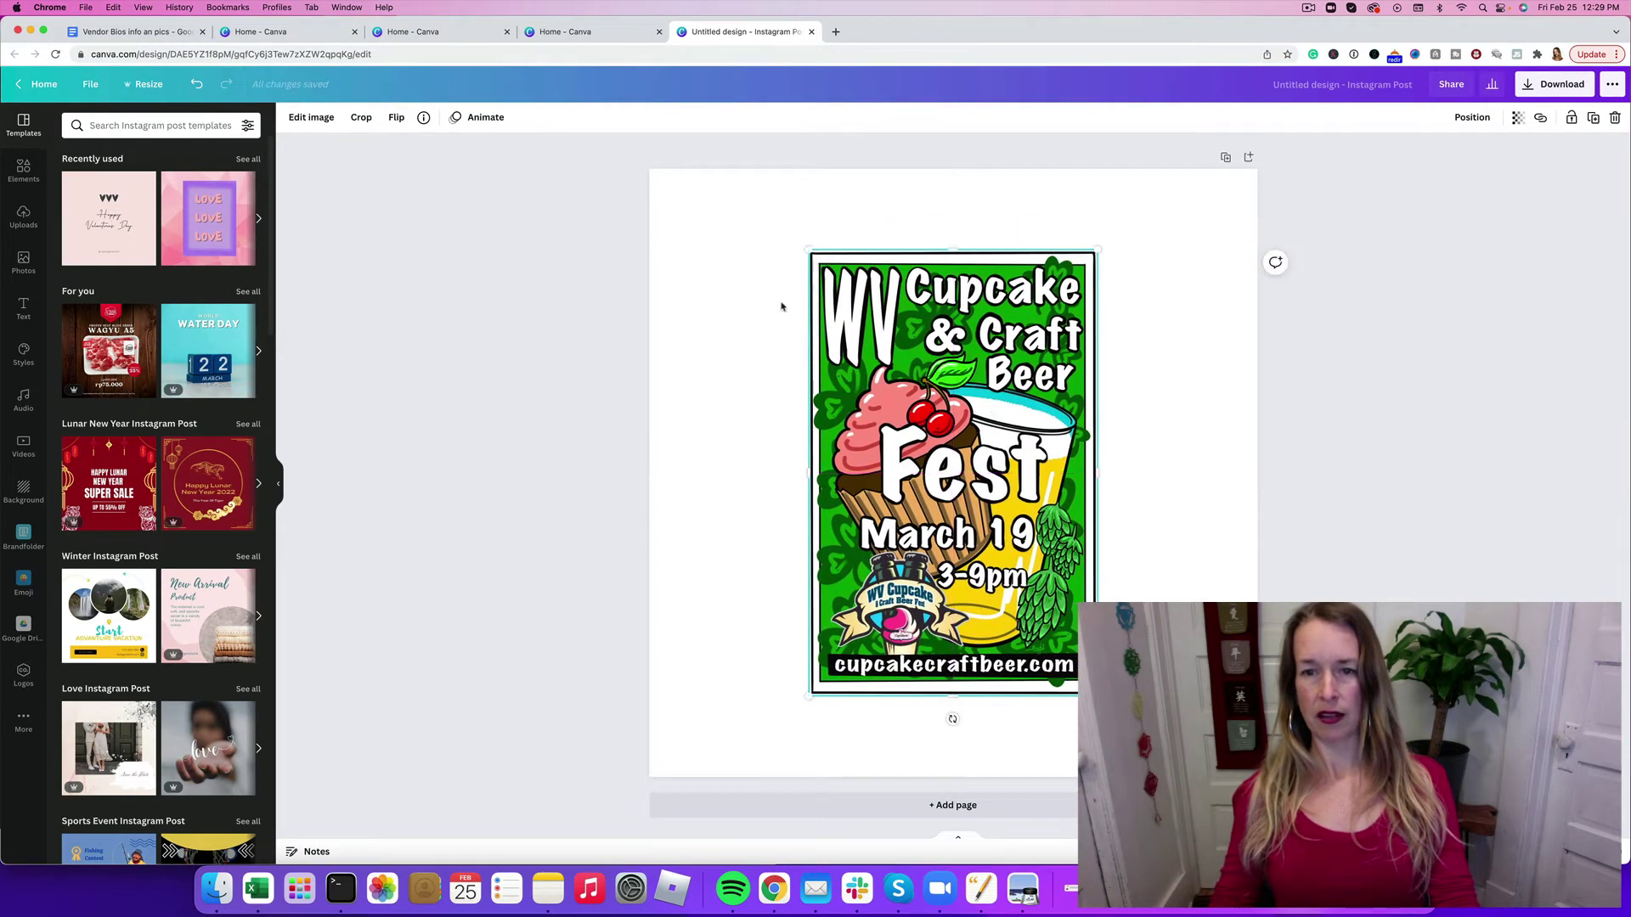
Step: Set the page background to the off-white swatch from the poster's Photo Colors
left_click(729, 261)
left_click(291, 119)
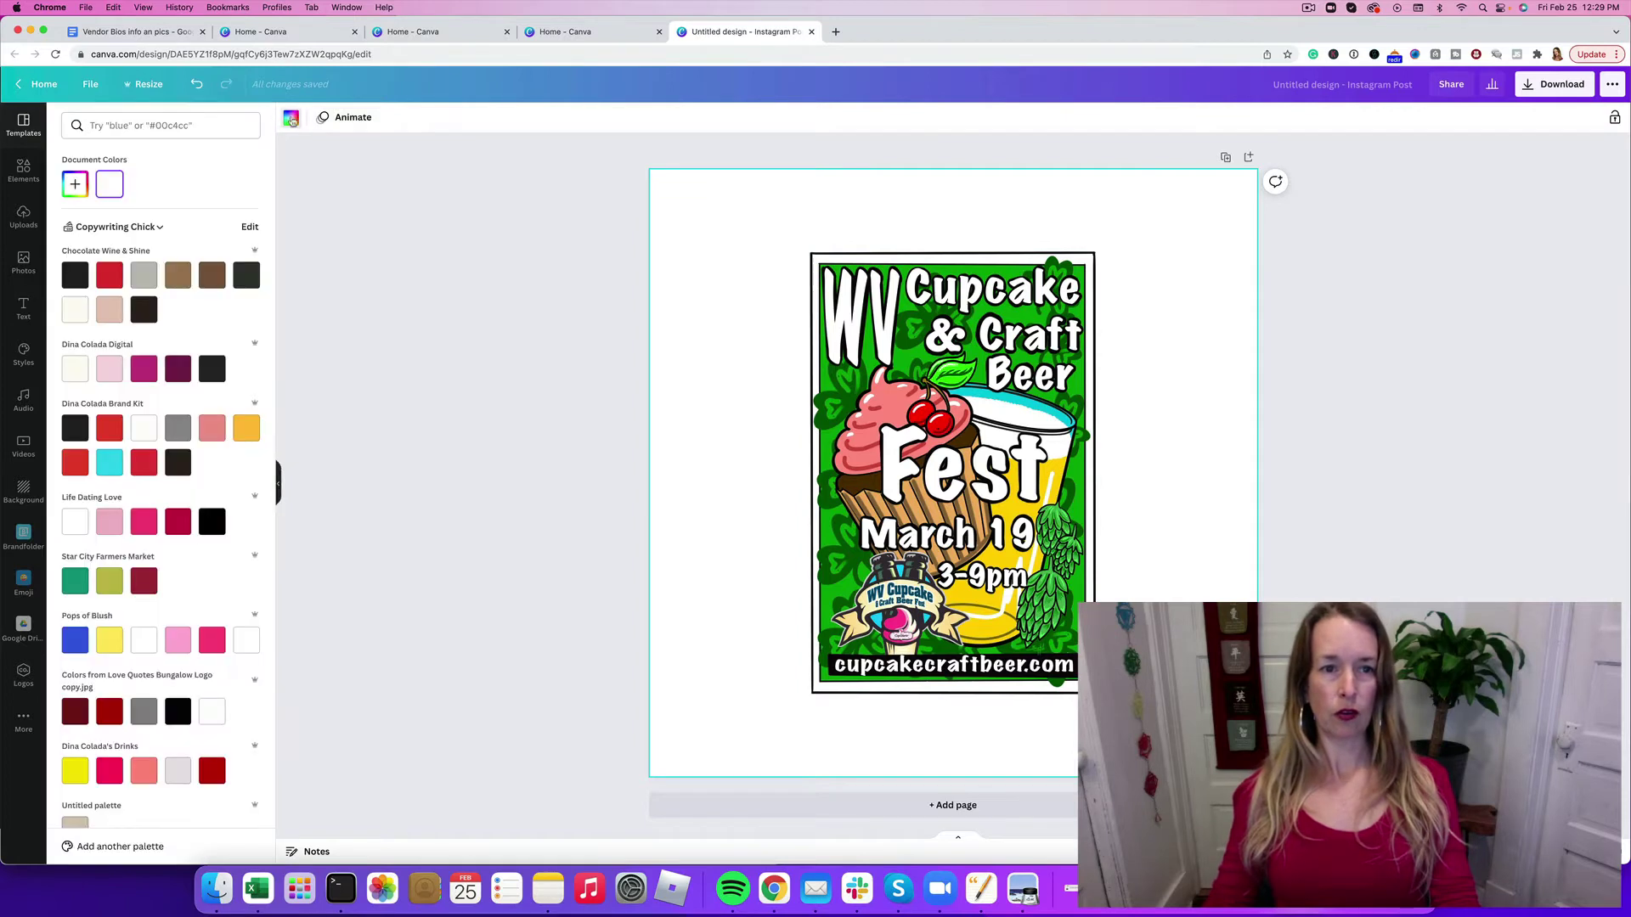
scroll(202, 459, "down", 5)
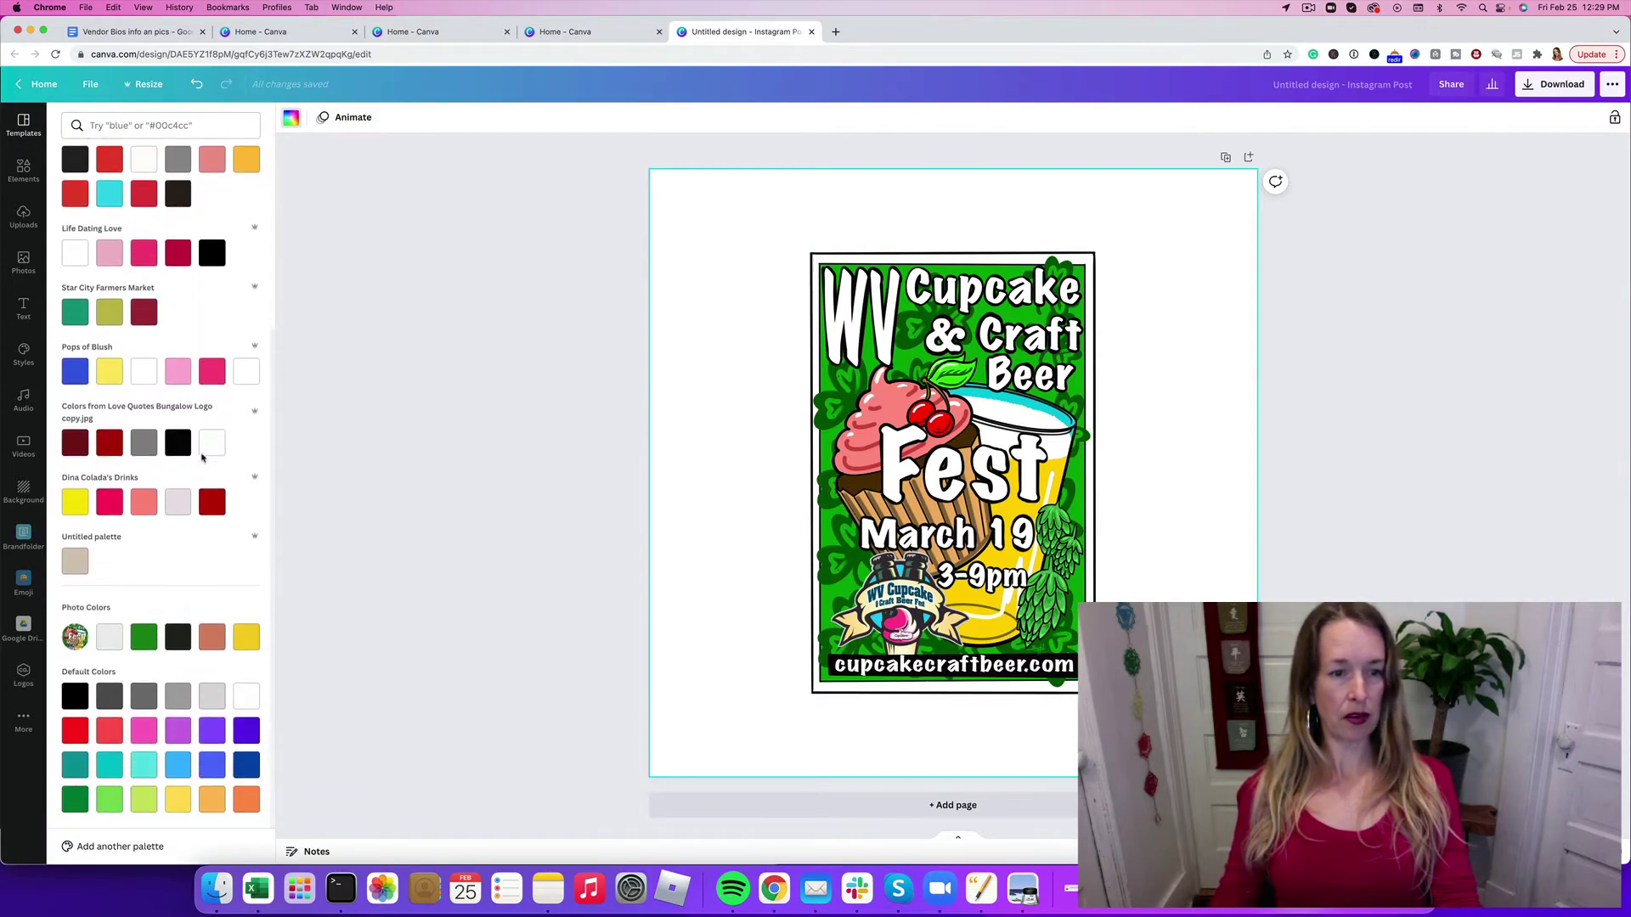
left_click(246, 639)
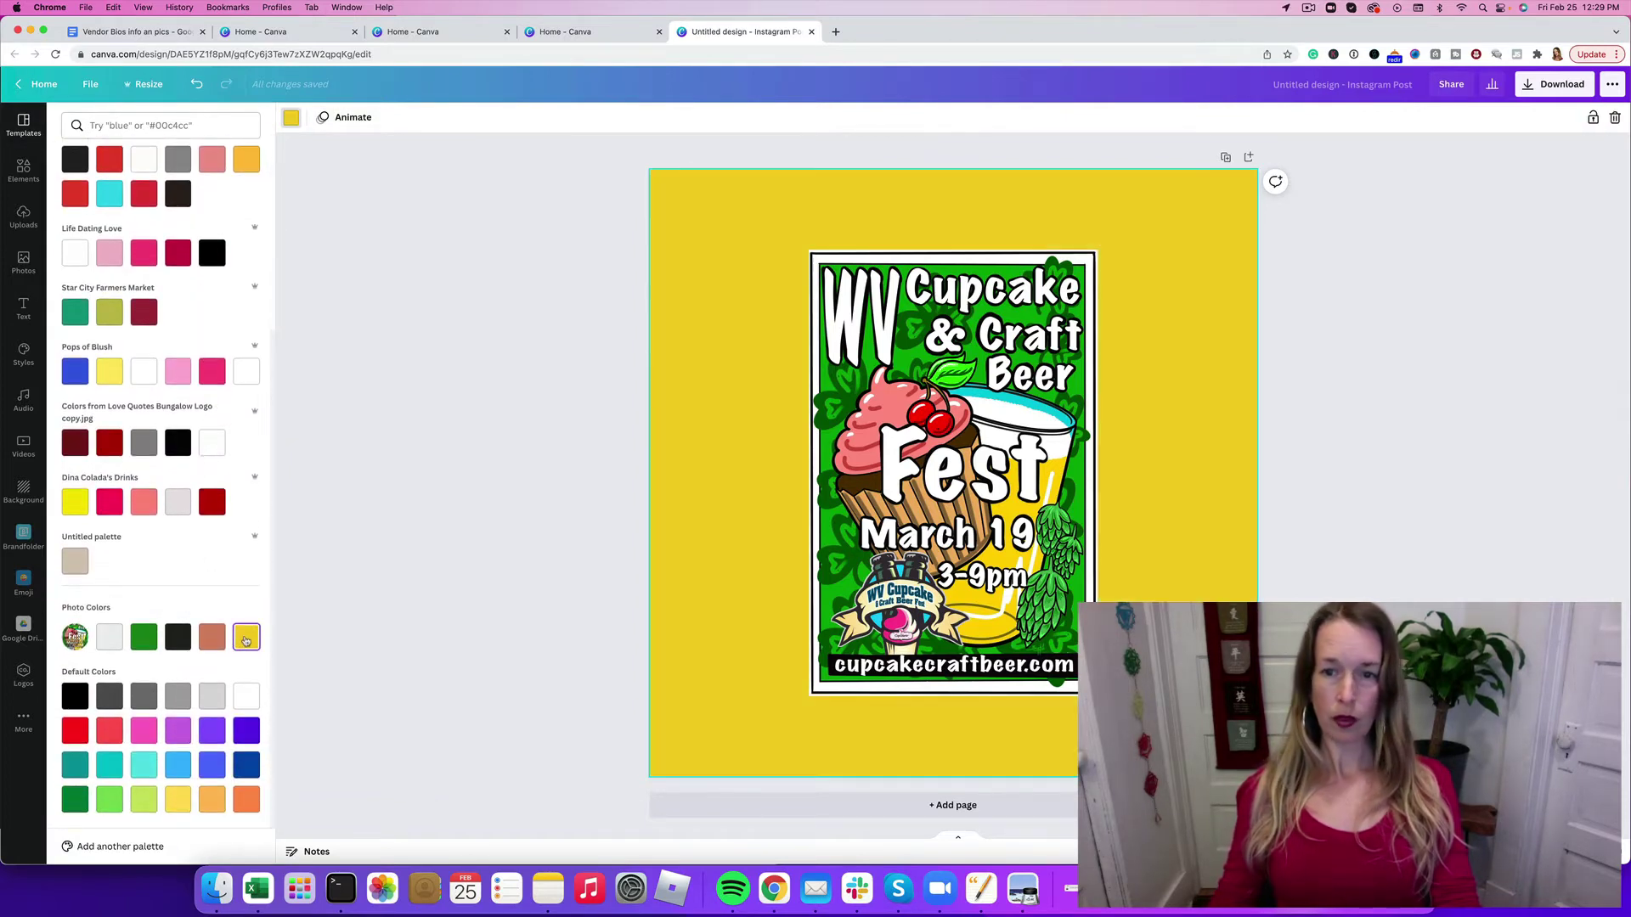
left_click(209, 639)
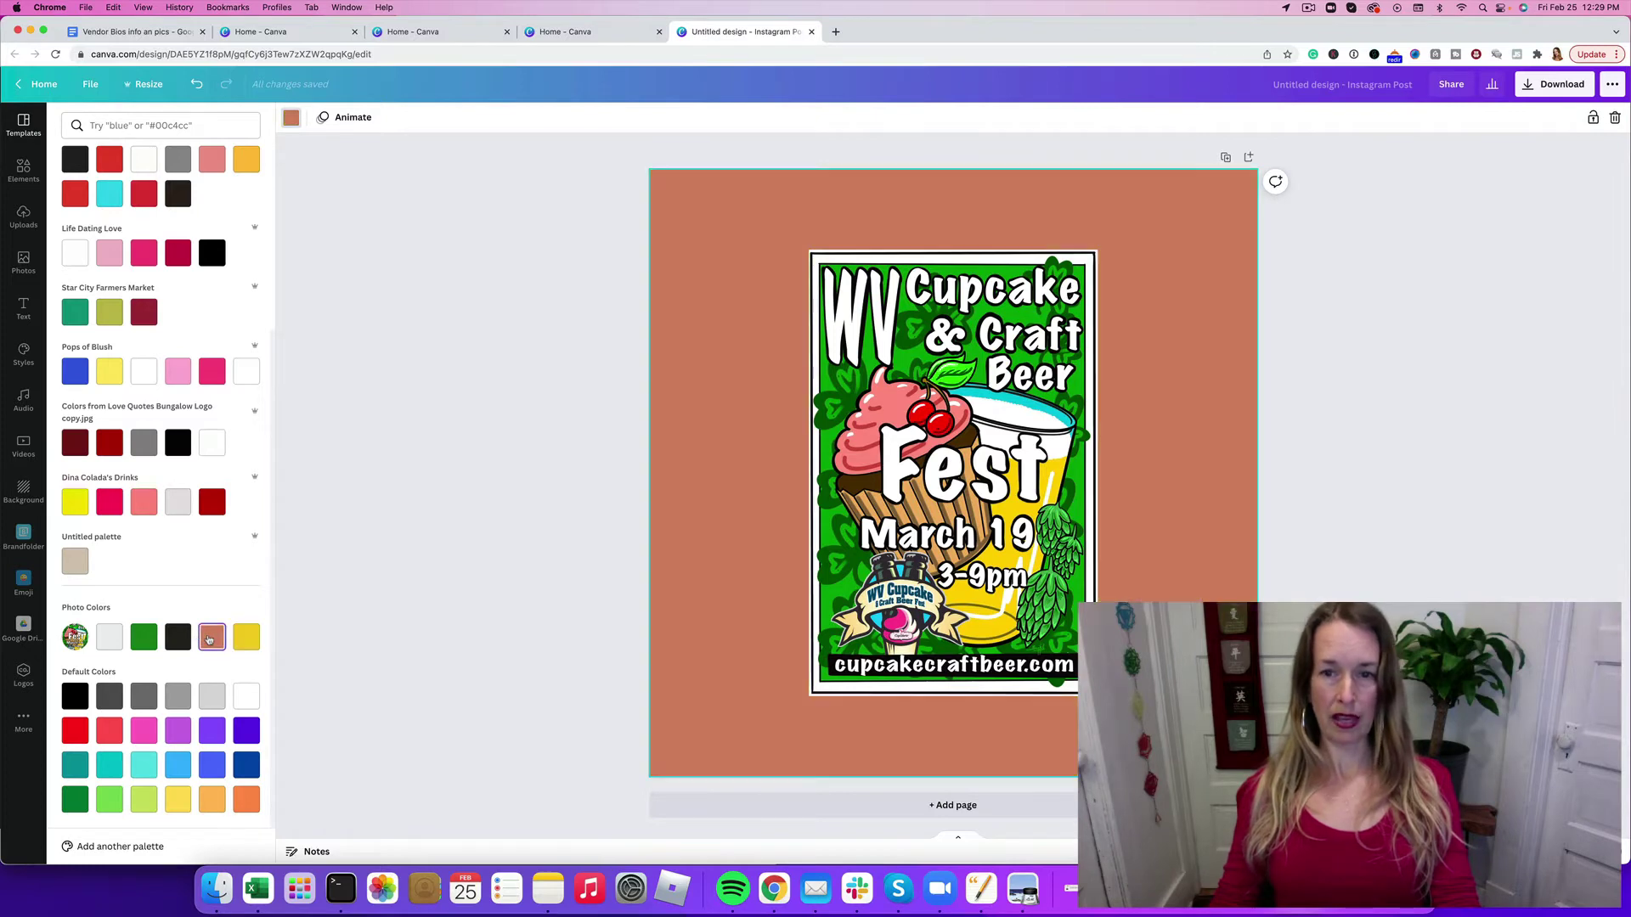
left_click(115, 642)
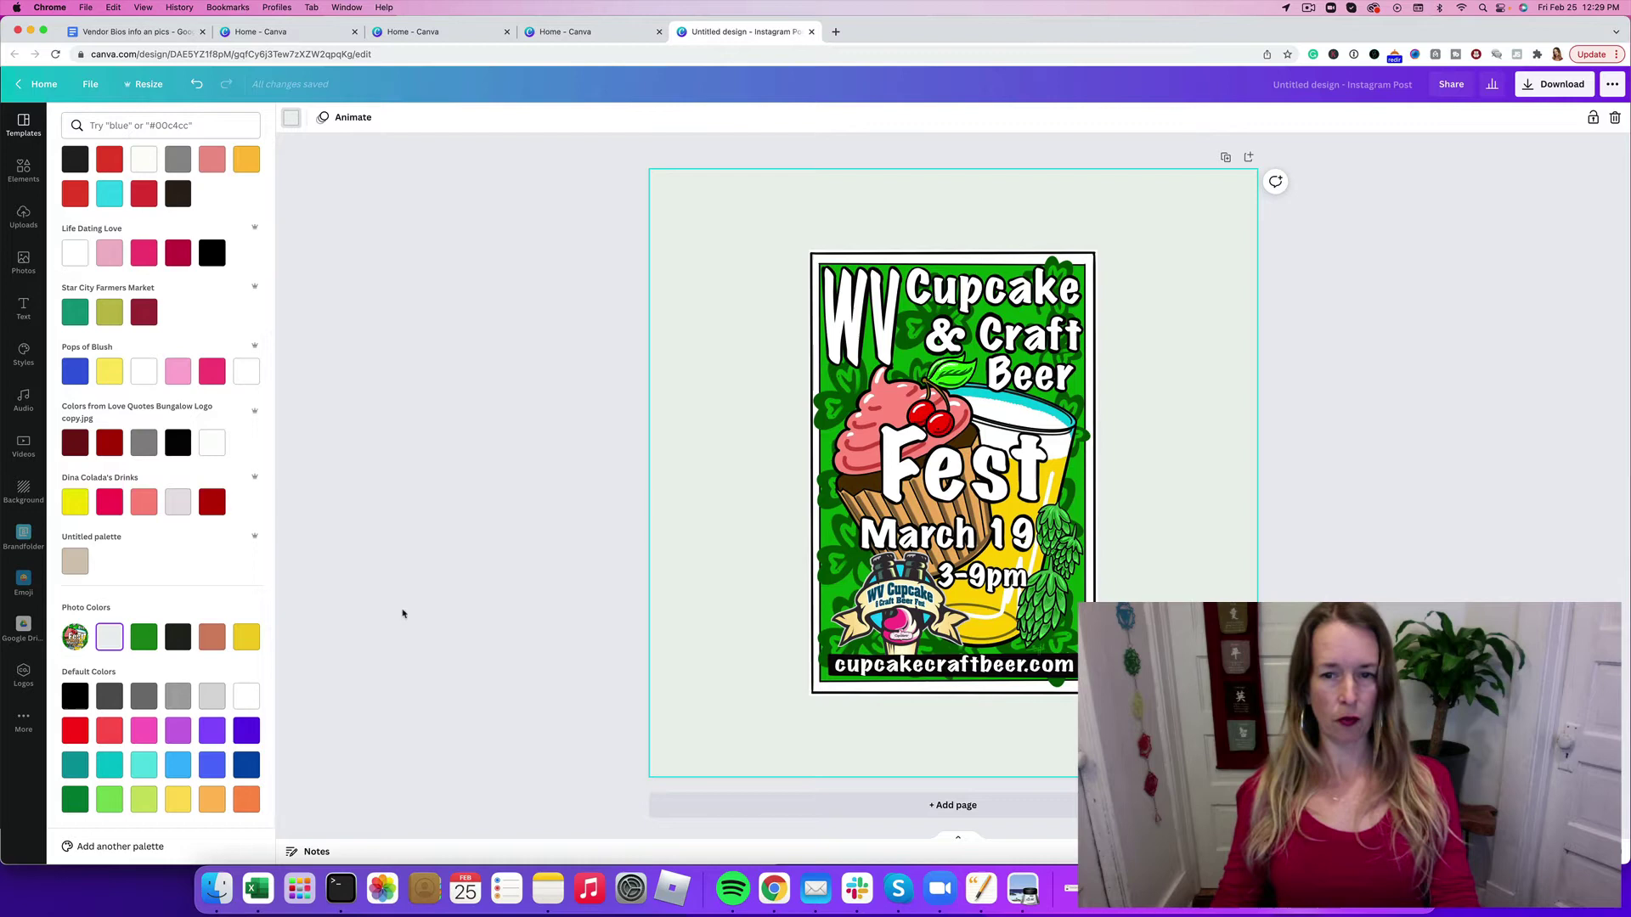
left_click(404, 612)
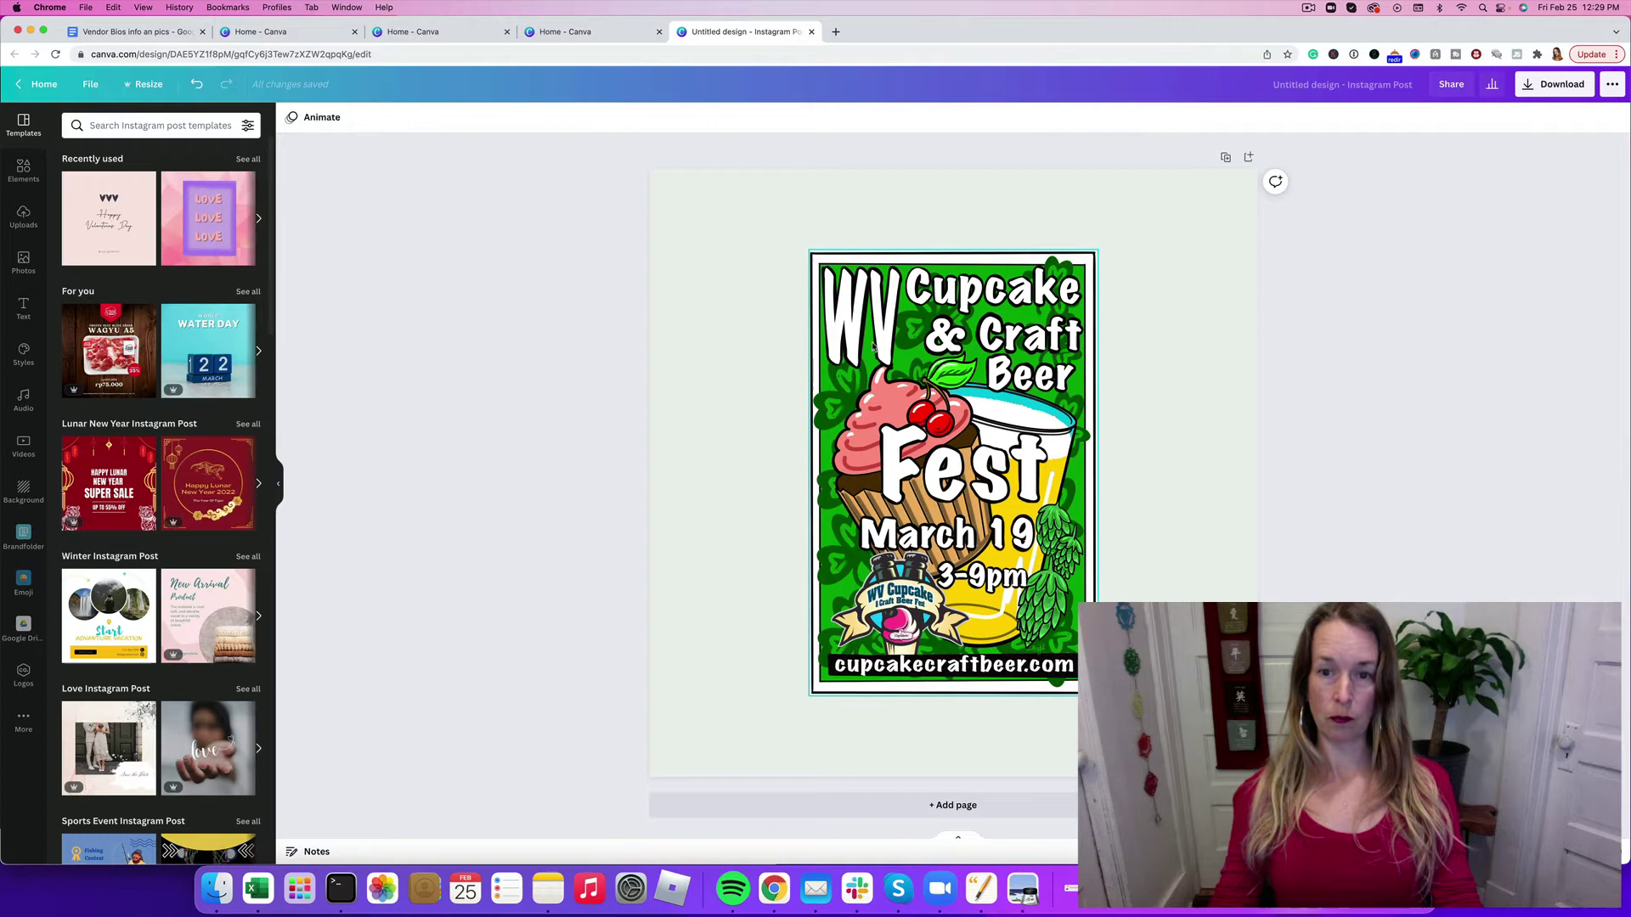
Step: Move the poster to the top-left of the page and enlarge it
left_click(903, 394)
left_click_drag(903, 393, 776, 323)
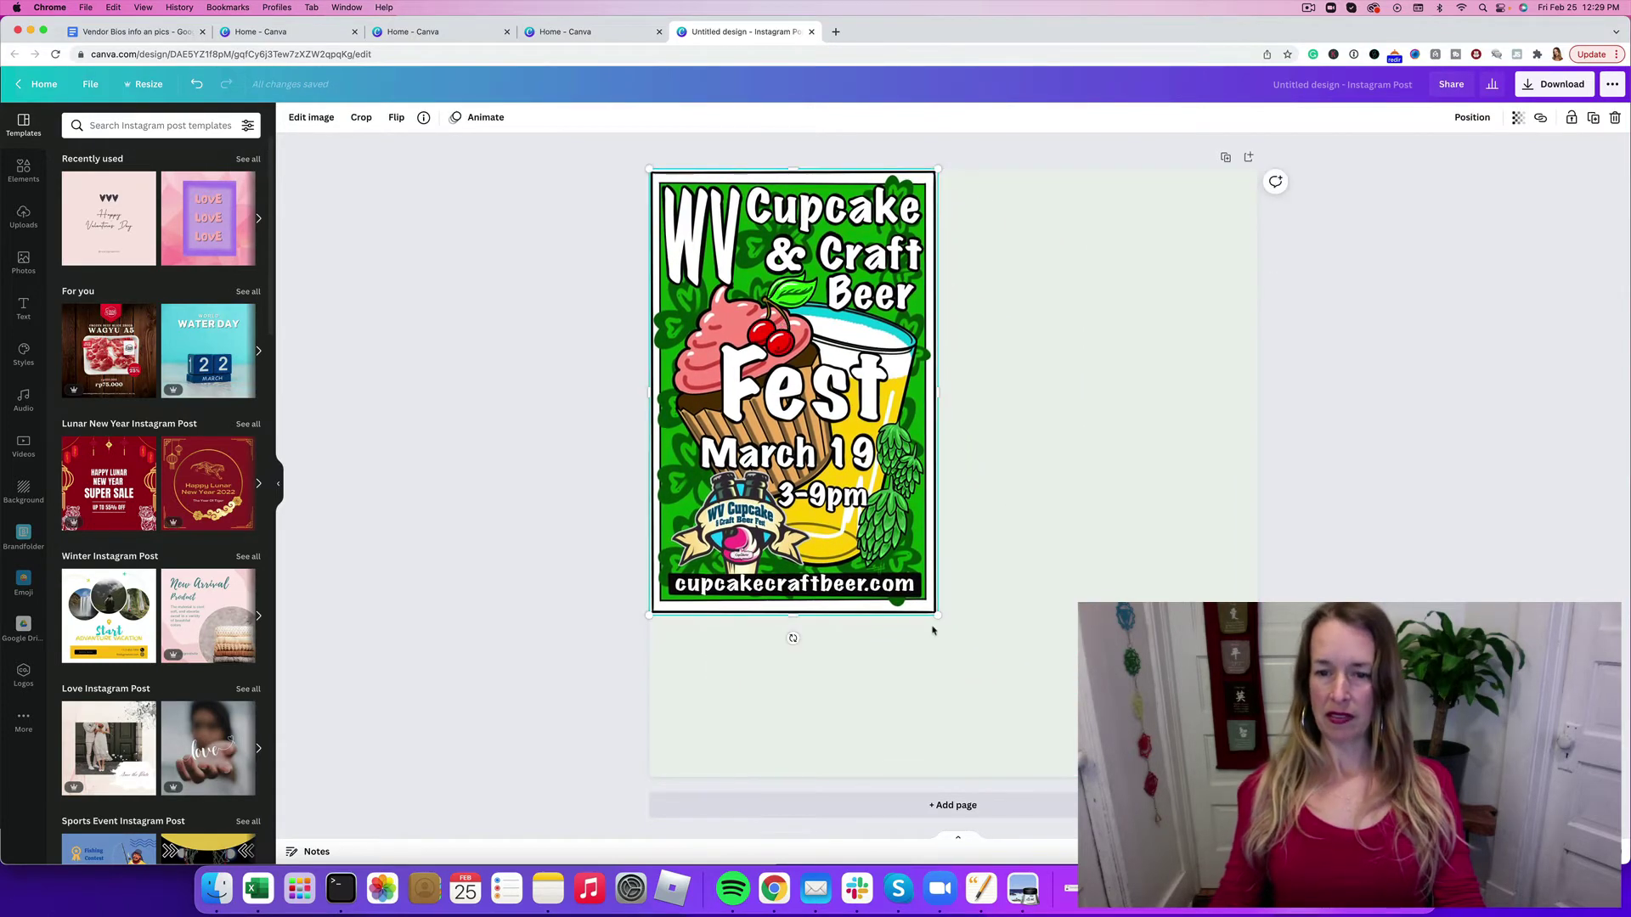
left_click_drag(947, 628, 1052, 790)
Step: Set the page background to white after briefly trying a green from the poster colours
left_click(1187, 502)
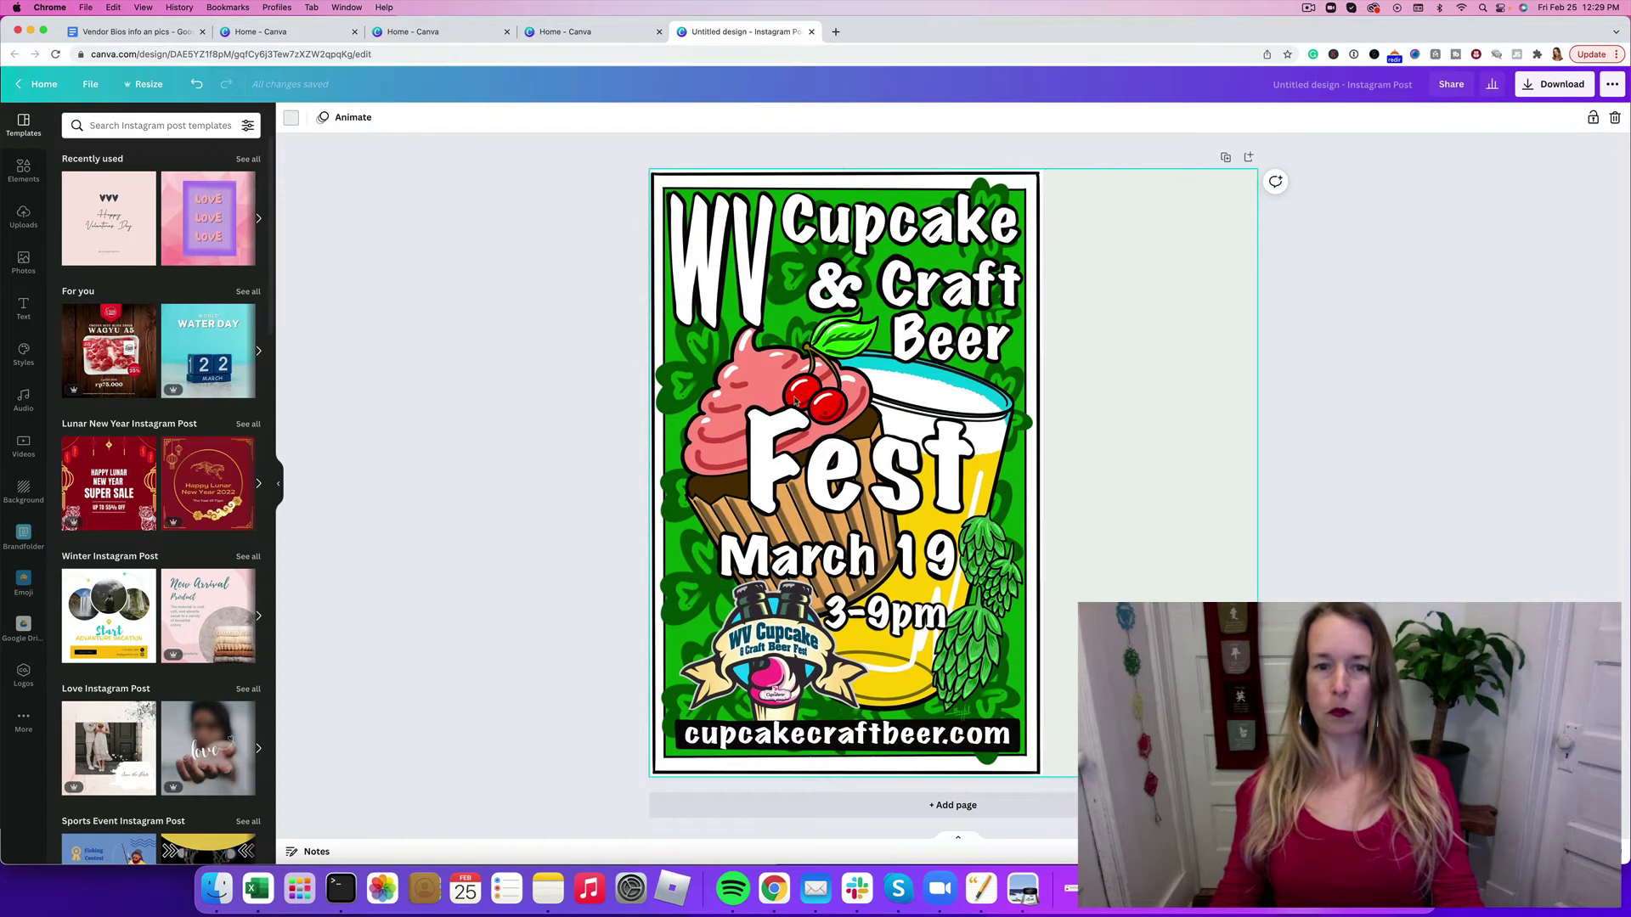
left_click(291, 117)
scroll(142, 584, "down", 3)
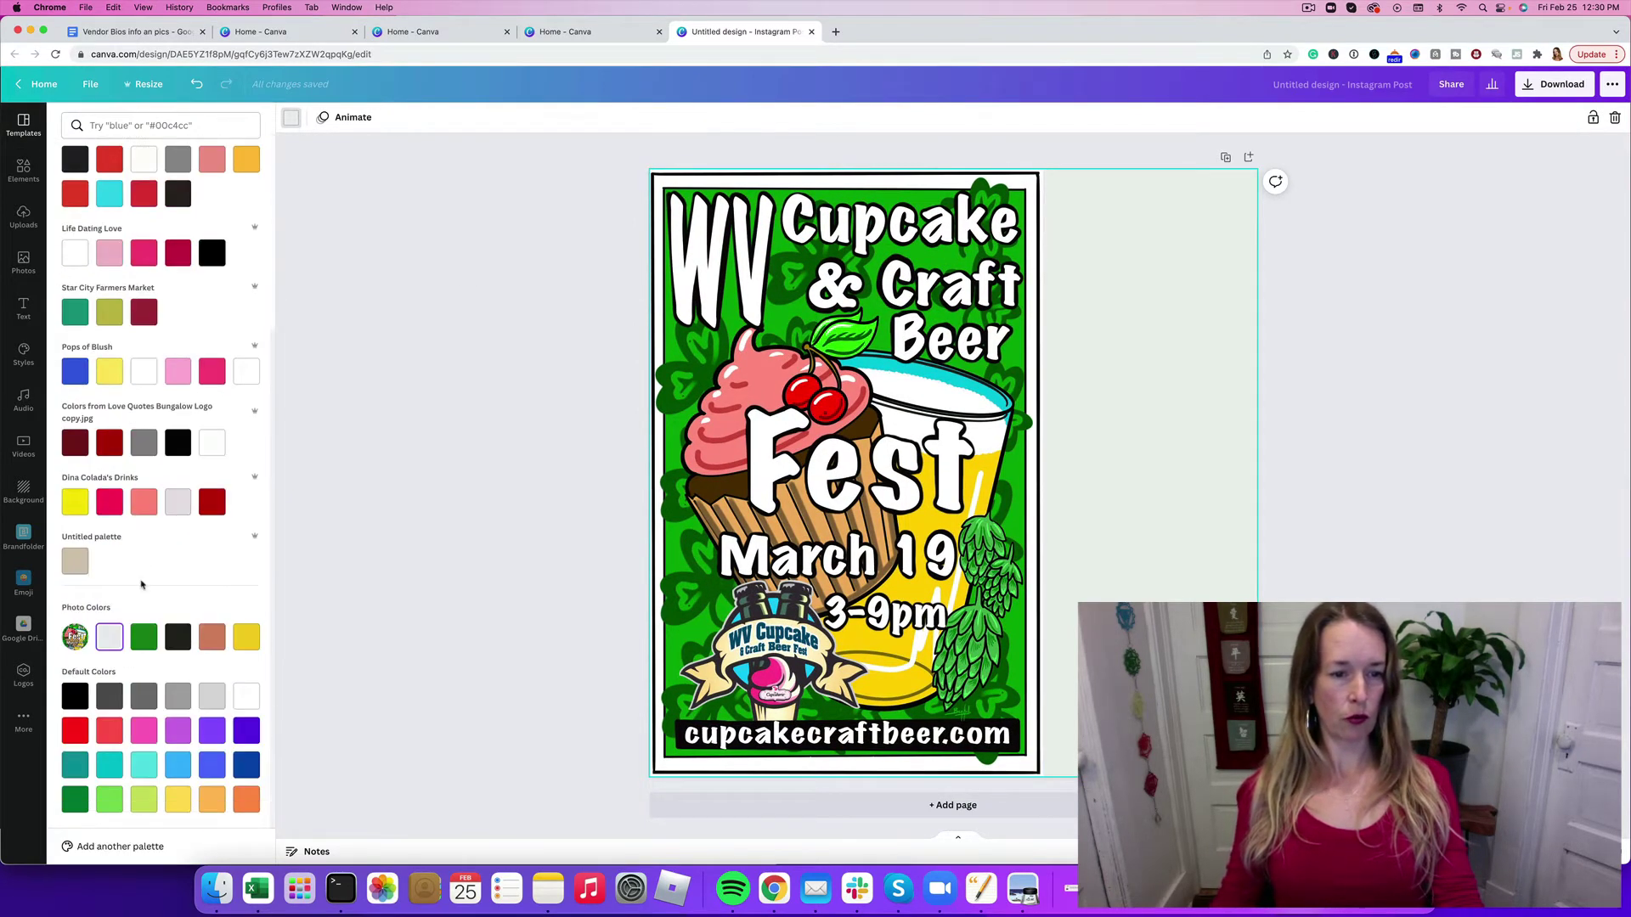
left_click(145, 637)
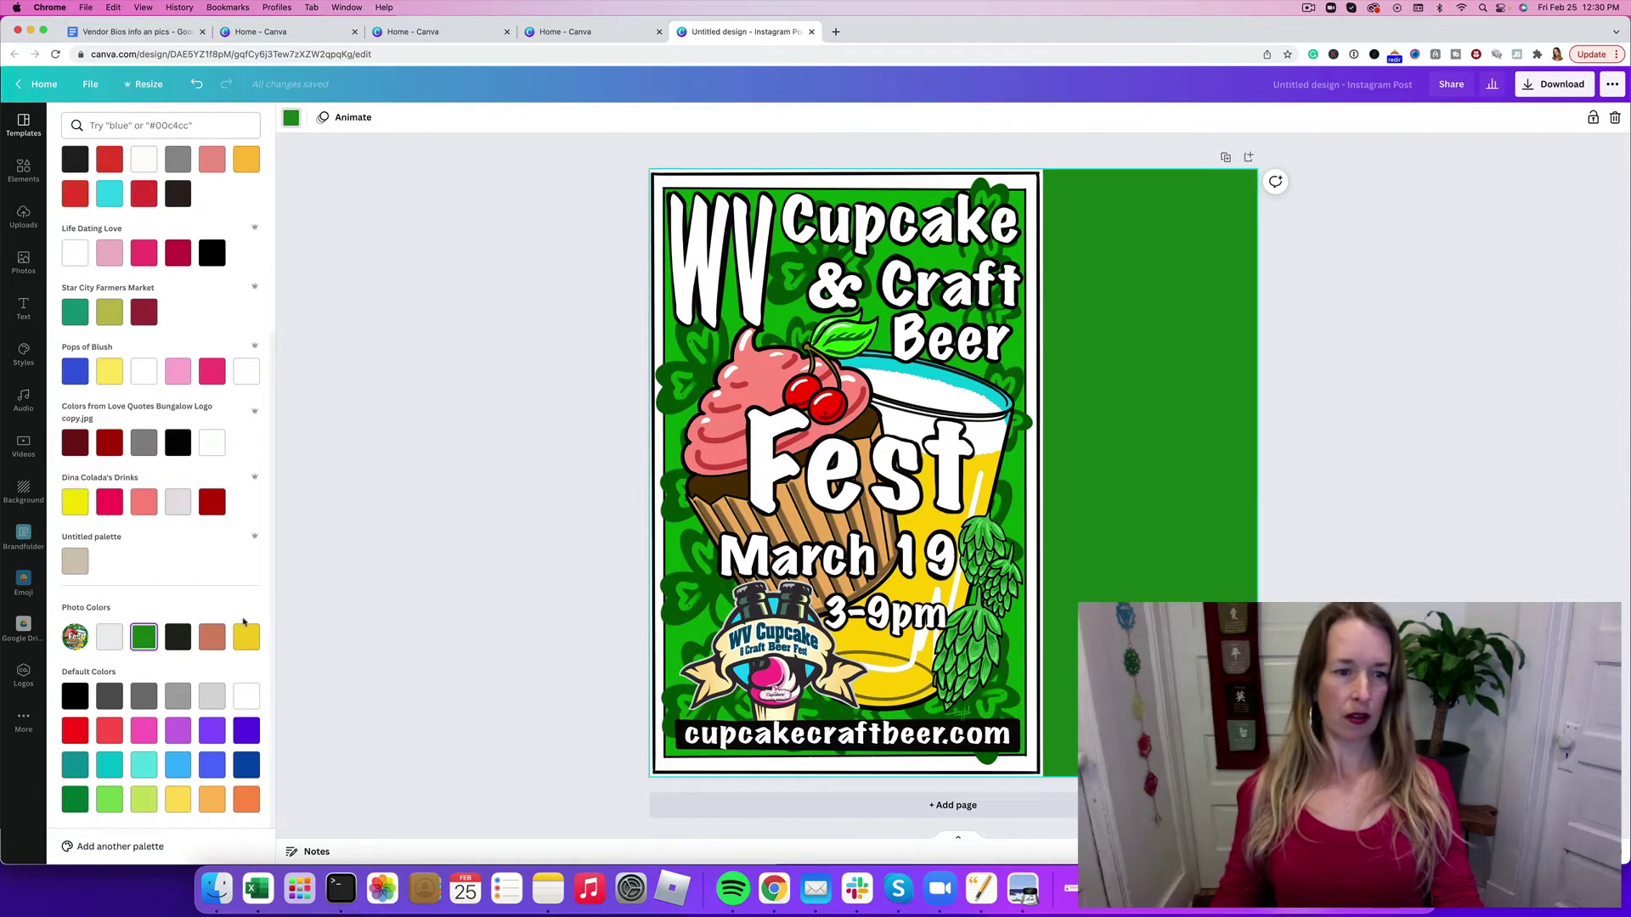
left_click(246, 694)
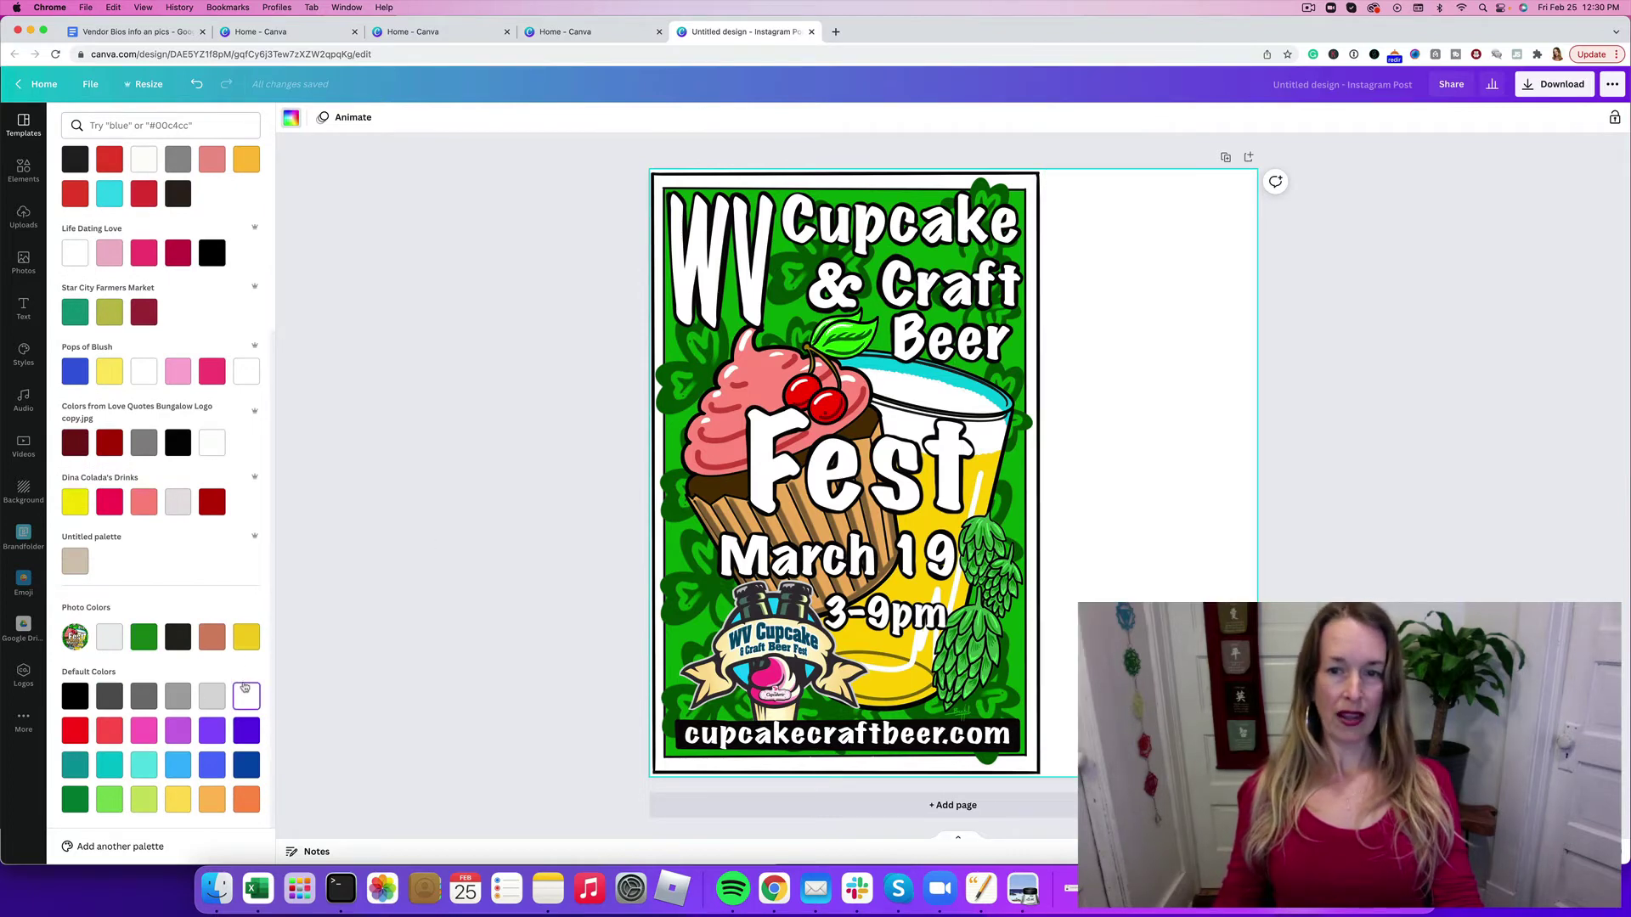
Step: Bring up the Text panel for adding headings and font combinations
left_click(22, 170)
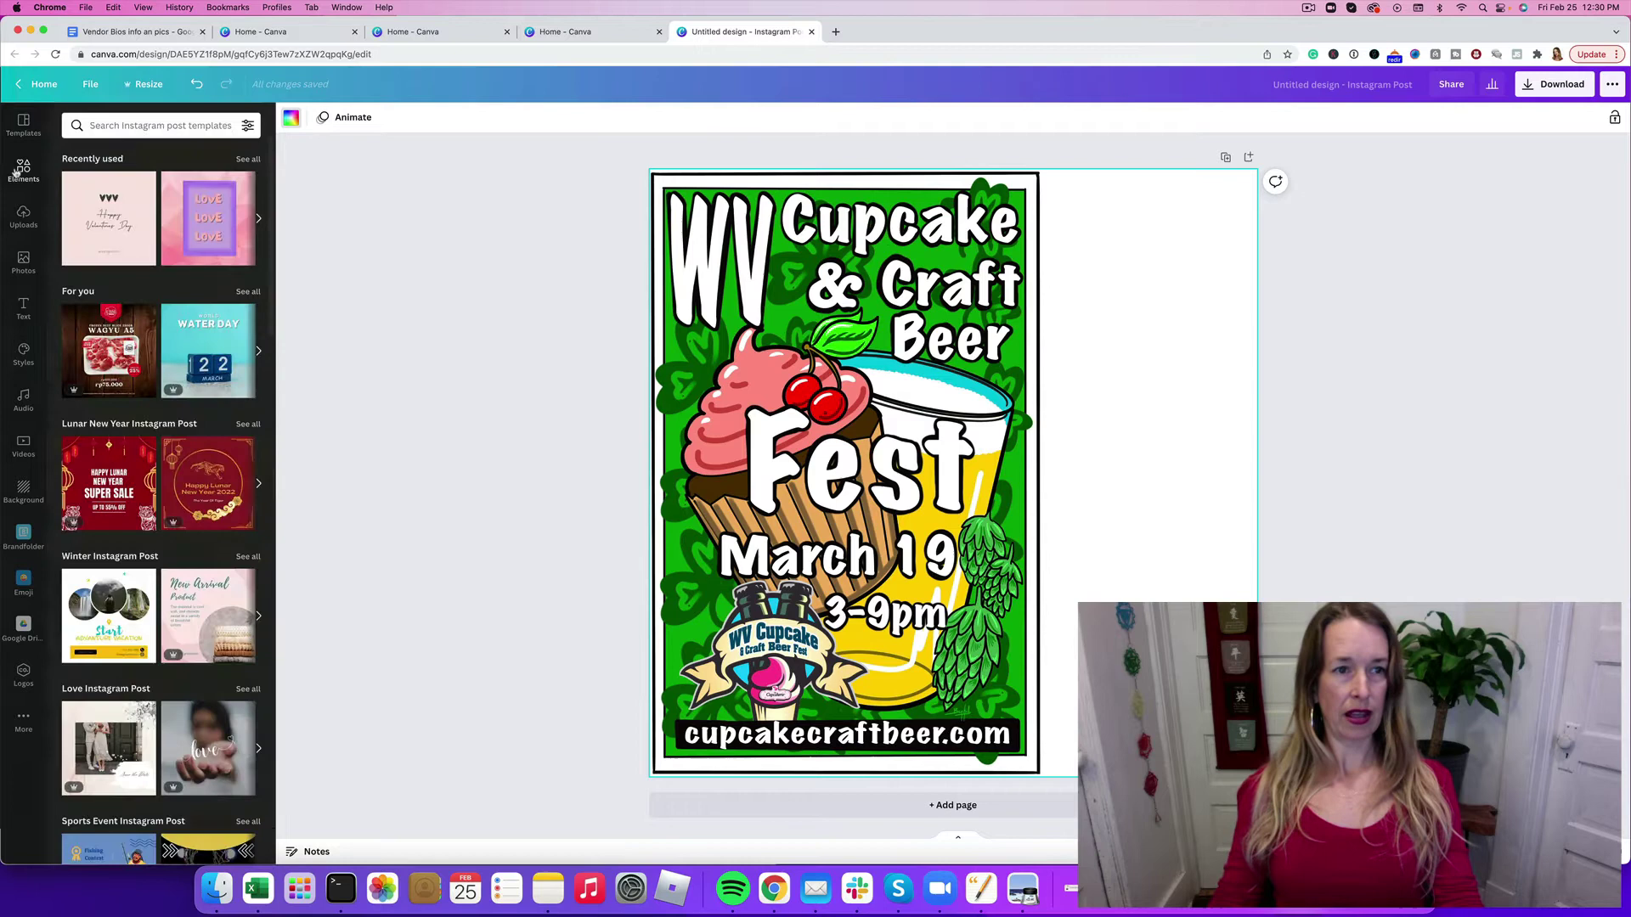
left_click(115, 125)
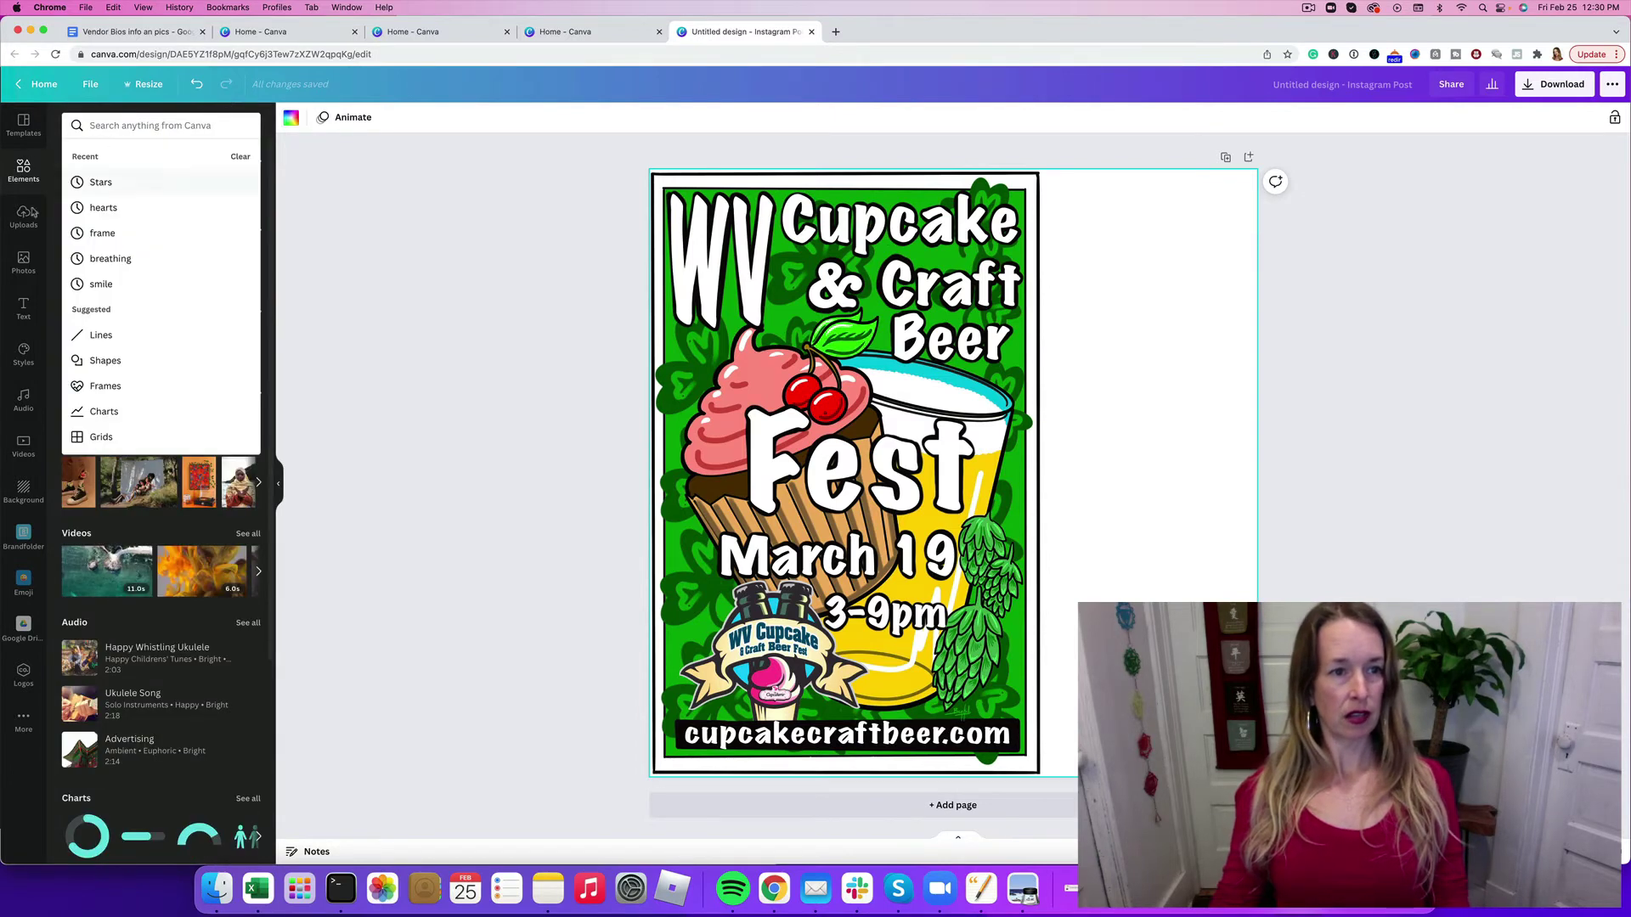
left_click(335, 291)
left_click(23, 308)
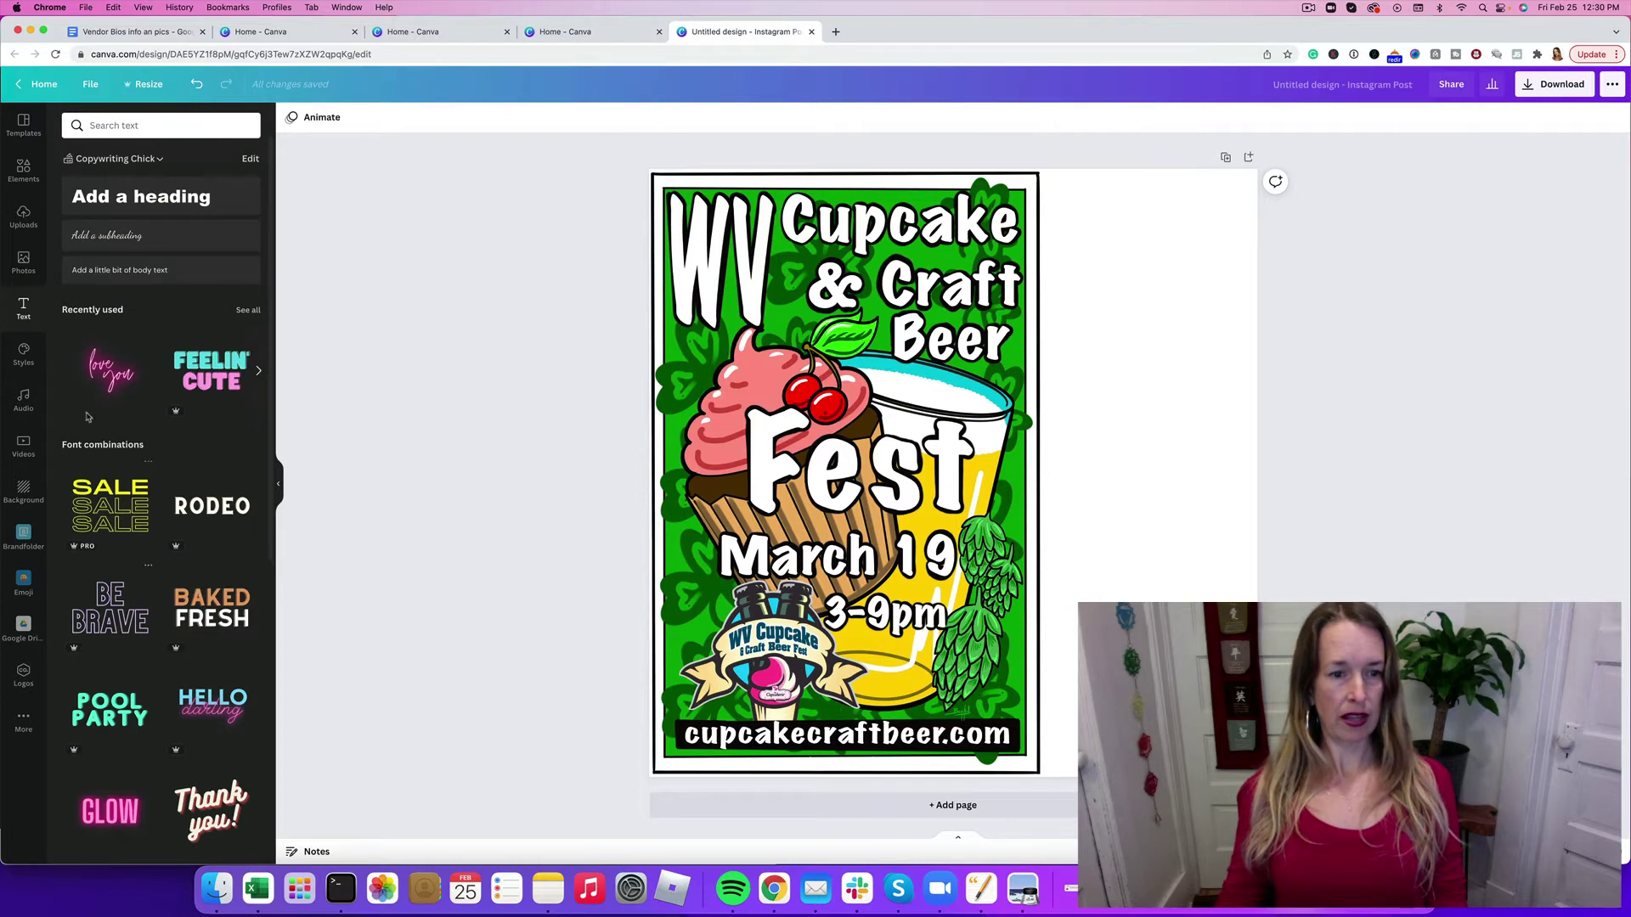
Step: Add a heading beside the poster reading 'Advance Tickets', 'On Sale', 'NOW!' on separate lines
left_click(118, 208)
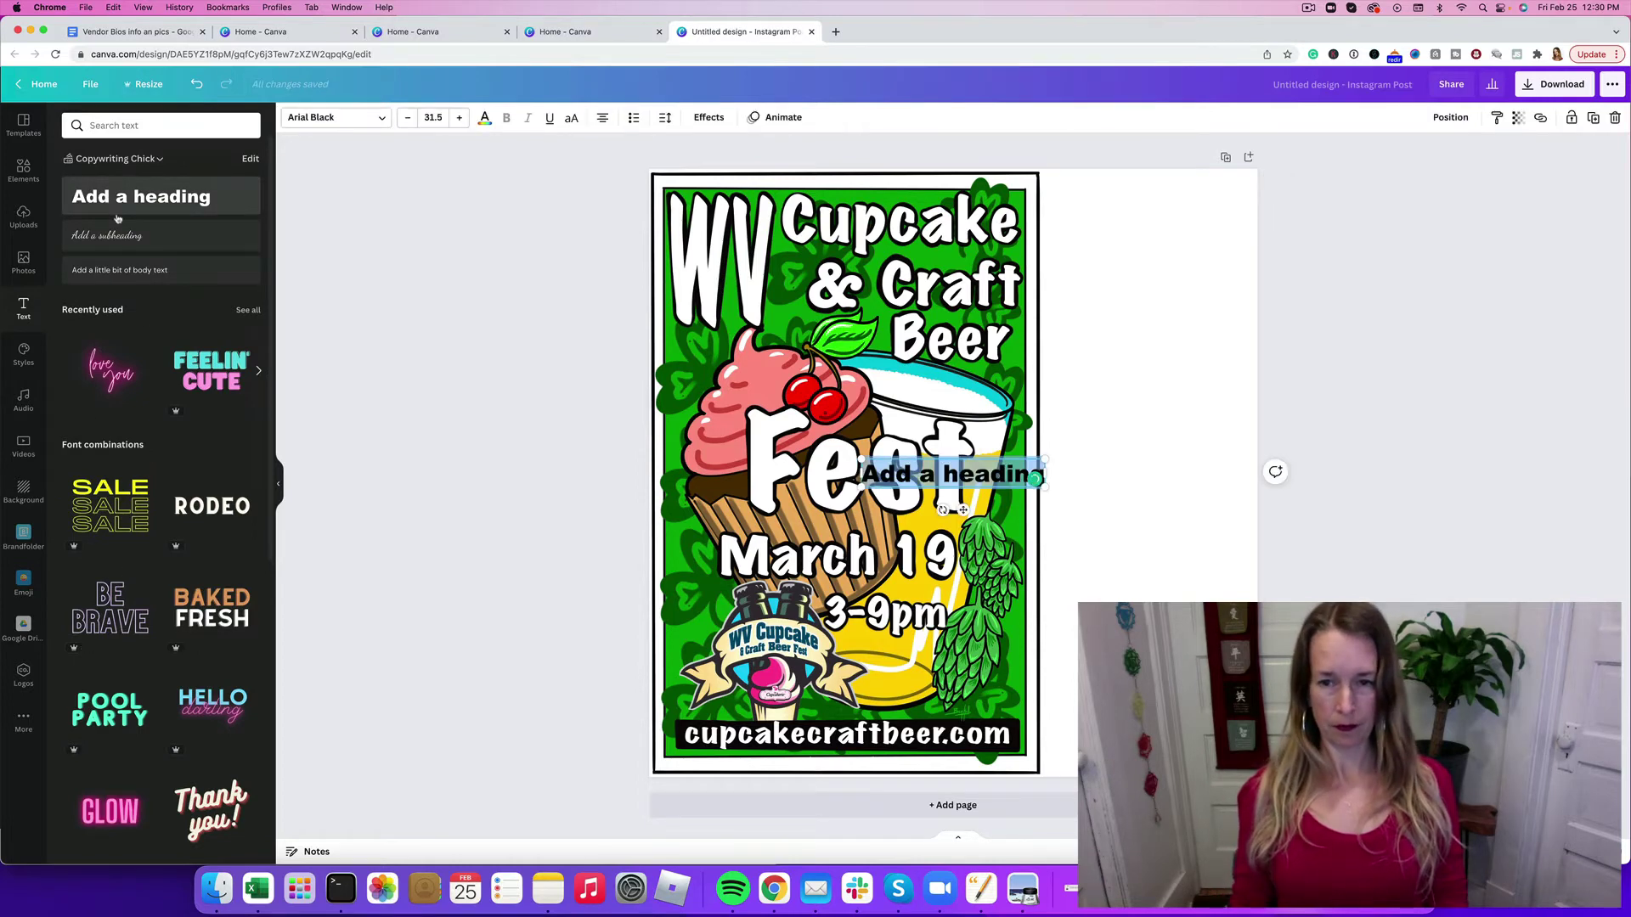
left_click_drag(967, 476, 1166, 358)
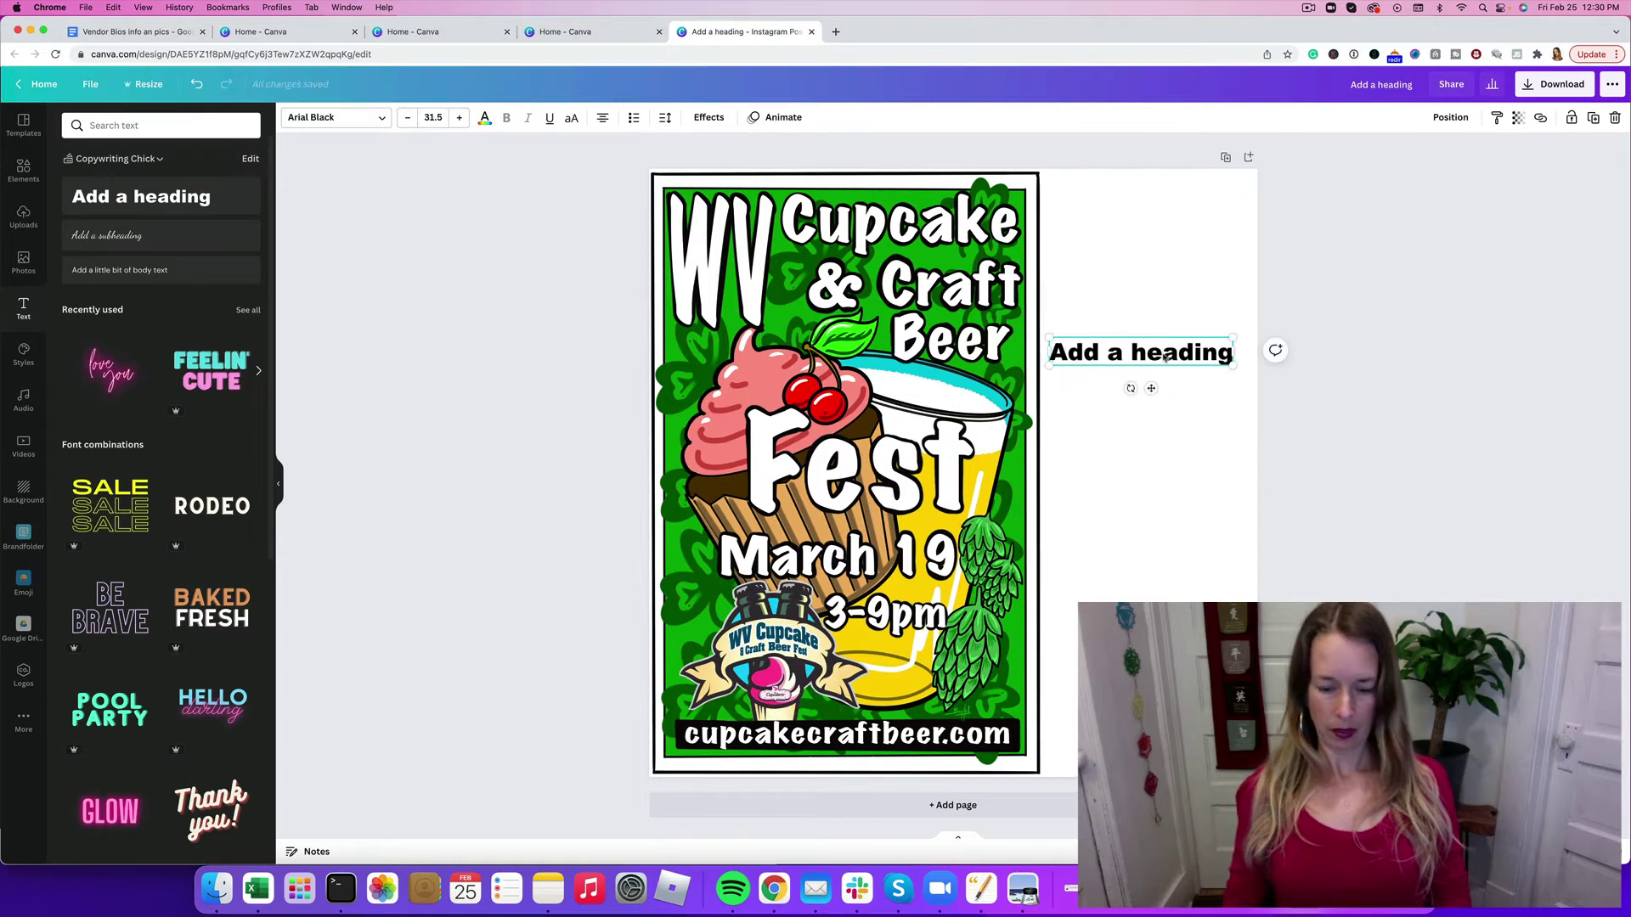
double_click(1166, 358)
key("BackSpace")
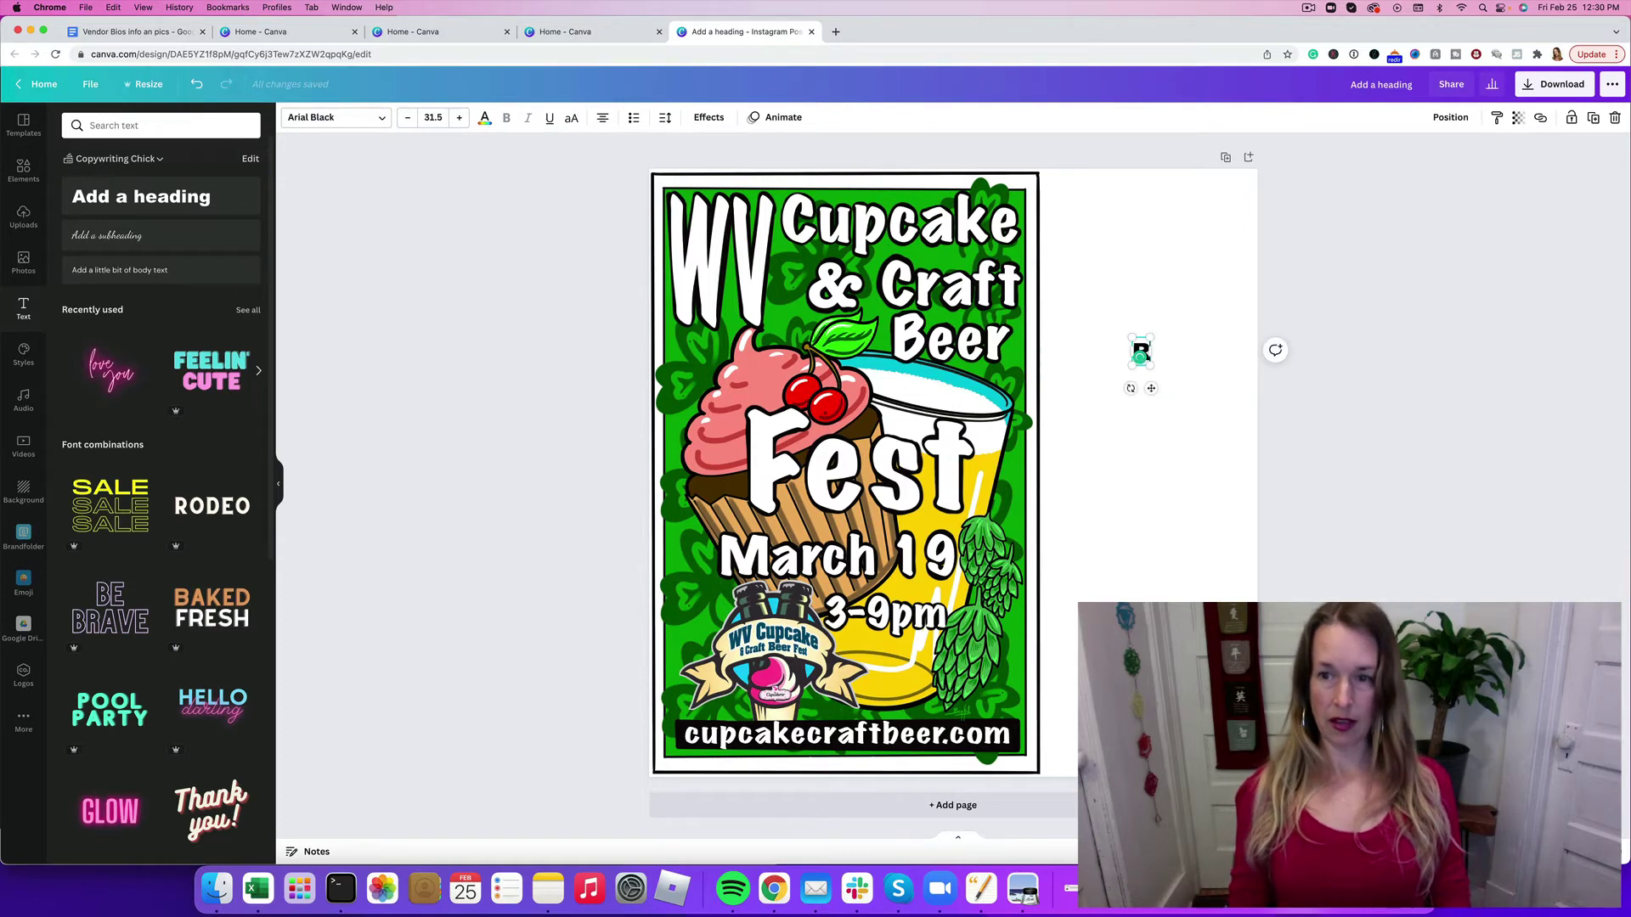
type("Ricke")
key("BackSpace")
key("BackSpace")
key("BackSpace")
key("BackSpace")
key("BackSpace")
type("Tici")
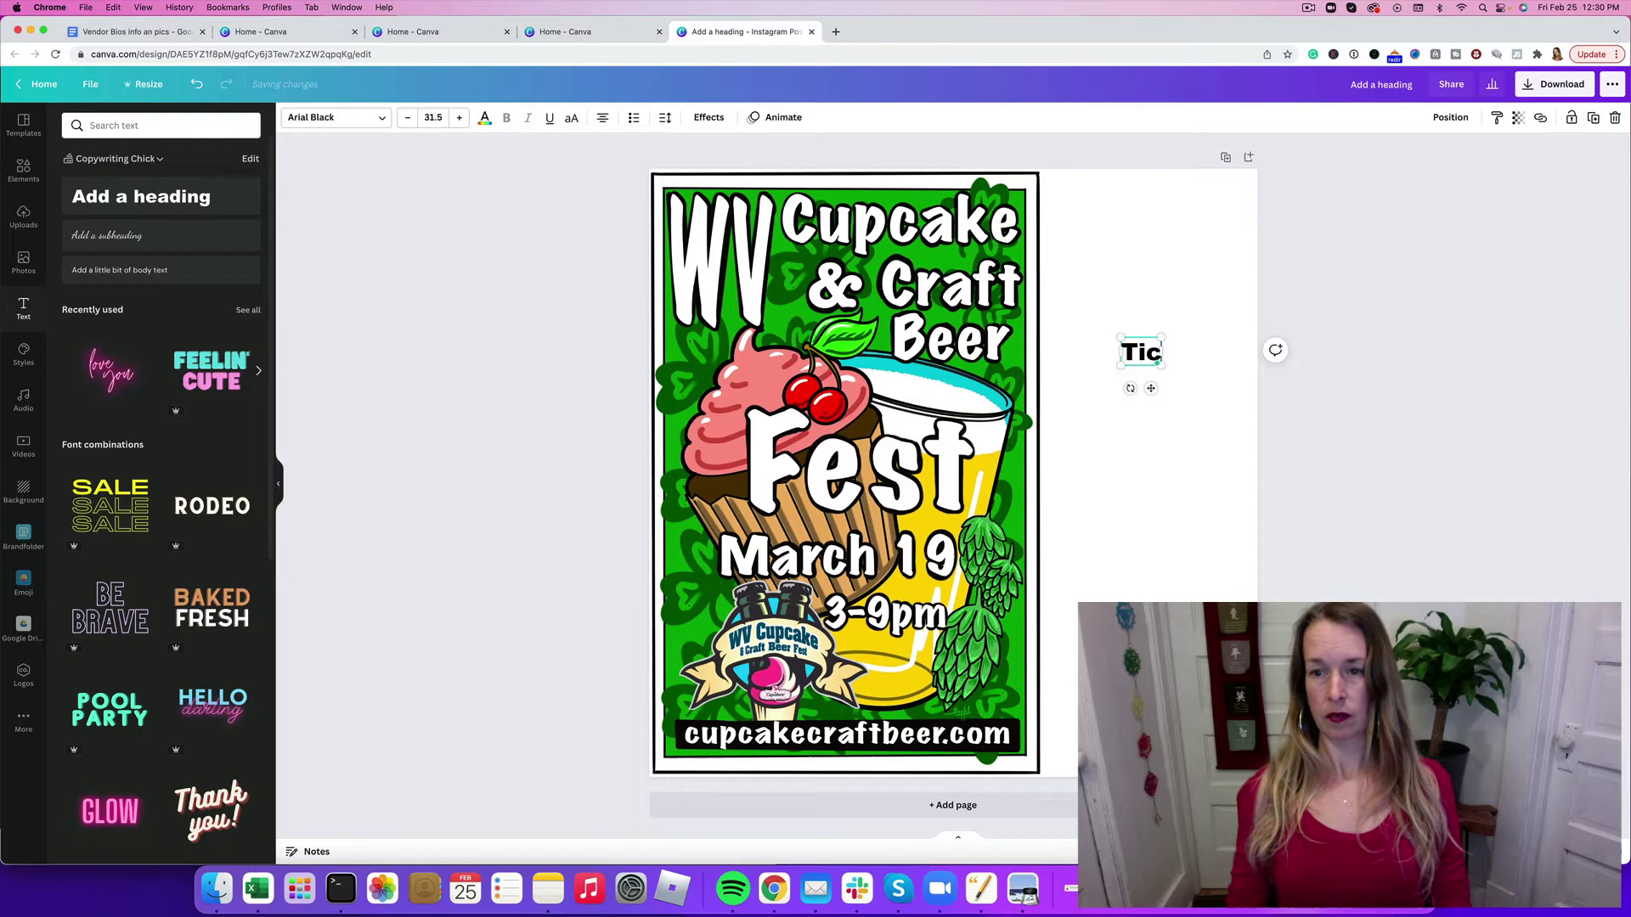
key("BackSpace")
key("BackSpace")
key("BackSpace")
key("BackSpace")
type("A")
key("BackSpace")
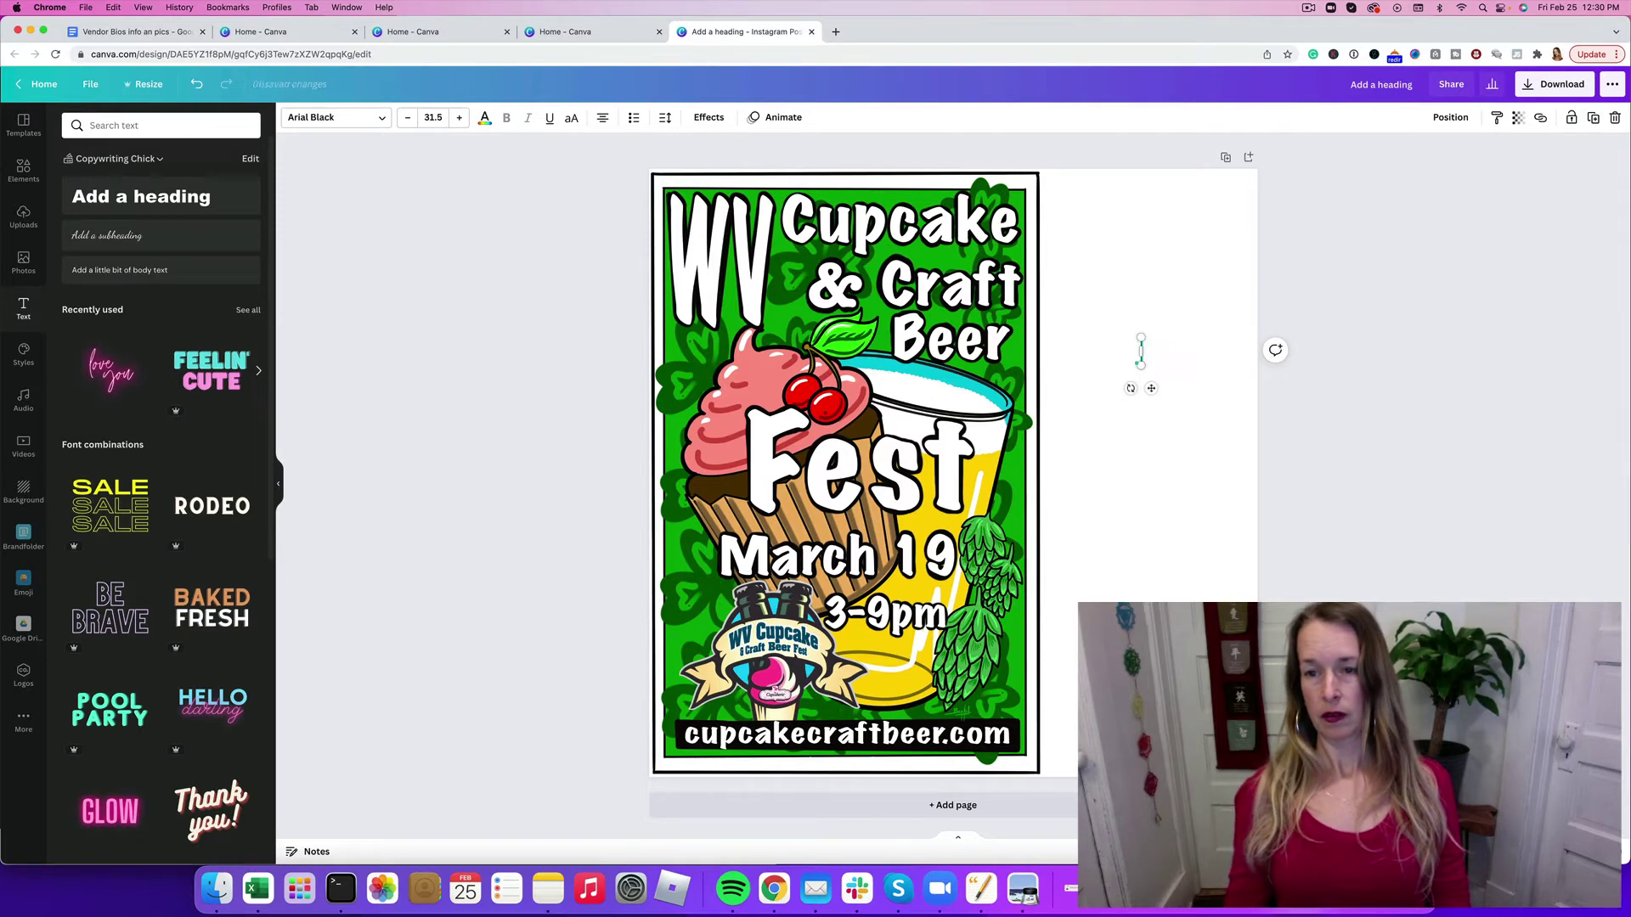
type("Advance Tickets")
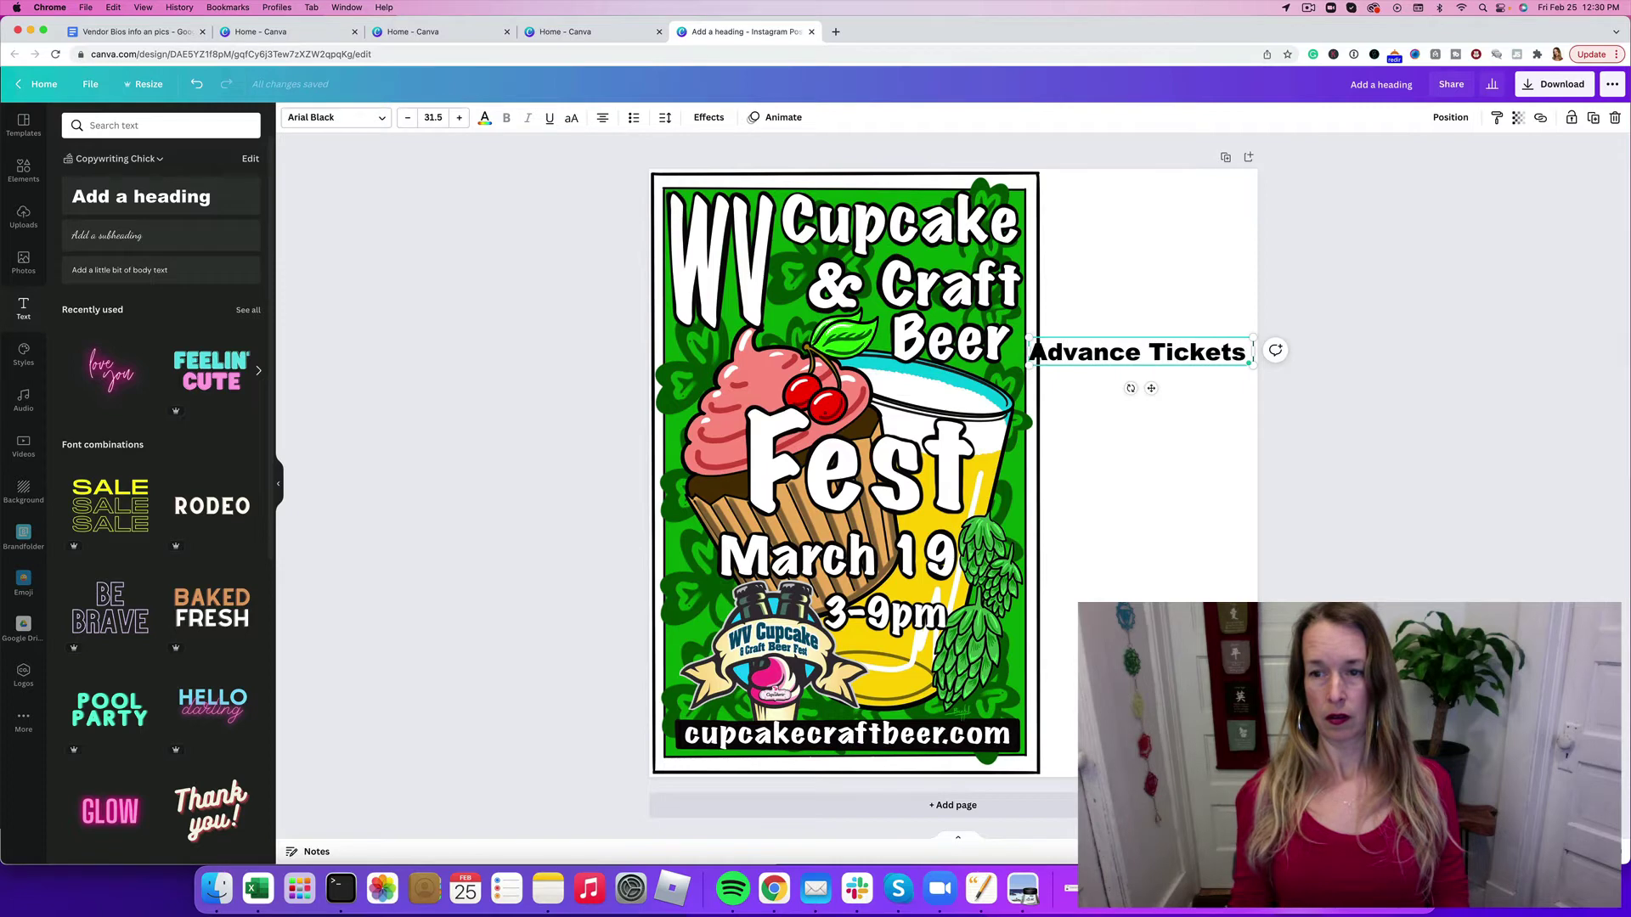
key("Return")
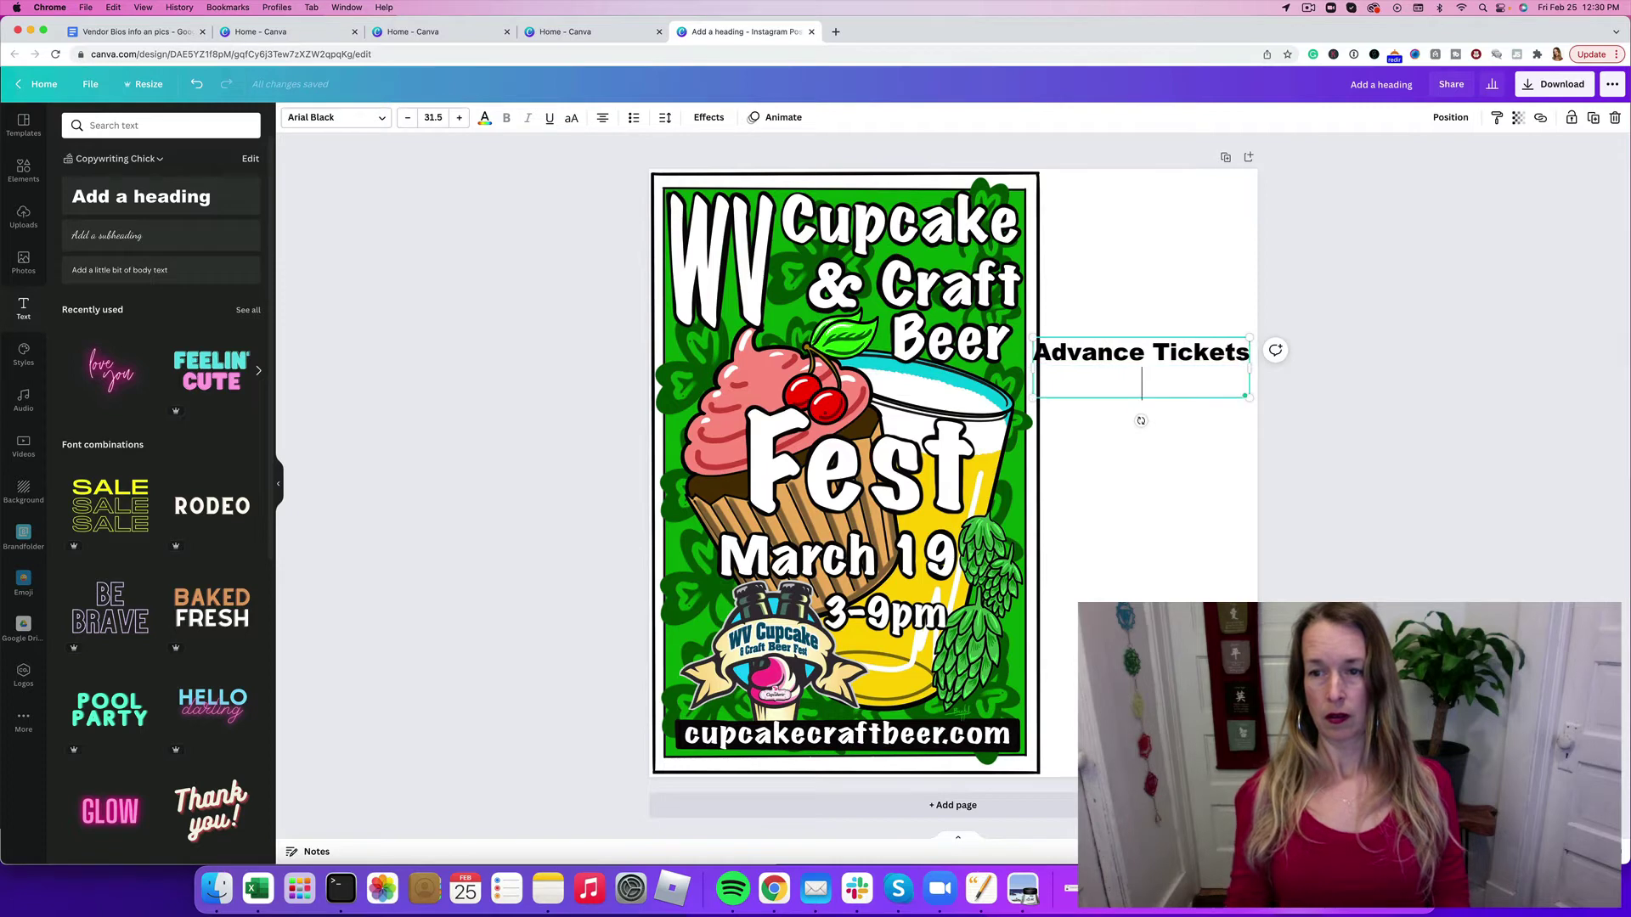
type("On Sale")
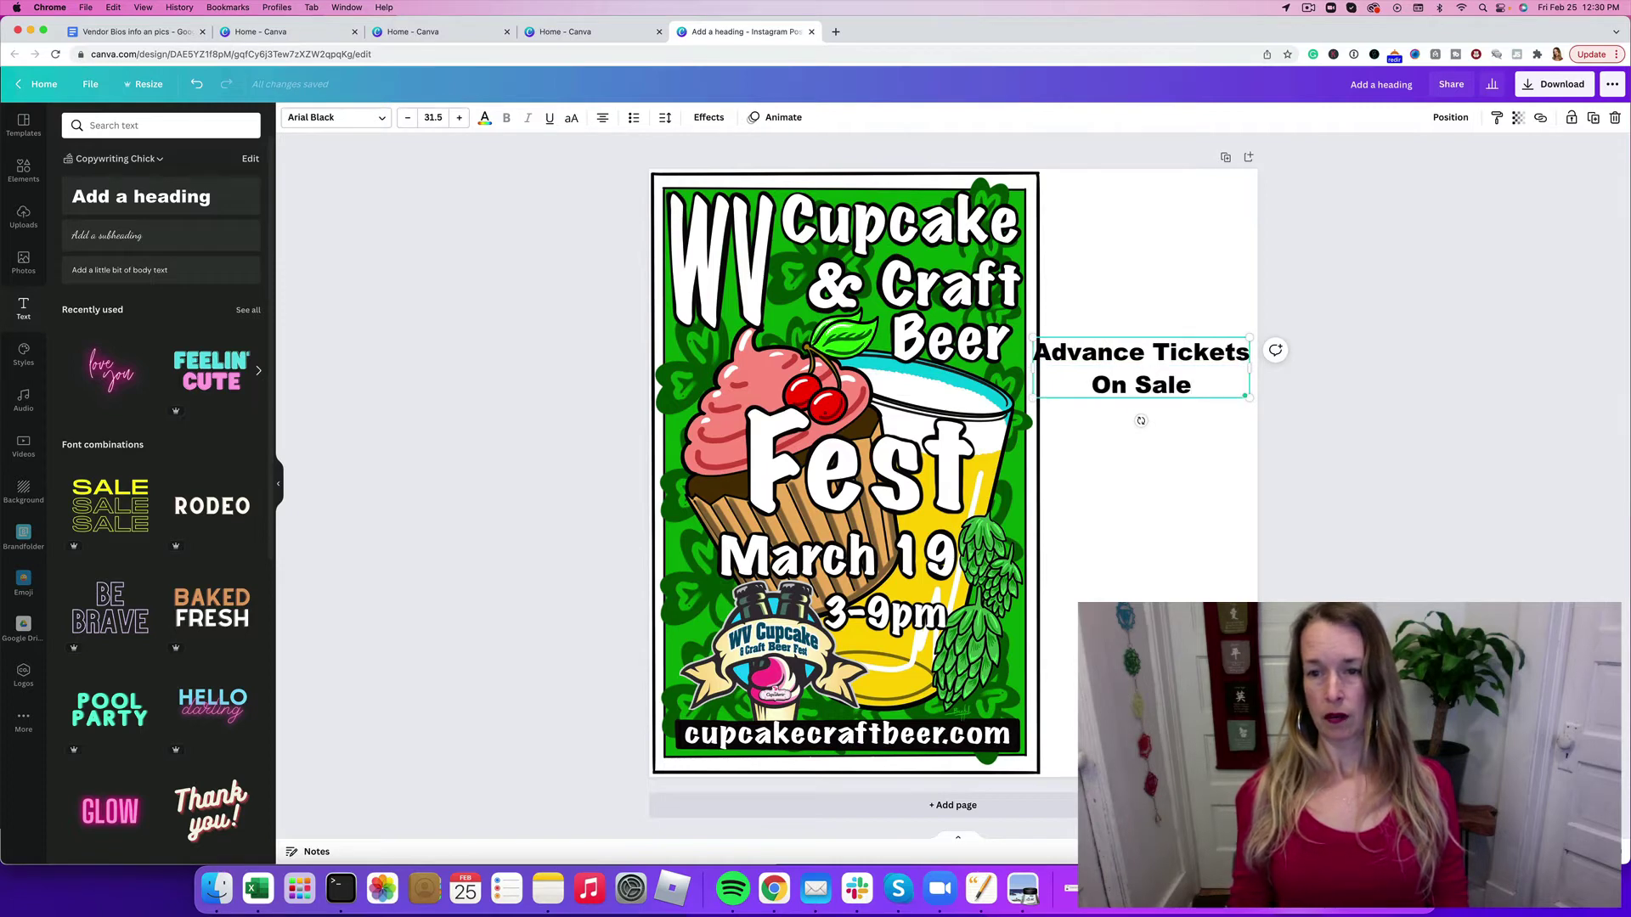
key("Return")
type("NOW!")
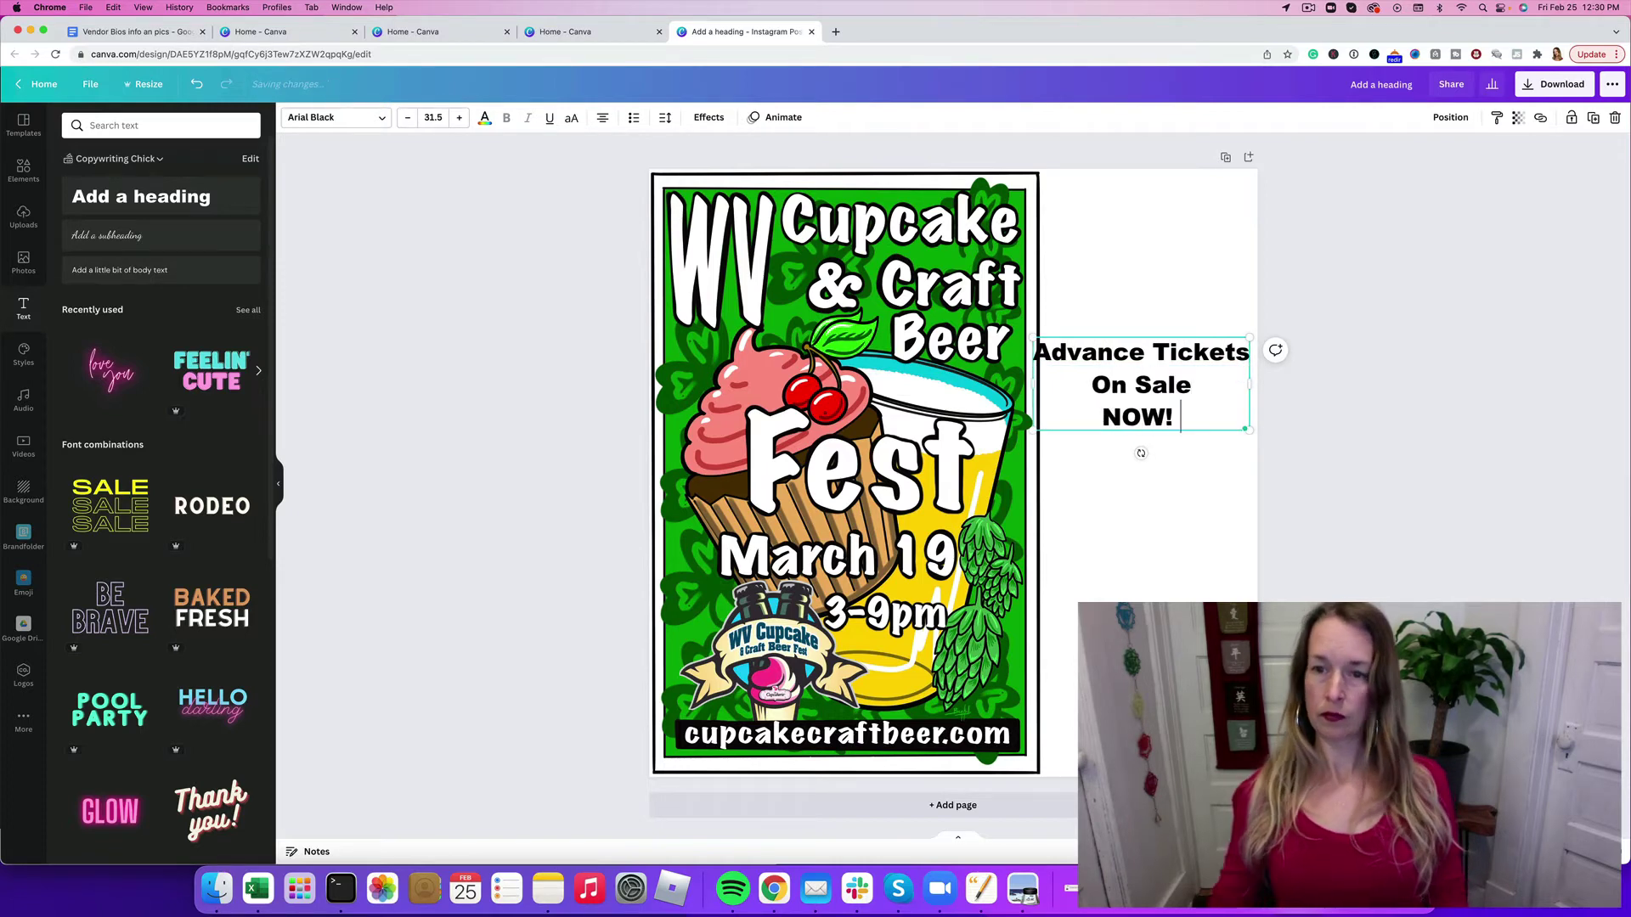
Step: Put 'Tickets' on its own line, then enlarge the heading and nudge it left
left_click_drag(1034, 337, 1043, 342)
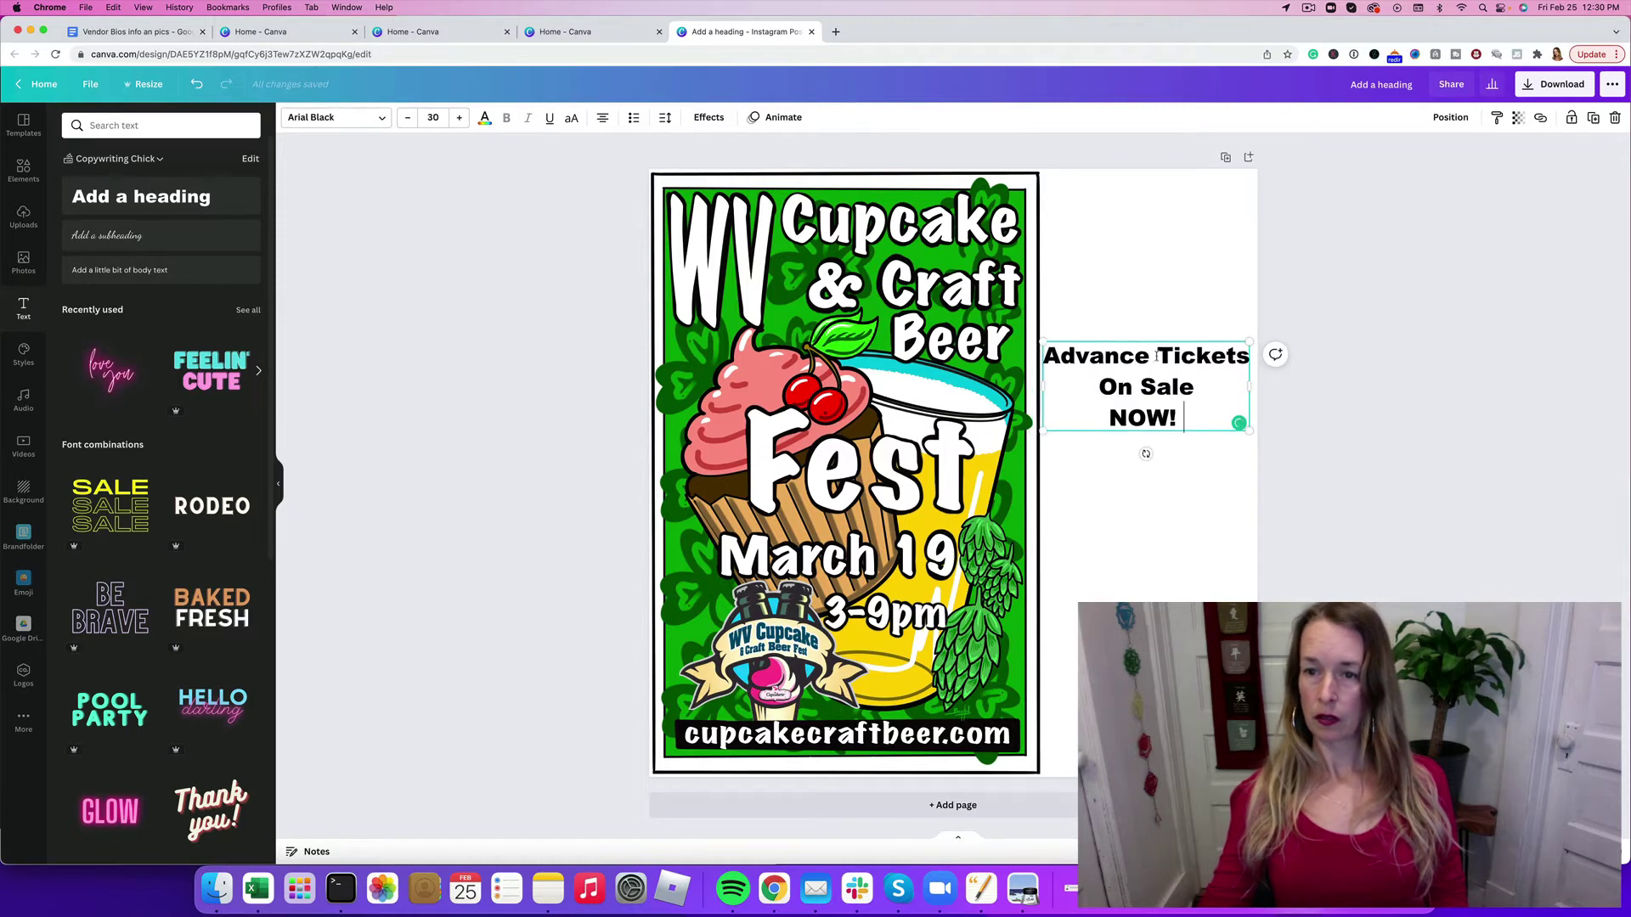
left_click(1157, 355)
key("BackSpace")
key("Return")
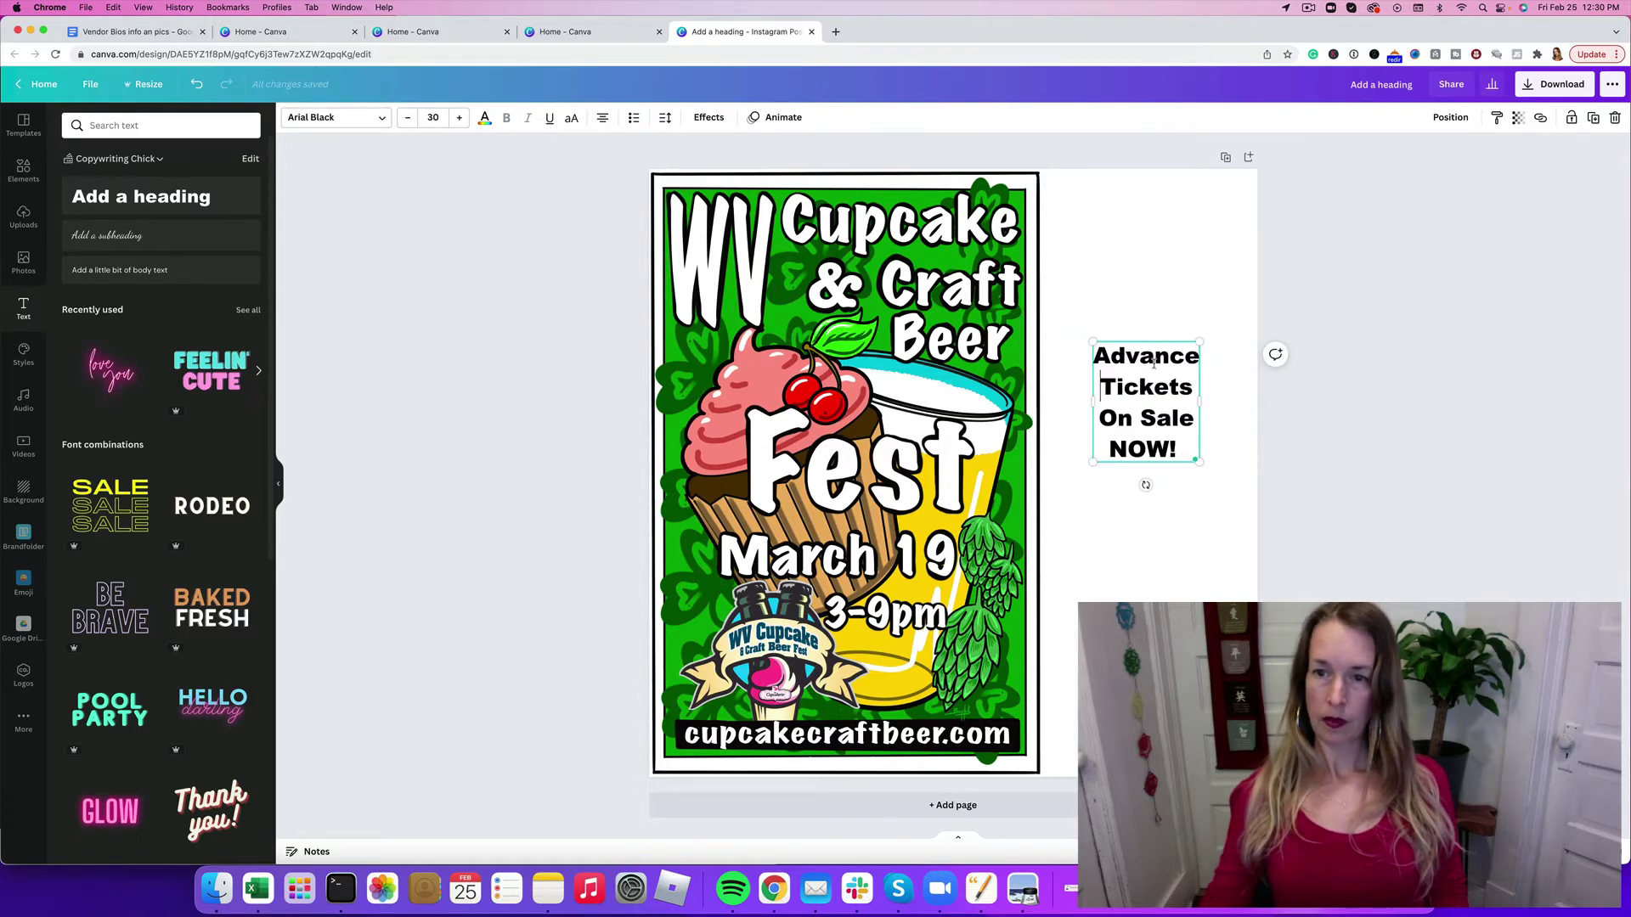
left_click(1194, 464)
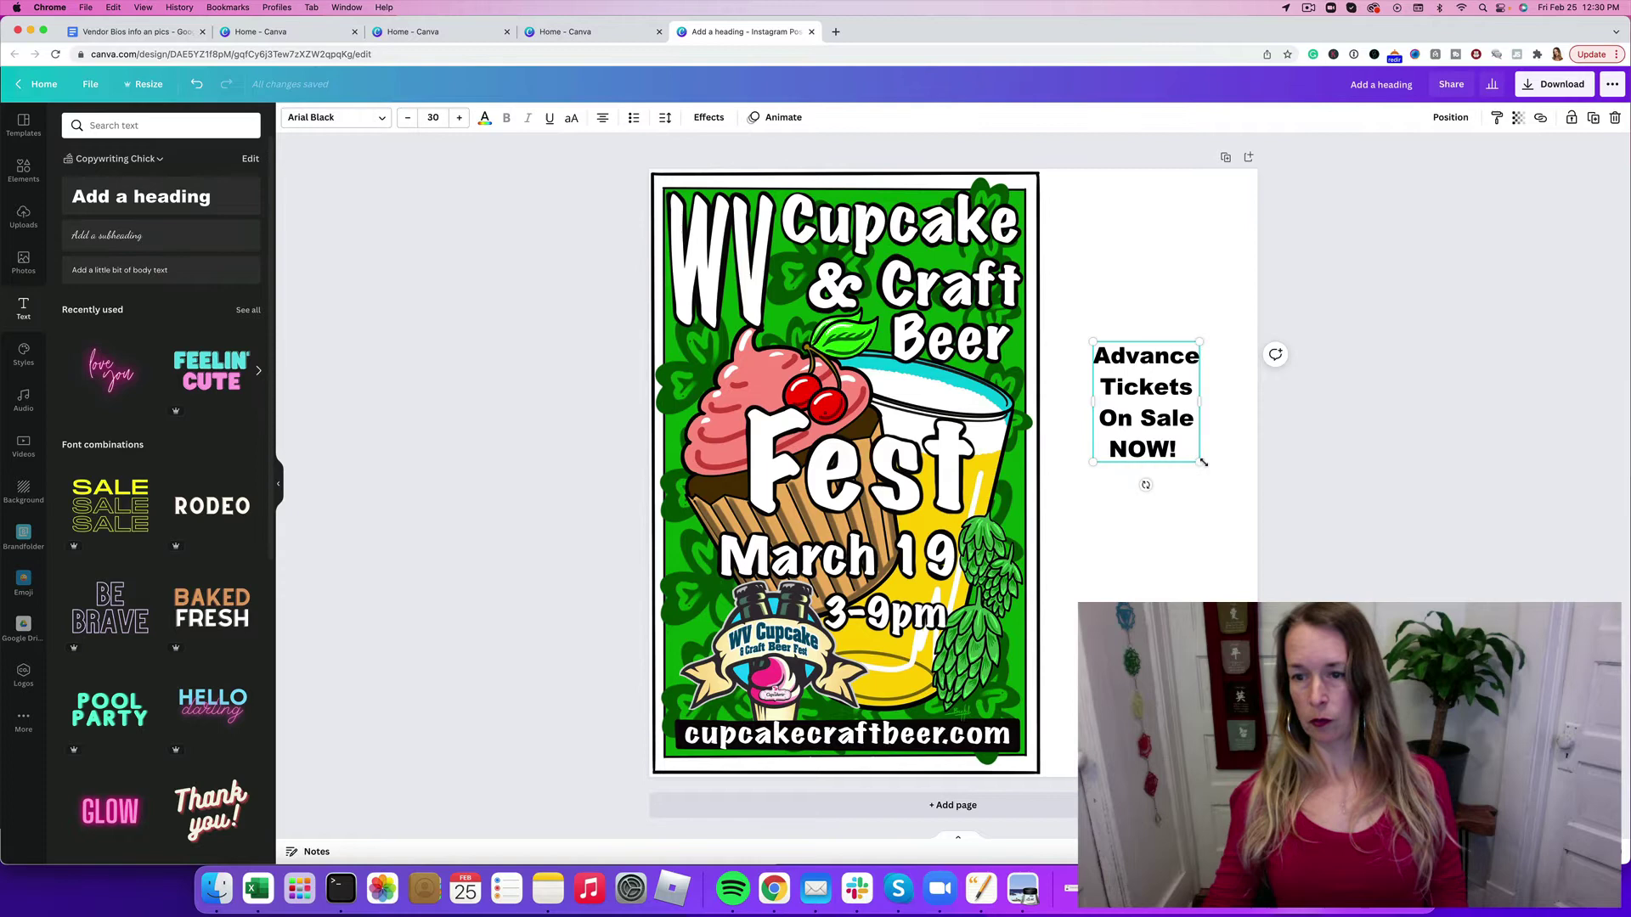
left_click_drag(1203, 462, 1253, 523)
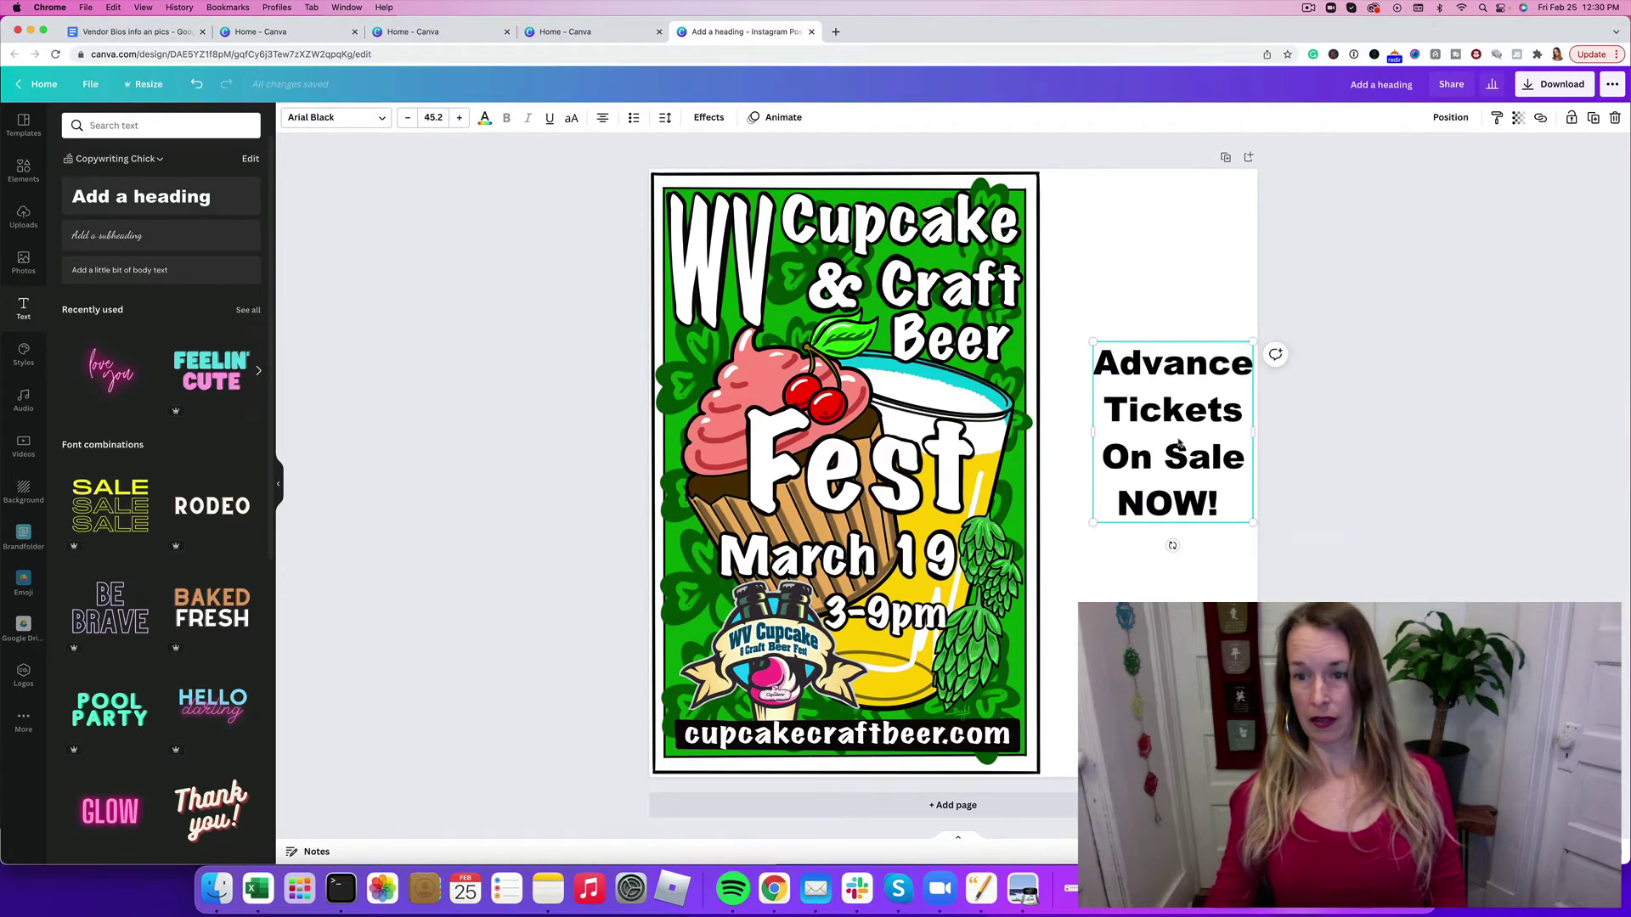
left_click_drag(1178, 443, 1148, 433)
Step: Add a square shape behind the Advance Tickets heading and trim its top and bottom to fit
left_click(575, 414)
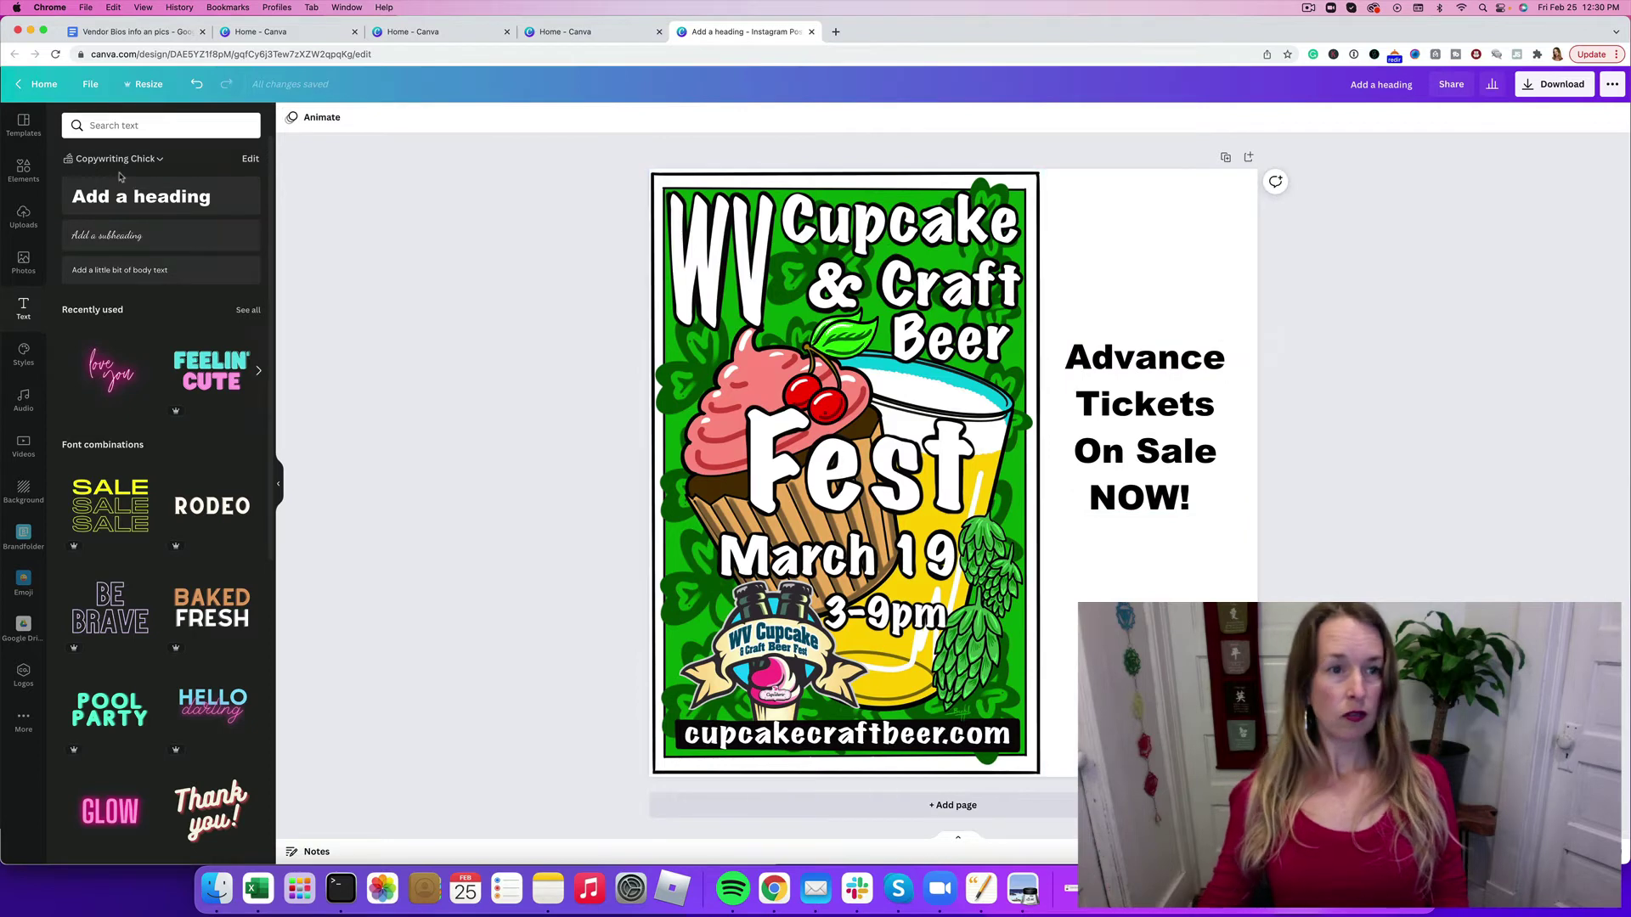
left_click(23, 218)
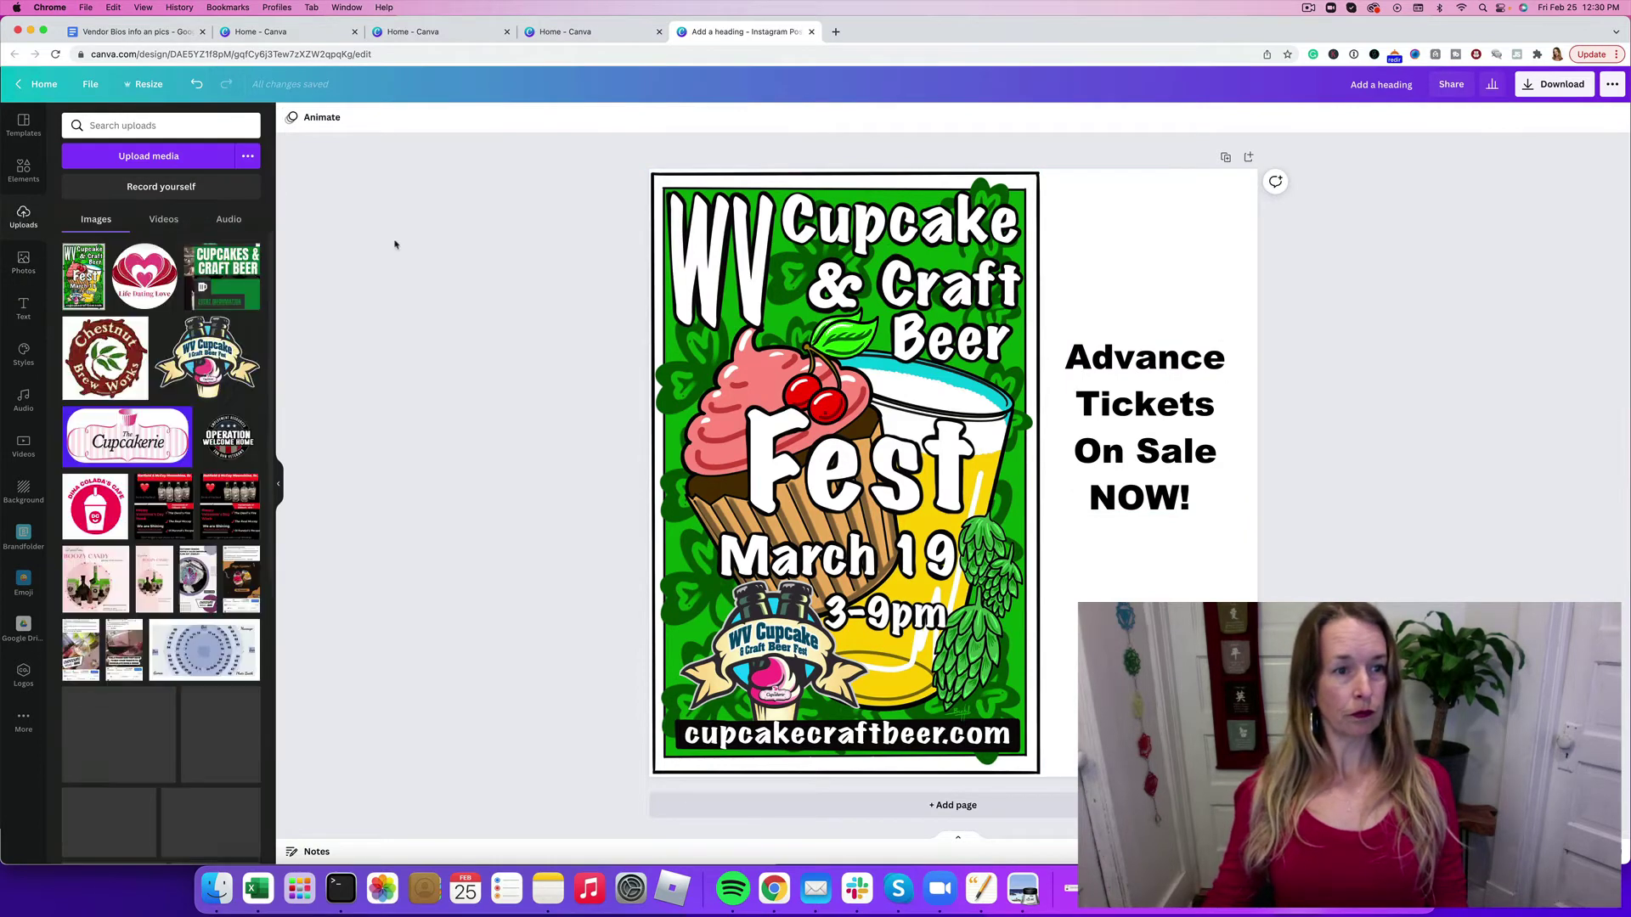
left_click(23, 170)
left_click(121, 308)
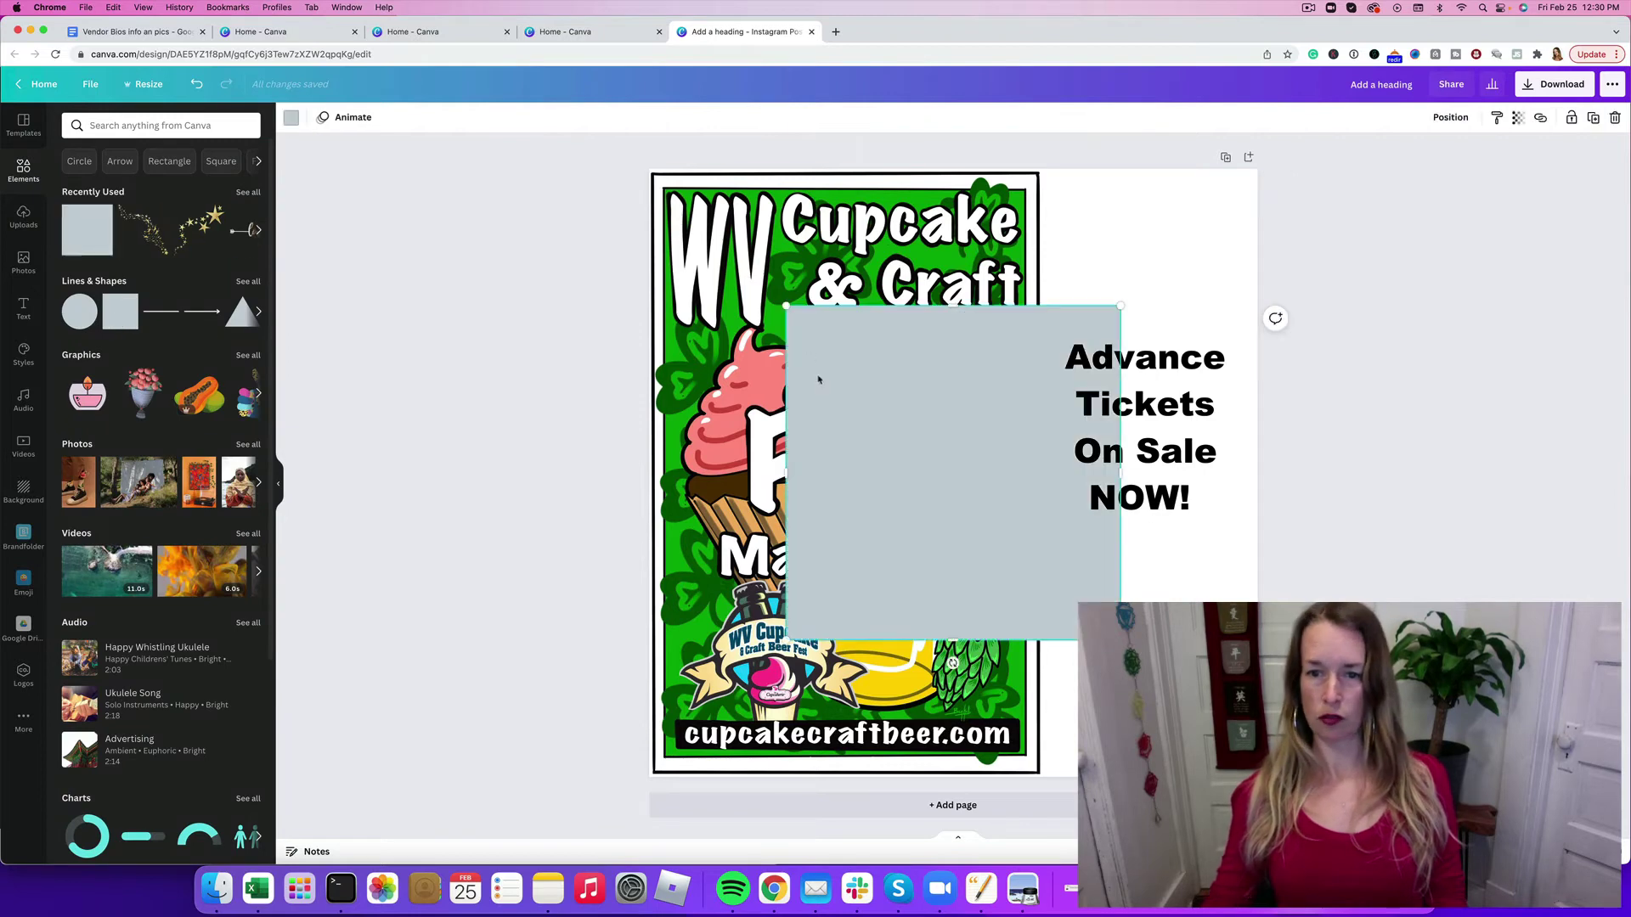
left_click_drag(818, 380, 1198, 424)
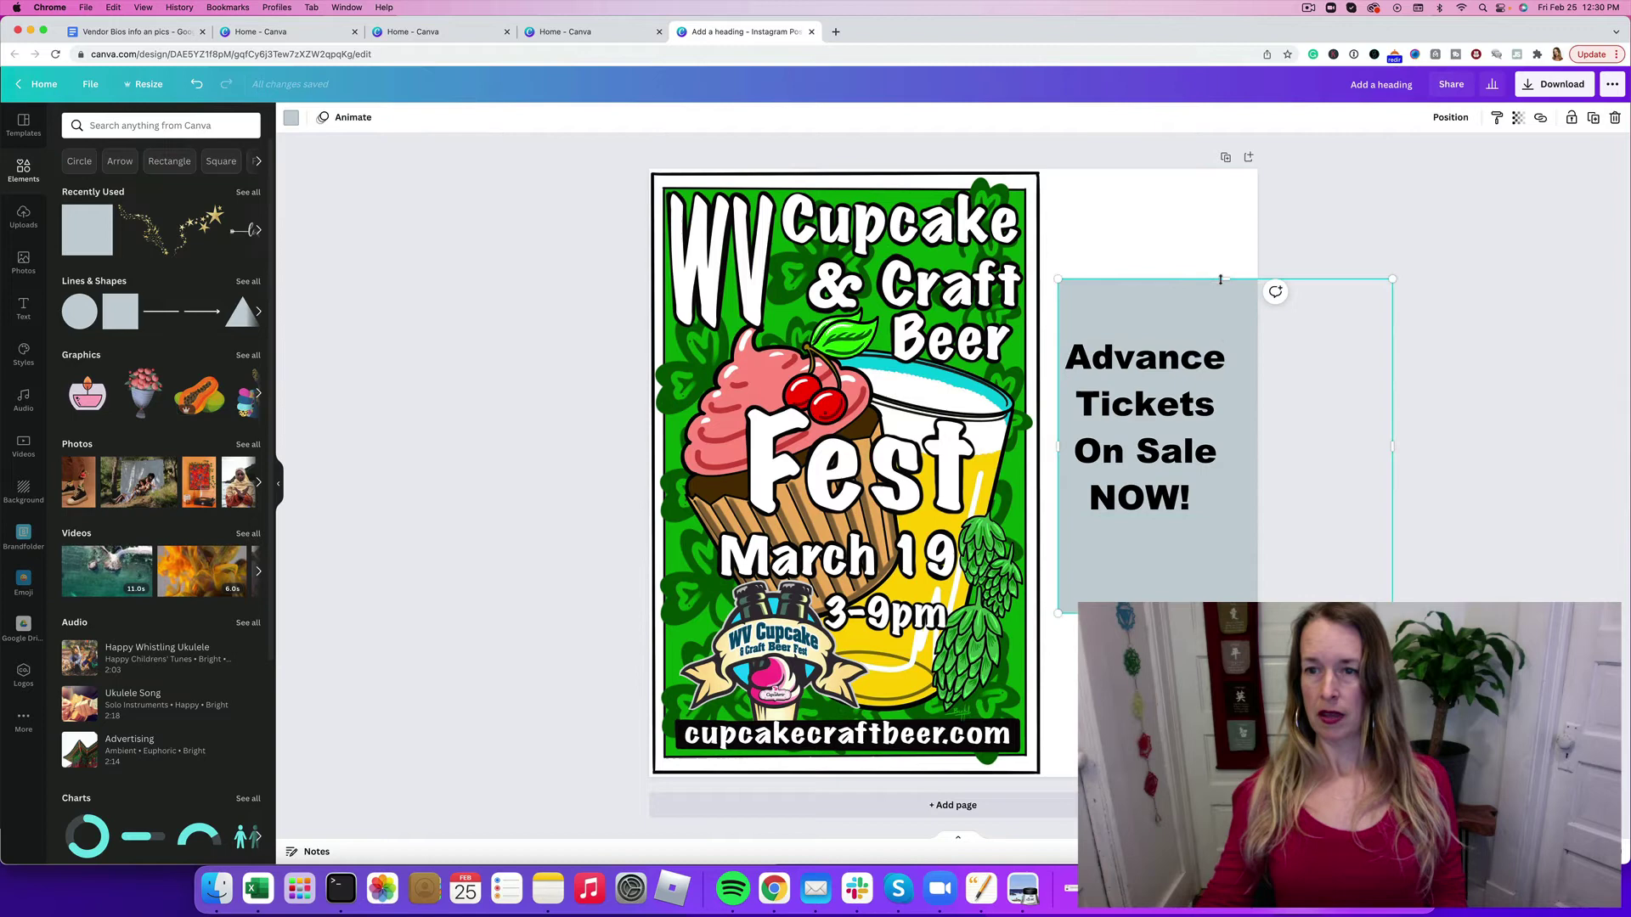
left_click_drag(1220, 280, 1221, 329)
left_click_drag(1223, 612, 1163, 534)
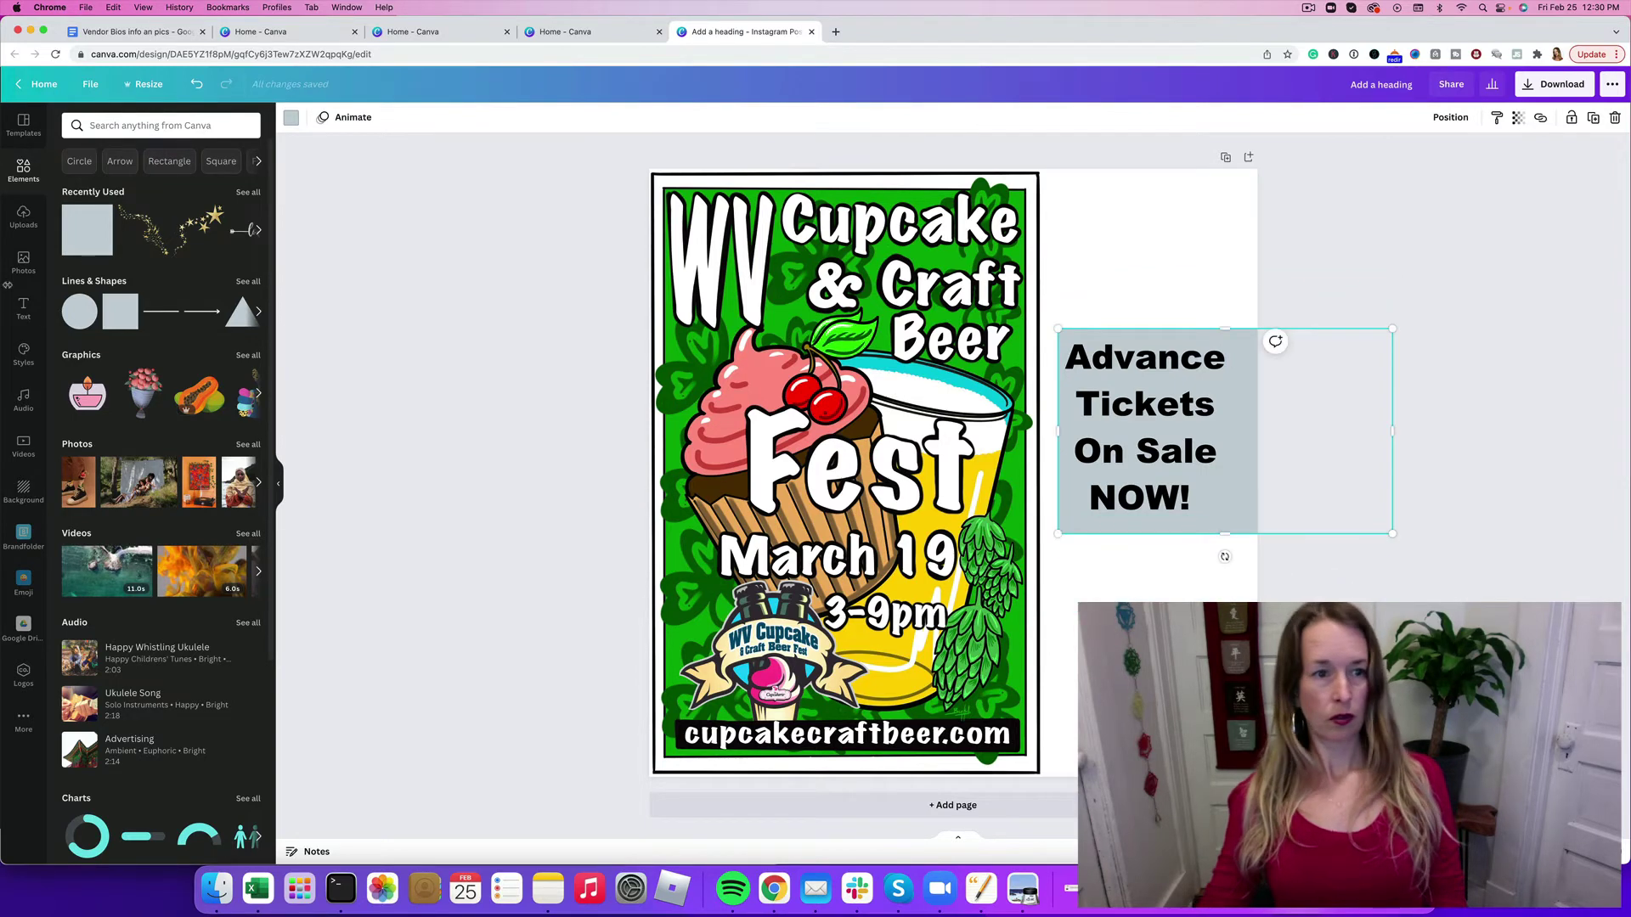
Step: Colour the box yellow using the poster's photo colours
left_click(293, 119)
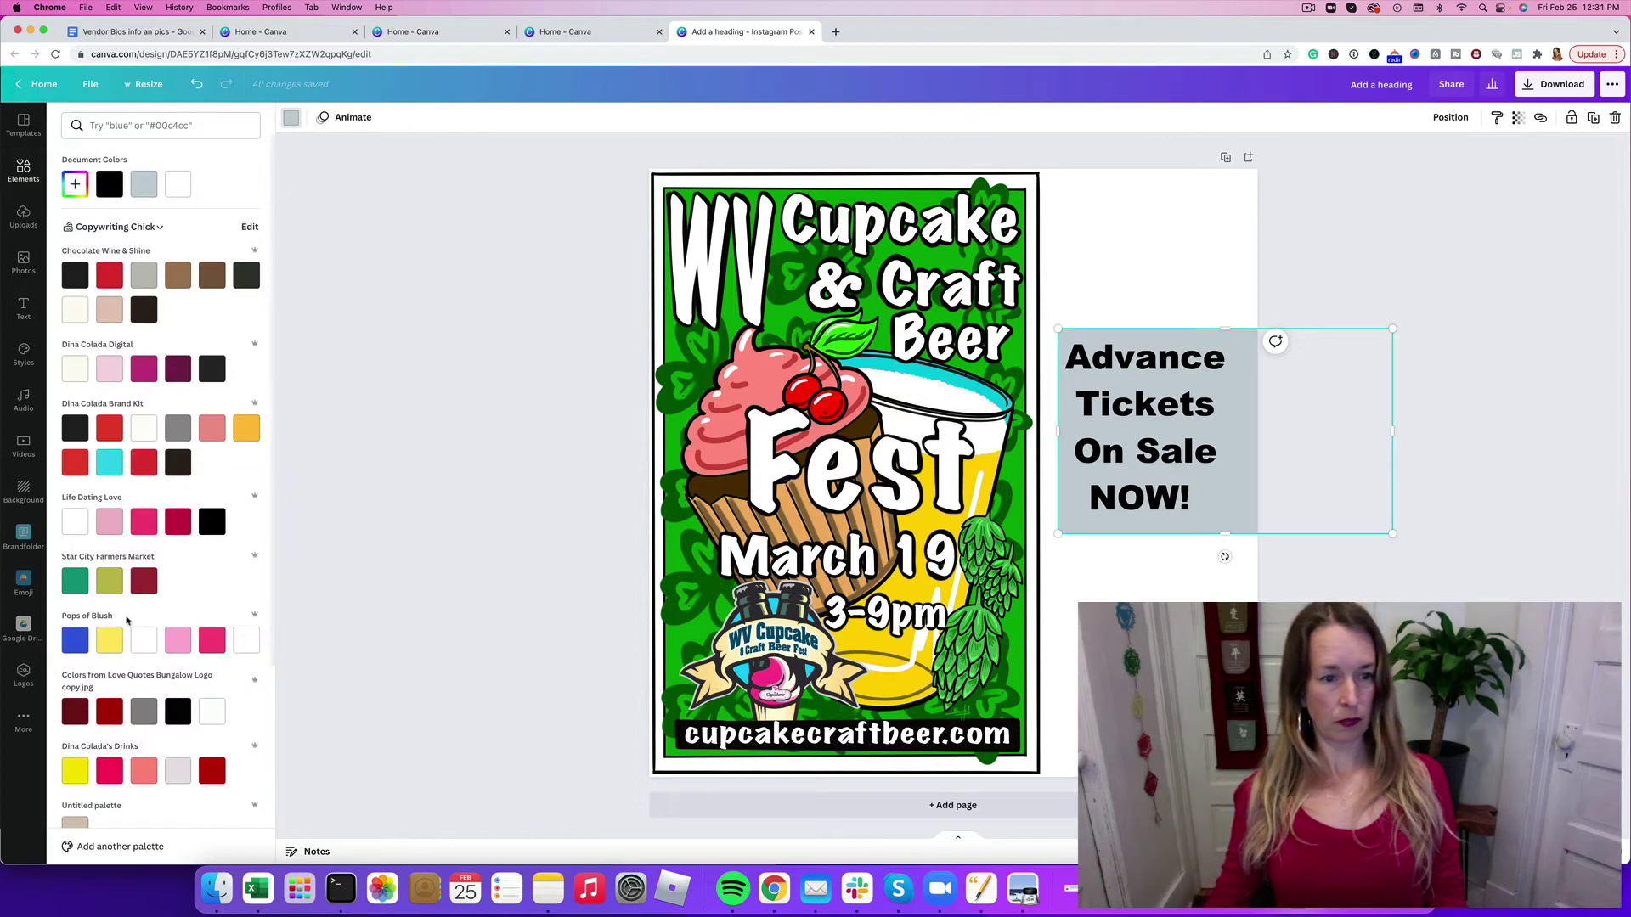
scroll(209, 243, "down", 5)
left_click(246, 637)
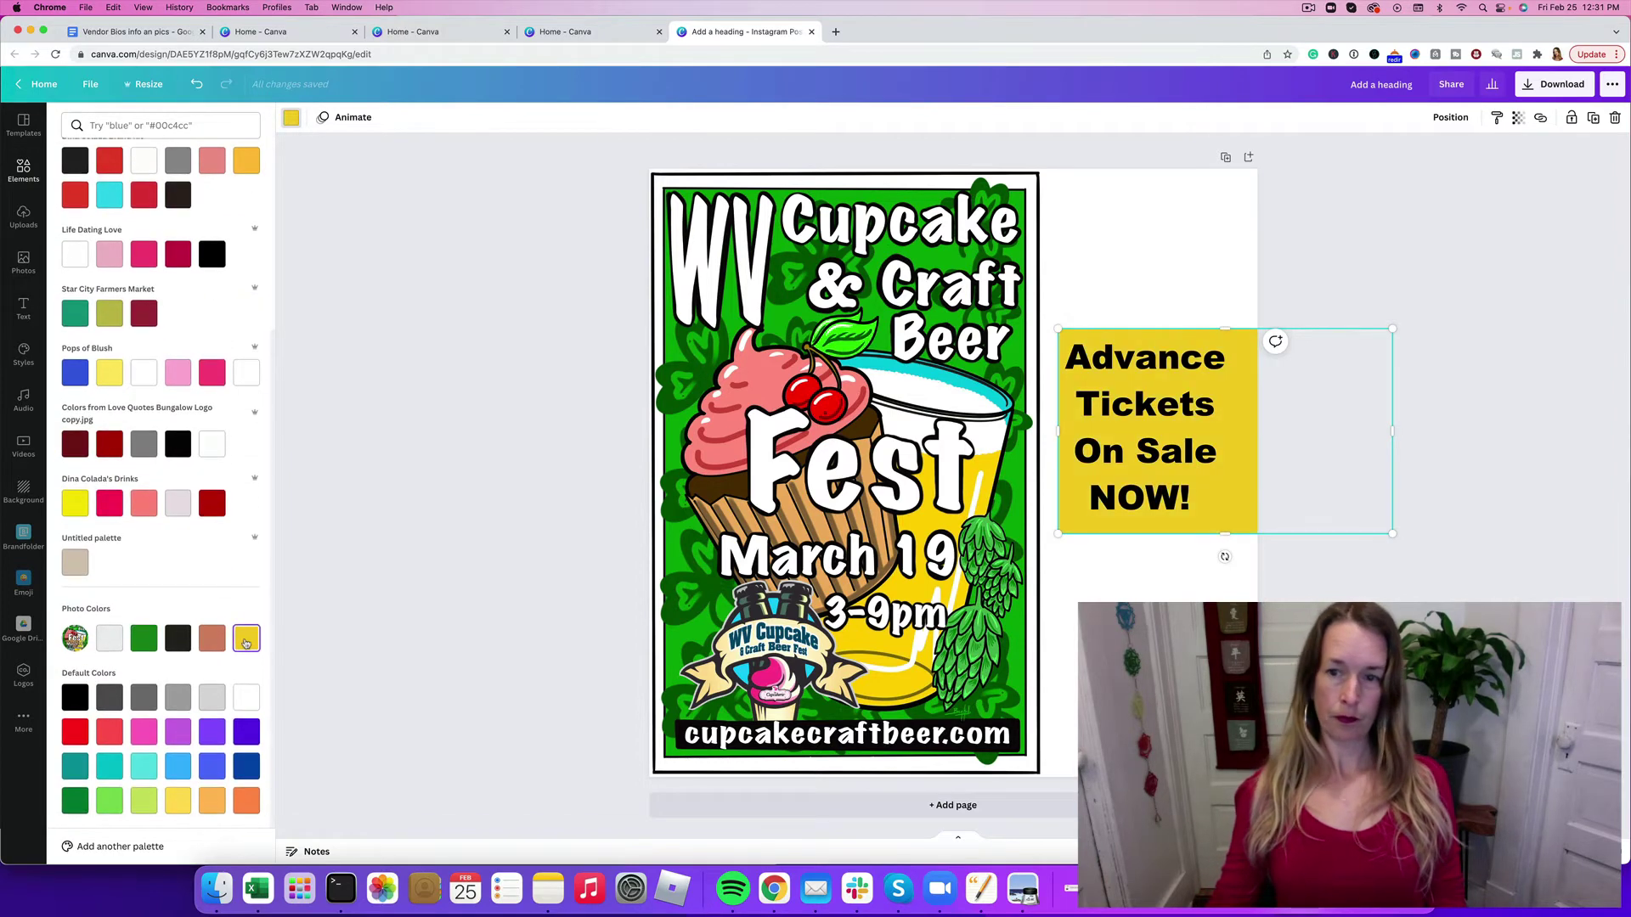
key("Escape")
Step: Try light green, bright green and yellow photo-colour swatches on the page background, ending on green
left_click(1390, 290)
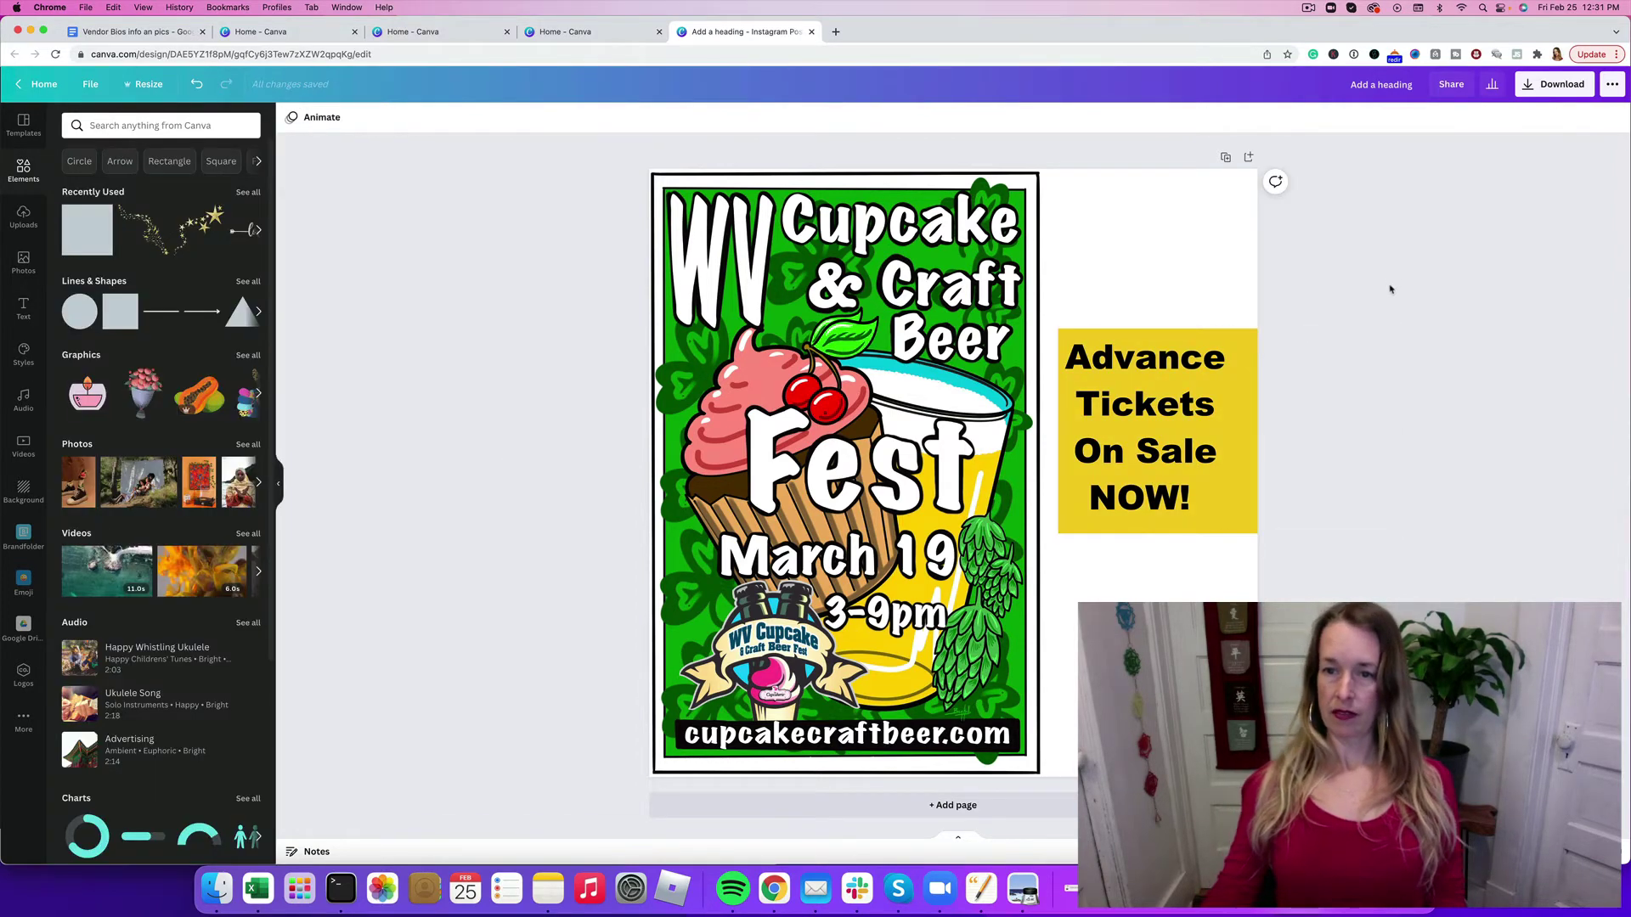
left_click(1189, 450)
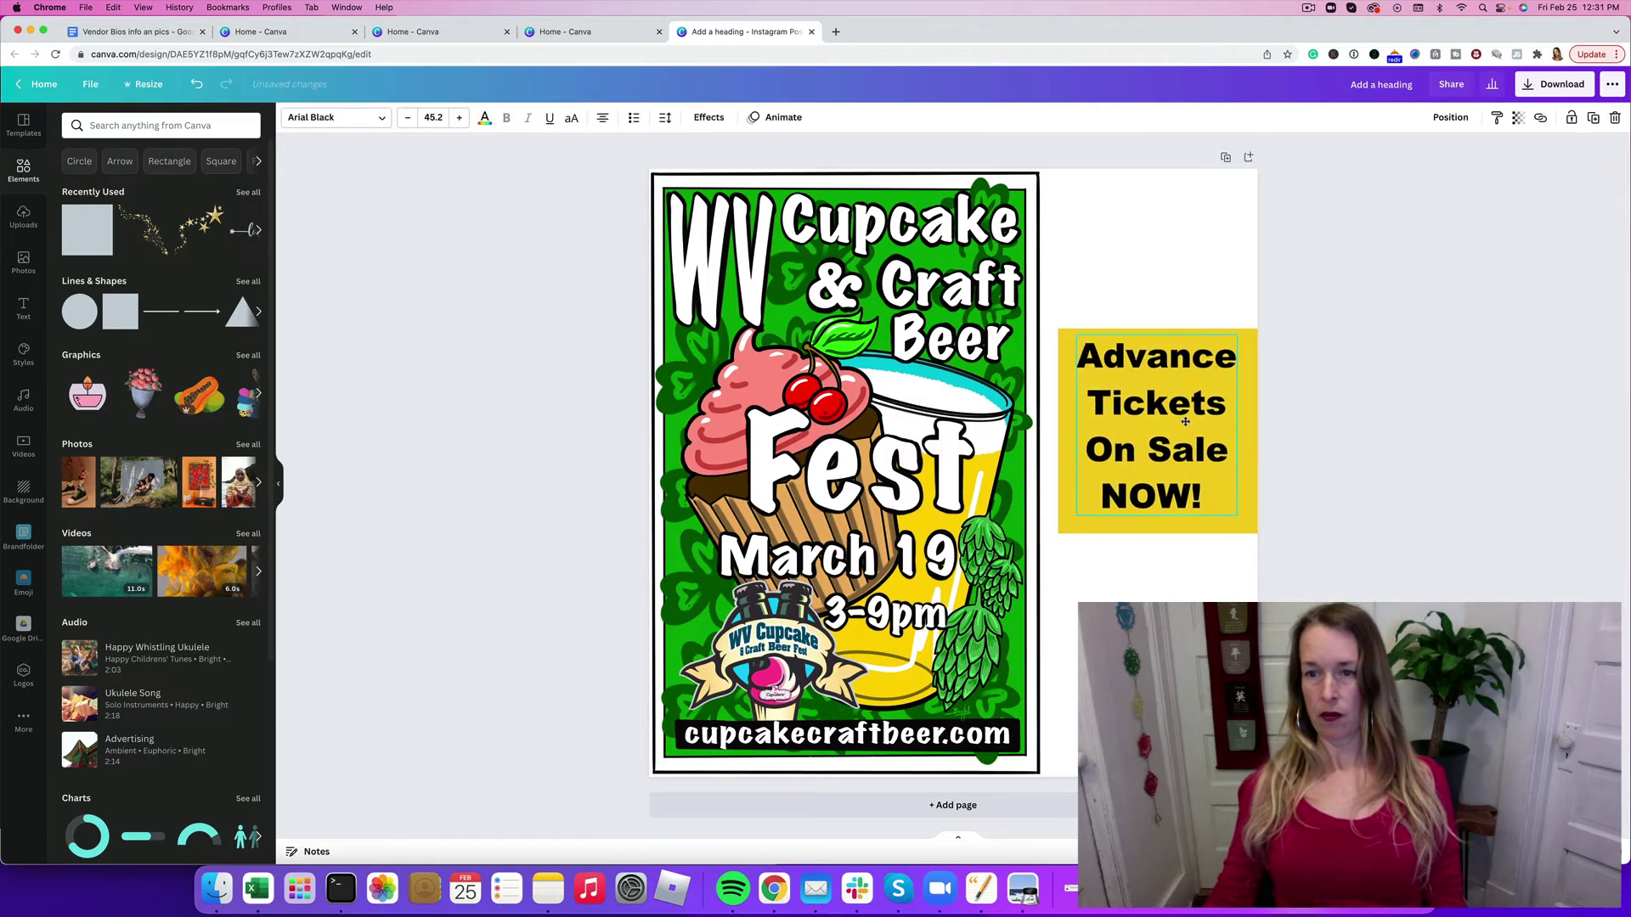
left_click(479, 332)
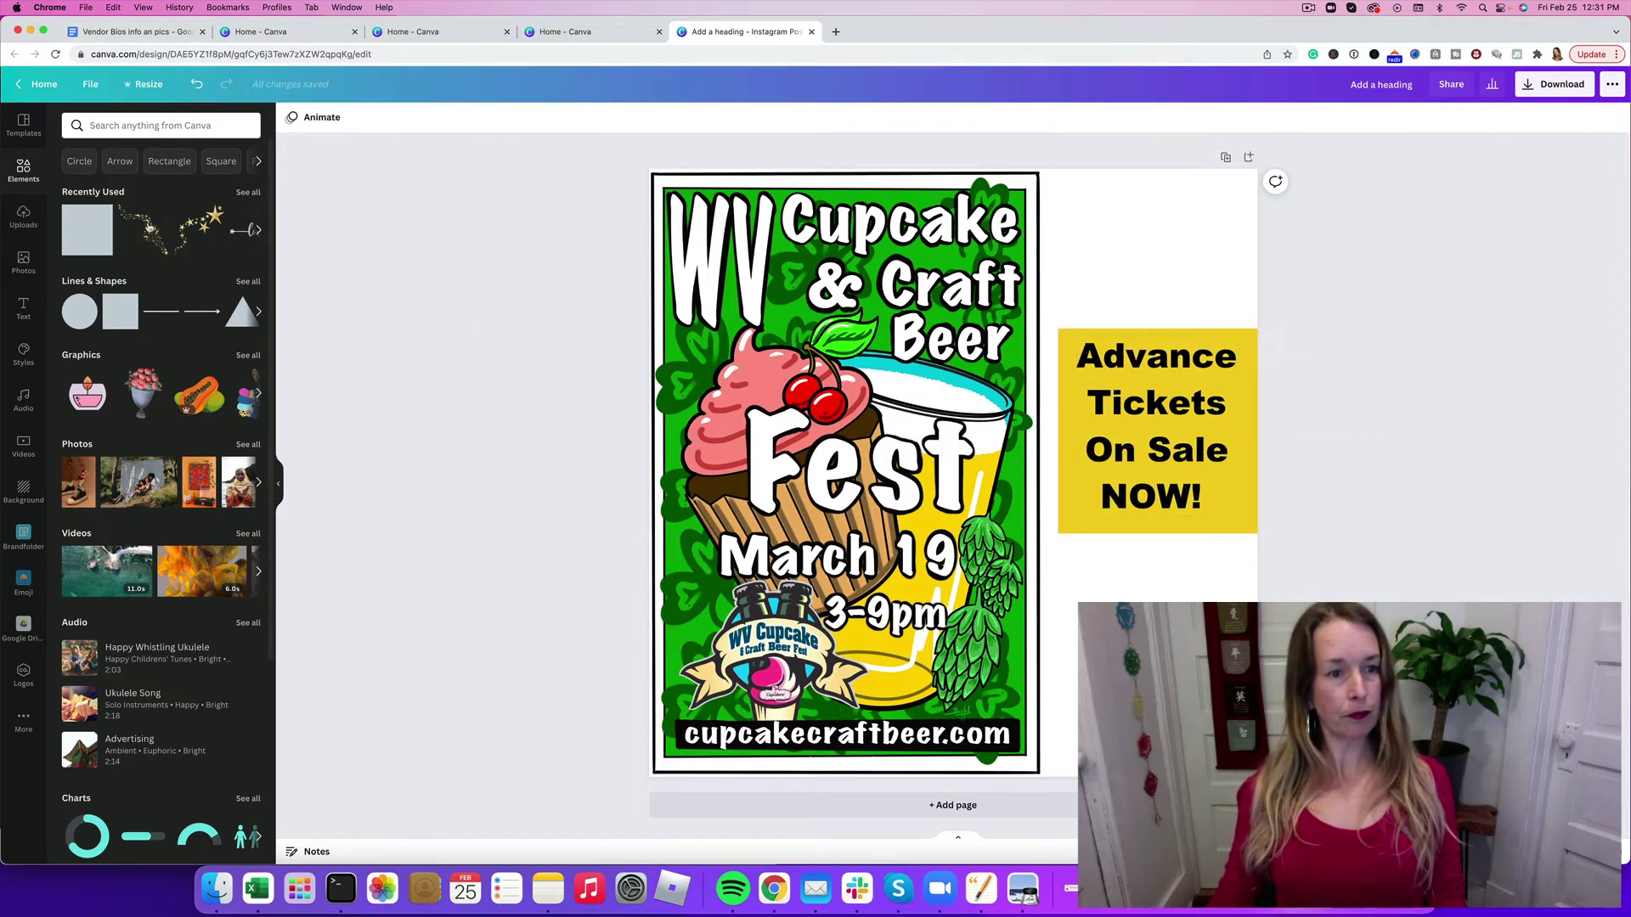
left_click(1203, 207)
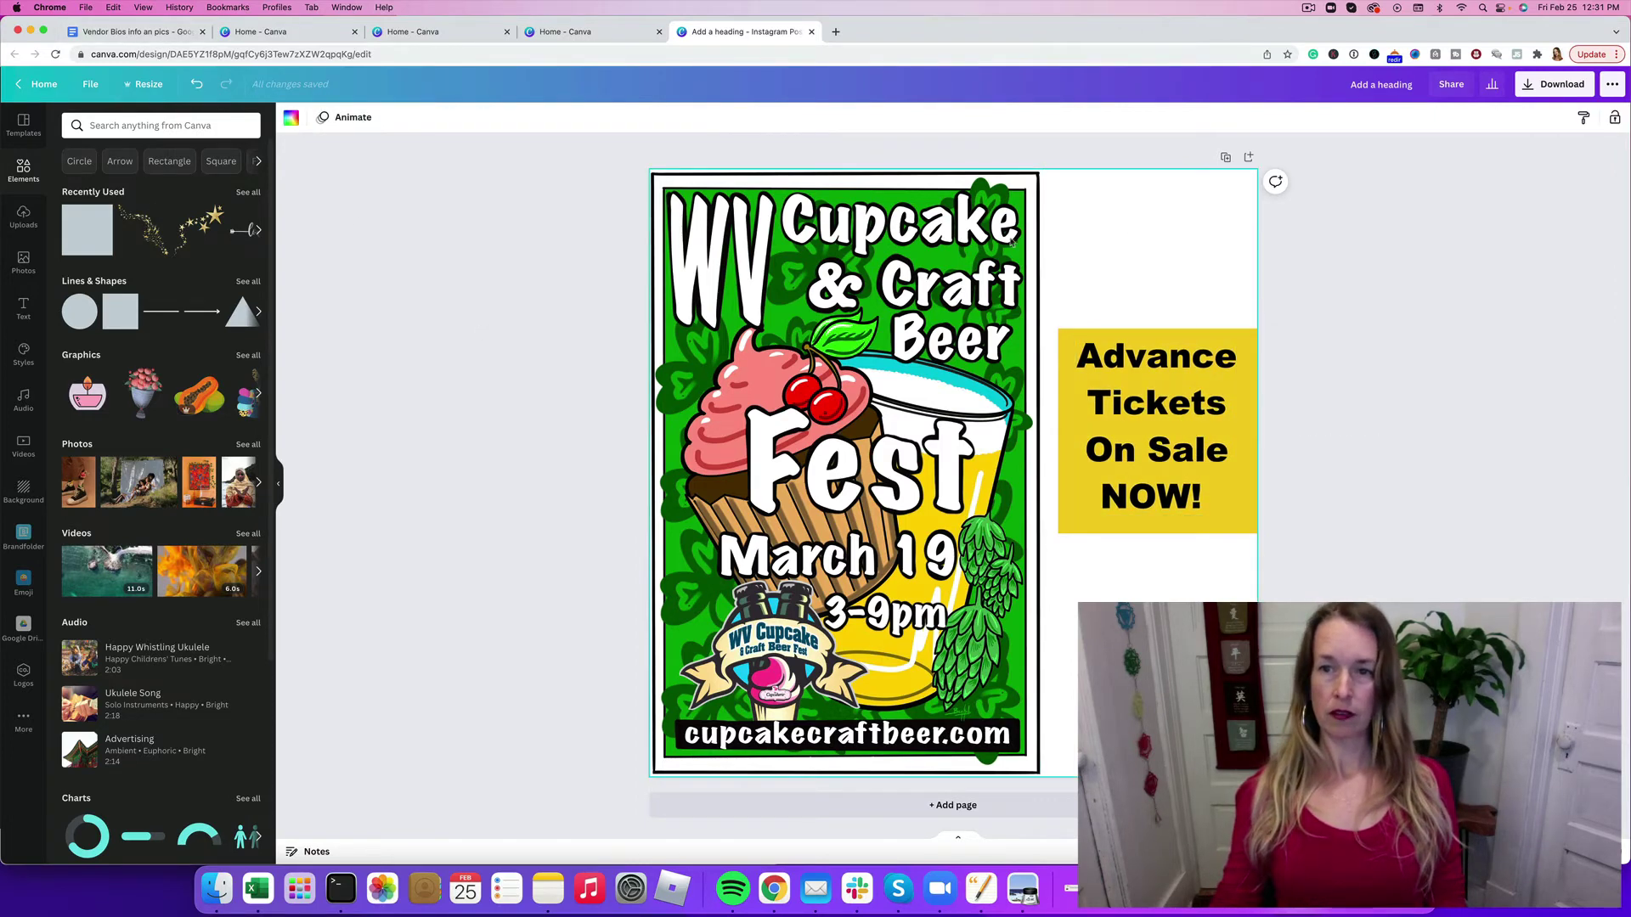
left_click(289, 119)
scroll(237, 561, "down", 5)
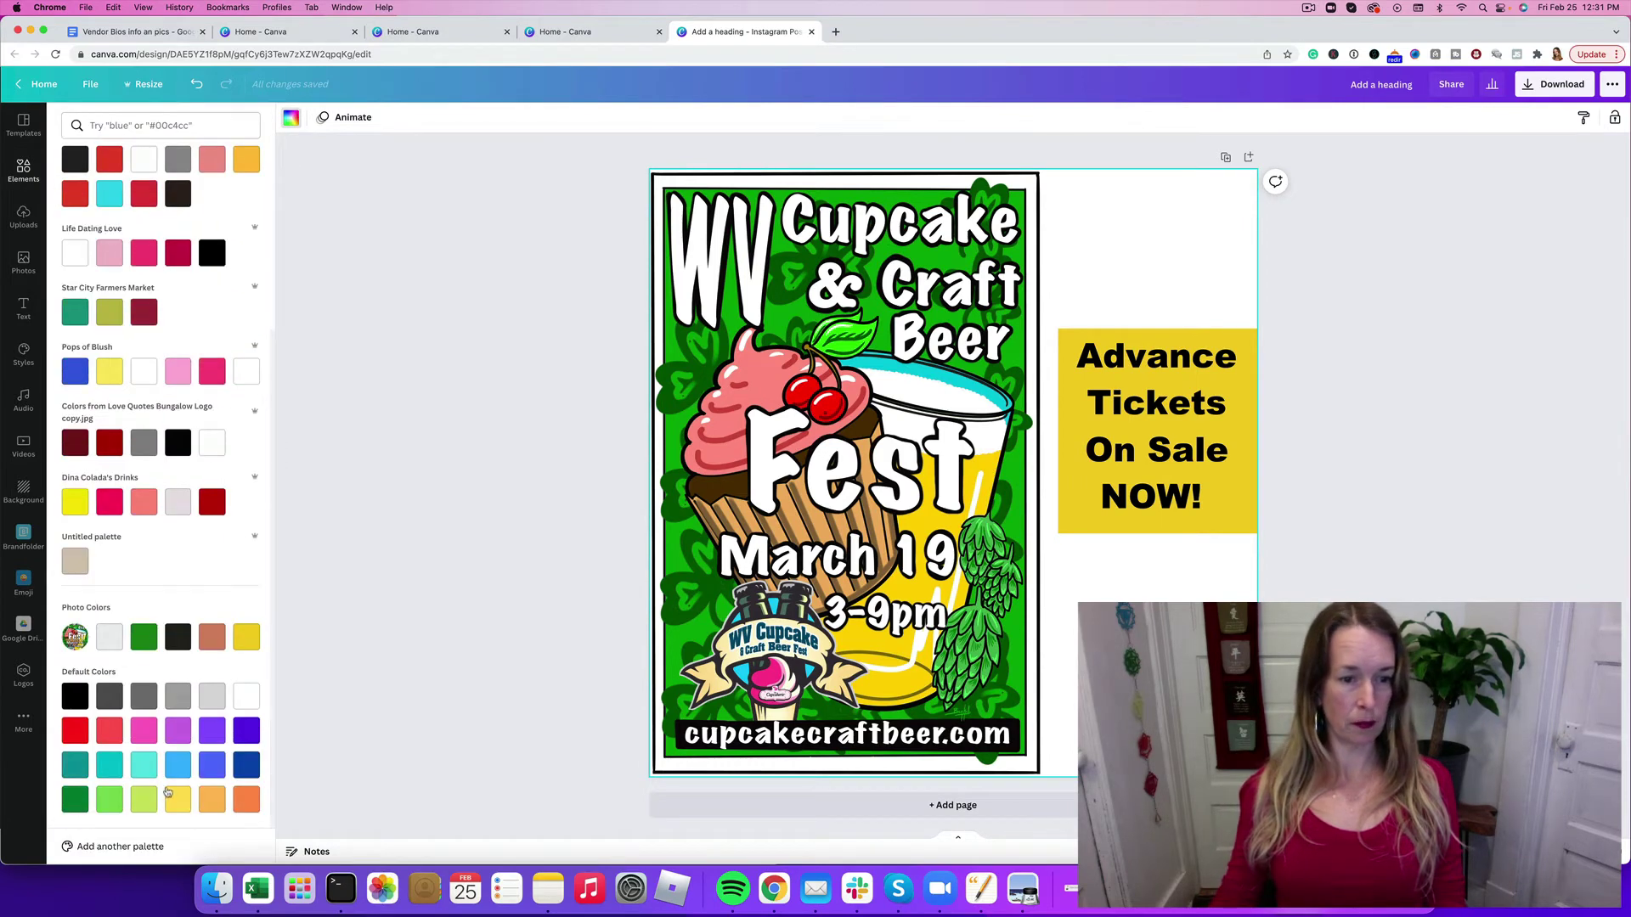
left_click(142, 802)
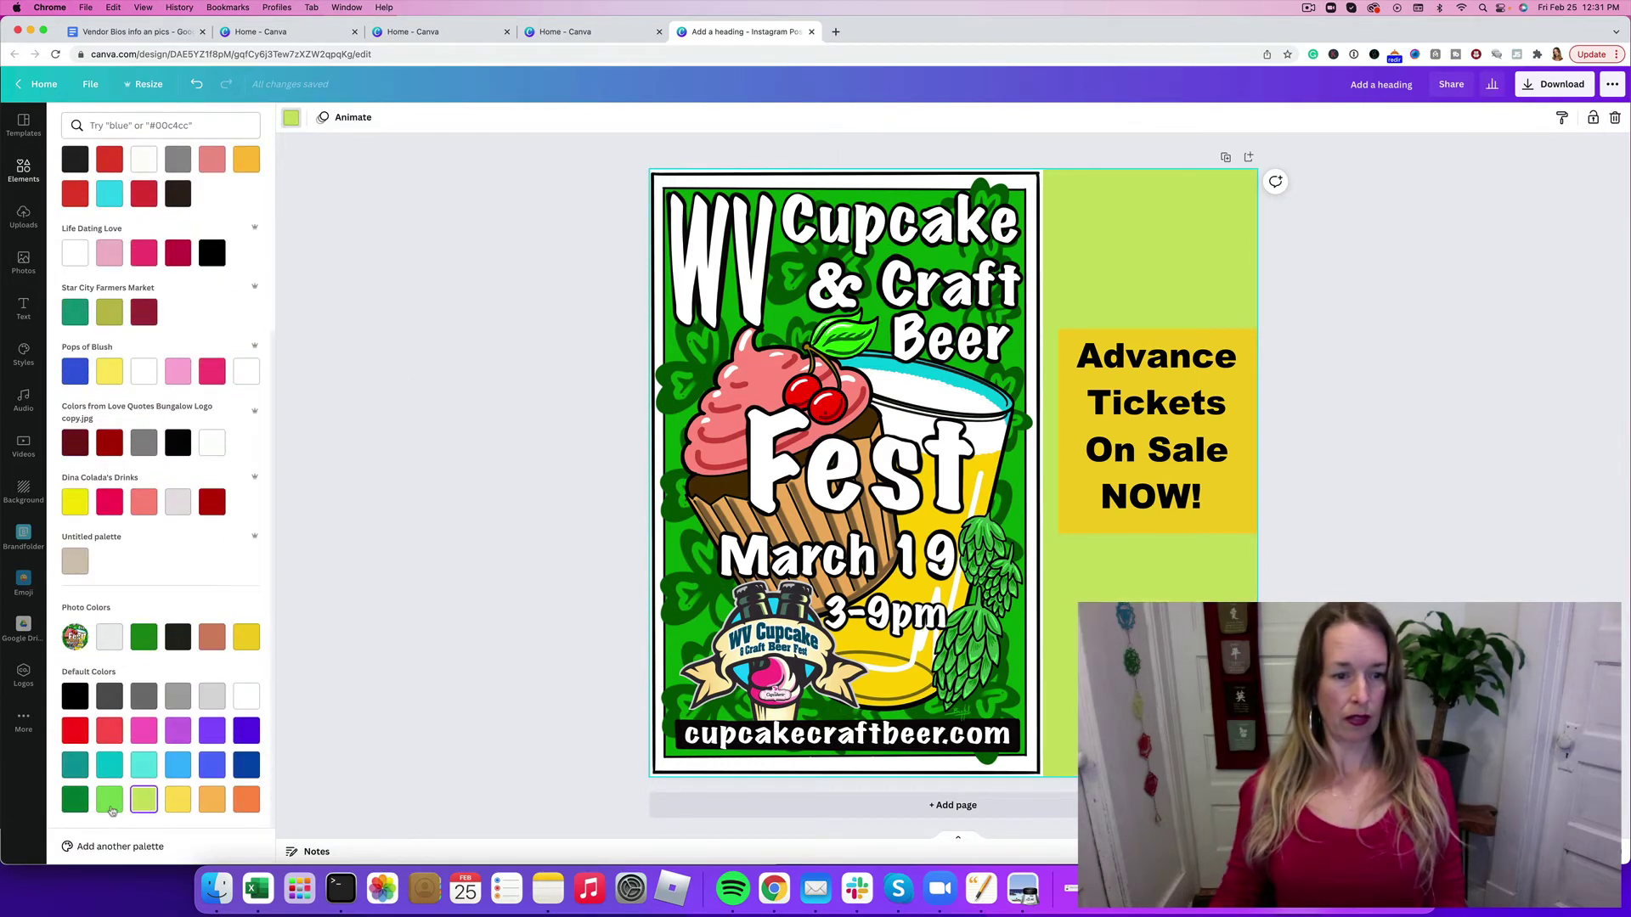
left_click(111, 805)
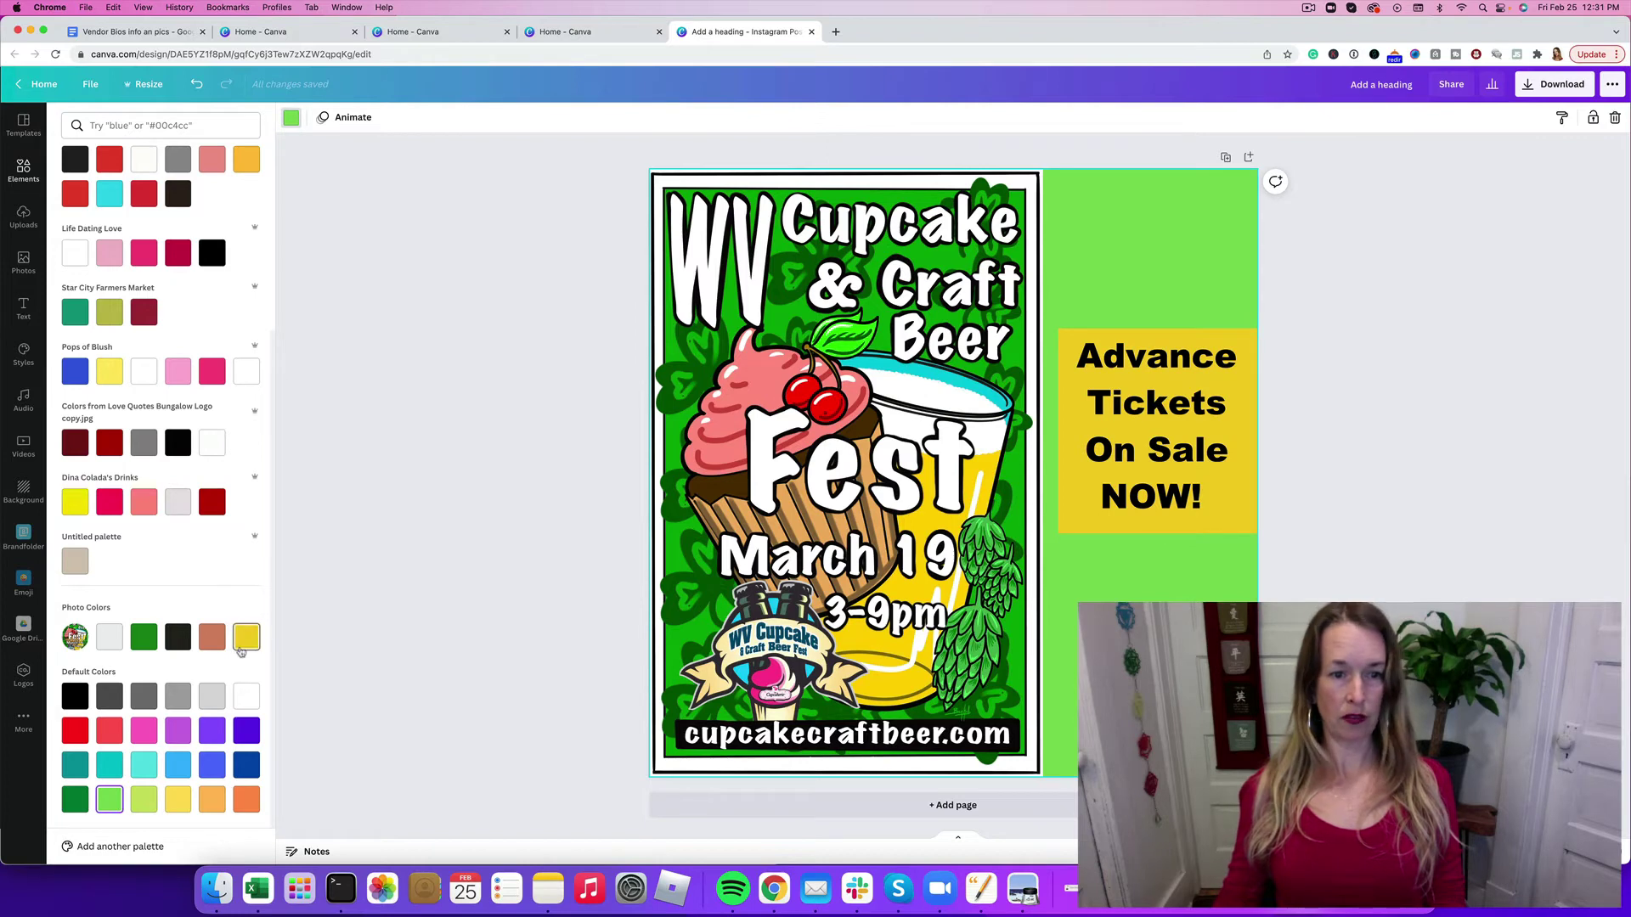
left_click(246, 643)
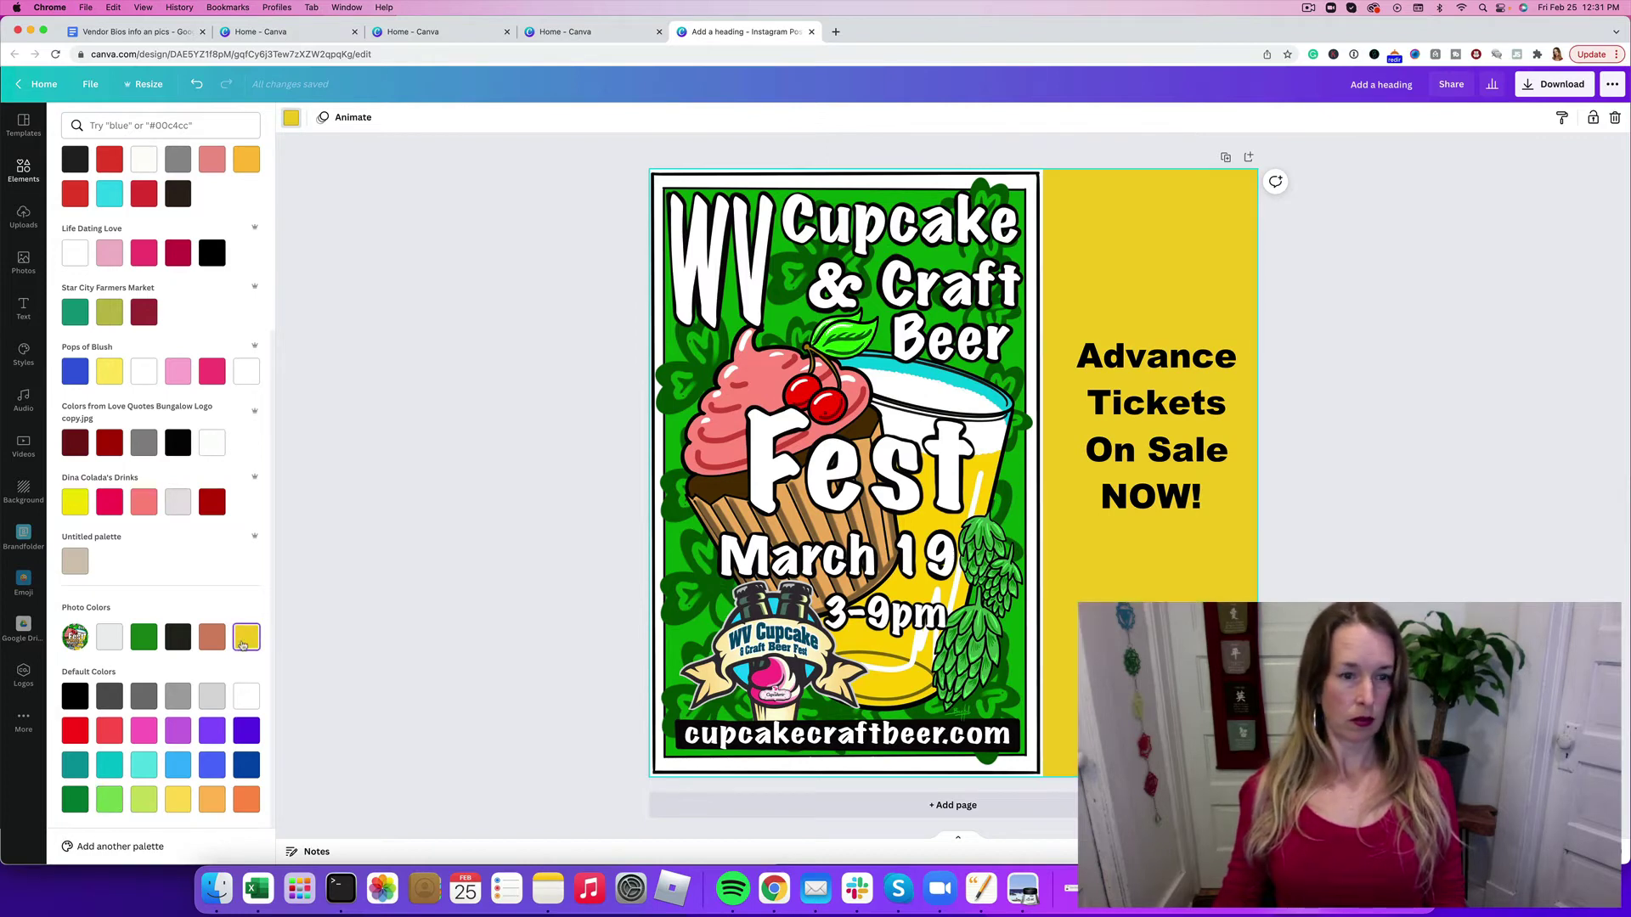
left_click(141, 642)
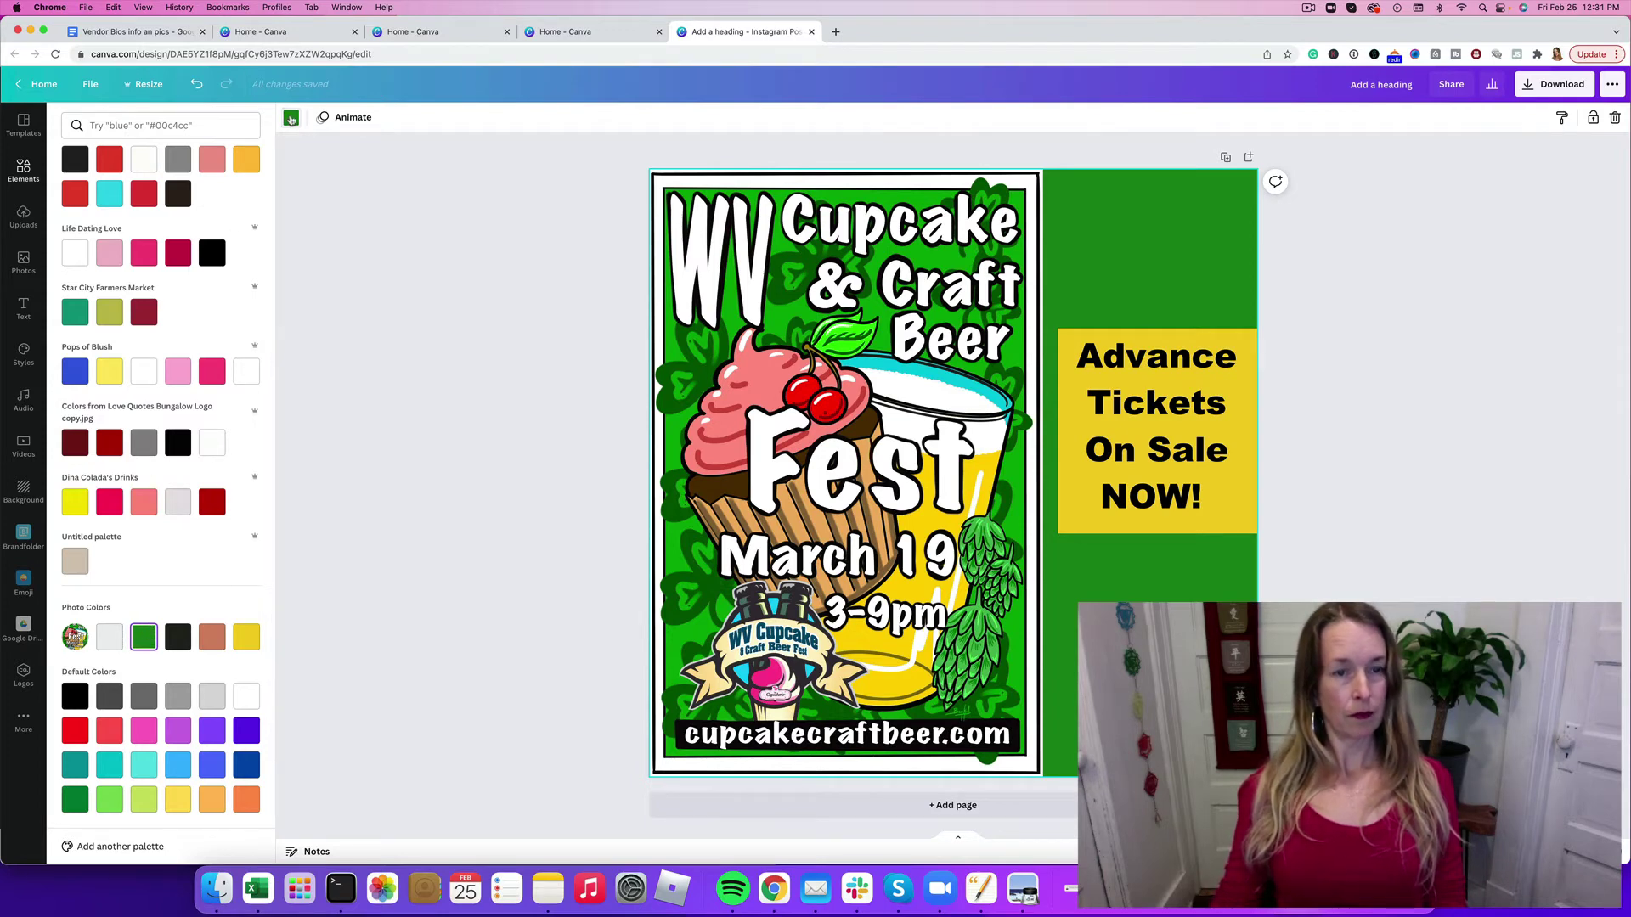
Step: Set the page background to the custom light green #83D882
left_click(290, 120)
left_click(291, 119)
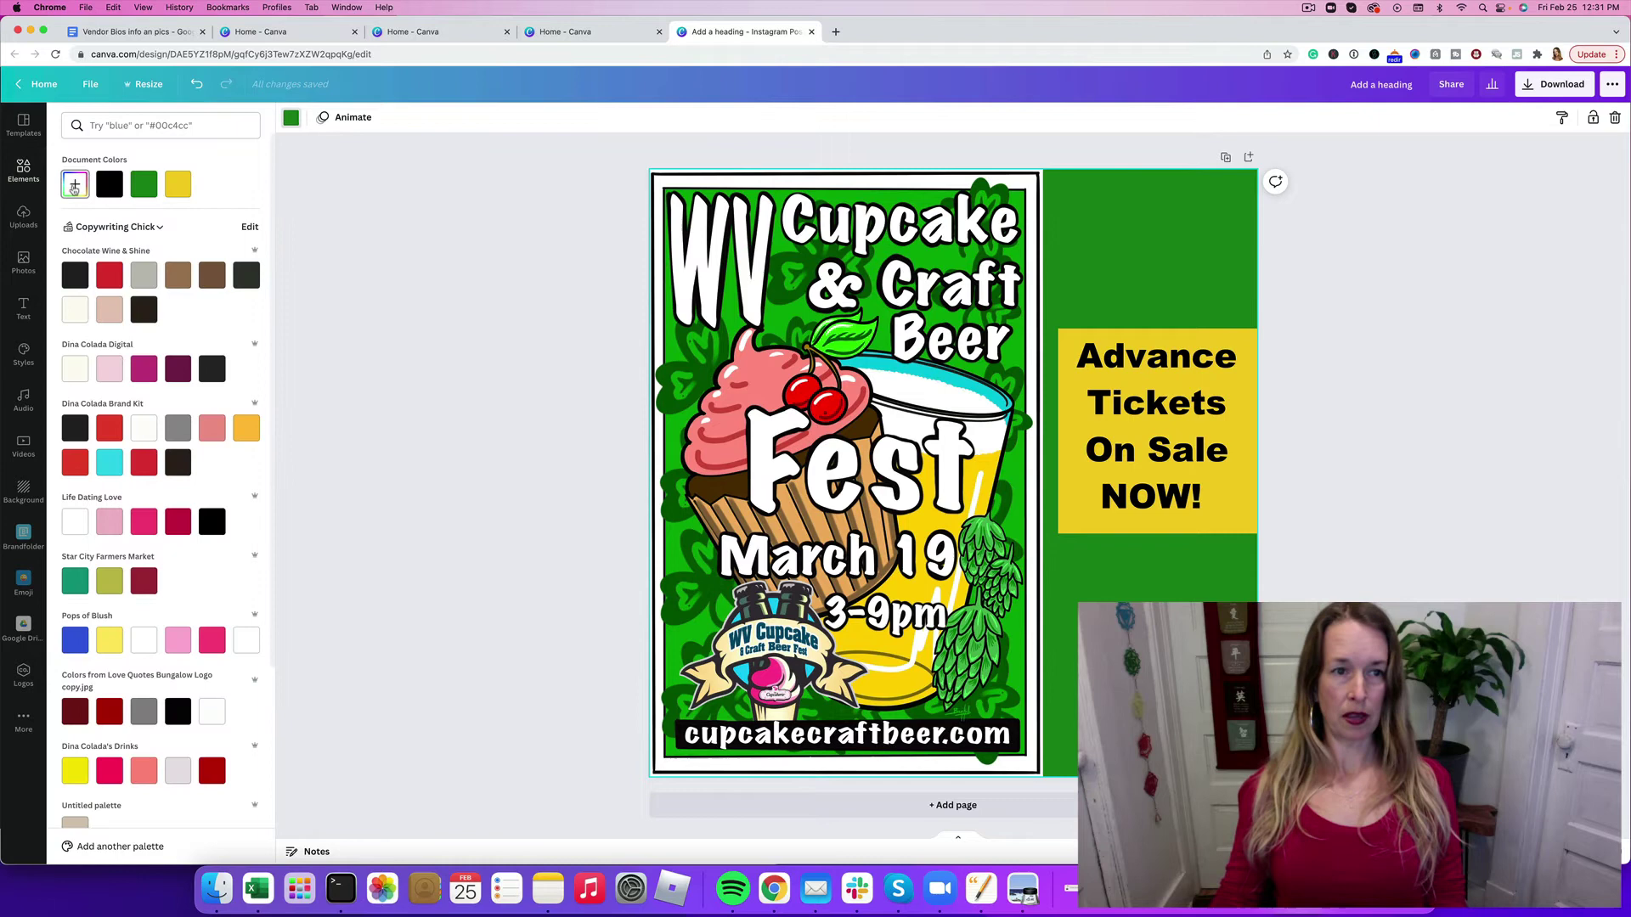
left_click(74, 186)
left_click(141, 226)
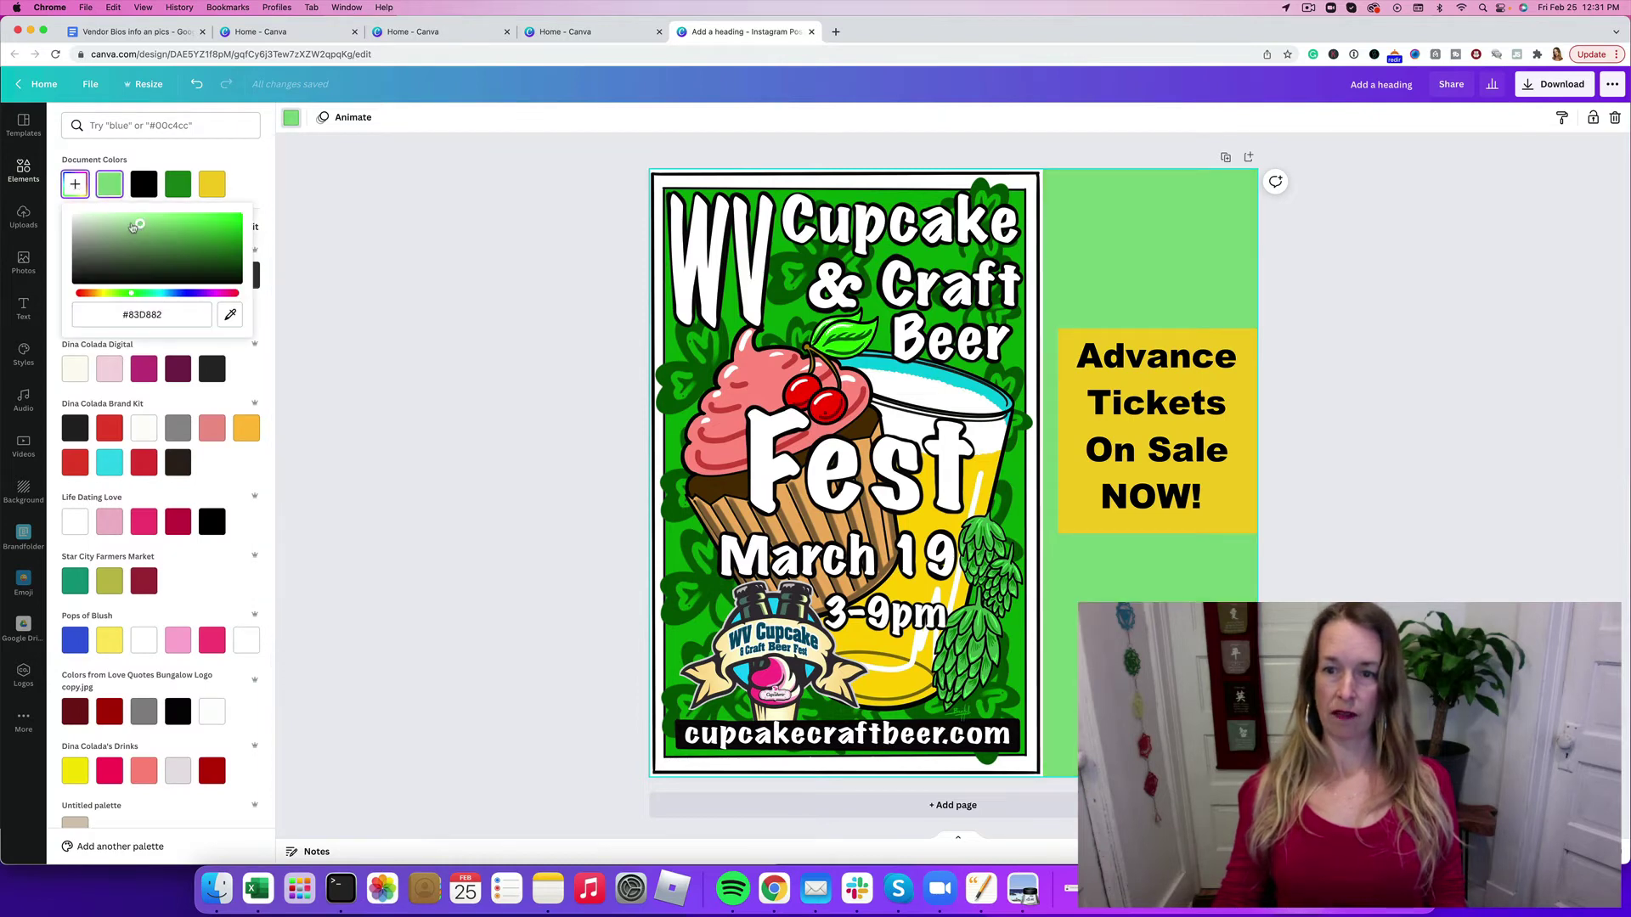
left_click(447, 293)
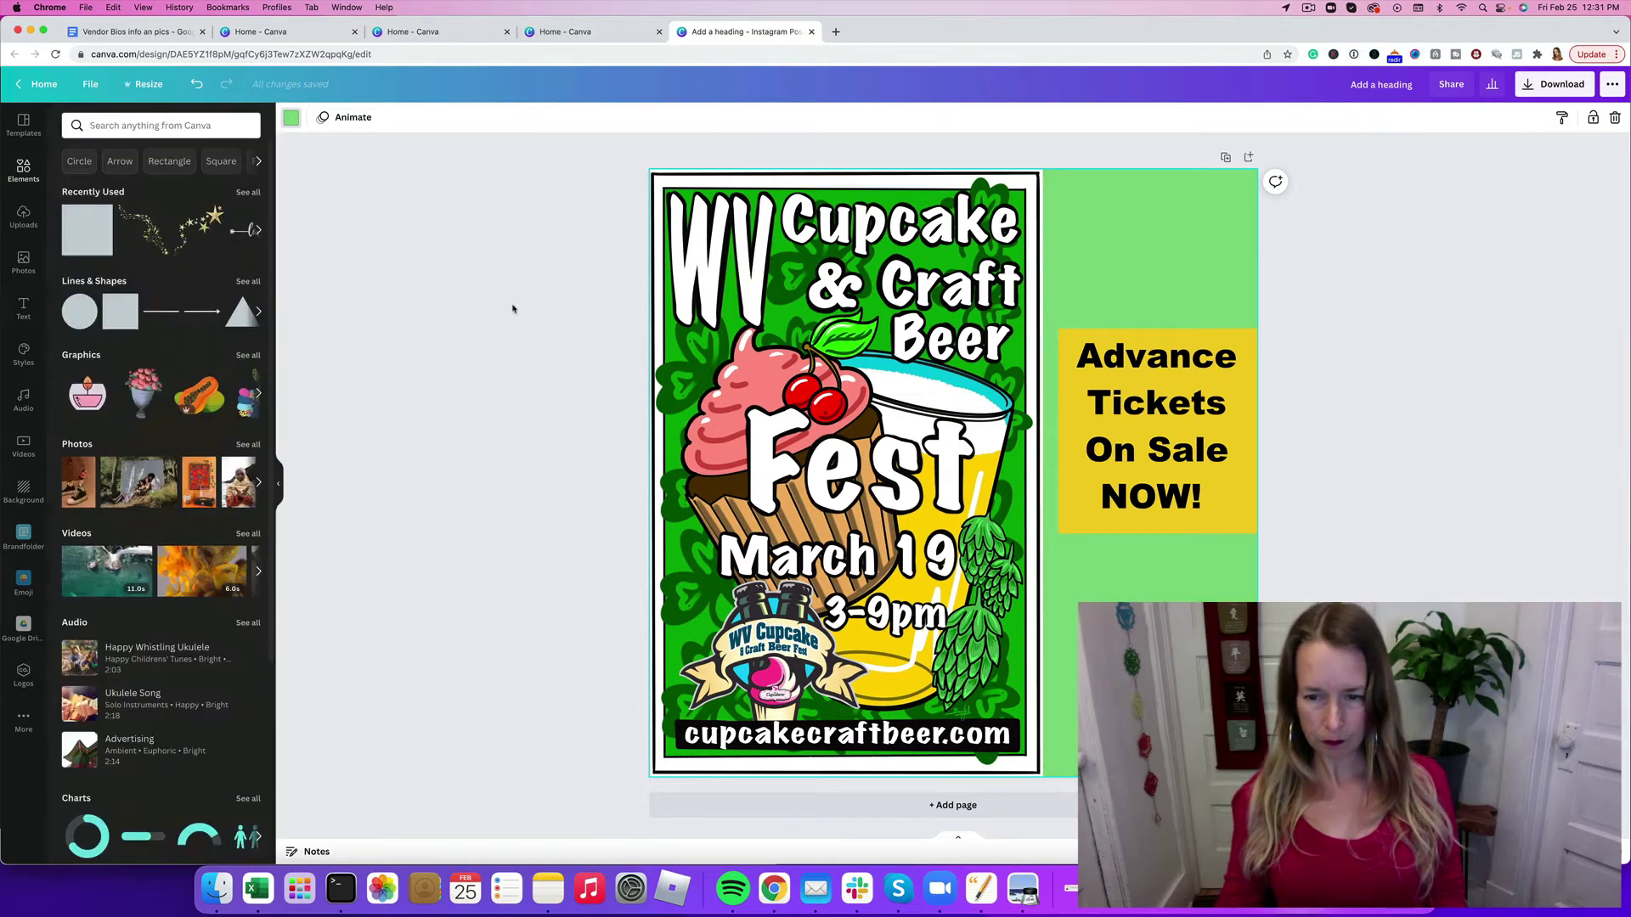
left_click(1488, 341)
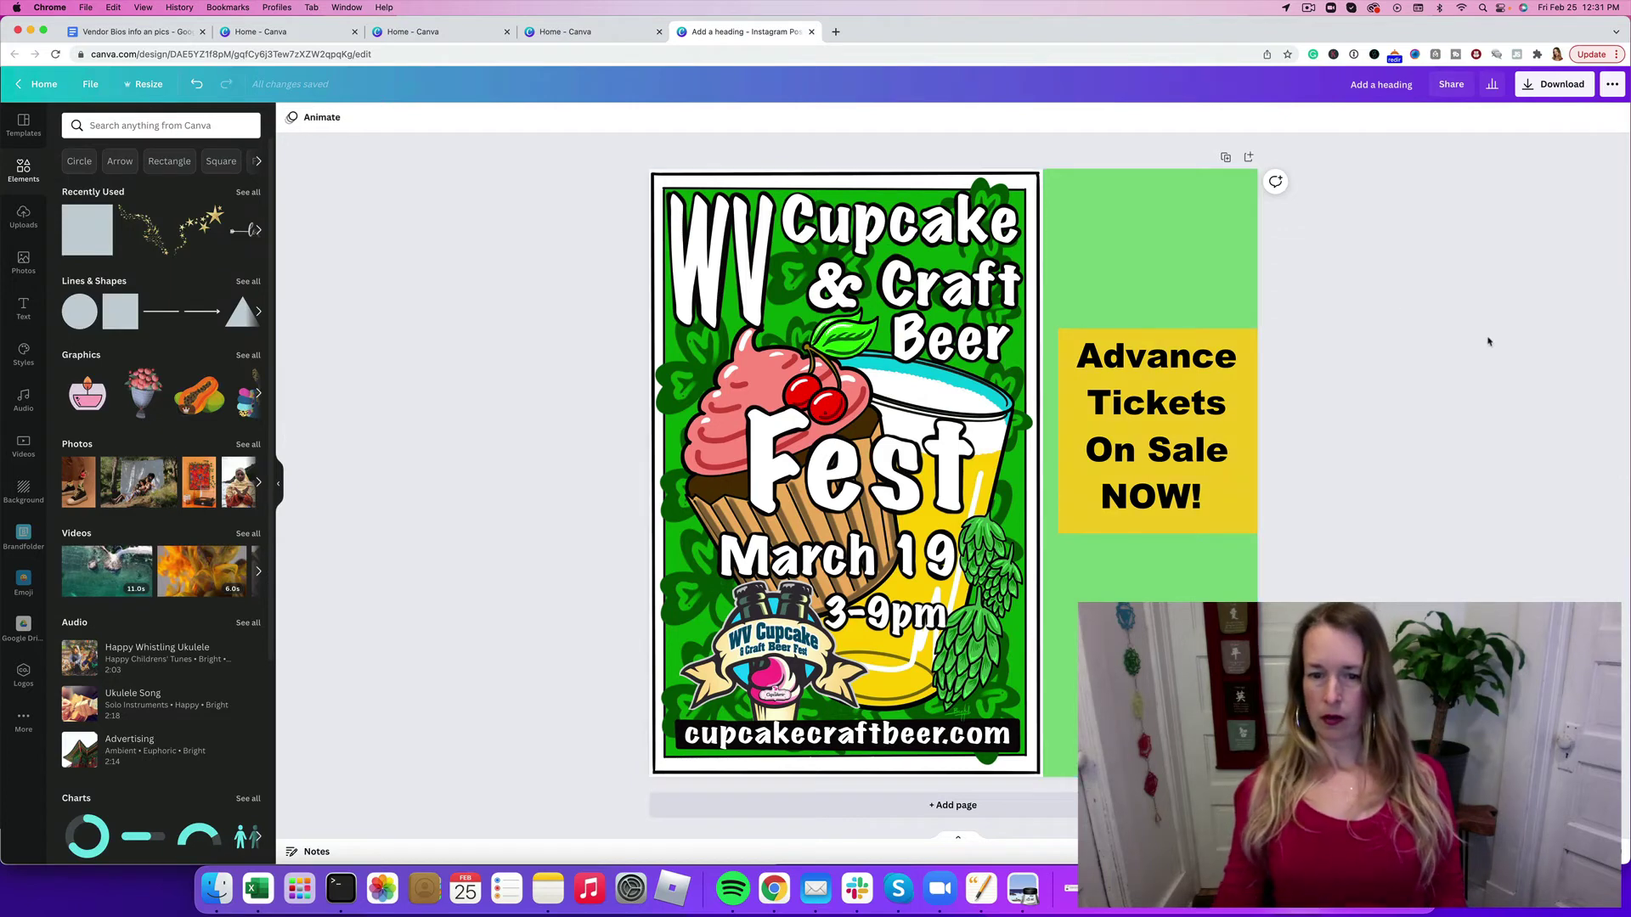
left_click(1242, 378)
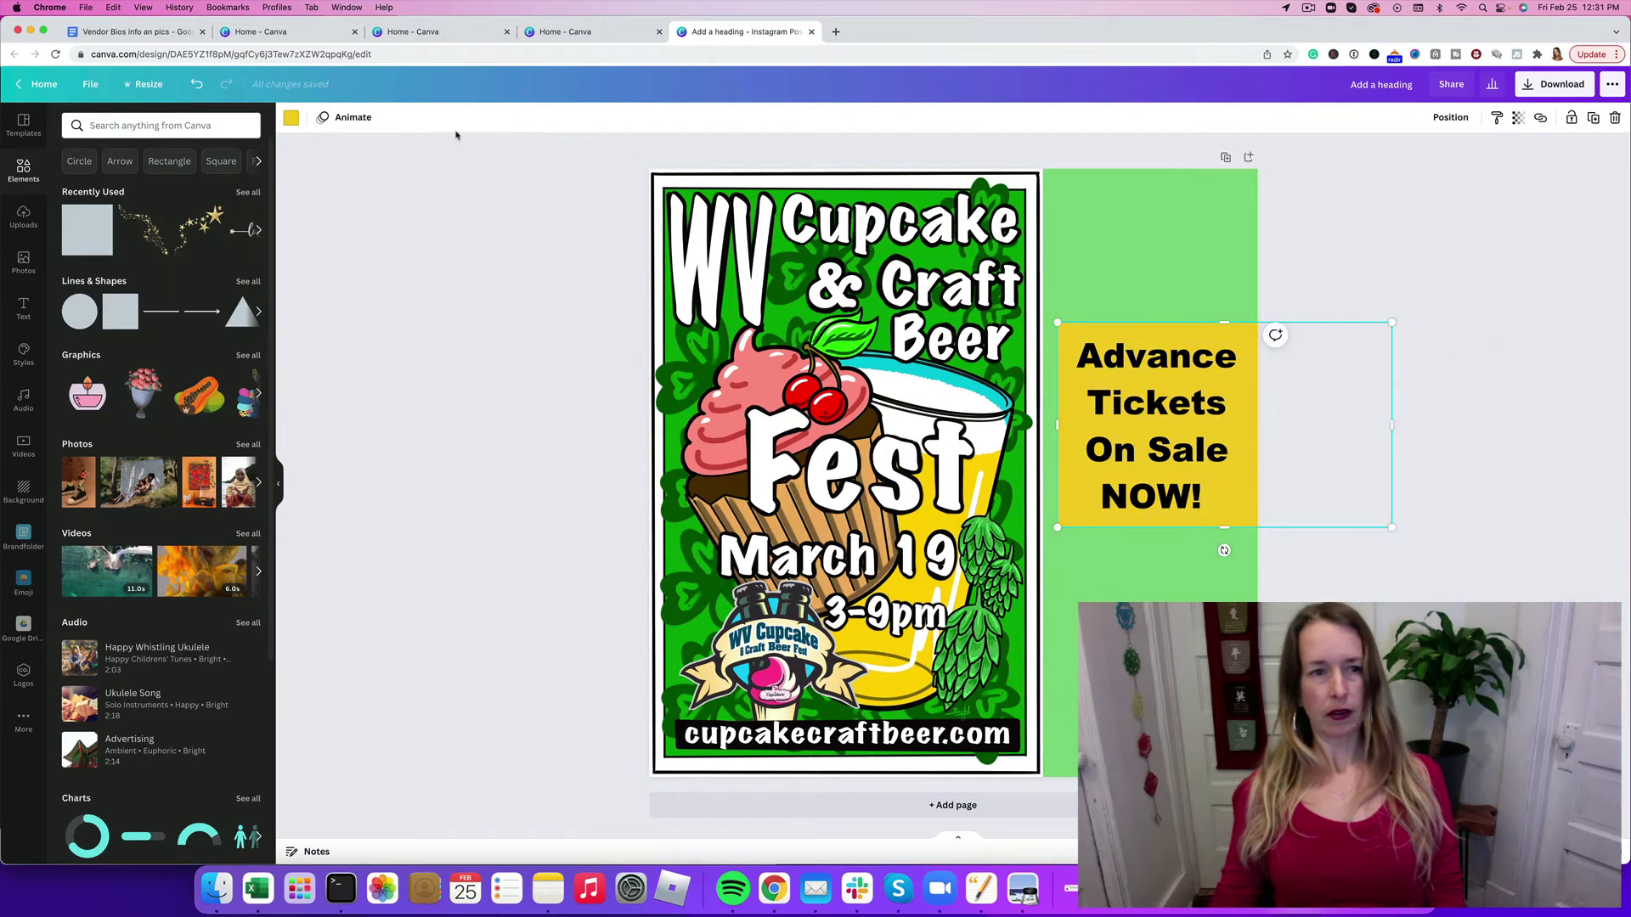
Step: Search Elements for 'stars' and add the scattered gold-stars graphic
left_click(174, 124)
type("backgro")
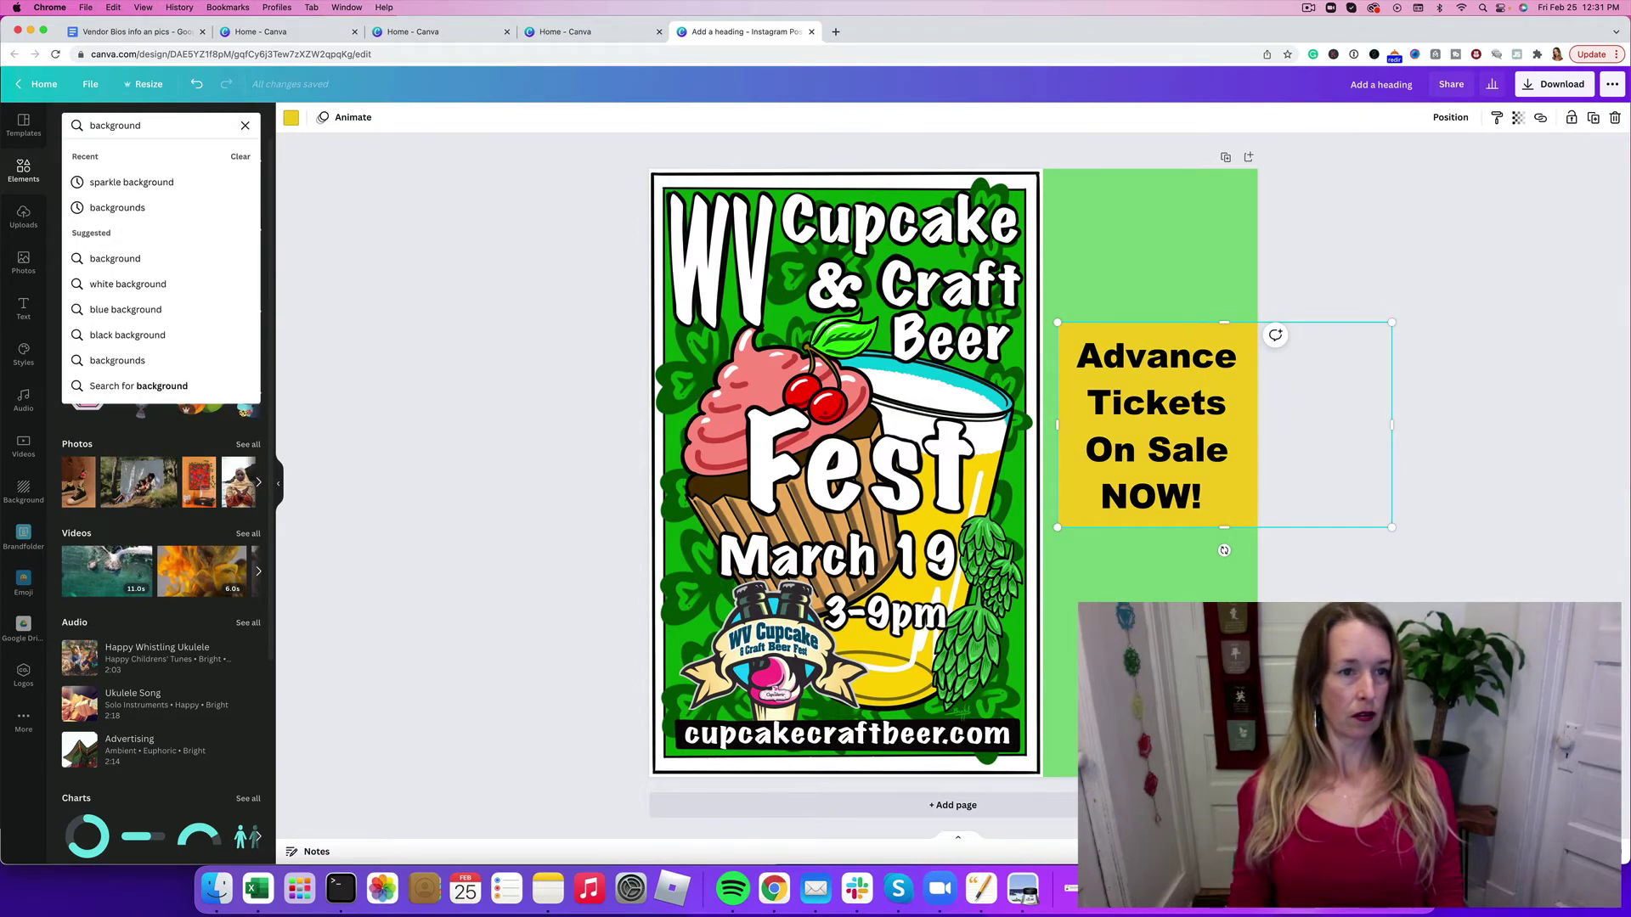
type("und")
key("Return")
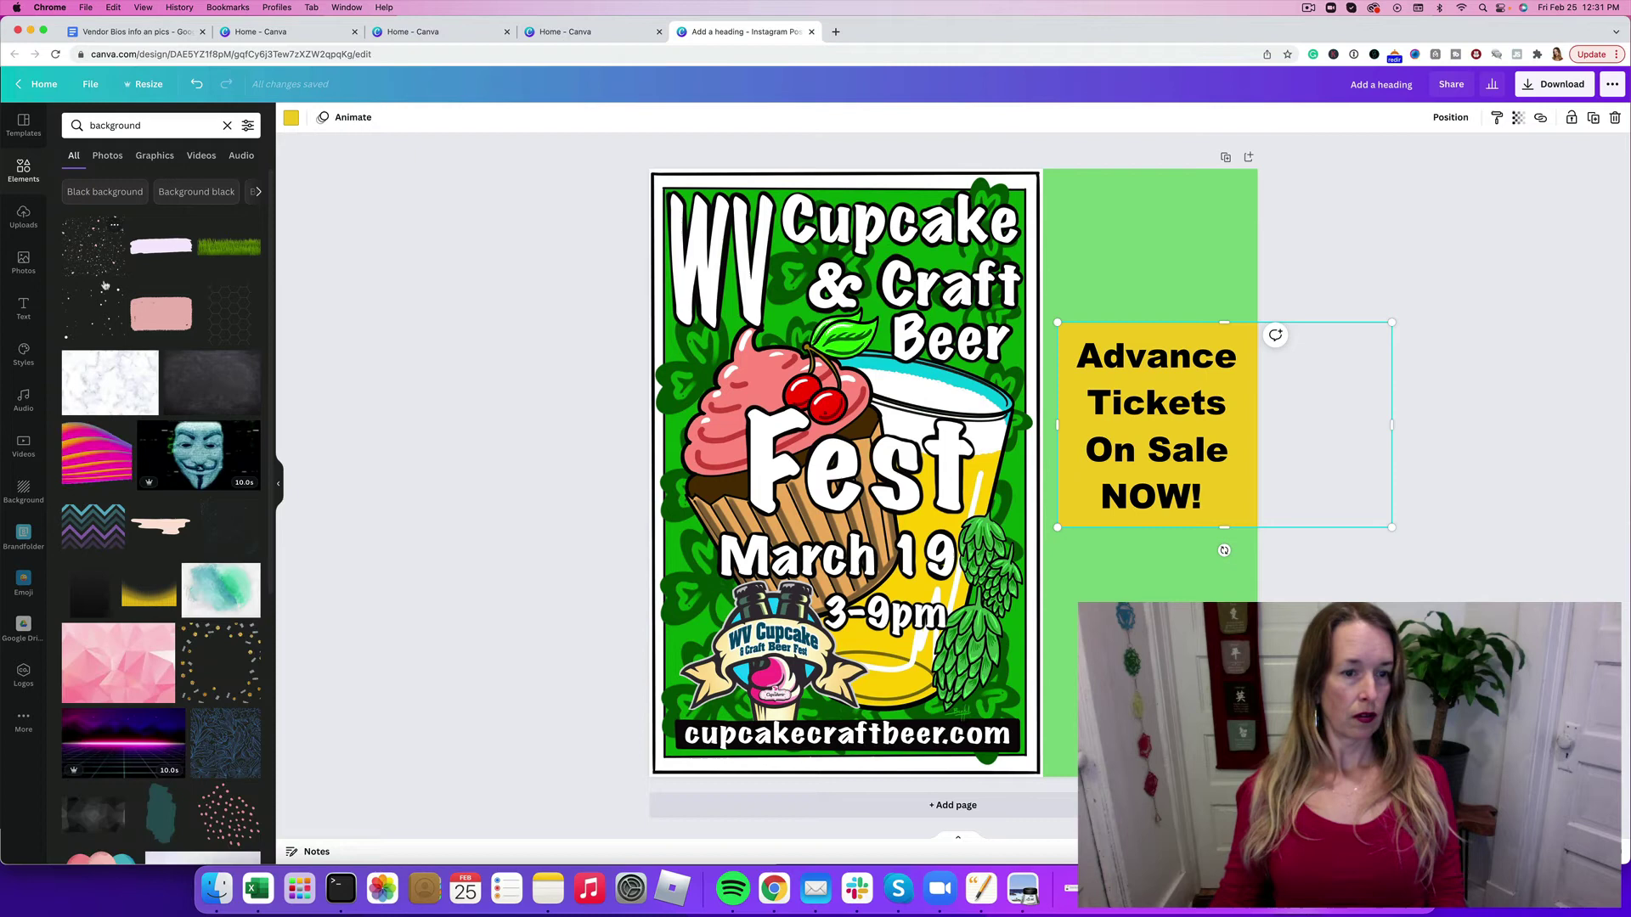
triple_click(144, 125)
type("st")
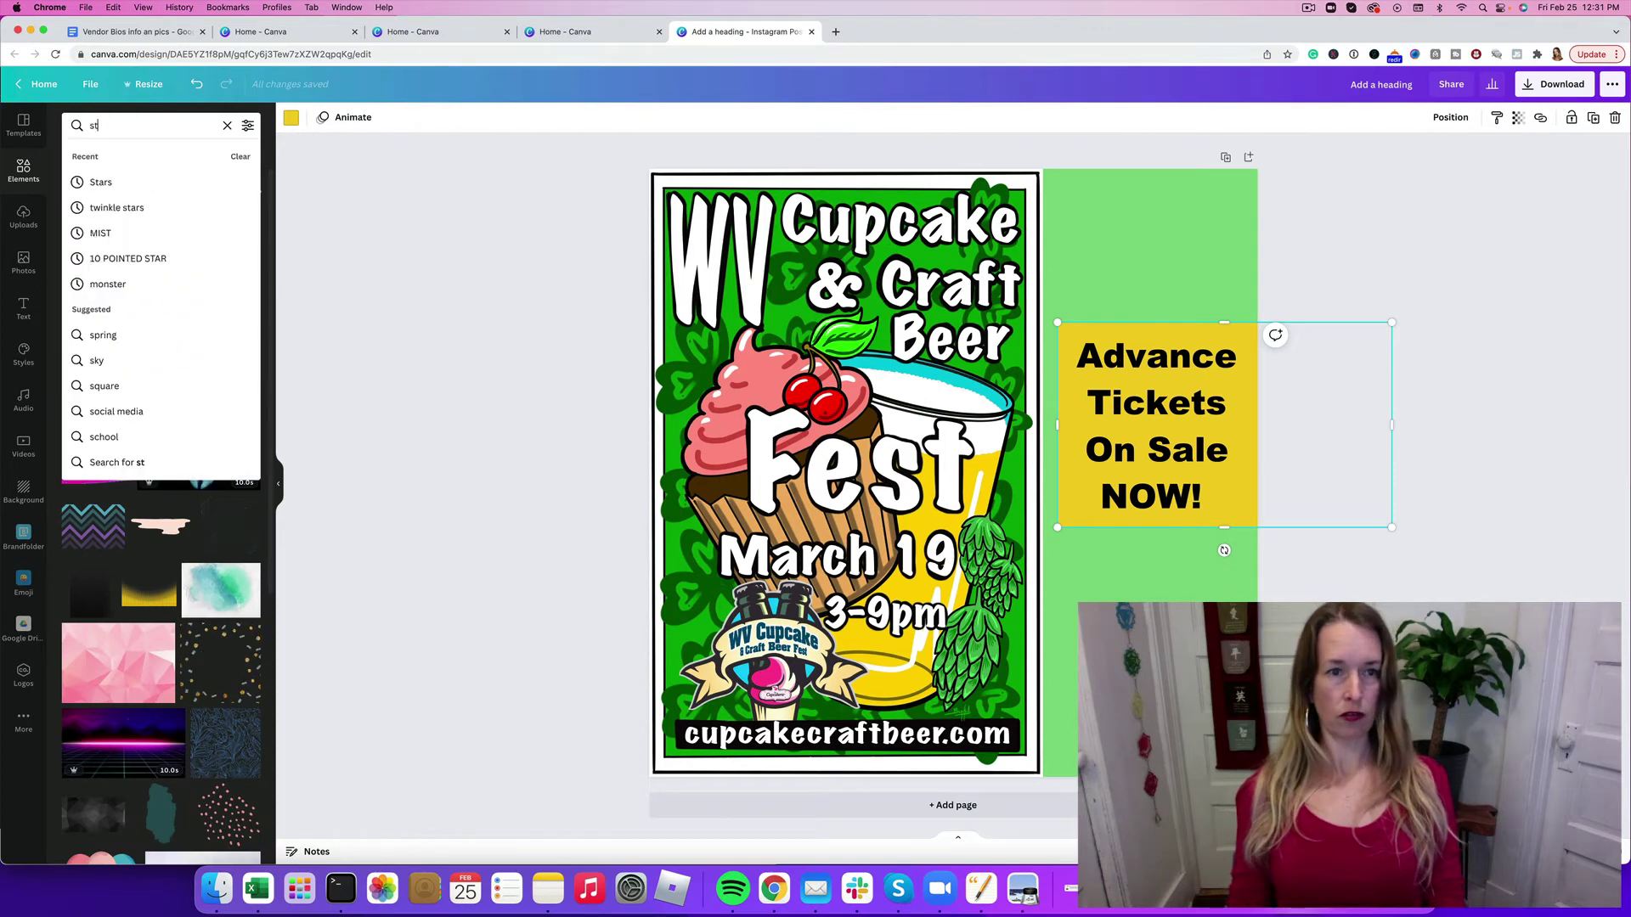
type("ars")
key("Return")
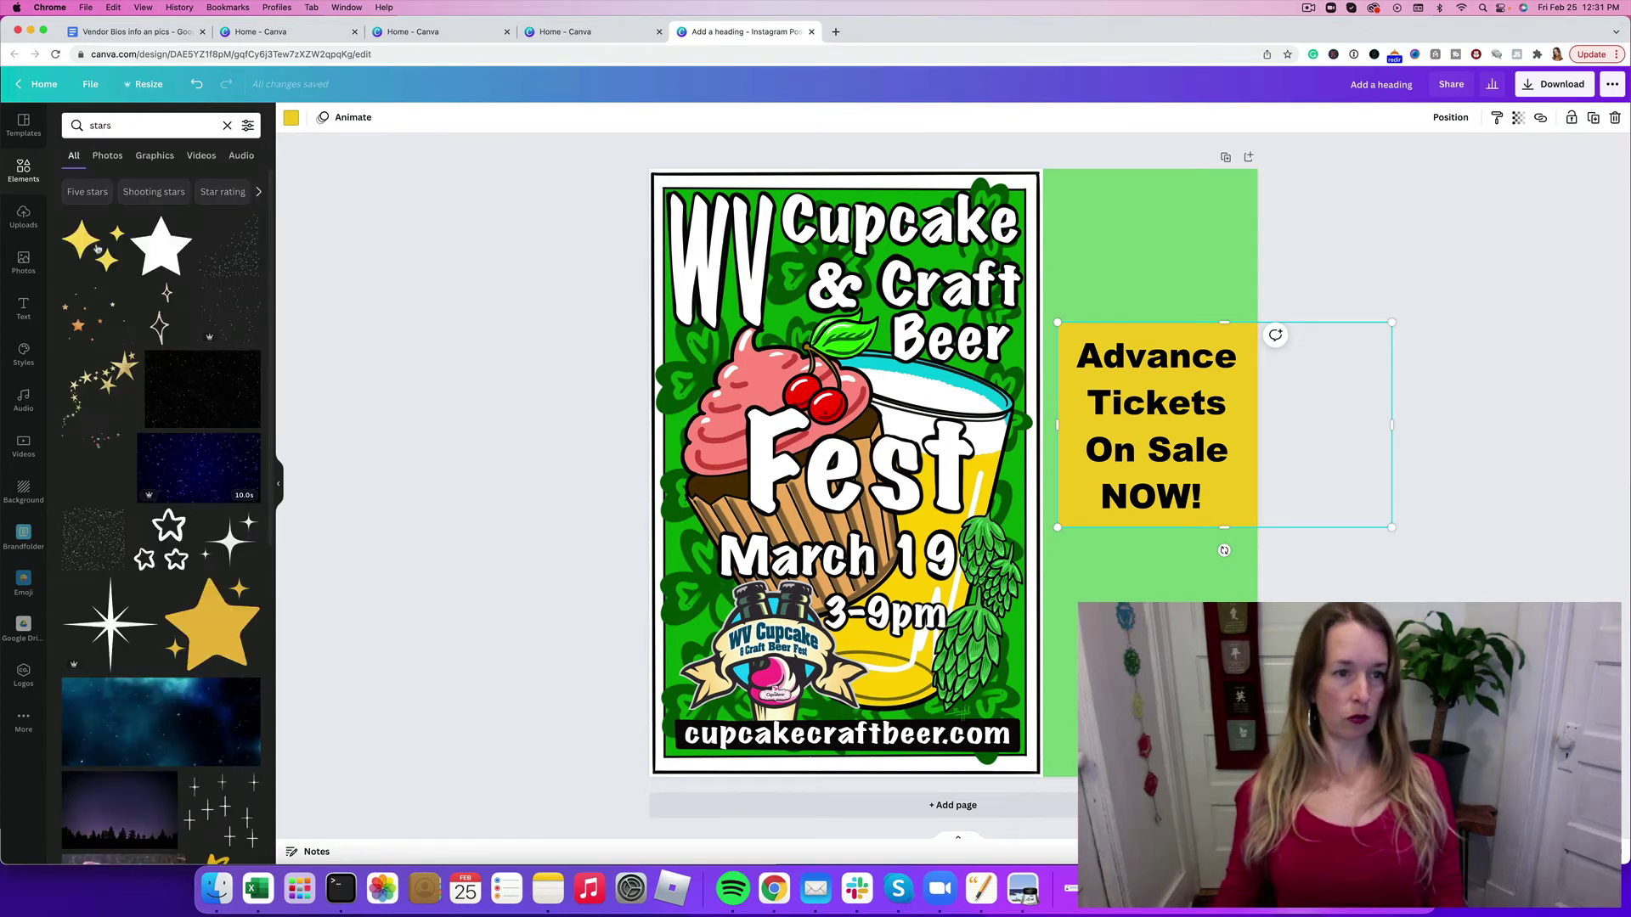
left_click(100, 443)
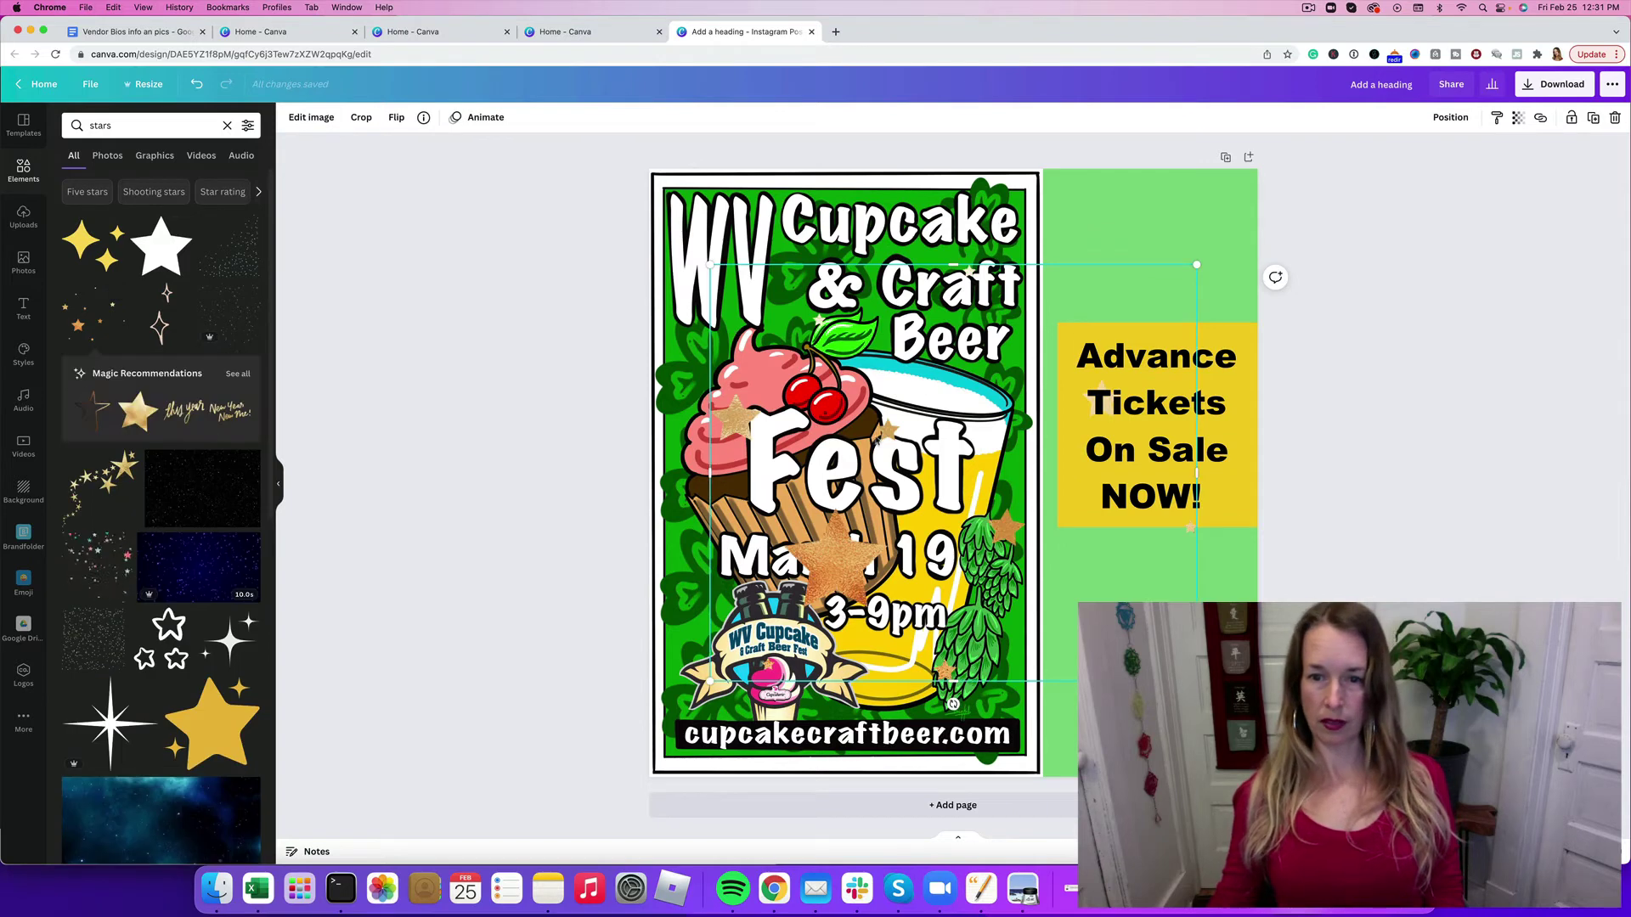
Step: Shrink the stars graphic and place it at the top-left of the green area
left_click_drag(840, 535, 1162, 200)
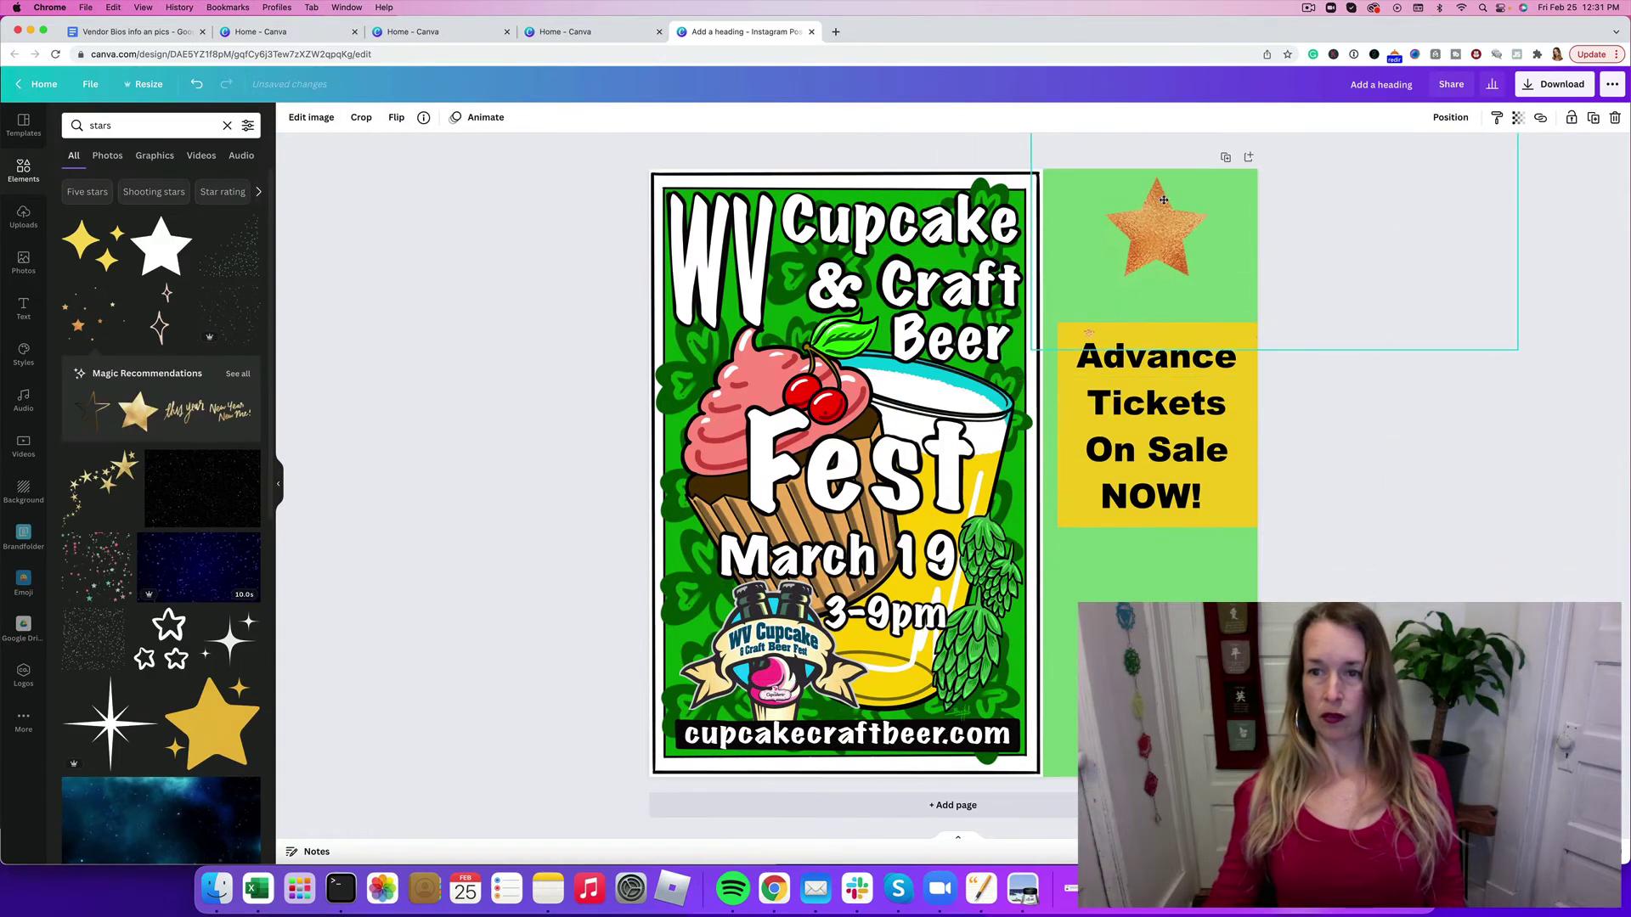
left_click_drag(1036, 348, 1130, 309)
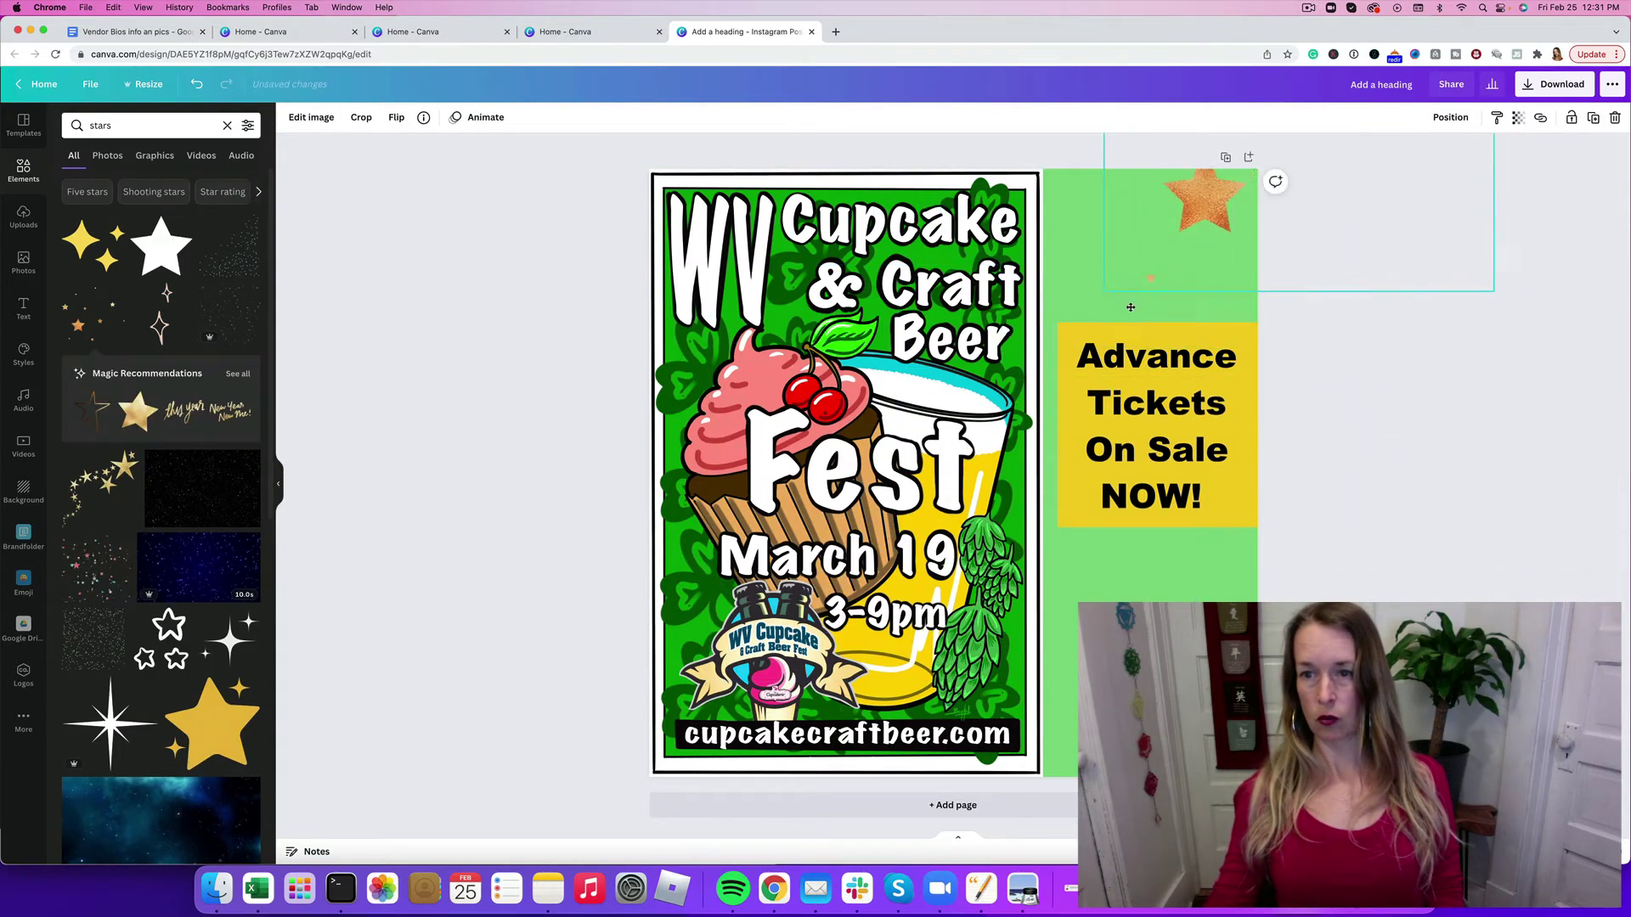
left_click_drag(1206, 195, 1010, 382)
left_click_drag(1288, 147, 1047, 348)
left_click_drag(976, 395, 1095, 259)
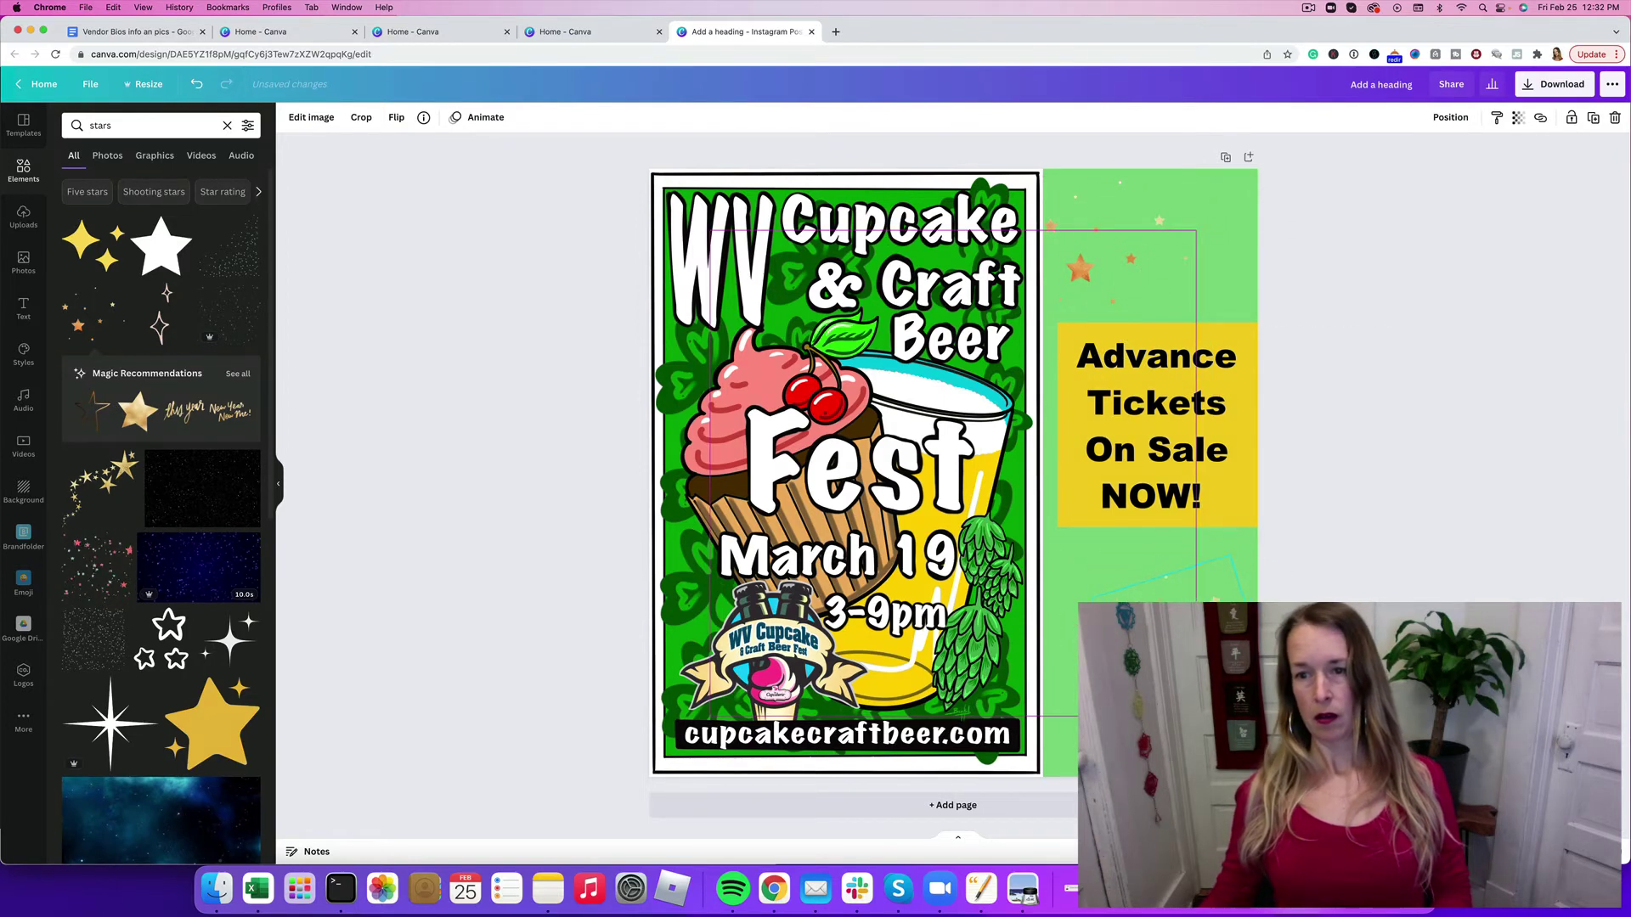
Step: Undo the stray stars copy, nudge the top stars, and send them backward
left_click(1345, 395)
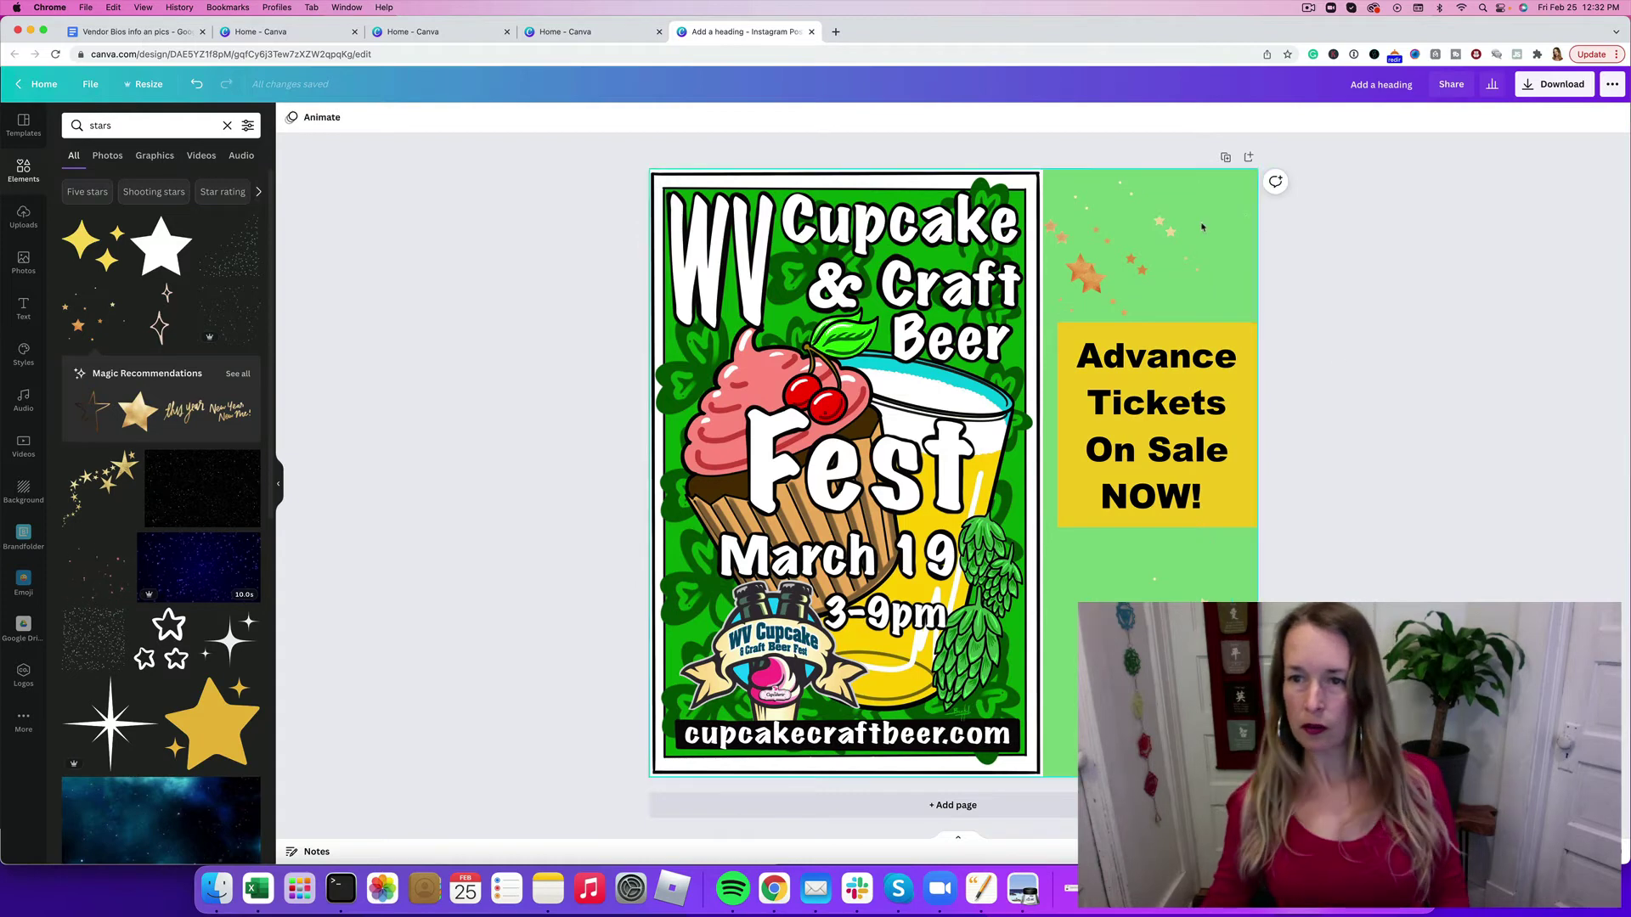
key("super+z")
key("super+z")
key("super+z")
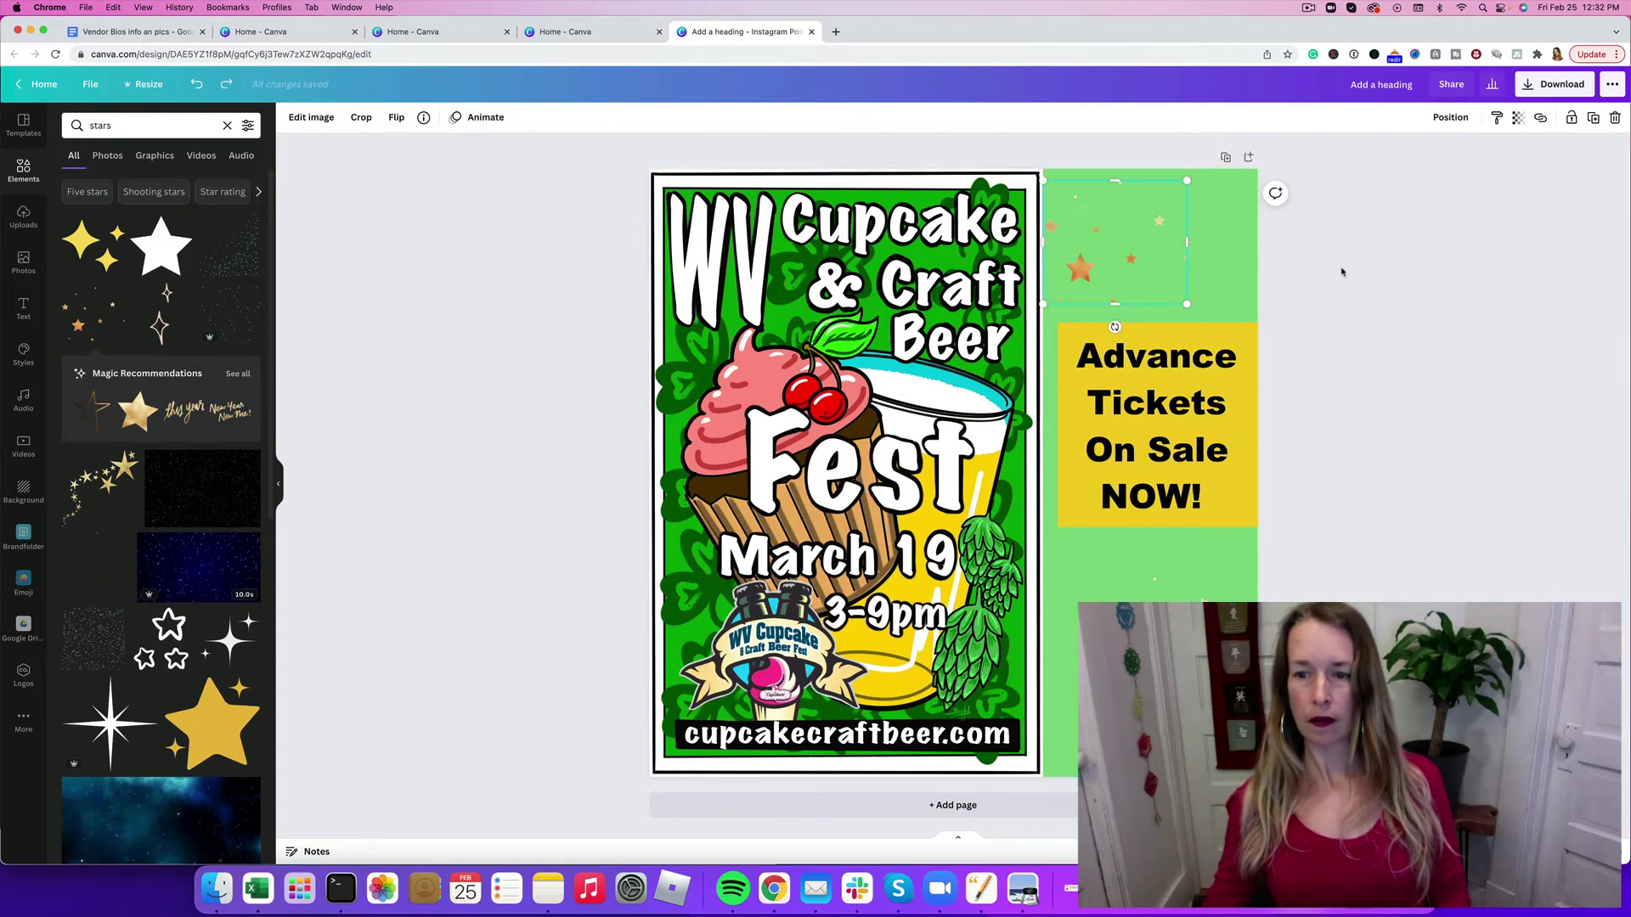
left_click(1153, 584)
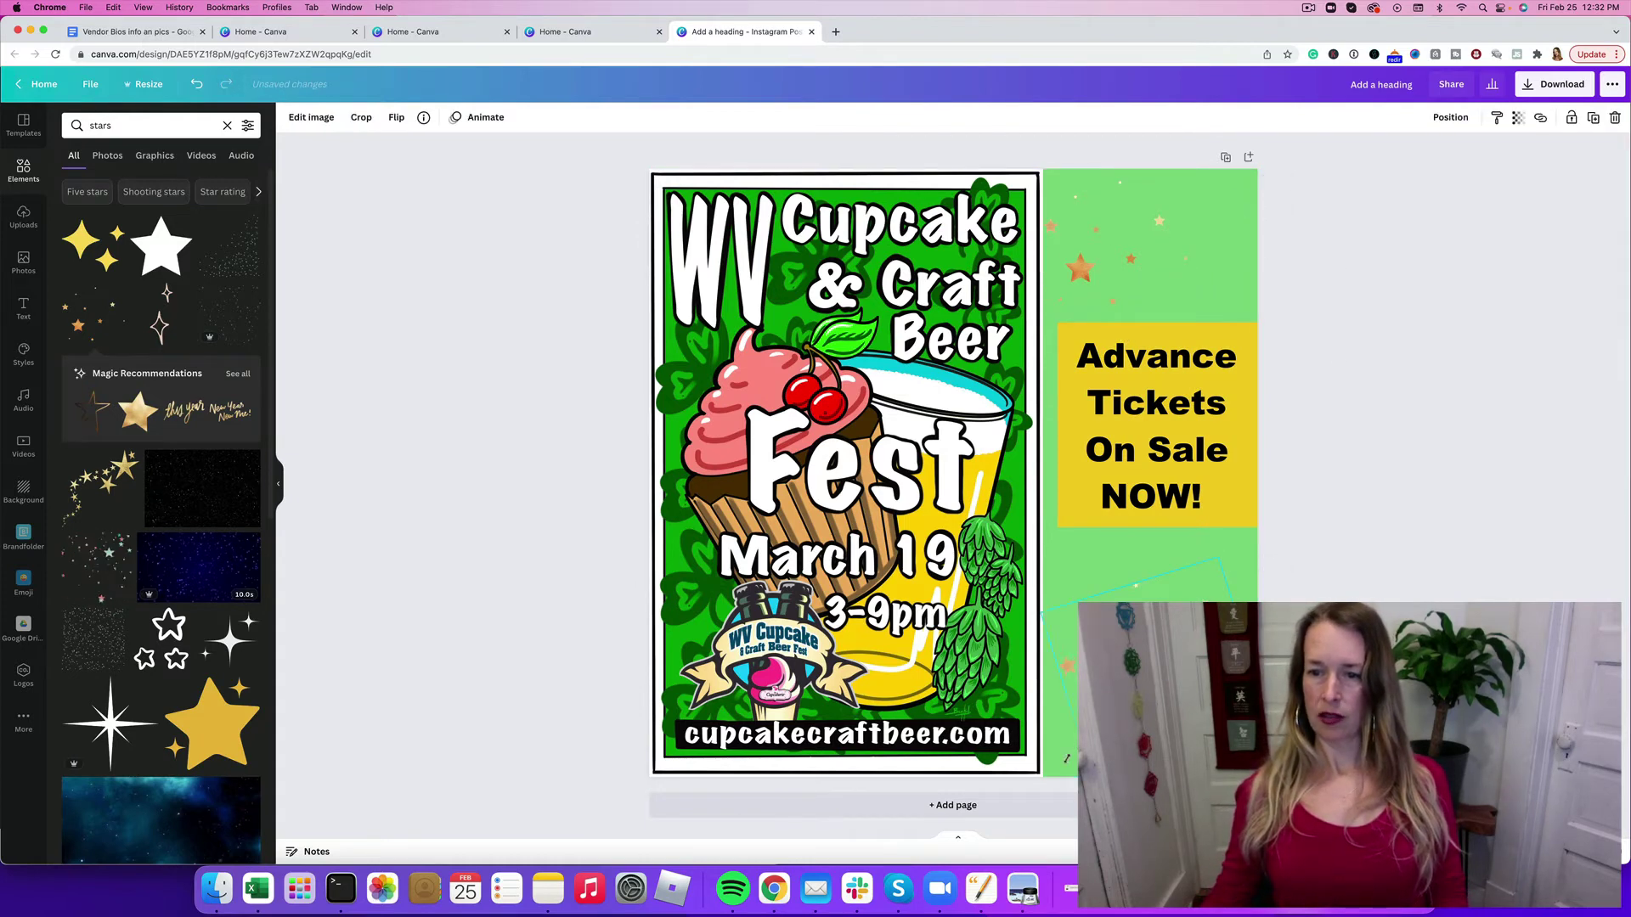
left_click(1142, 273)
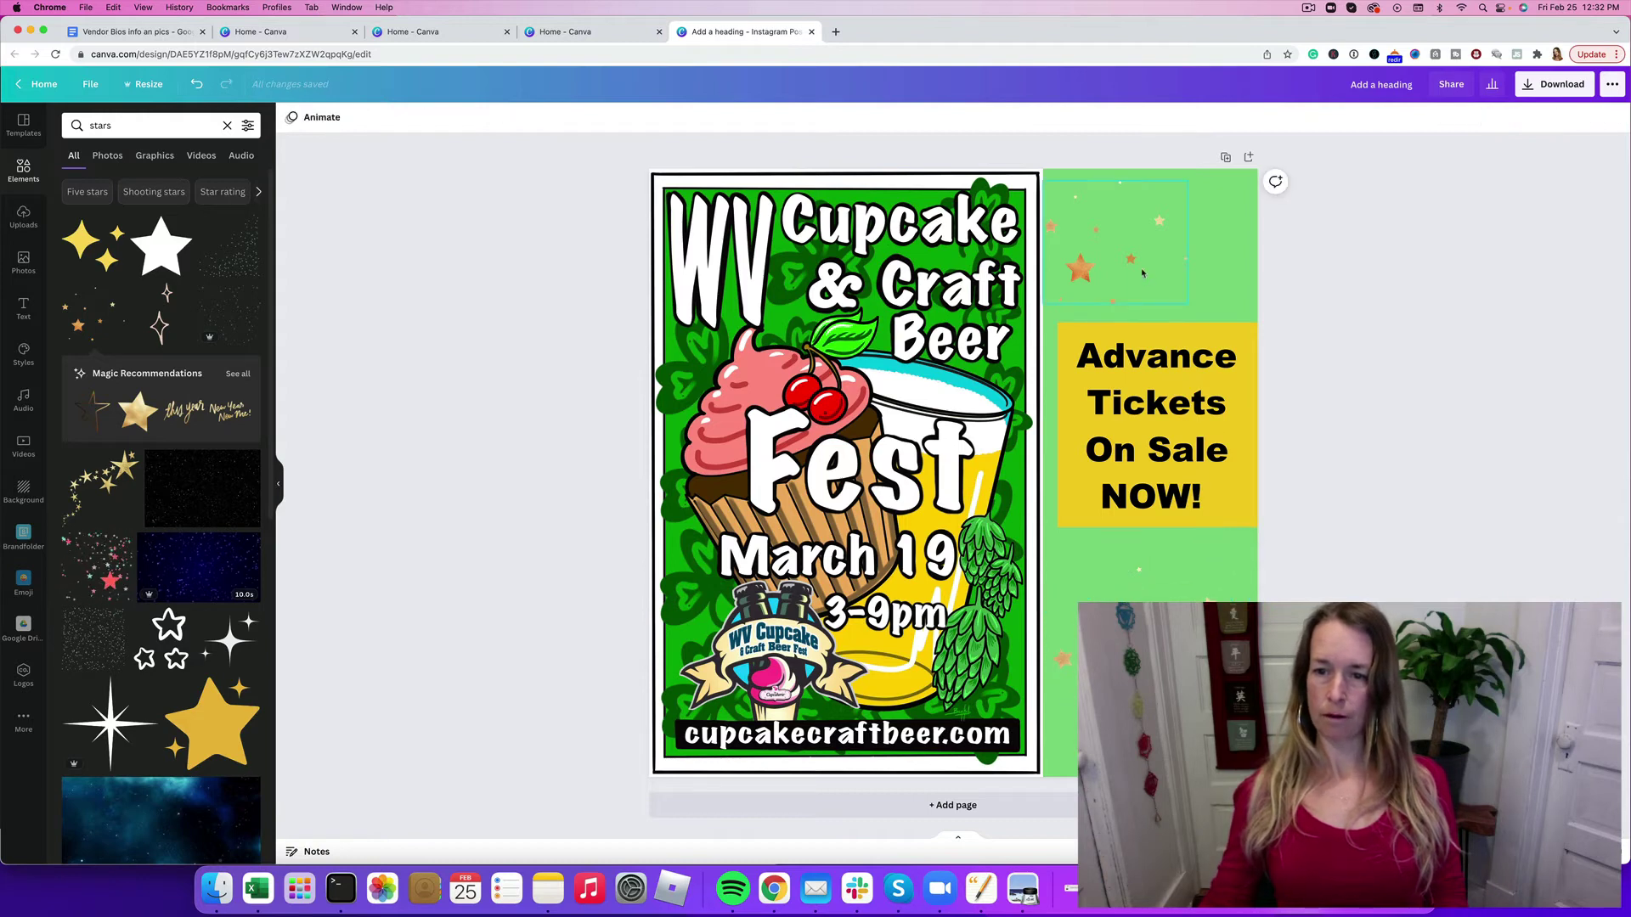
left_click_drag(1142, 273, 1159, 234)
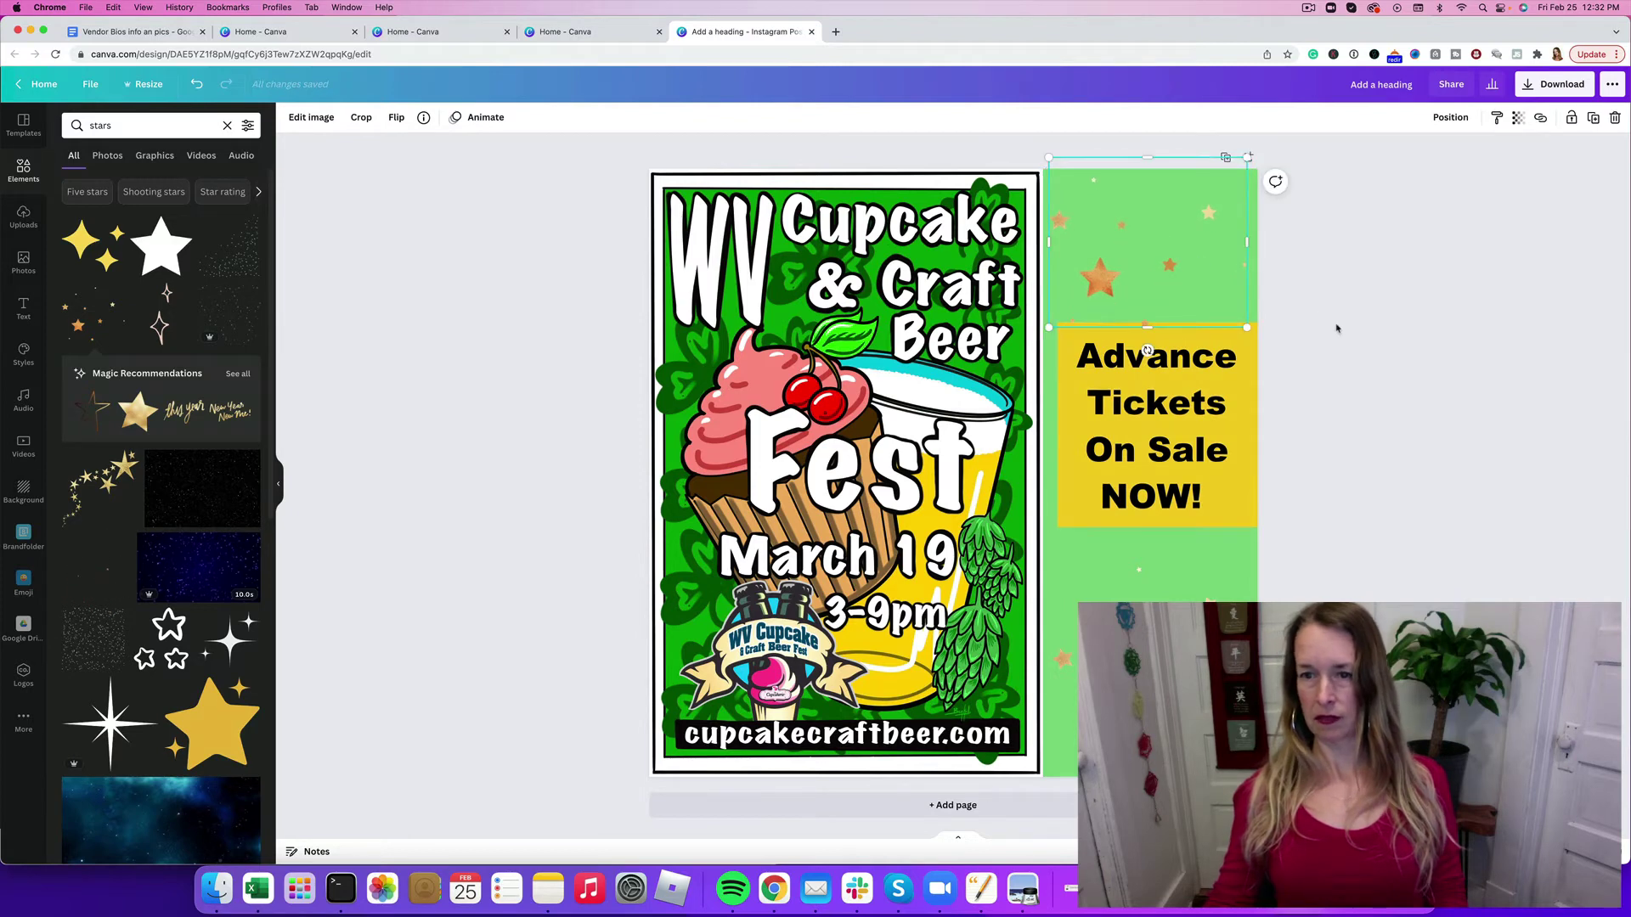
left_click(1446, 119)
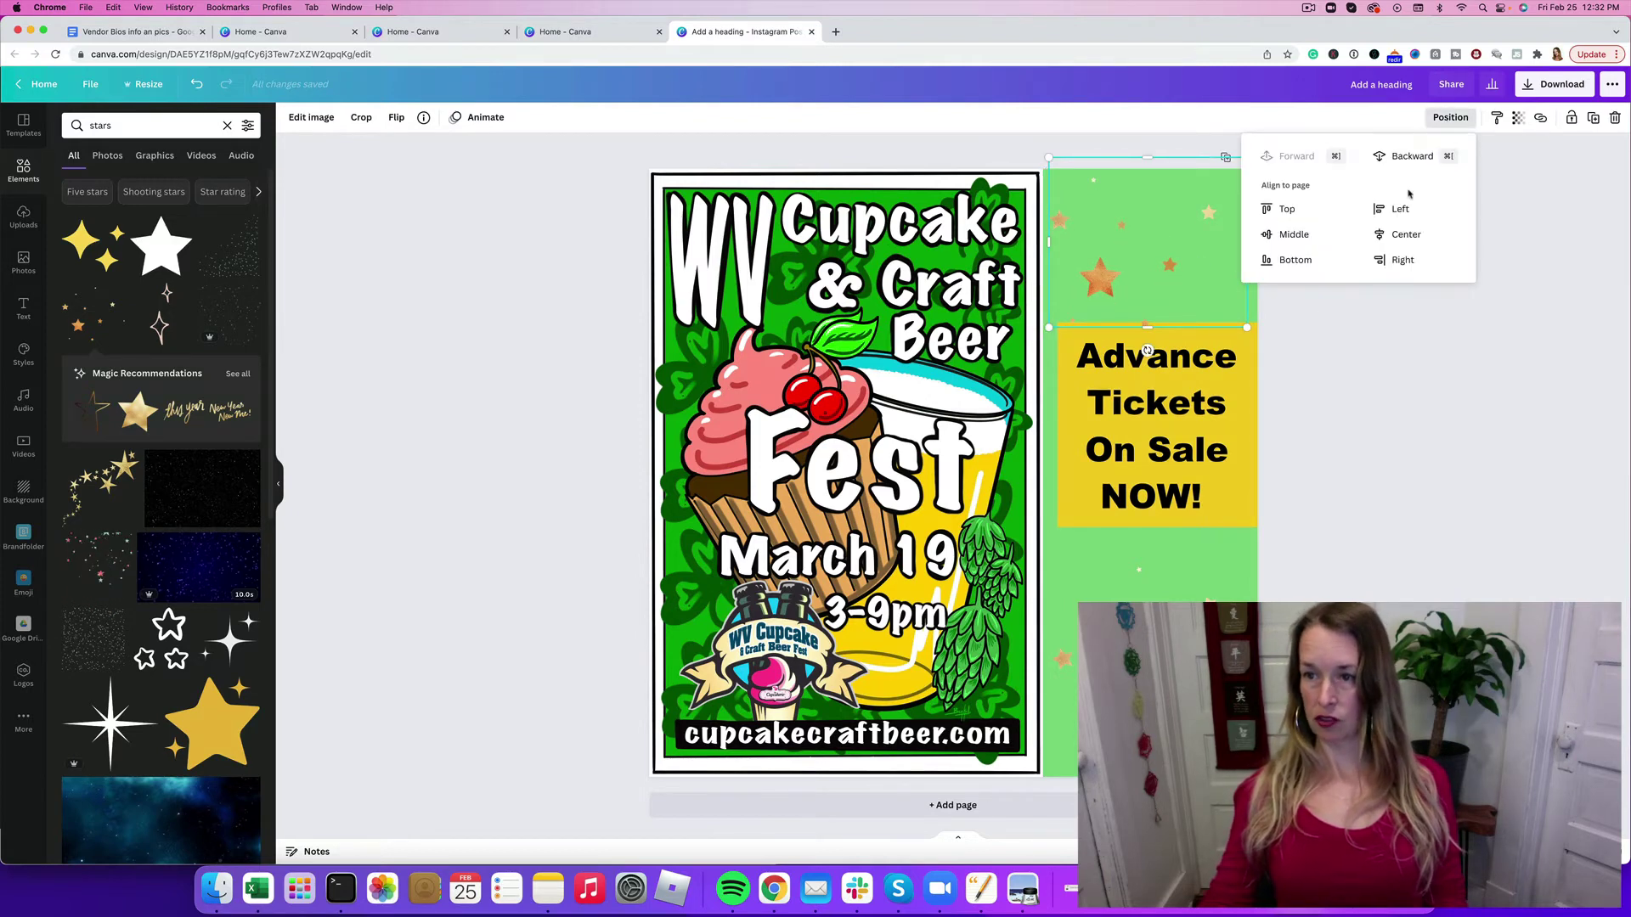
left_click(1409, 158)
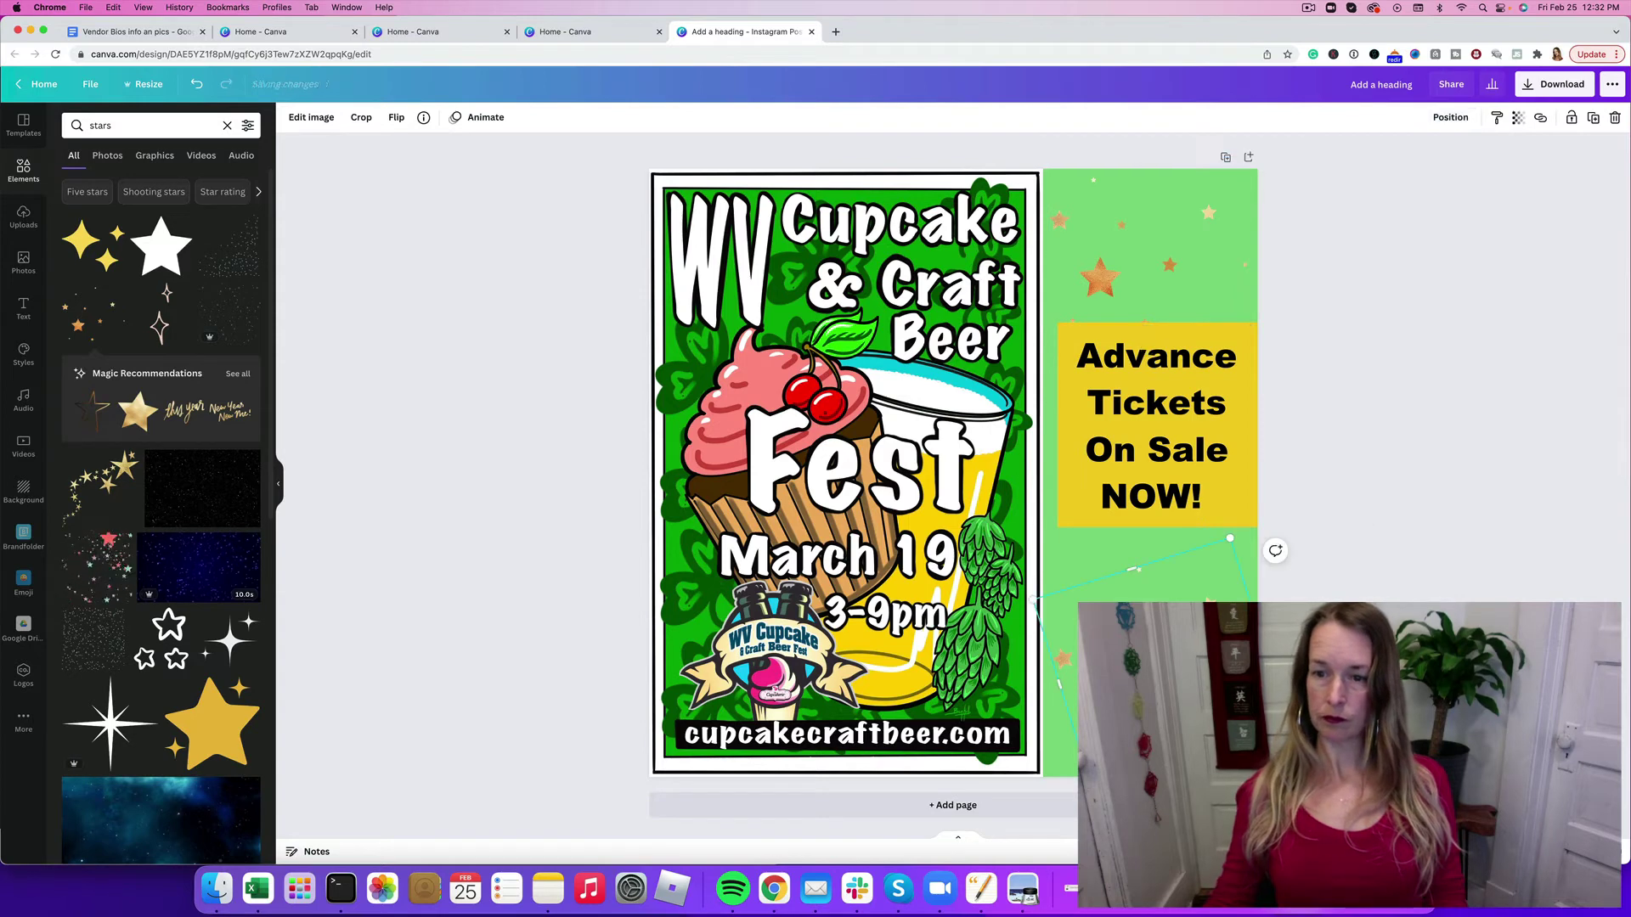
Step: Lower the Advance Tickets box slightly and enlarge the top stars graphic
left_click(1427, 448)
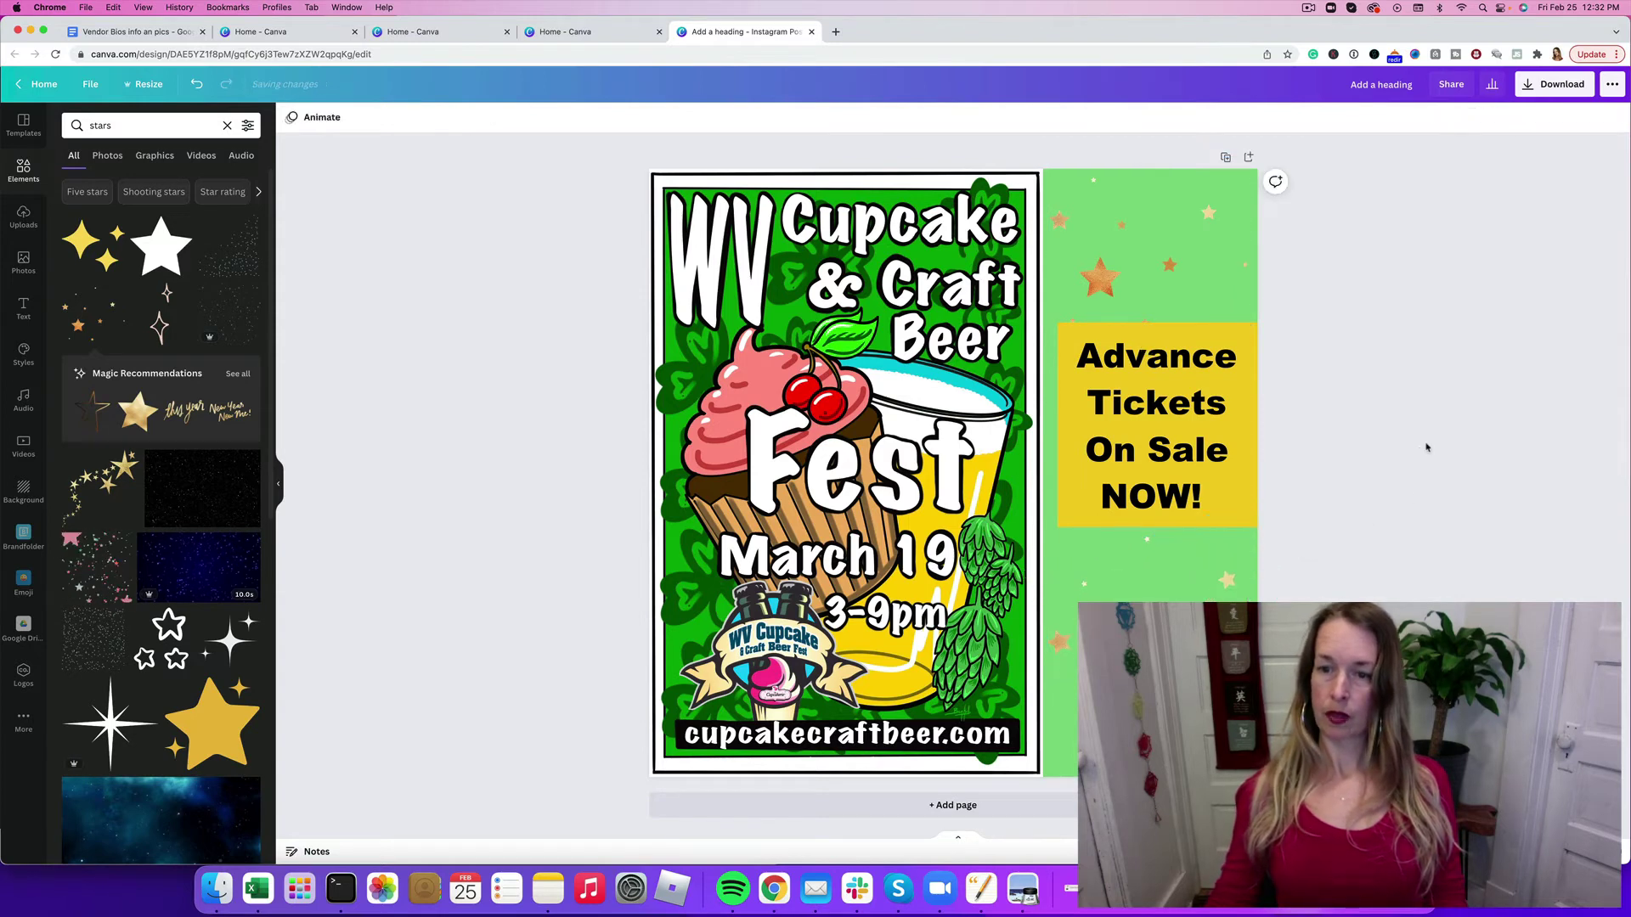
left_click(1359, 408)
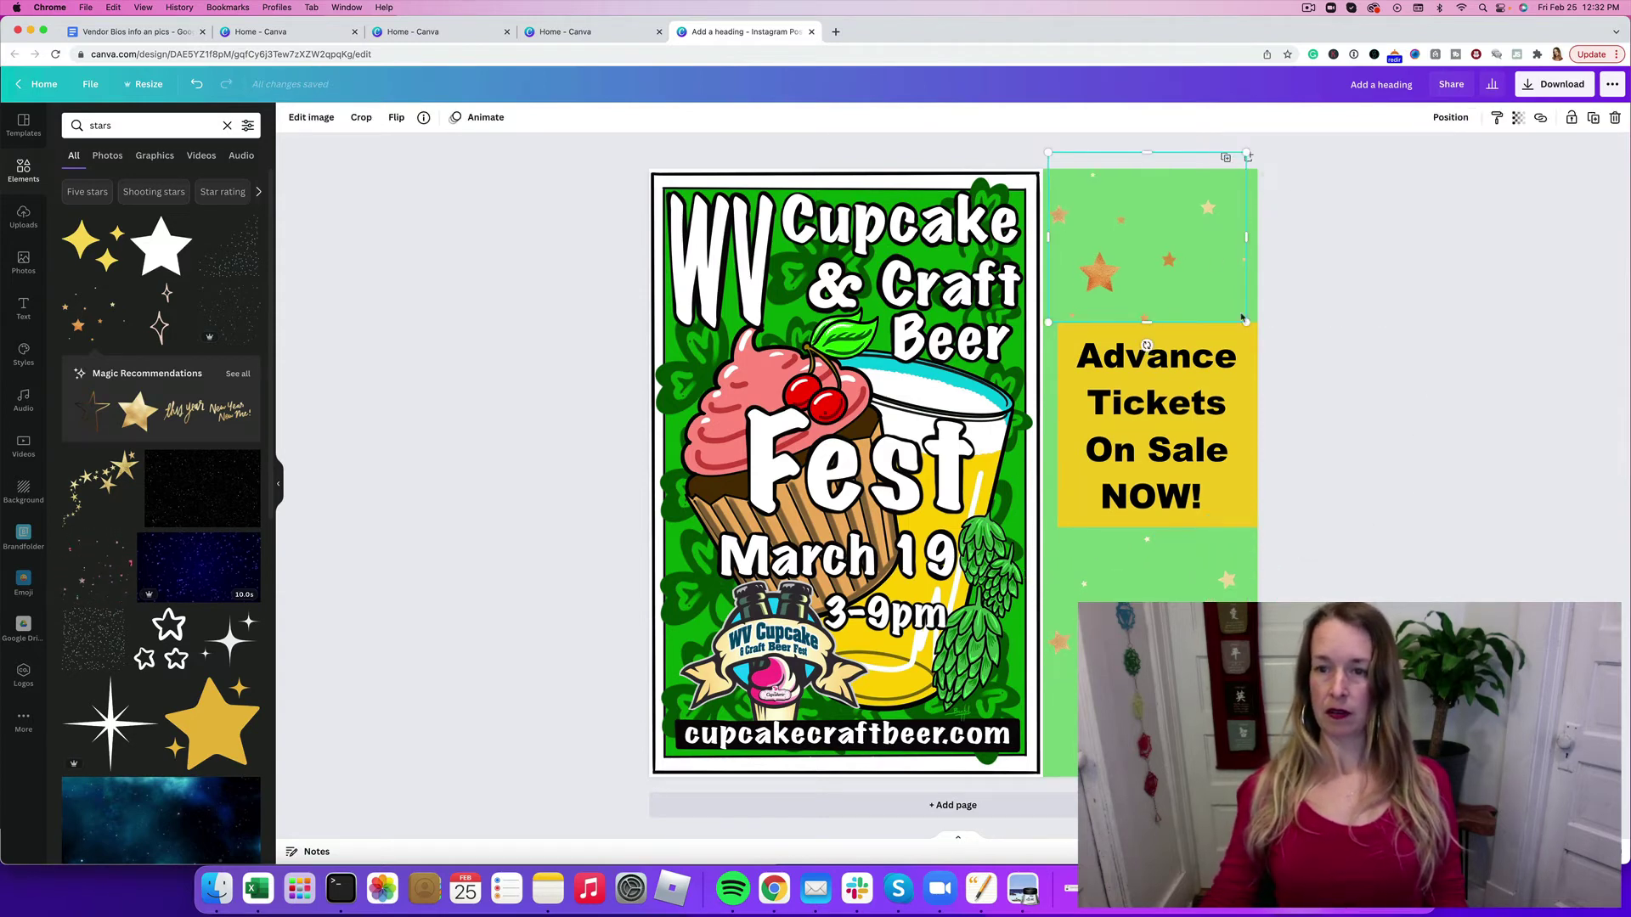
left_click(1359, 425)
left_click(1165, 447)
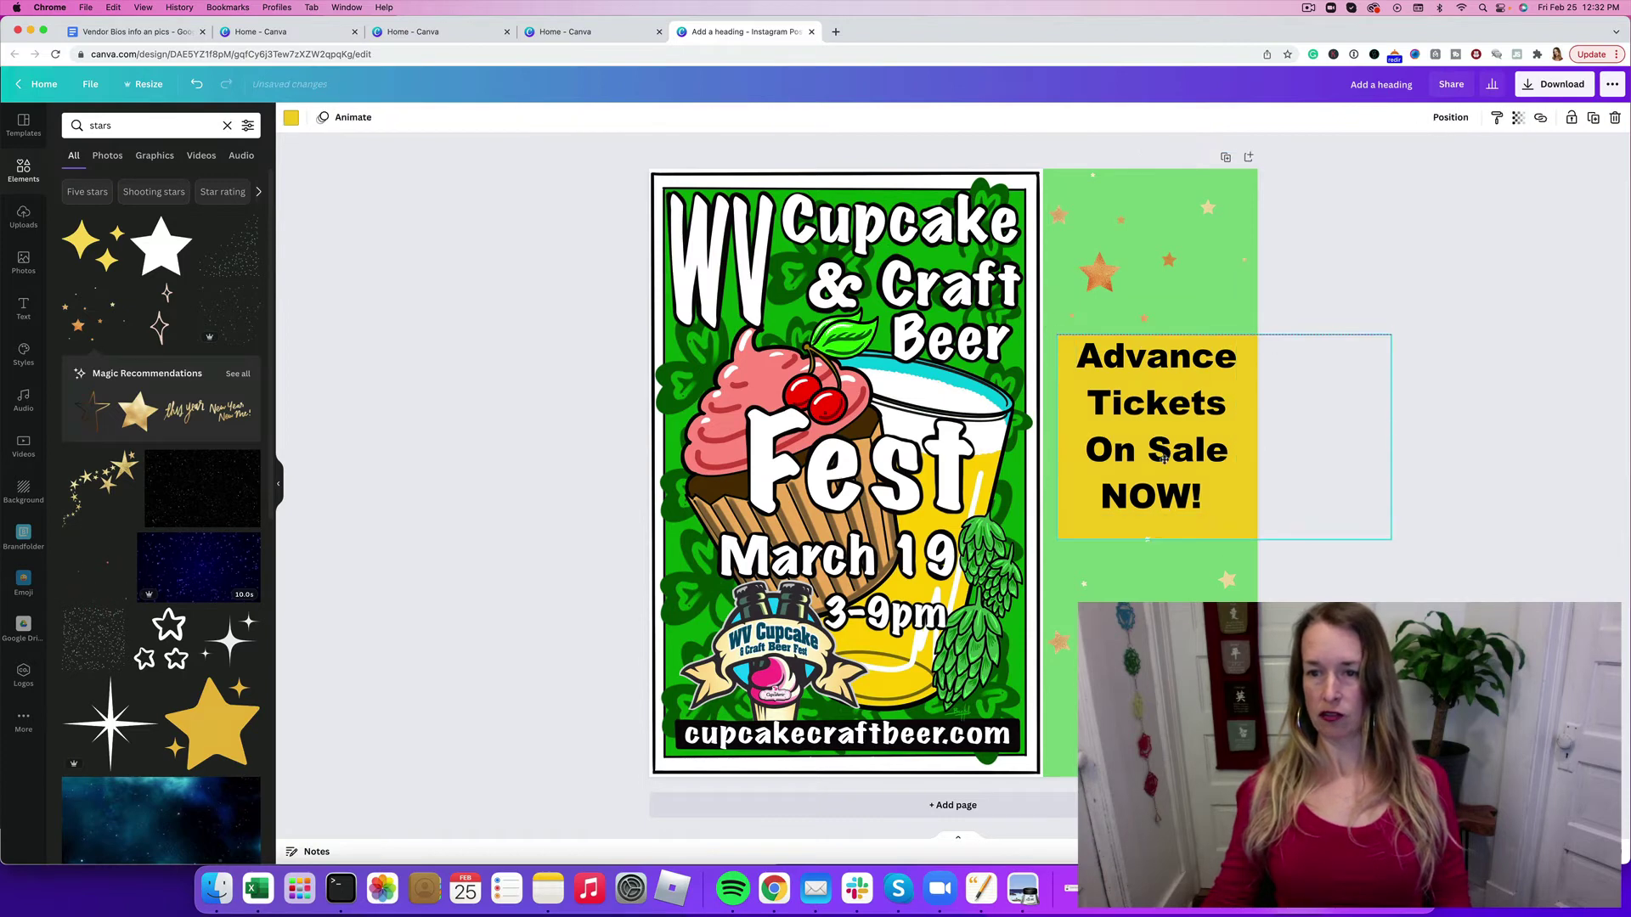
left_click_drag(1165, 447, 1163, 462)
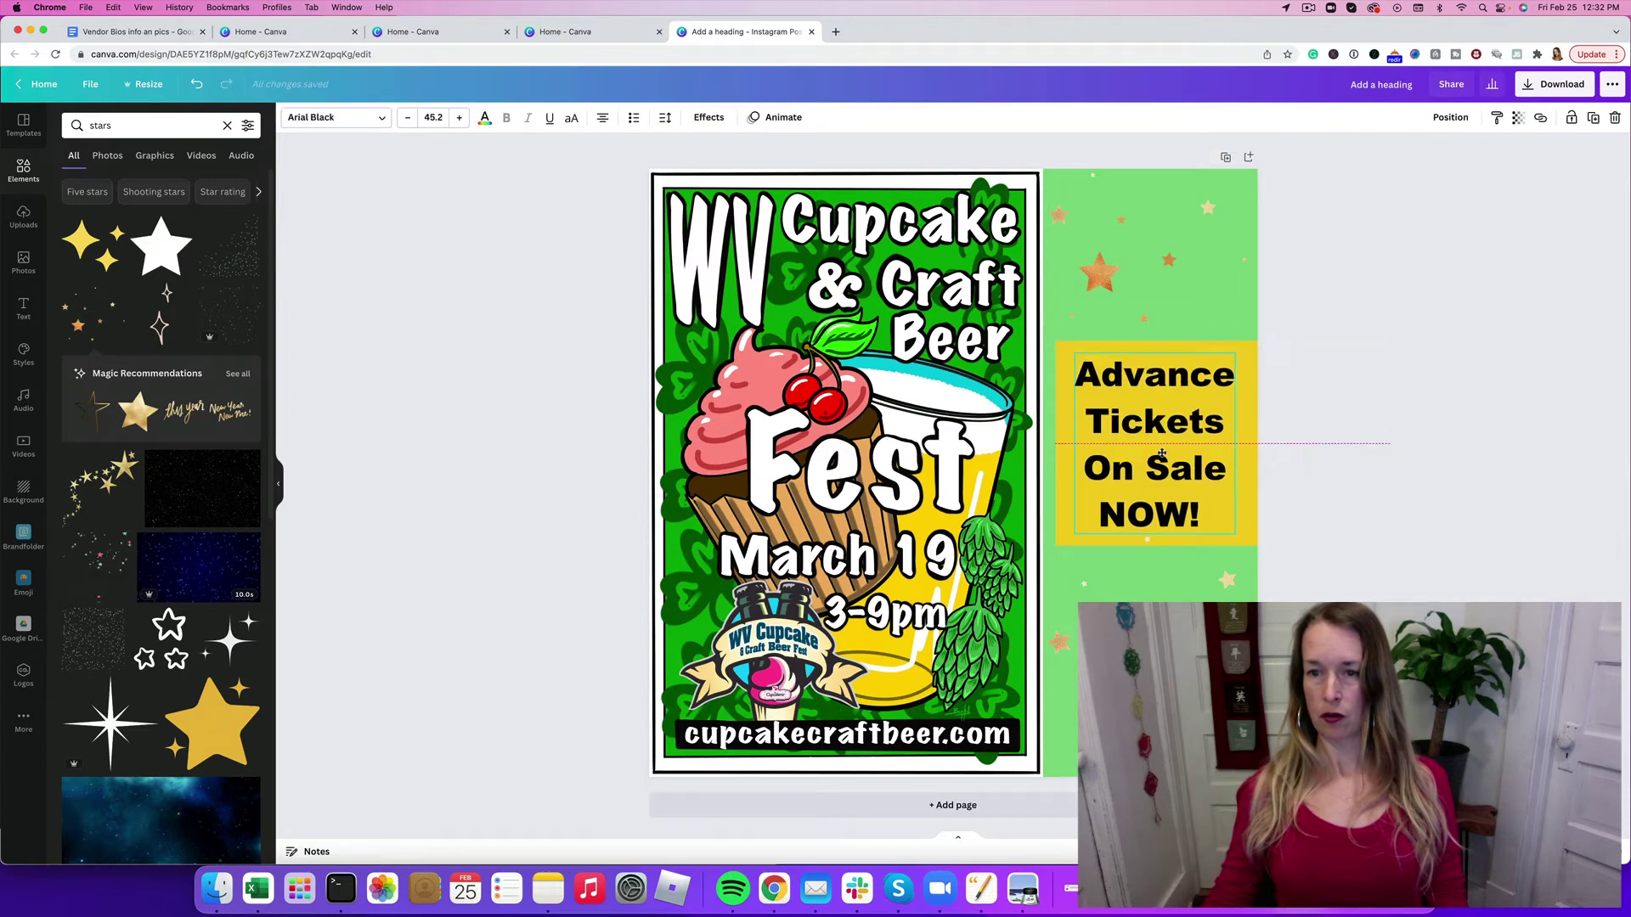
left_click(1240, 314)
left_click_drag(1240, 315, 1275, 346)
Step: Select and then deselect the green page background to review the finished layout
left_click(545, 334)
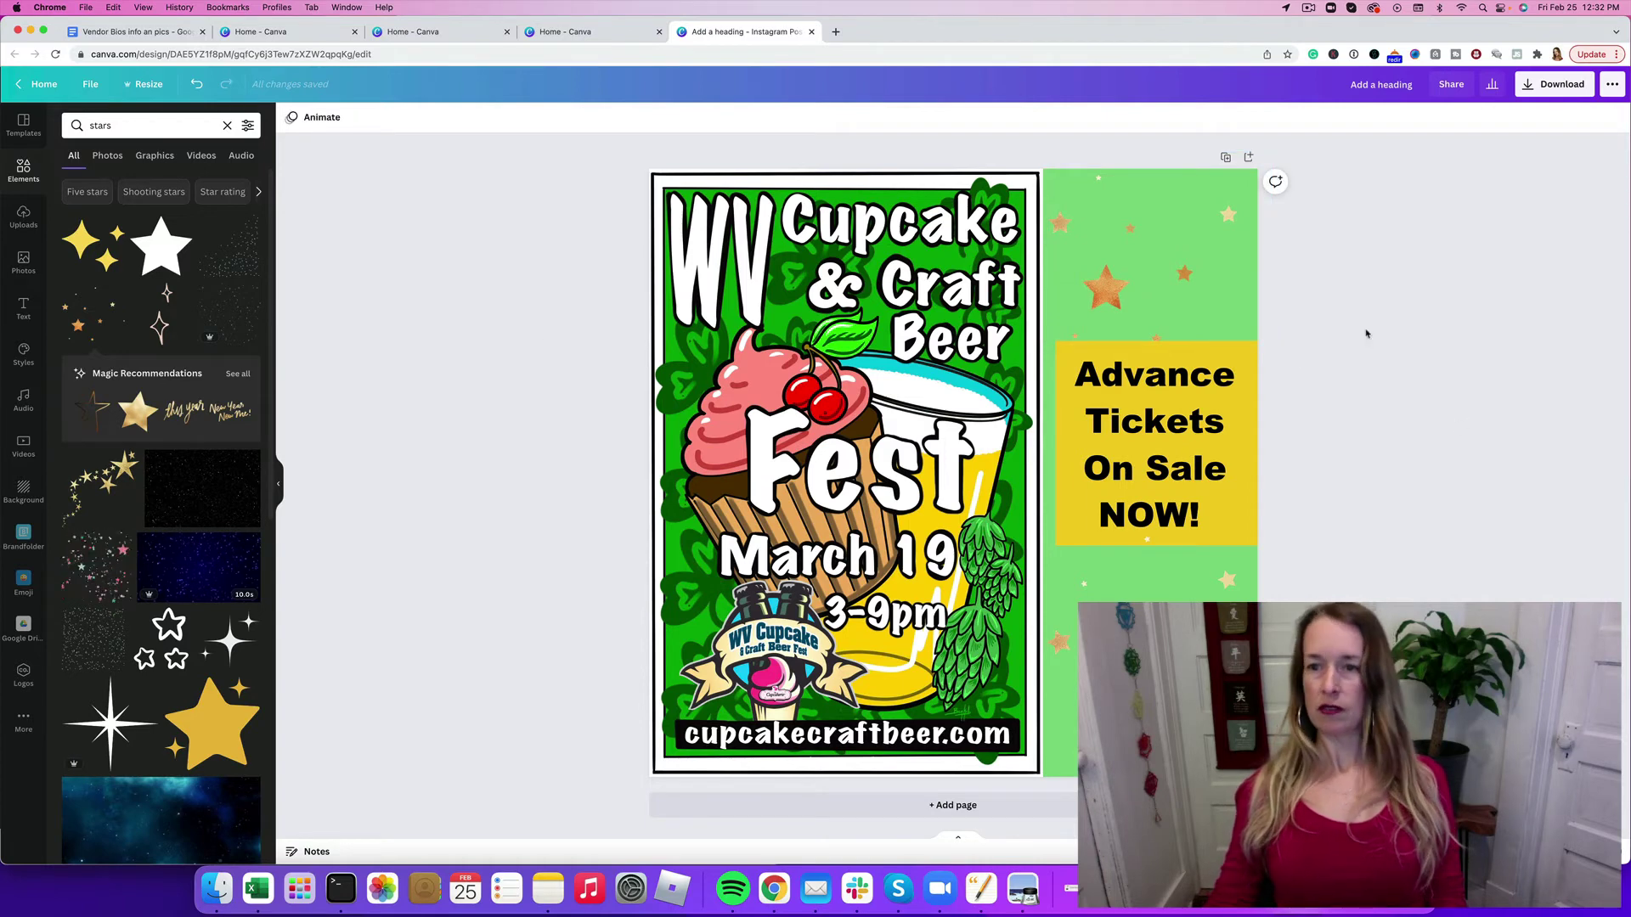
left_click(1049, 552)
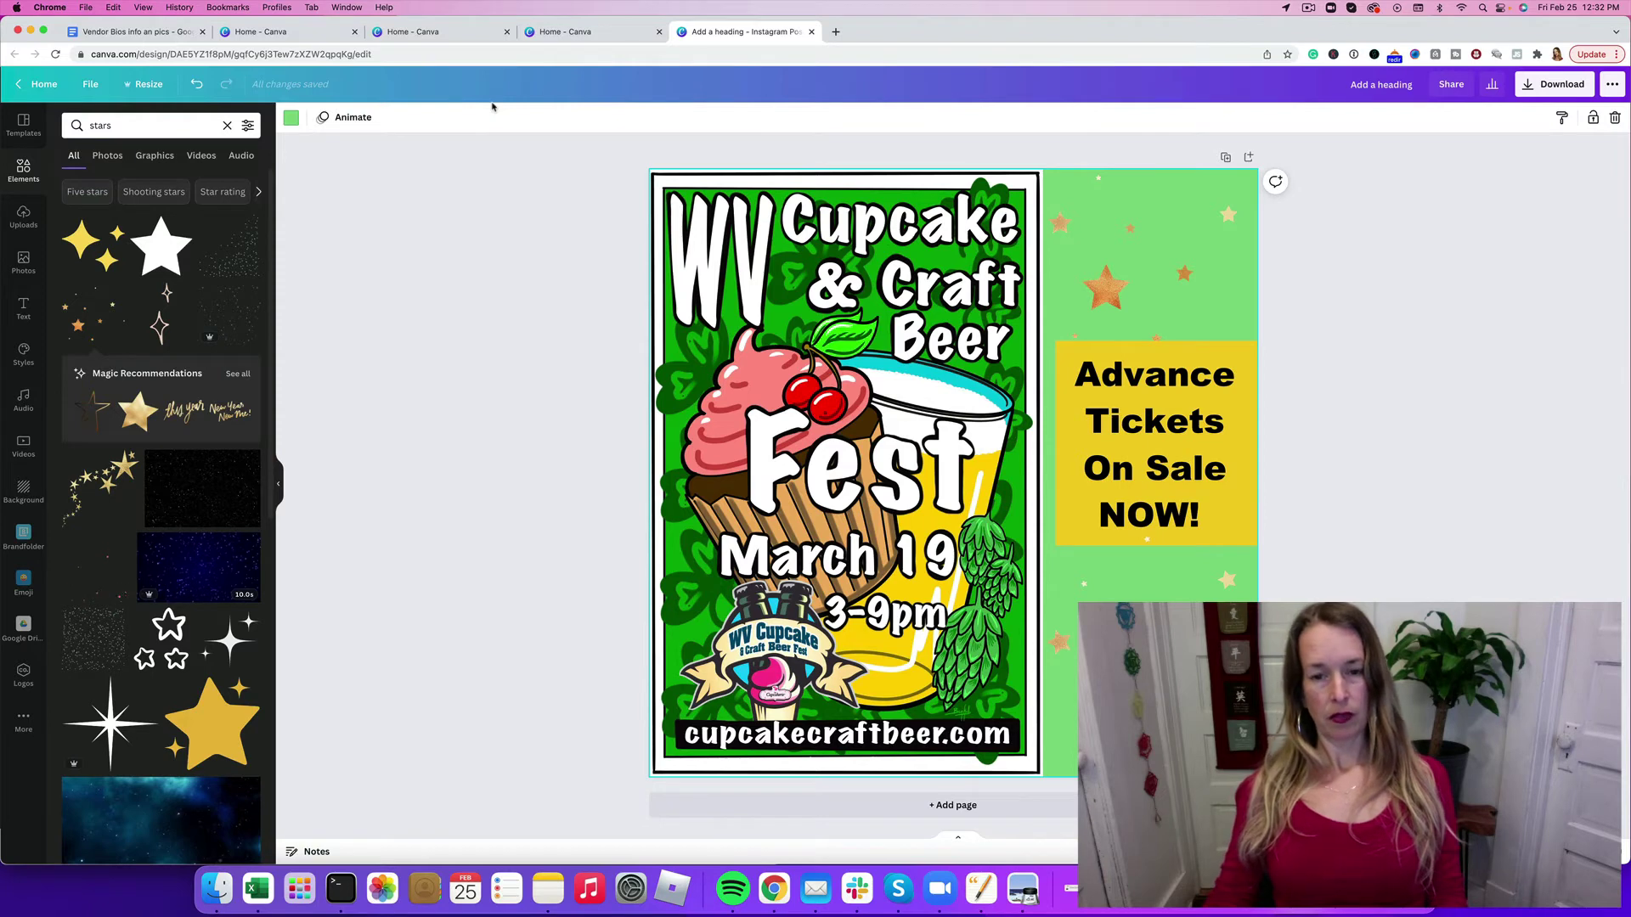
left_click(569, 199)
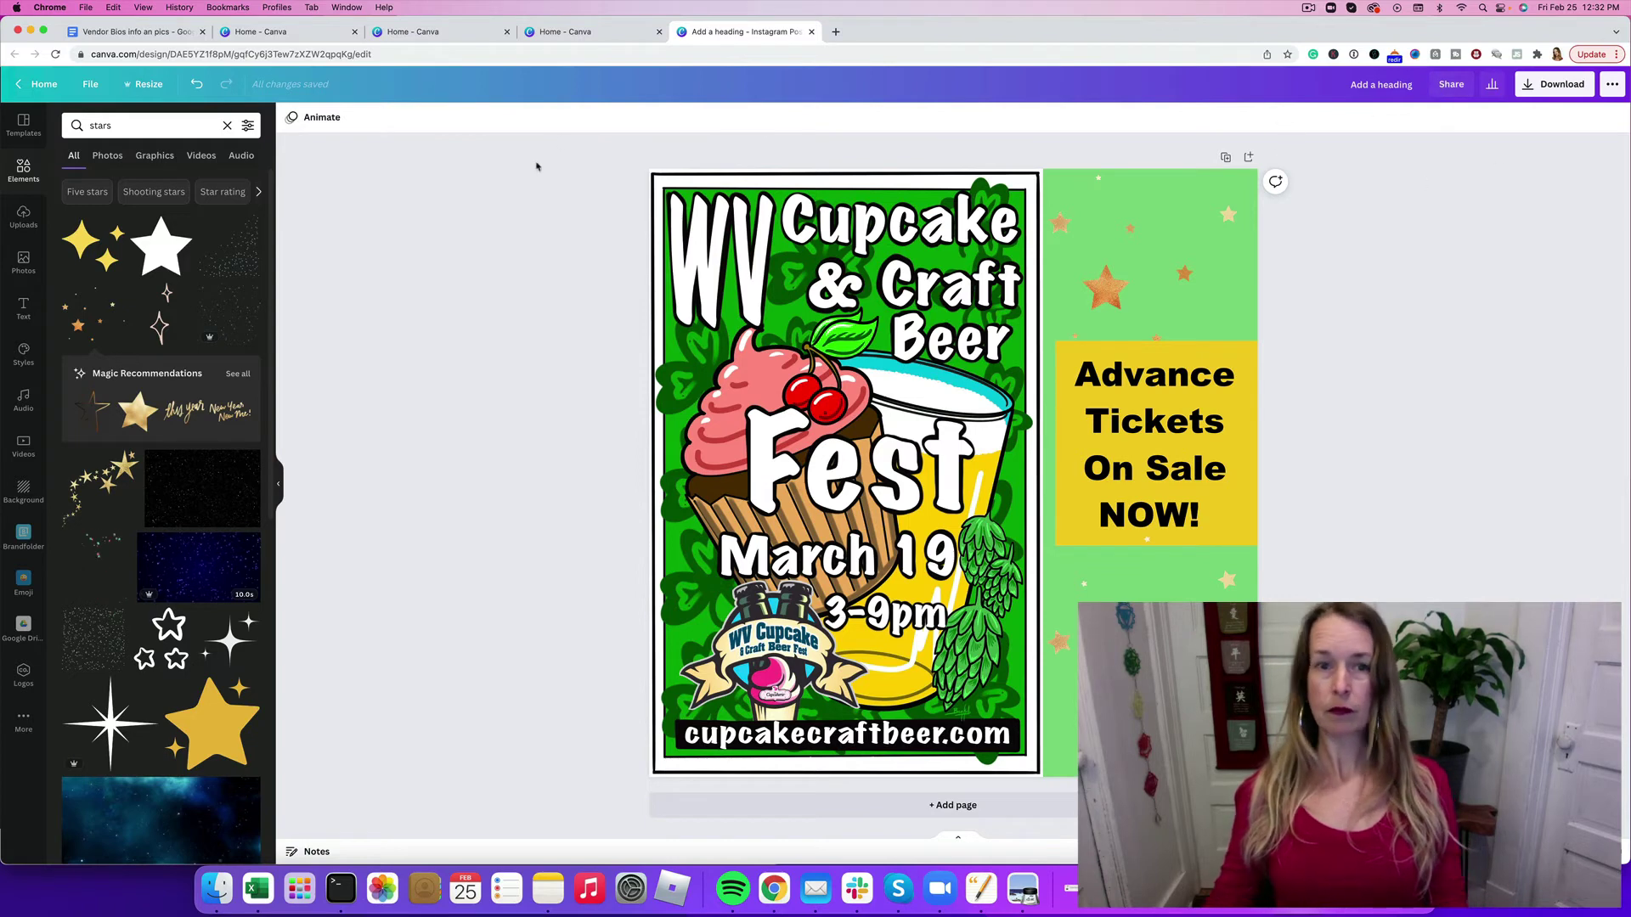
Step: Save the design, then save it into the Your projects > Cupcake Craft Beer folder
left_click(90, 84)
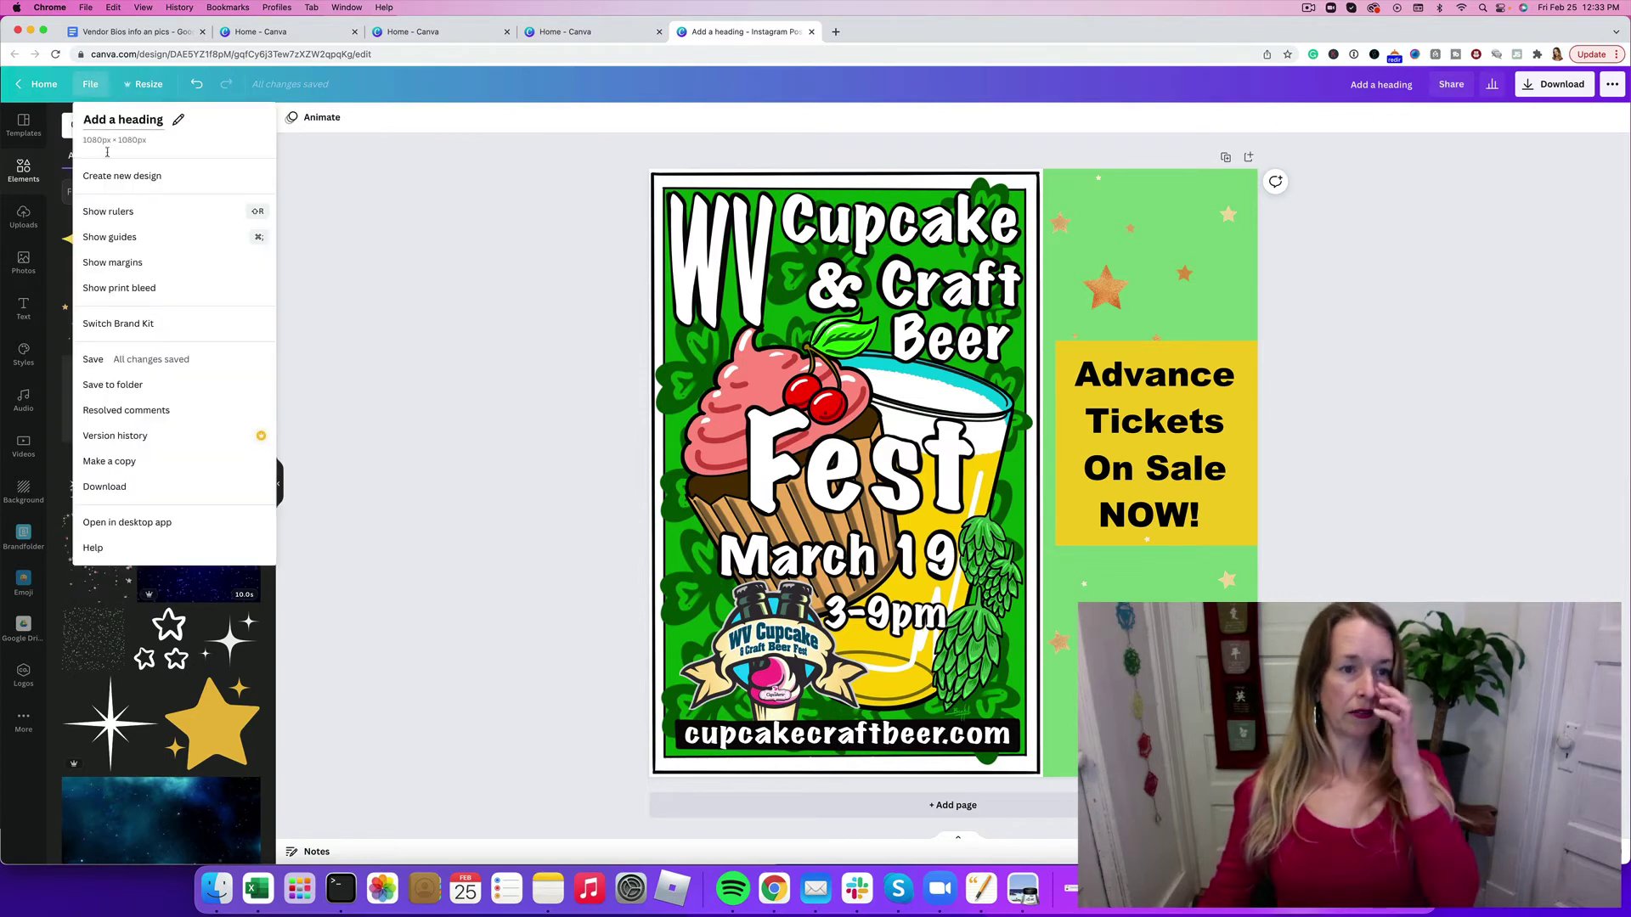
left_click(96, 358)
left_click(90, 84)
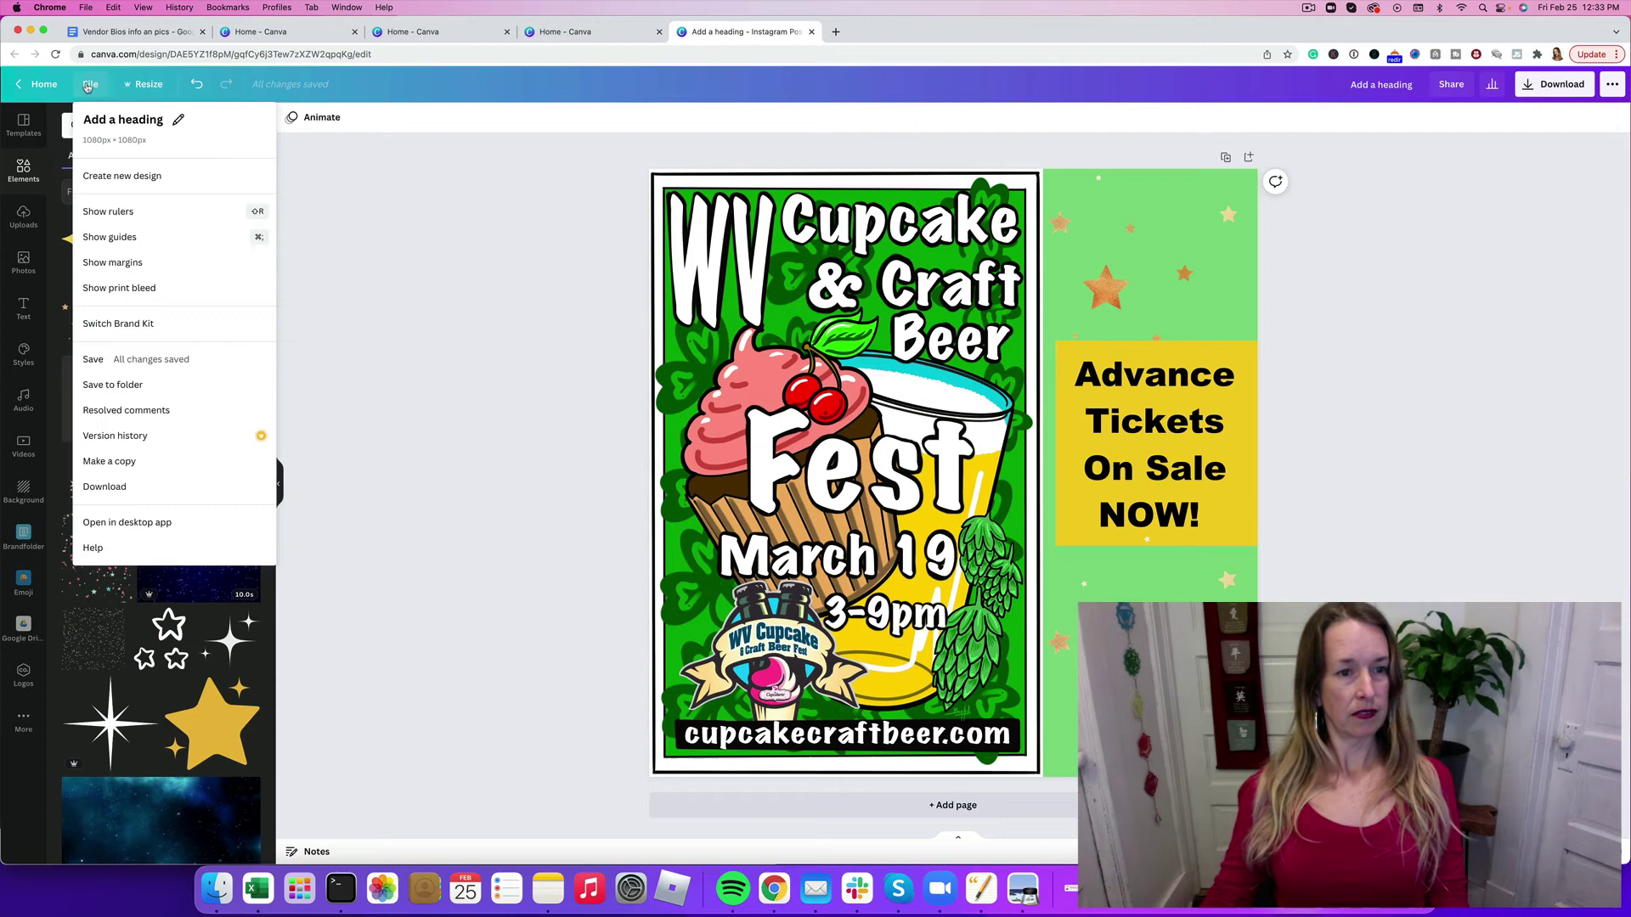
left_click(155, 383)
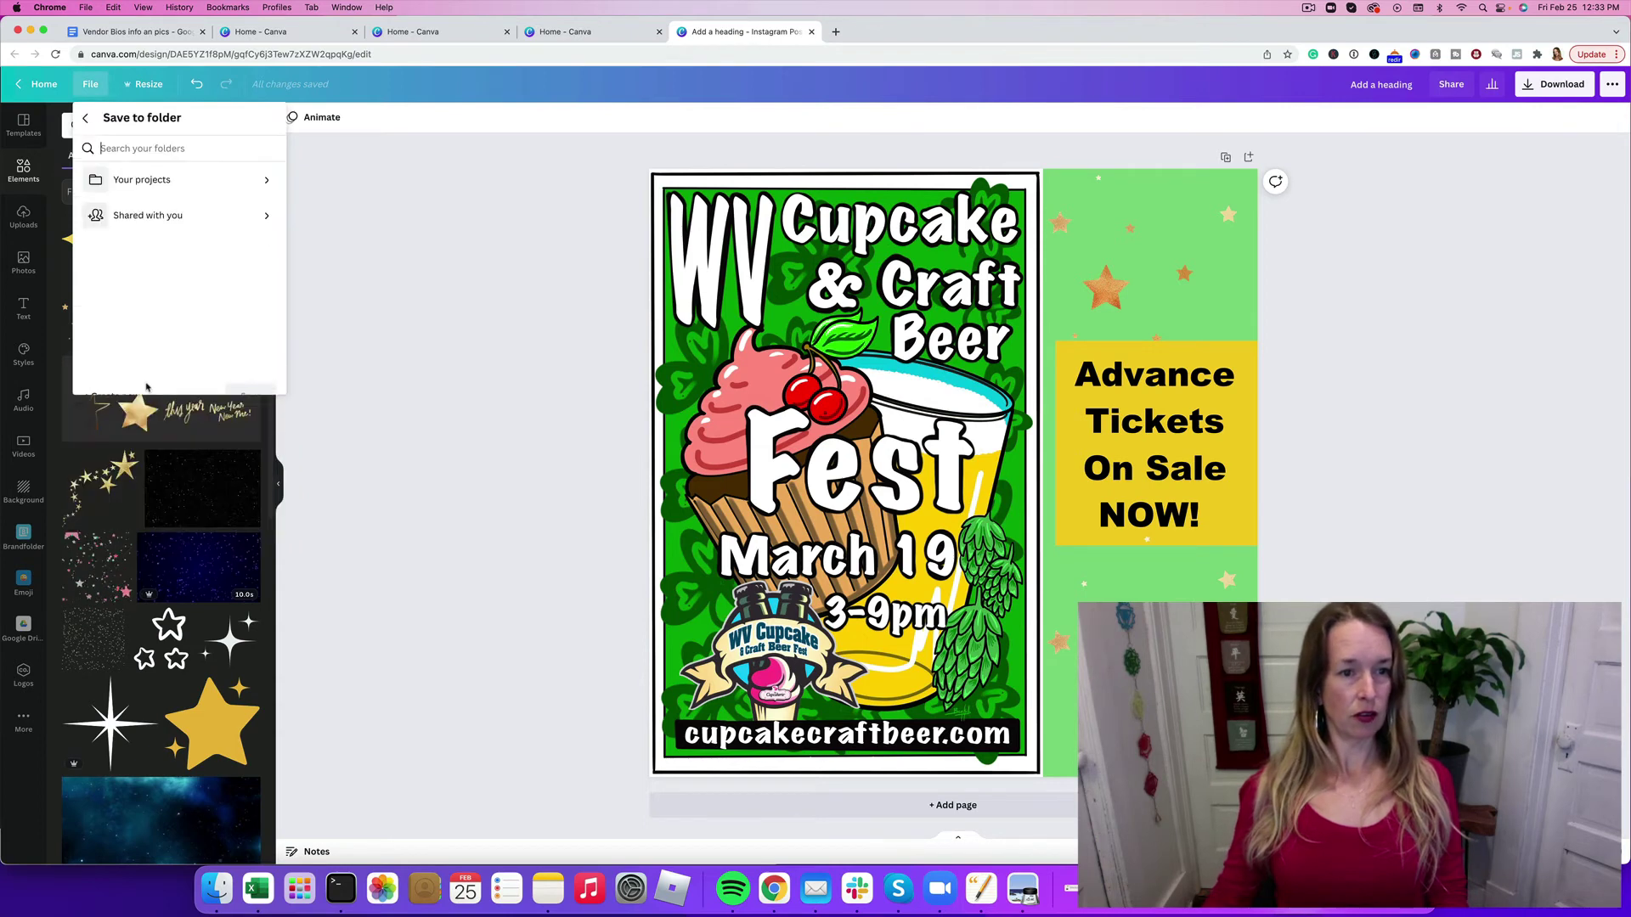
left_click(134, 183)
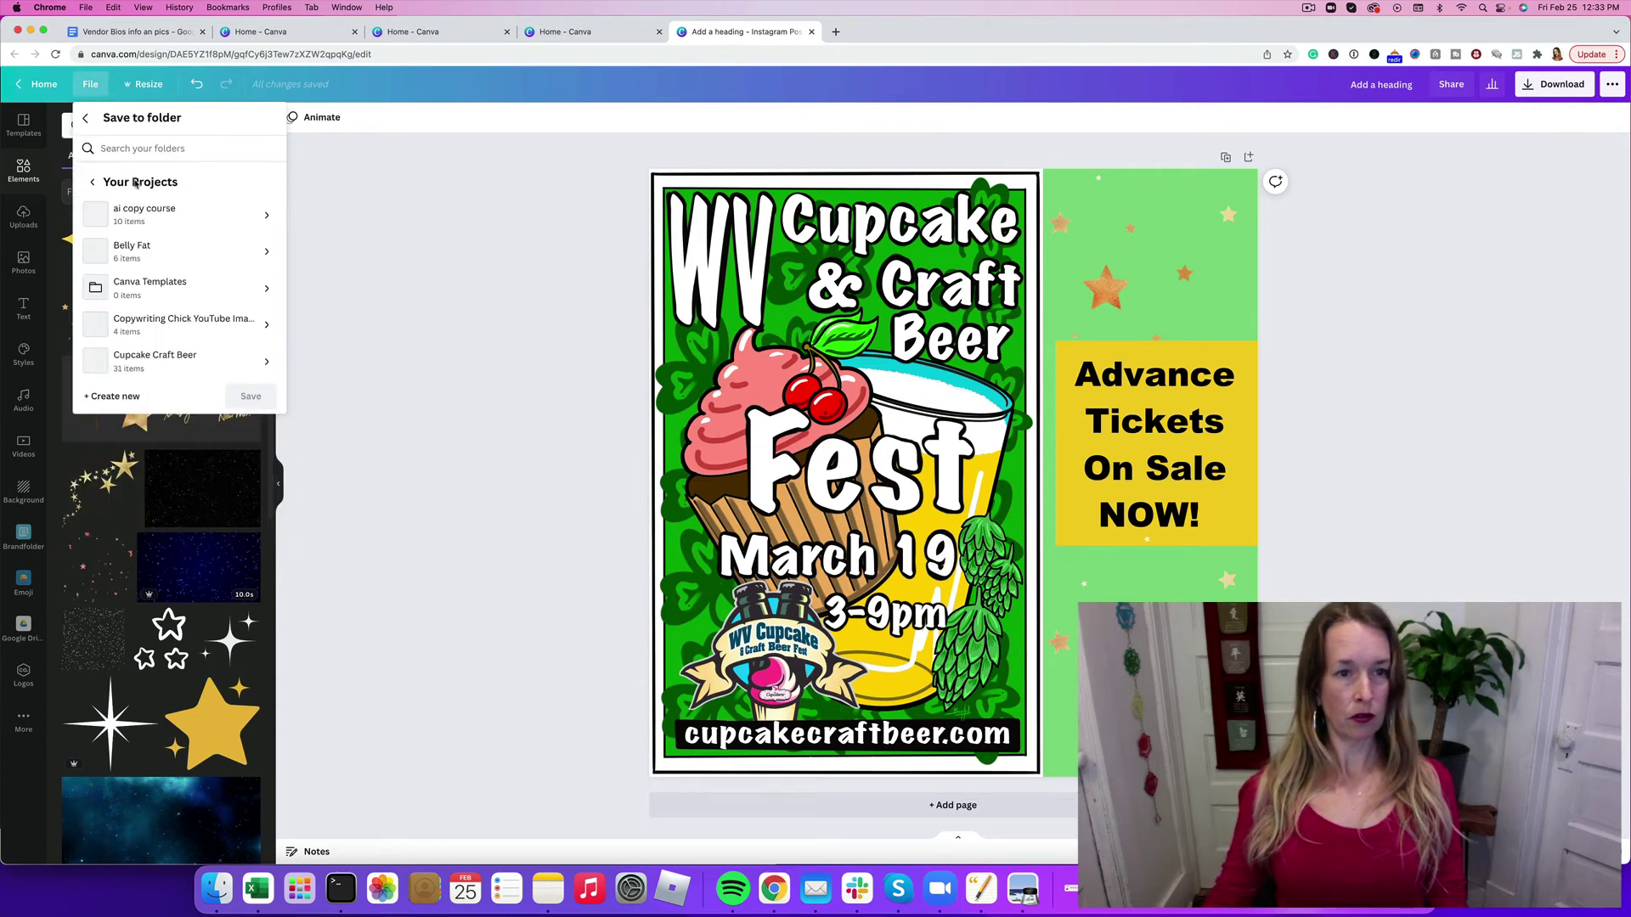
left_click(170, 363)
left_click(234, 395)
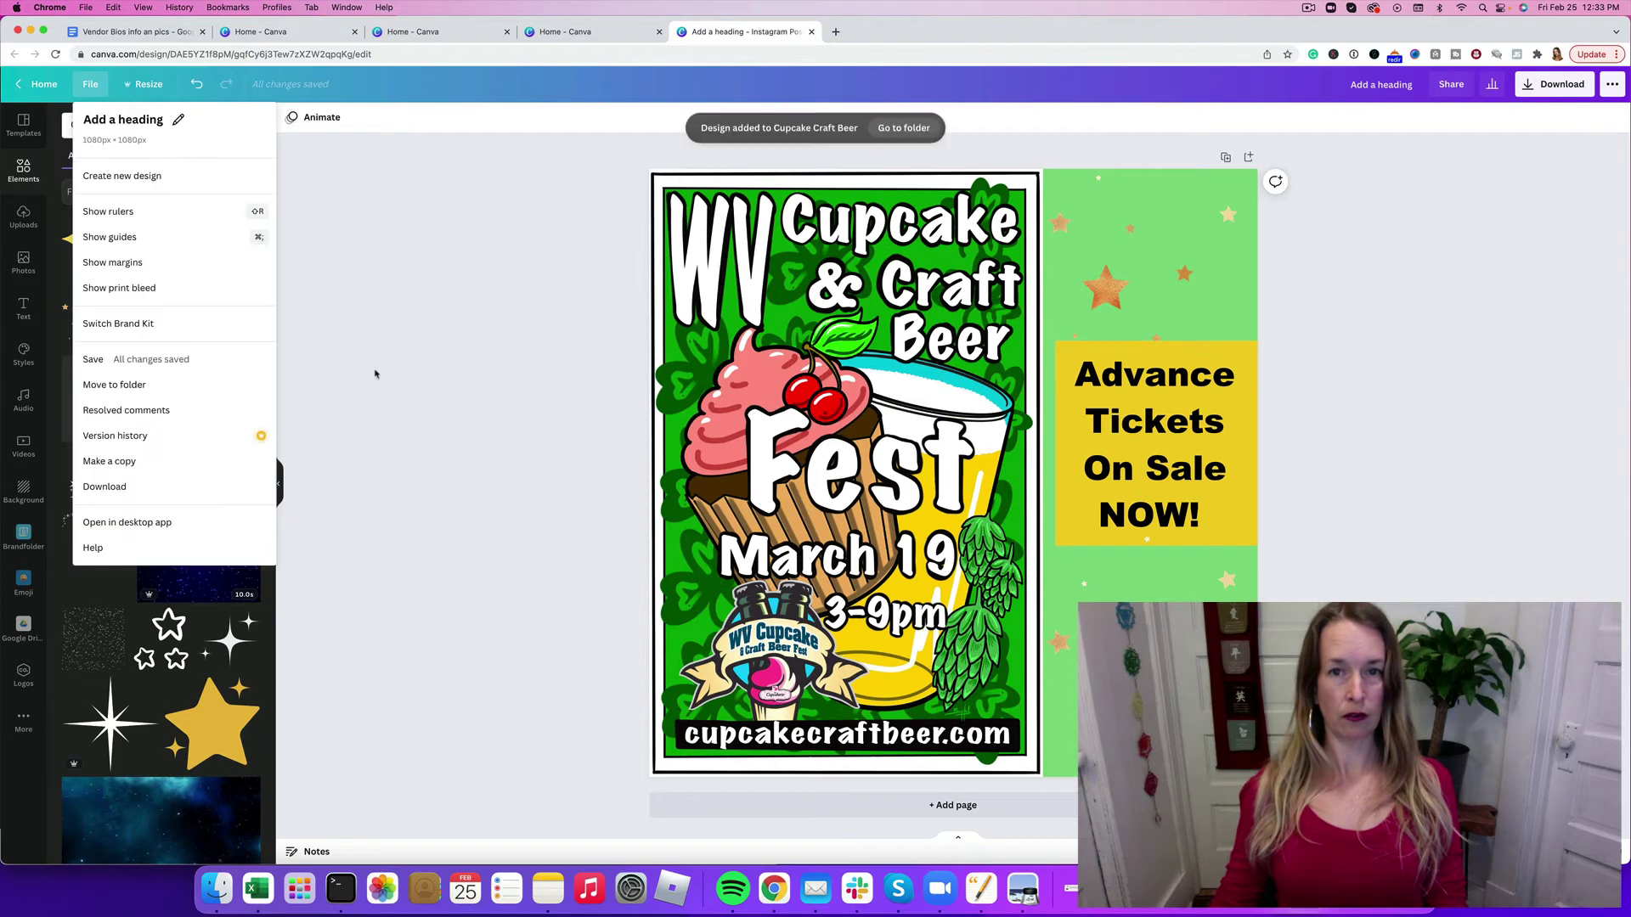
left_click(375, 374)
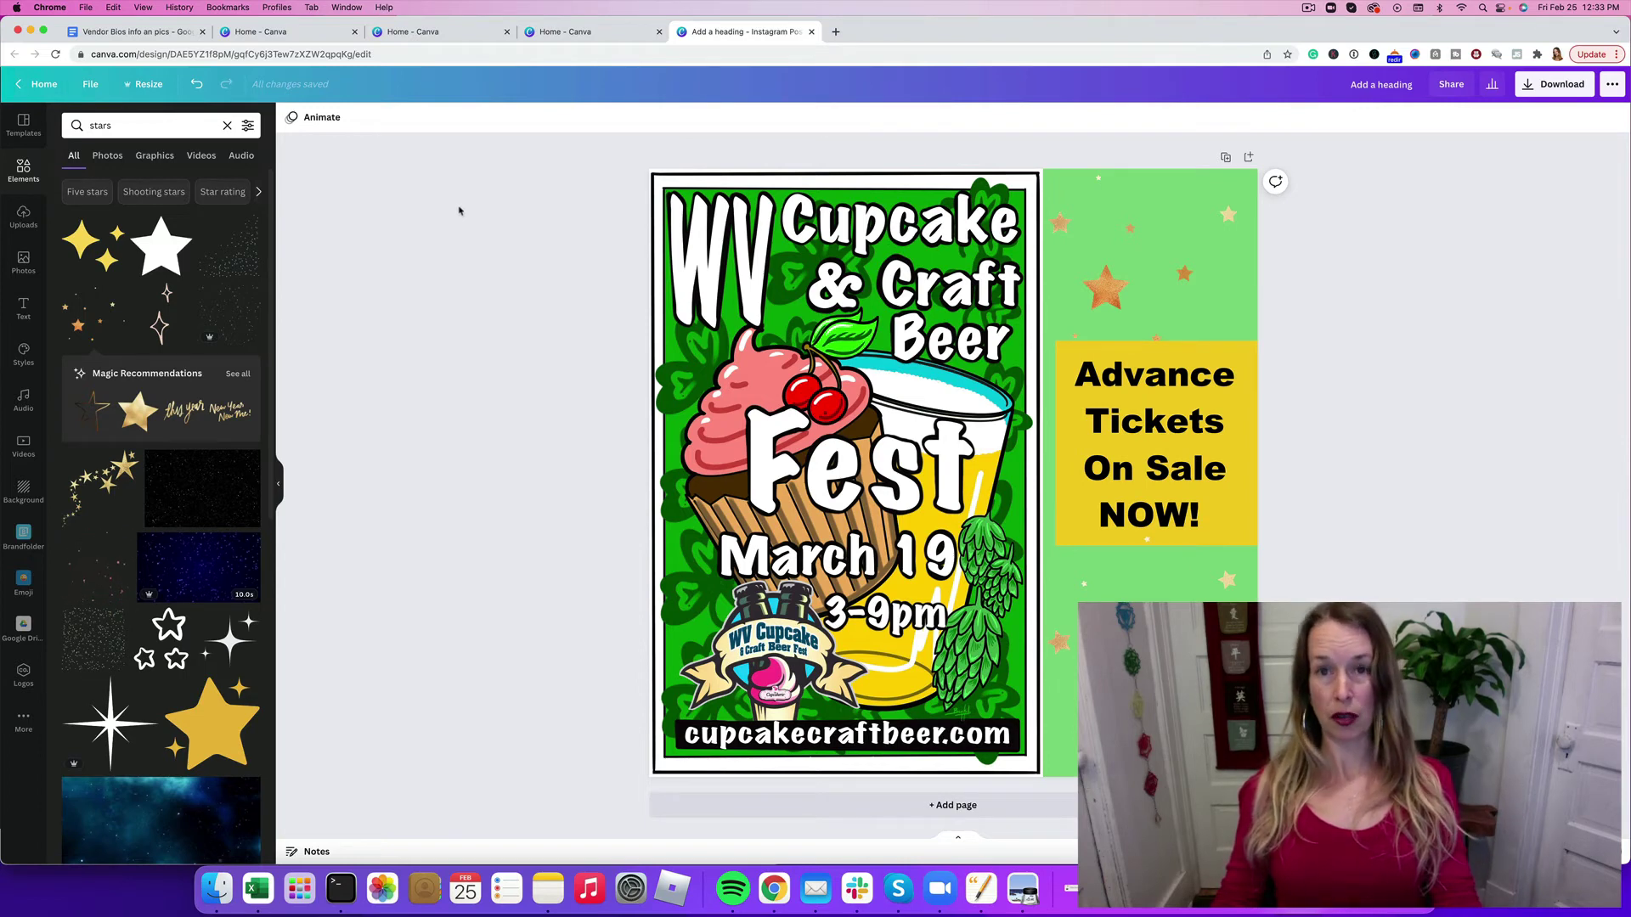
Step: From Home, search templates for 'food' and apply the Buy 1 Get 1 Free donut template
left_click(35, 84)
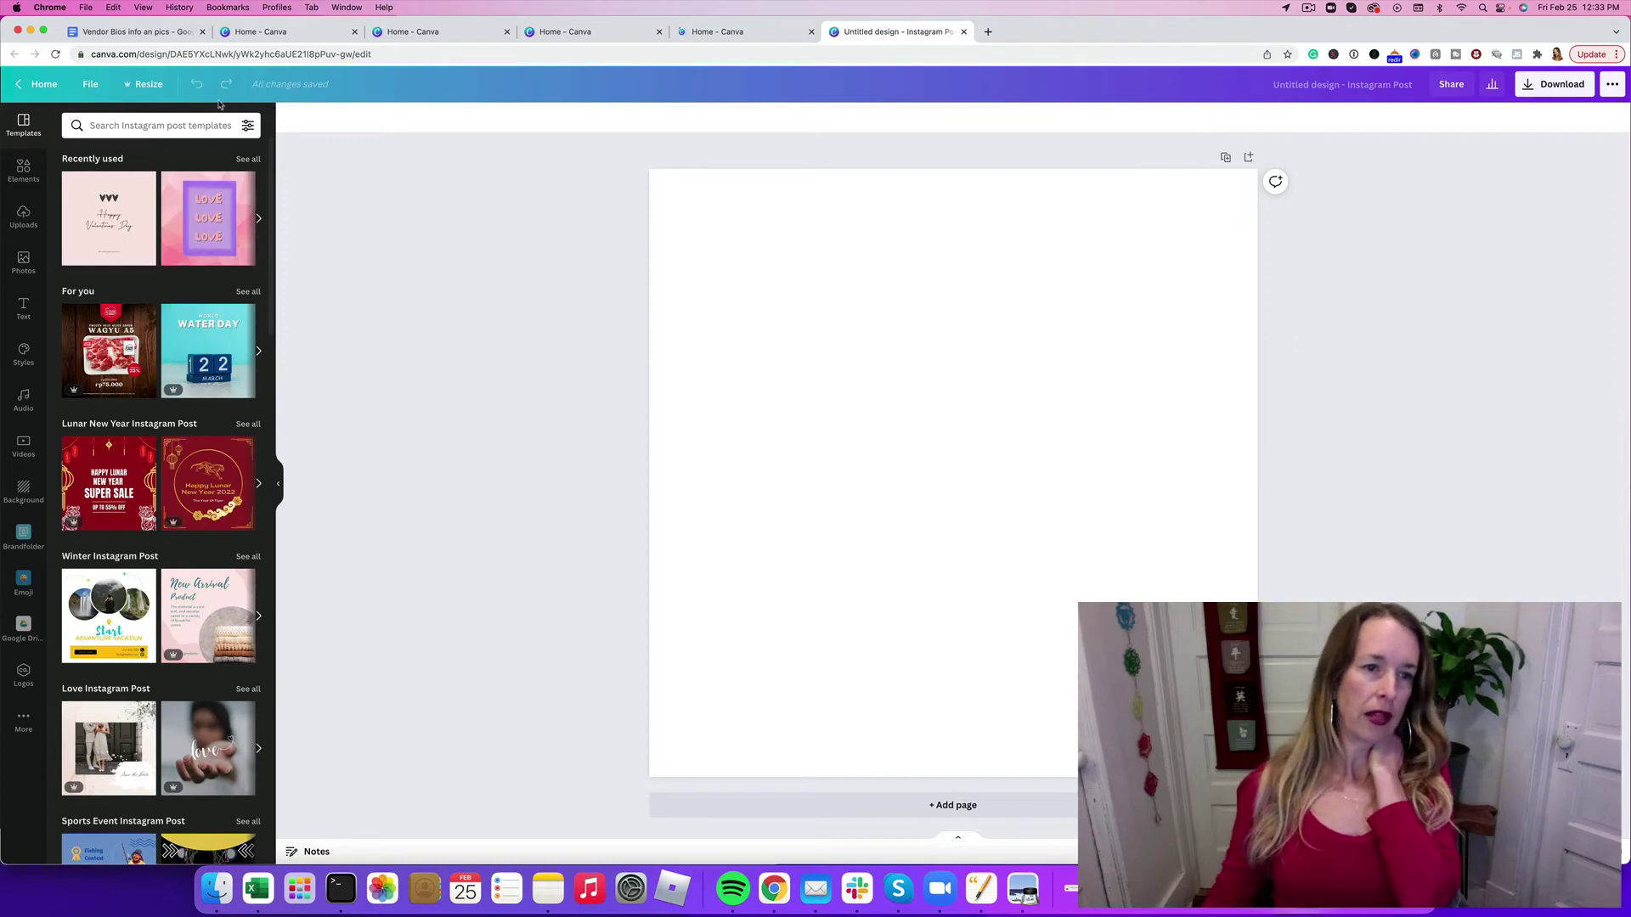
scroll(187, 376, "down", 2)
scroll(187, 376, "down", 4)
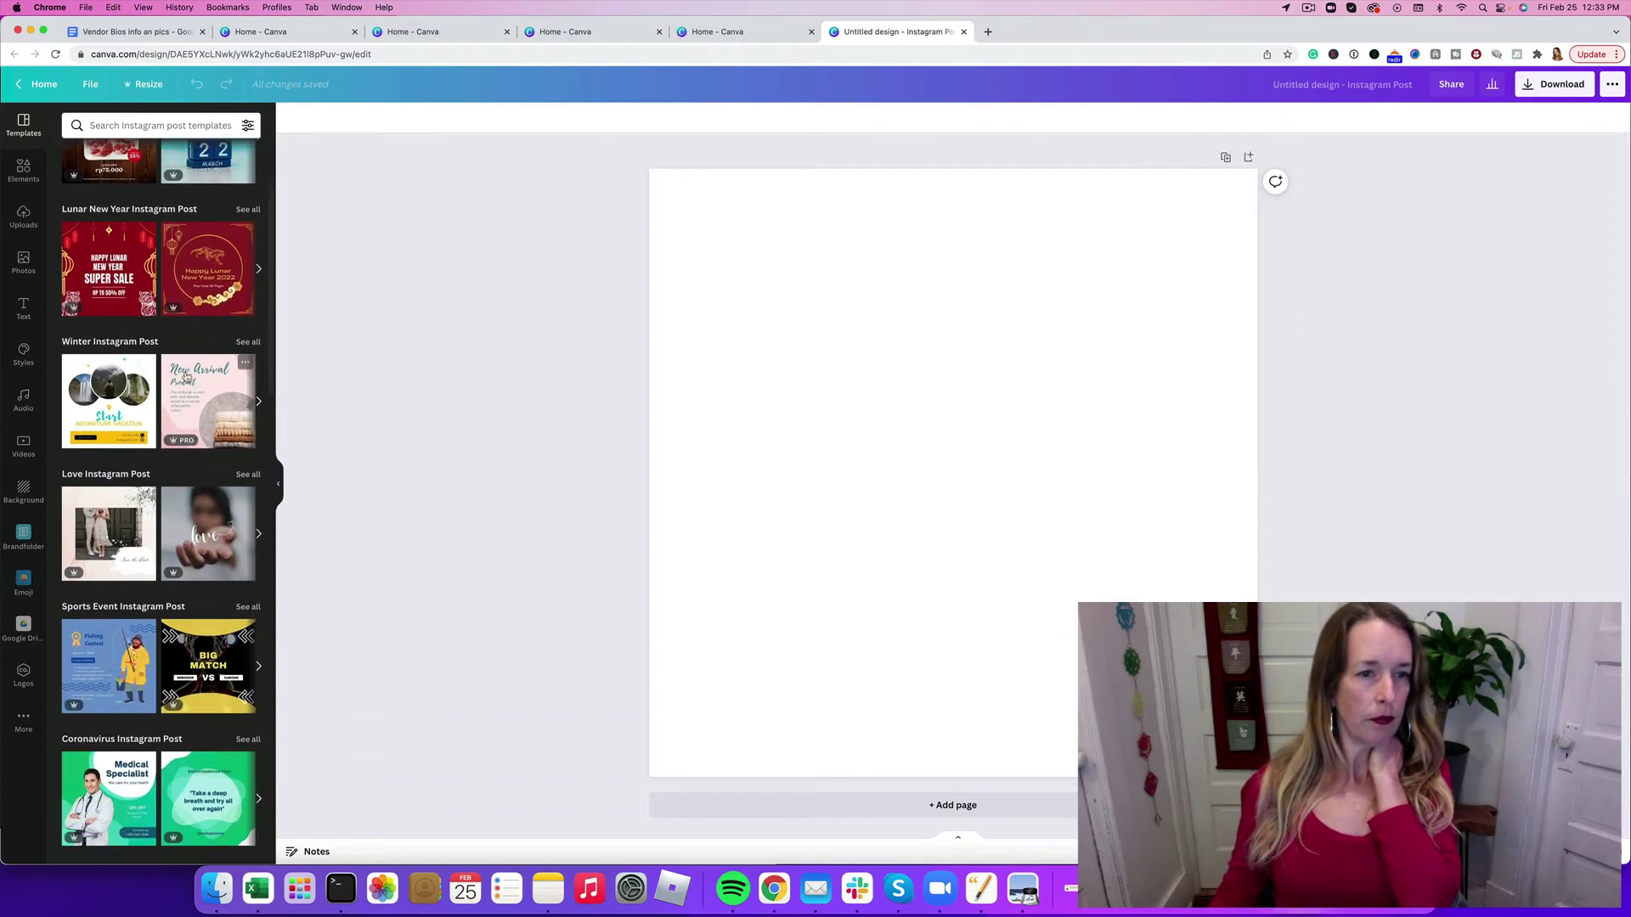
left_click(158, 126)
type("food")
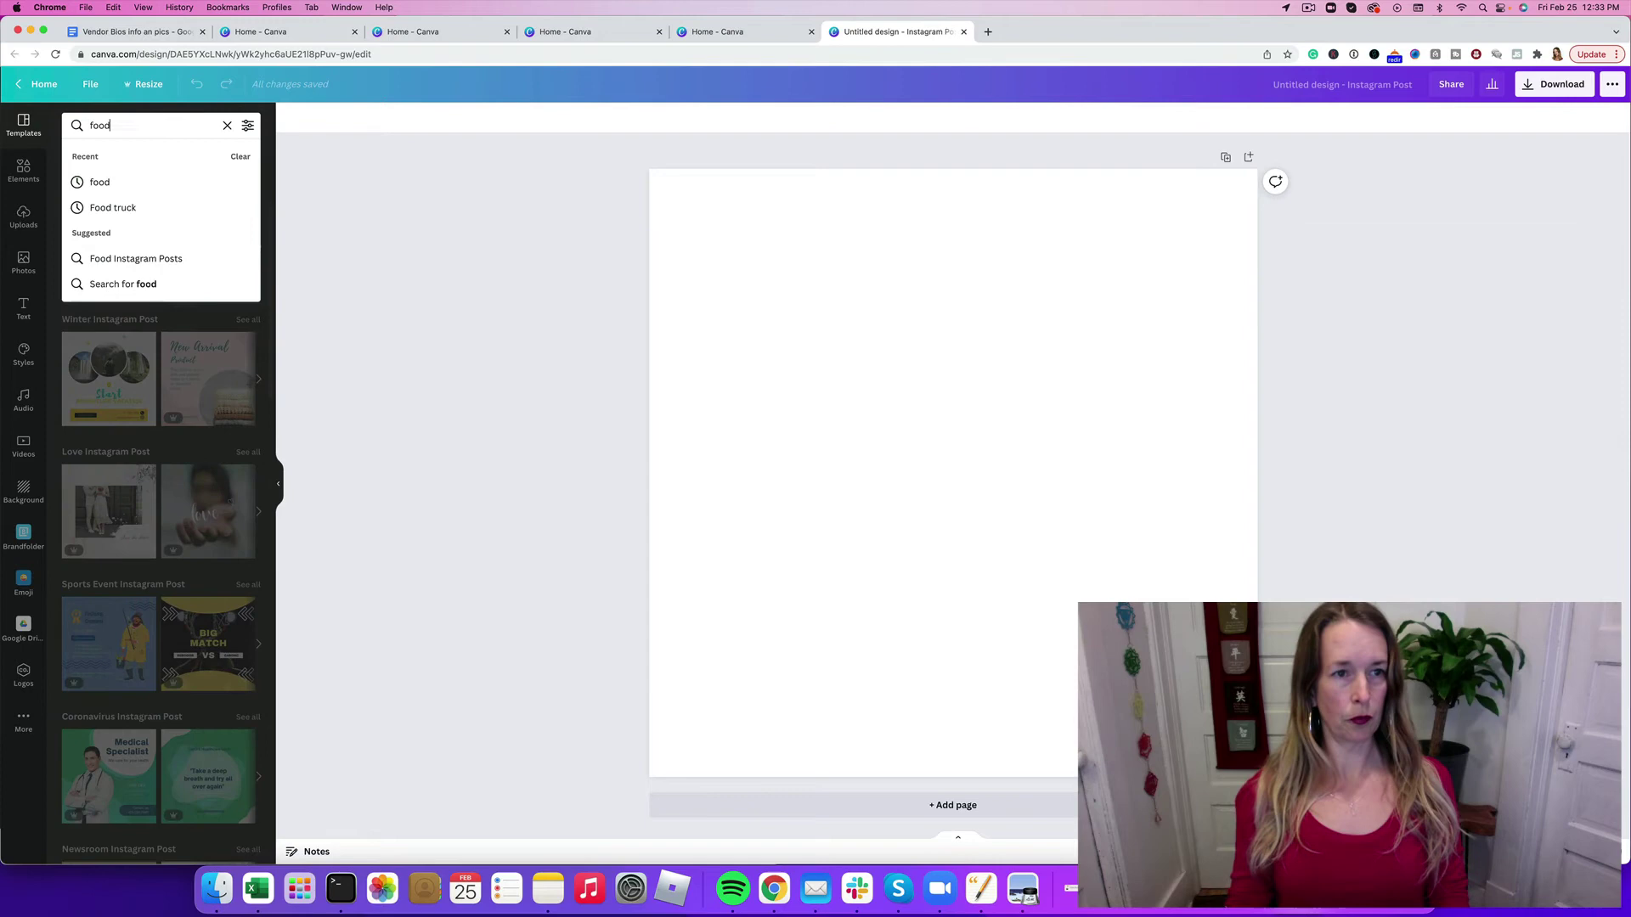
left_click(156, 180)
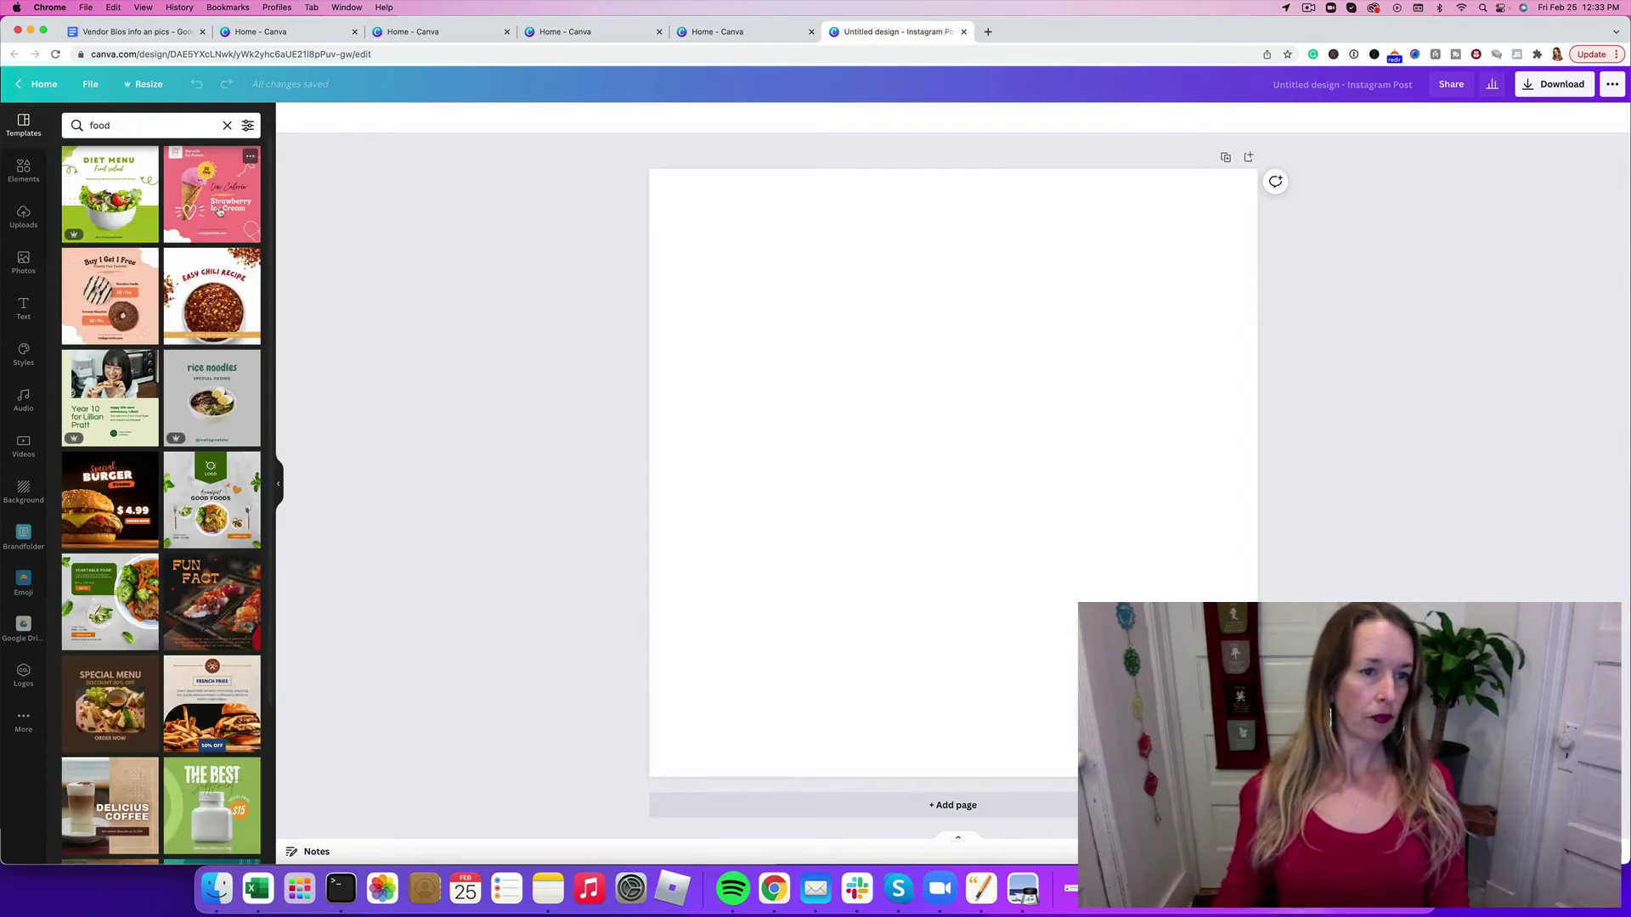
left_click(119, 303)
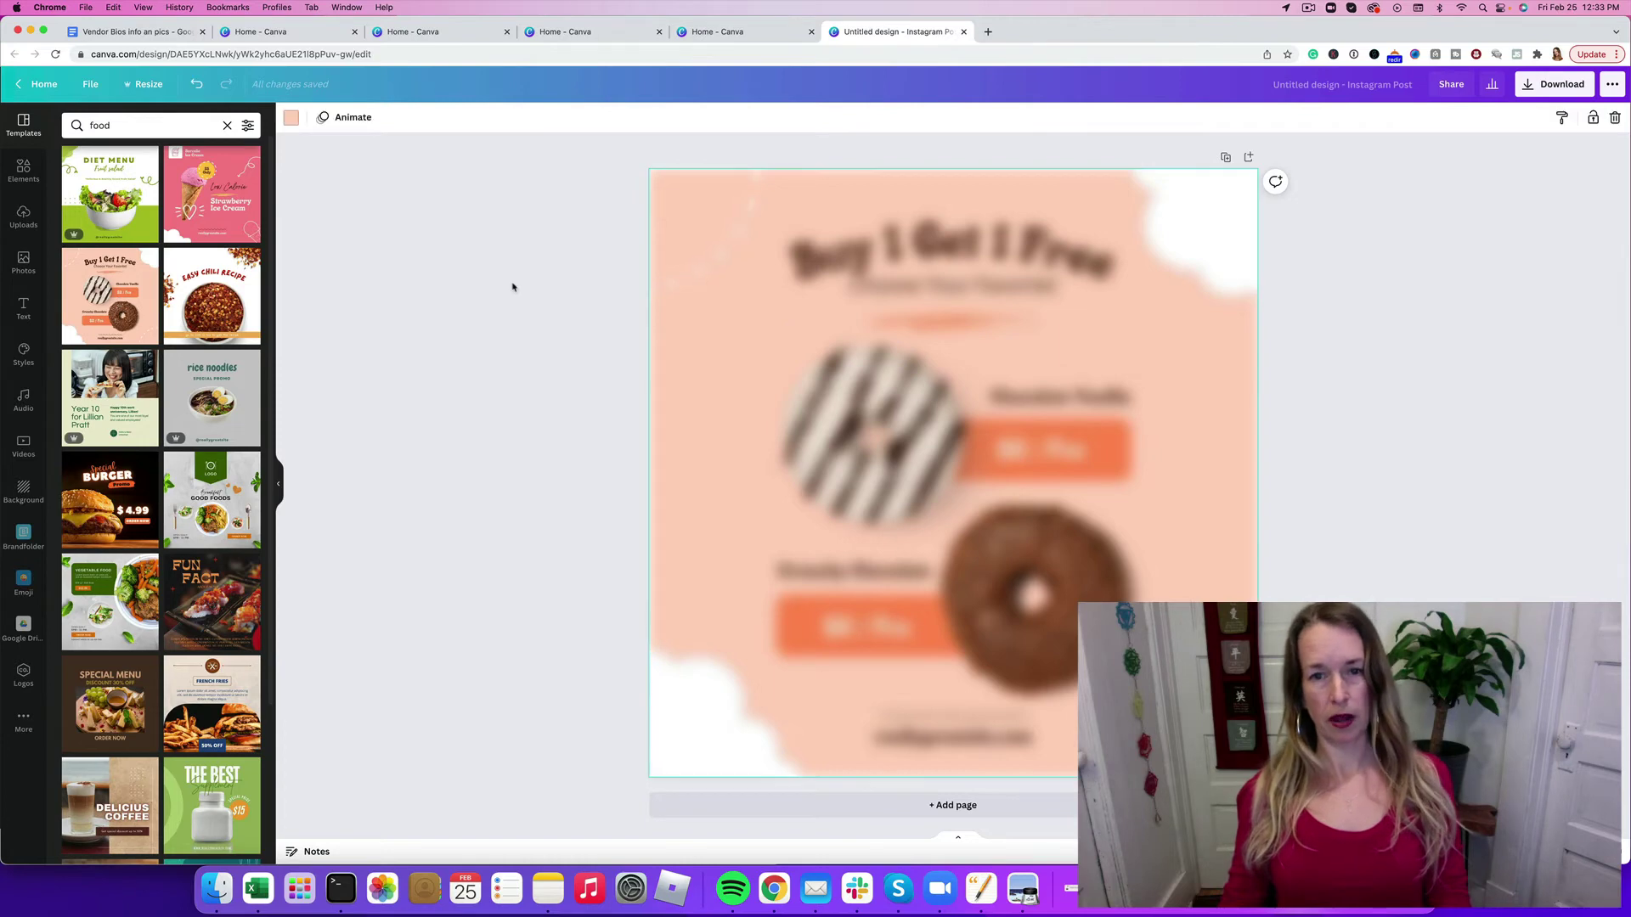
left_click(1400, 400)
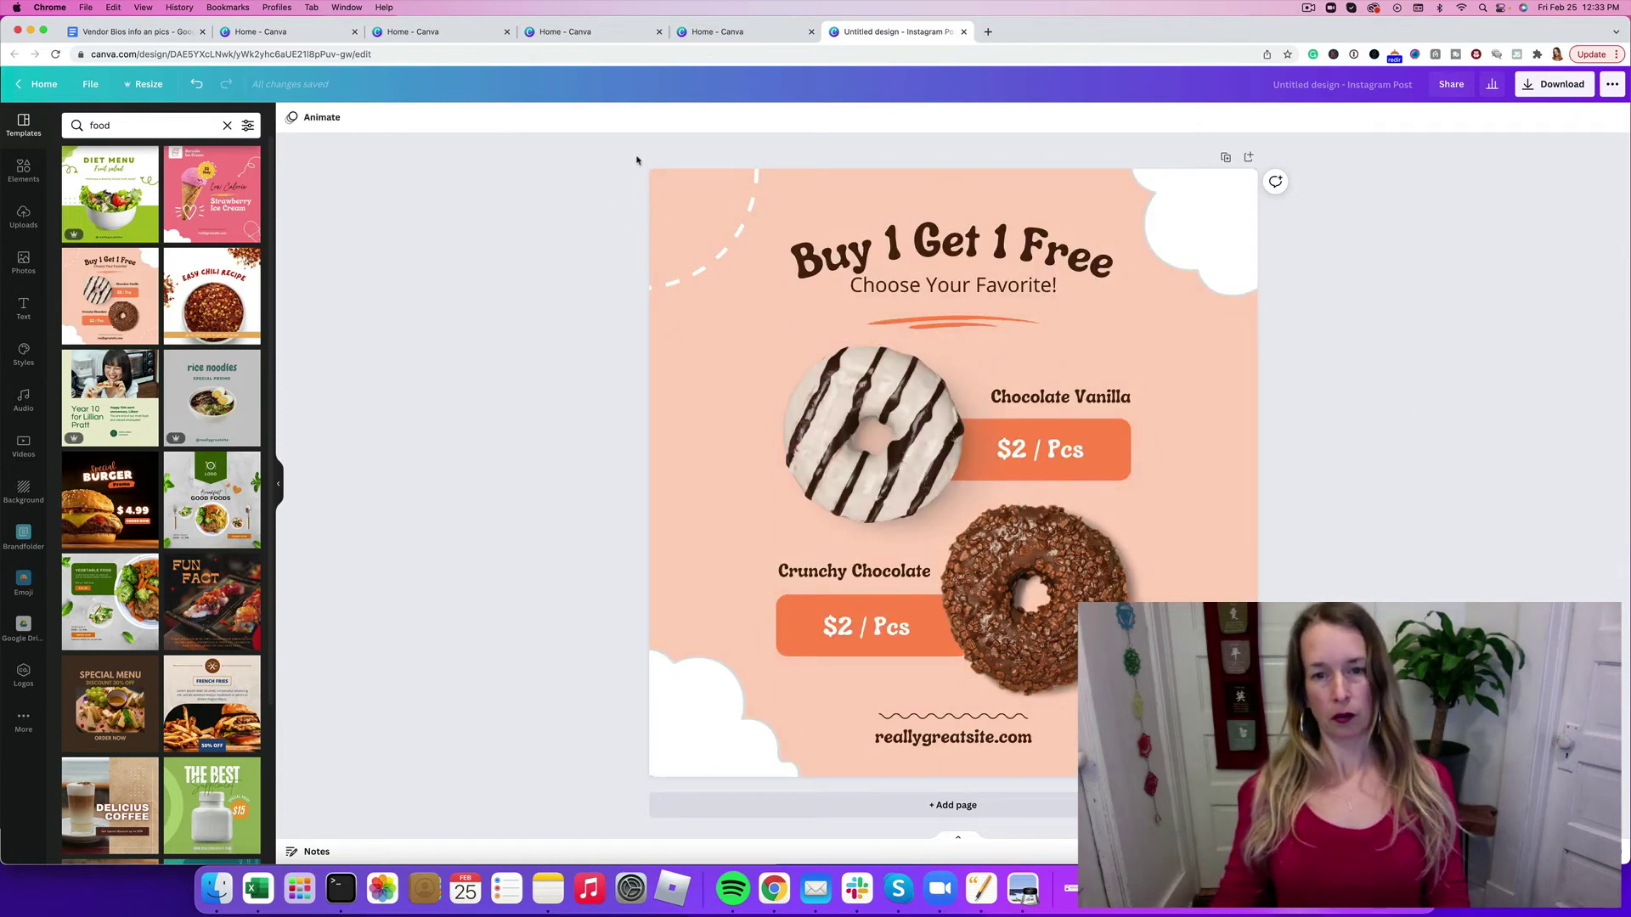
Step: Resize a copy of the donut design to Instagram Story, 1080 × 1920 px
left_click_drag(621, 154, 1292, 778)
left_click(1396, 518)
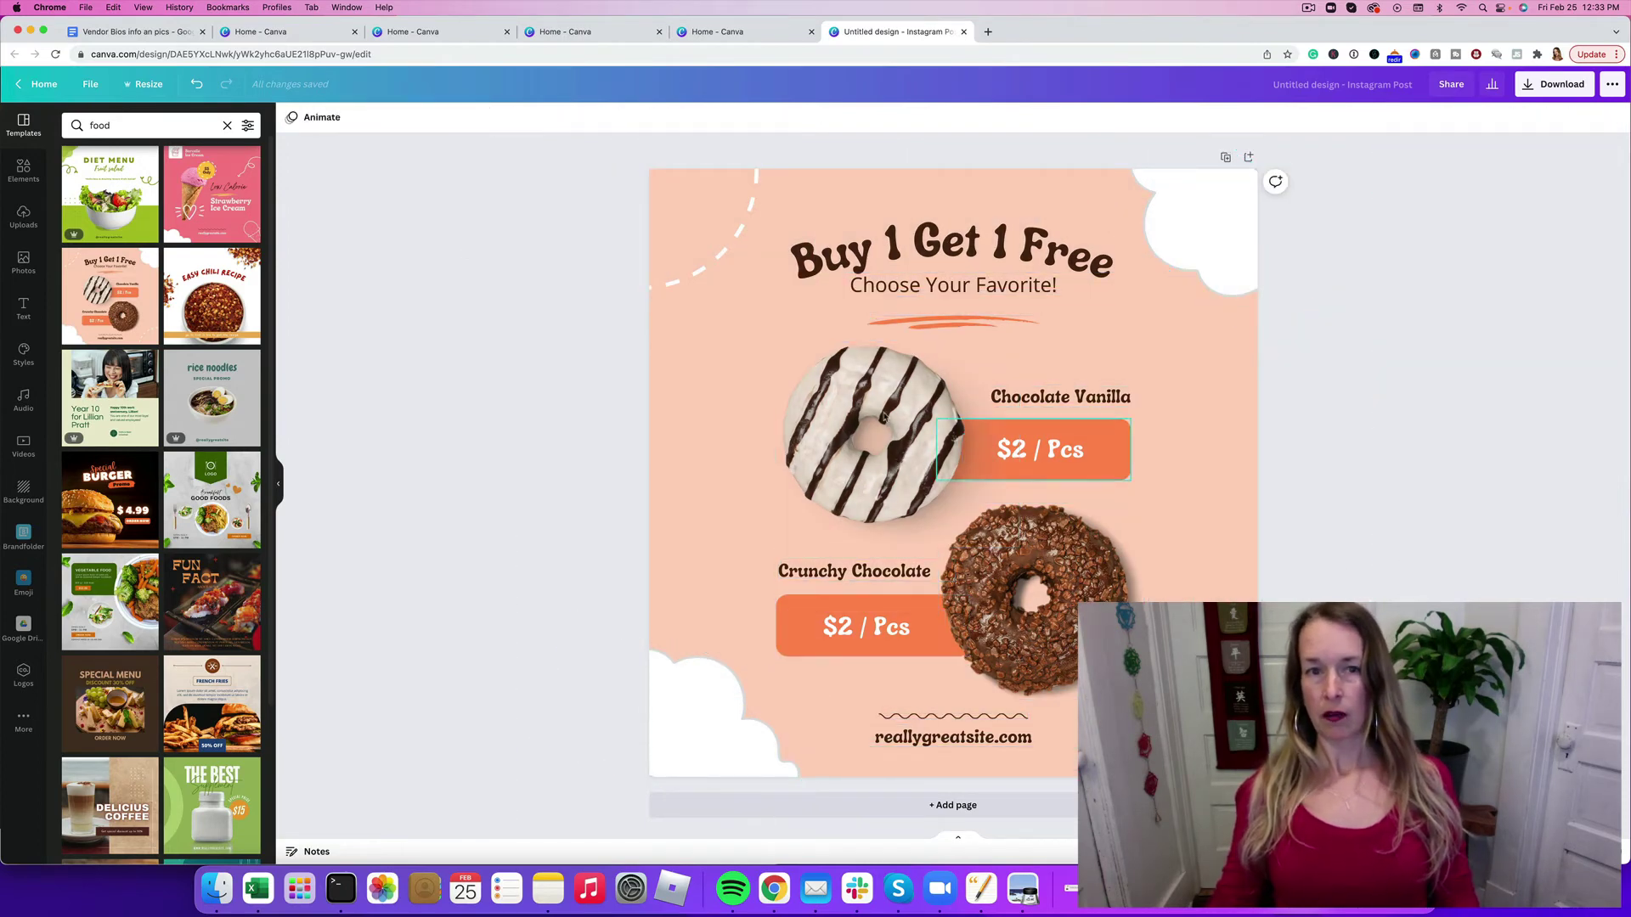
left_click(154, 86)
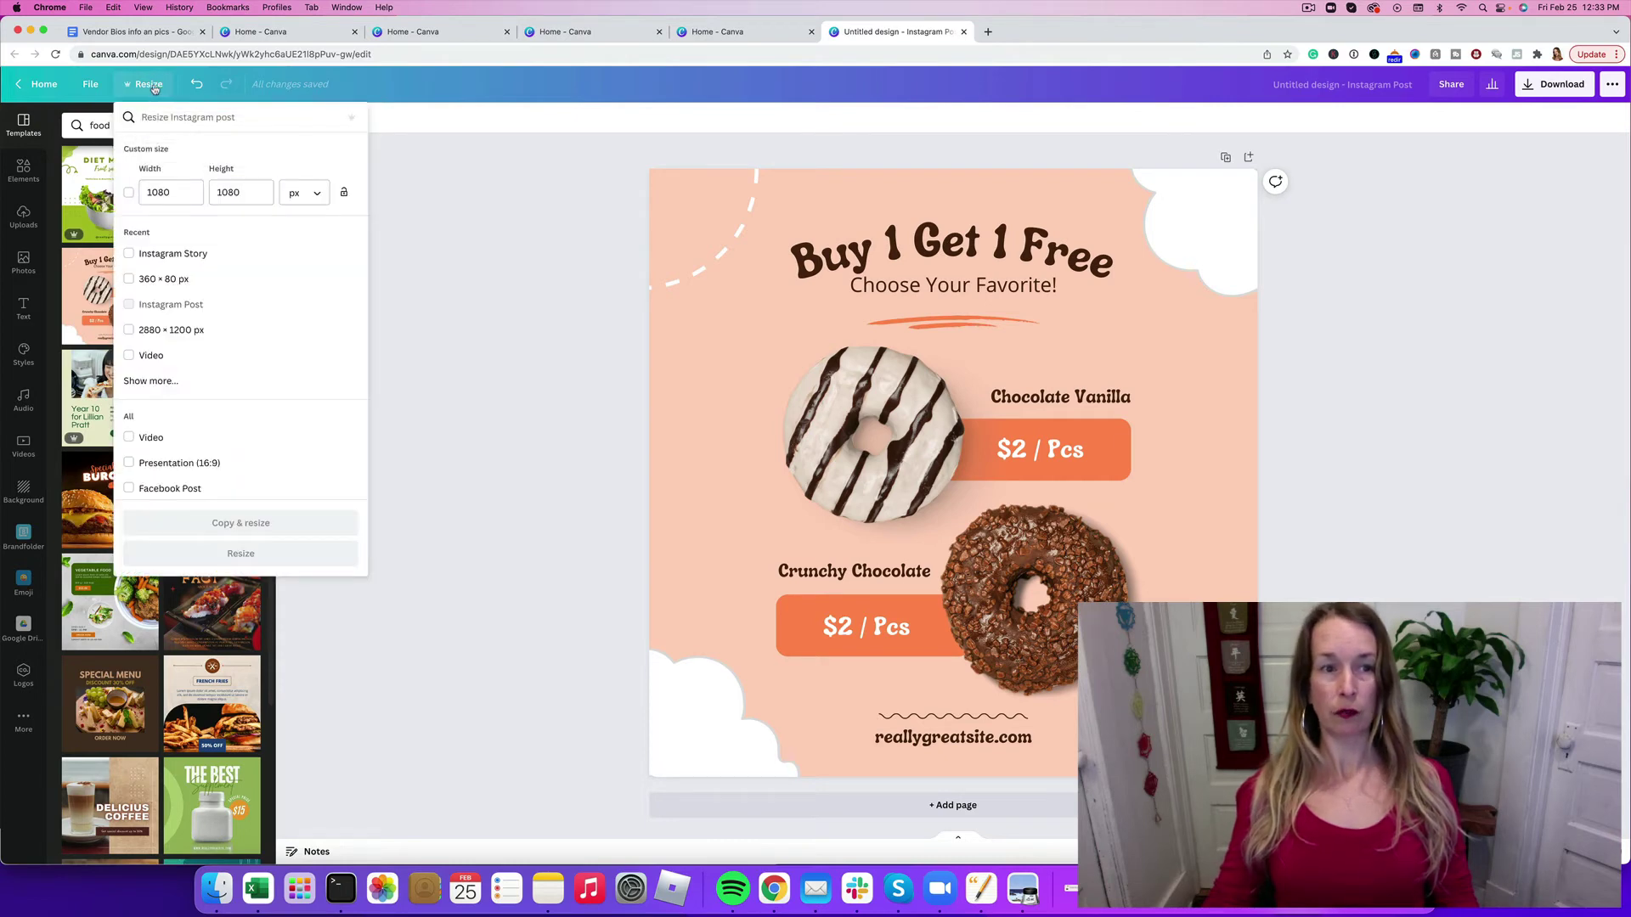
left_click(133, 252)
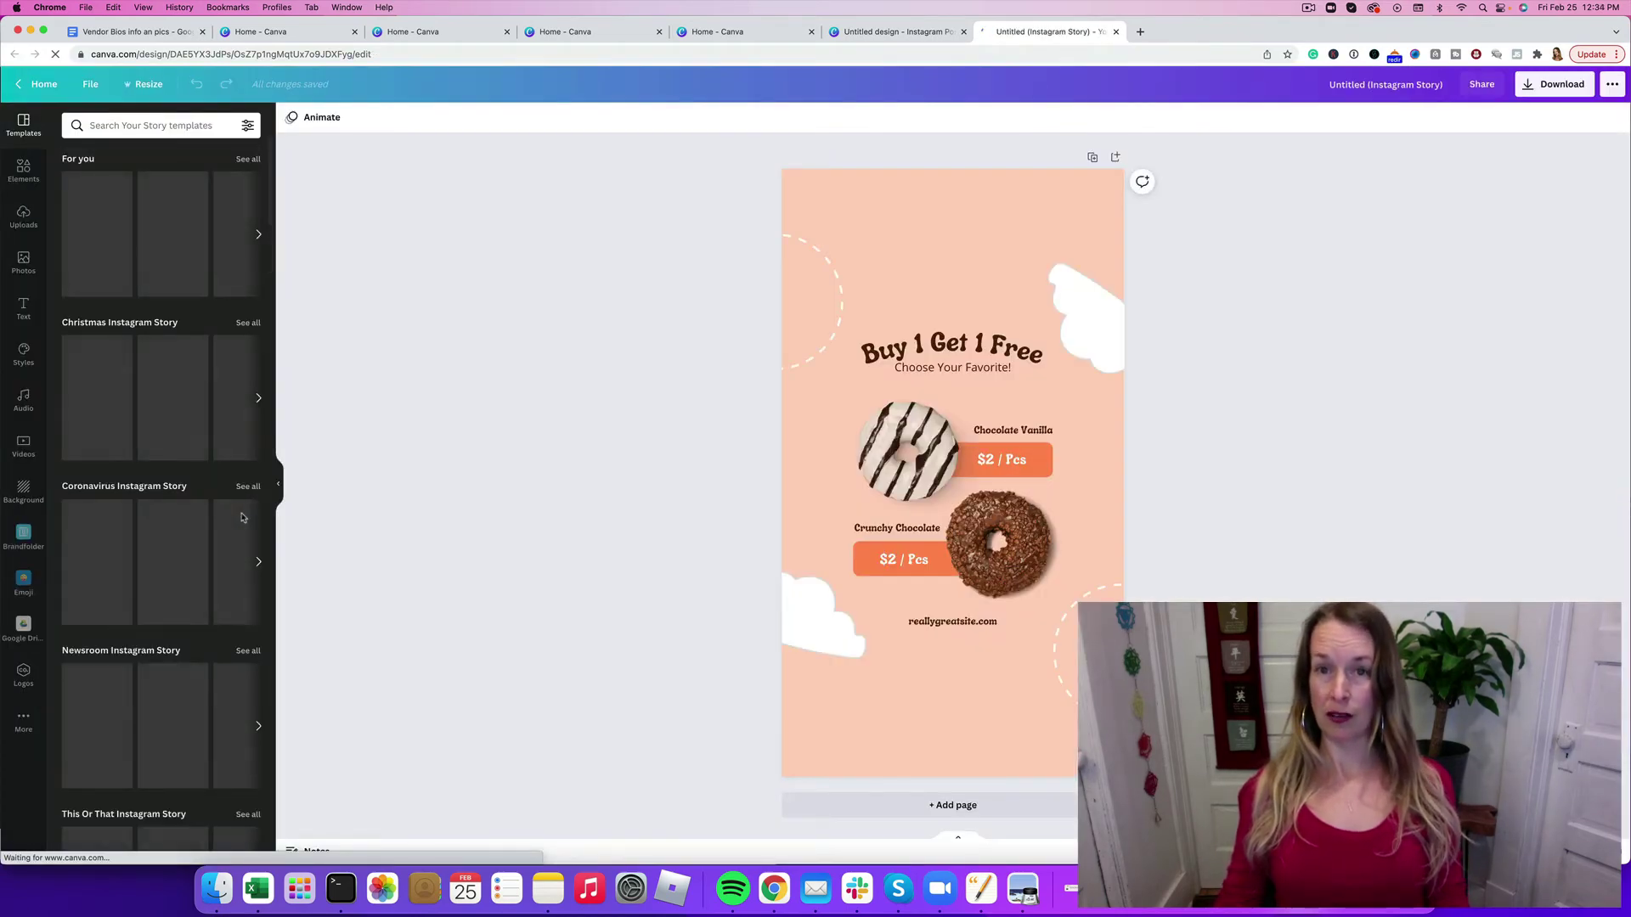
Step: Copy every element of the square donut post, then go Home to start a new Your Story design
left_click(891, 31)
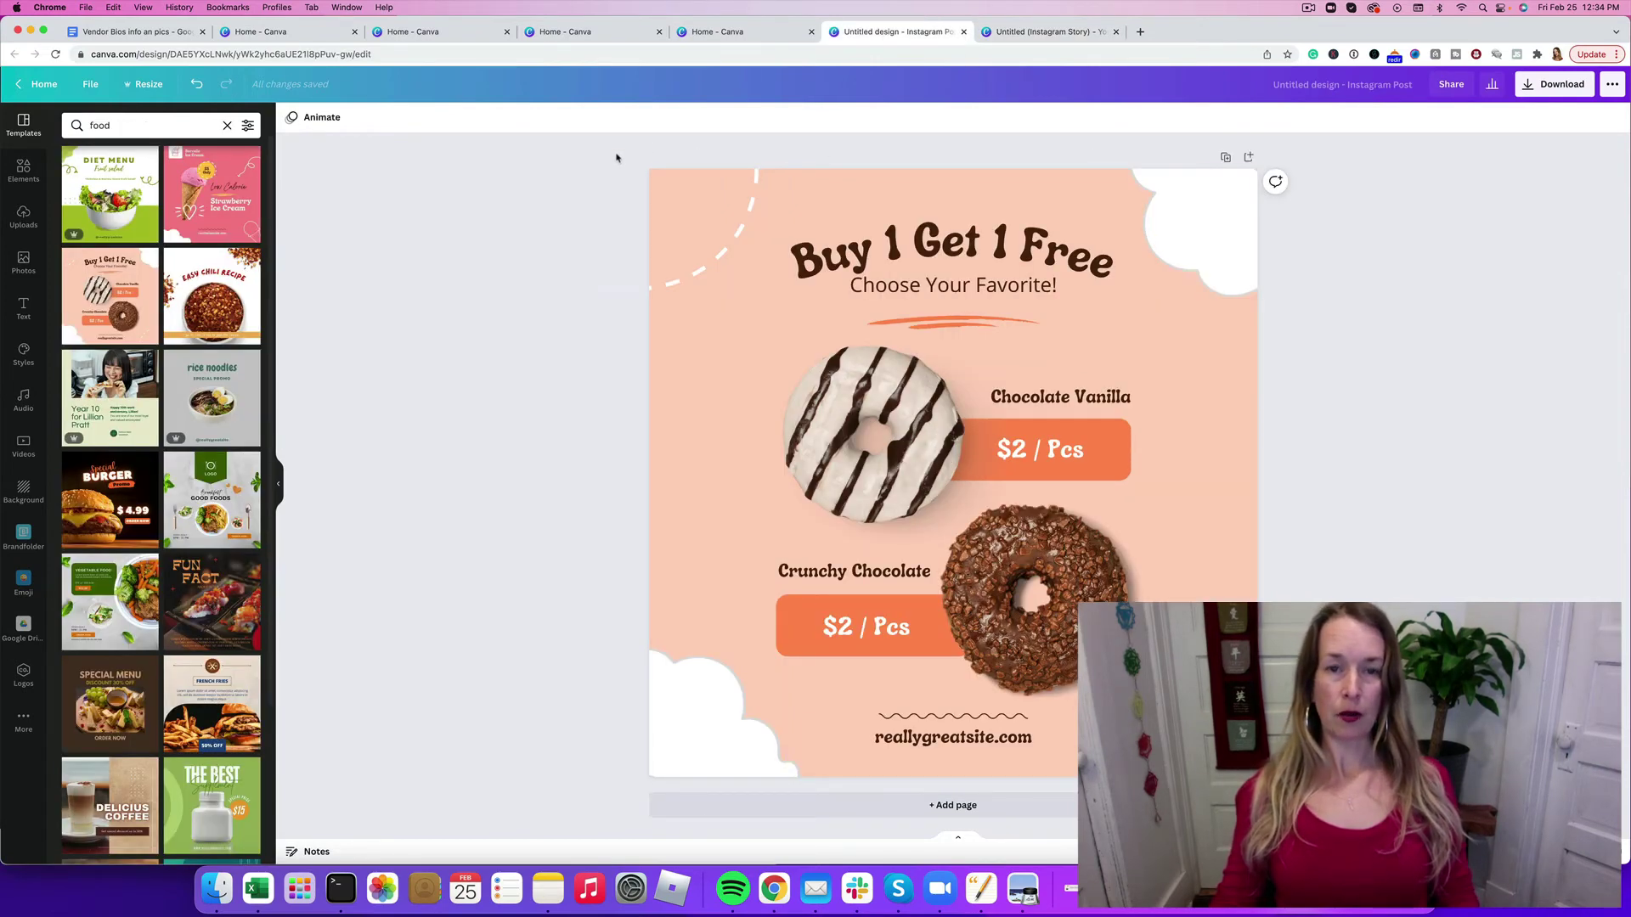
left_click_drag(617, 153, 1308, 774)
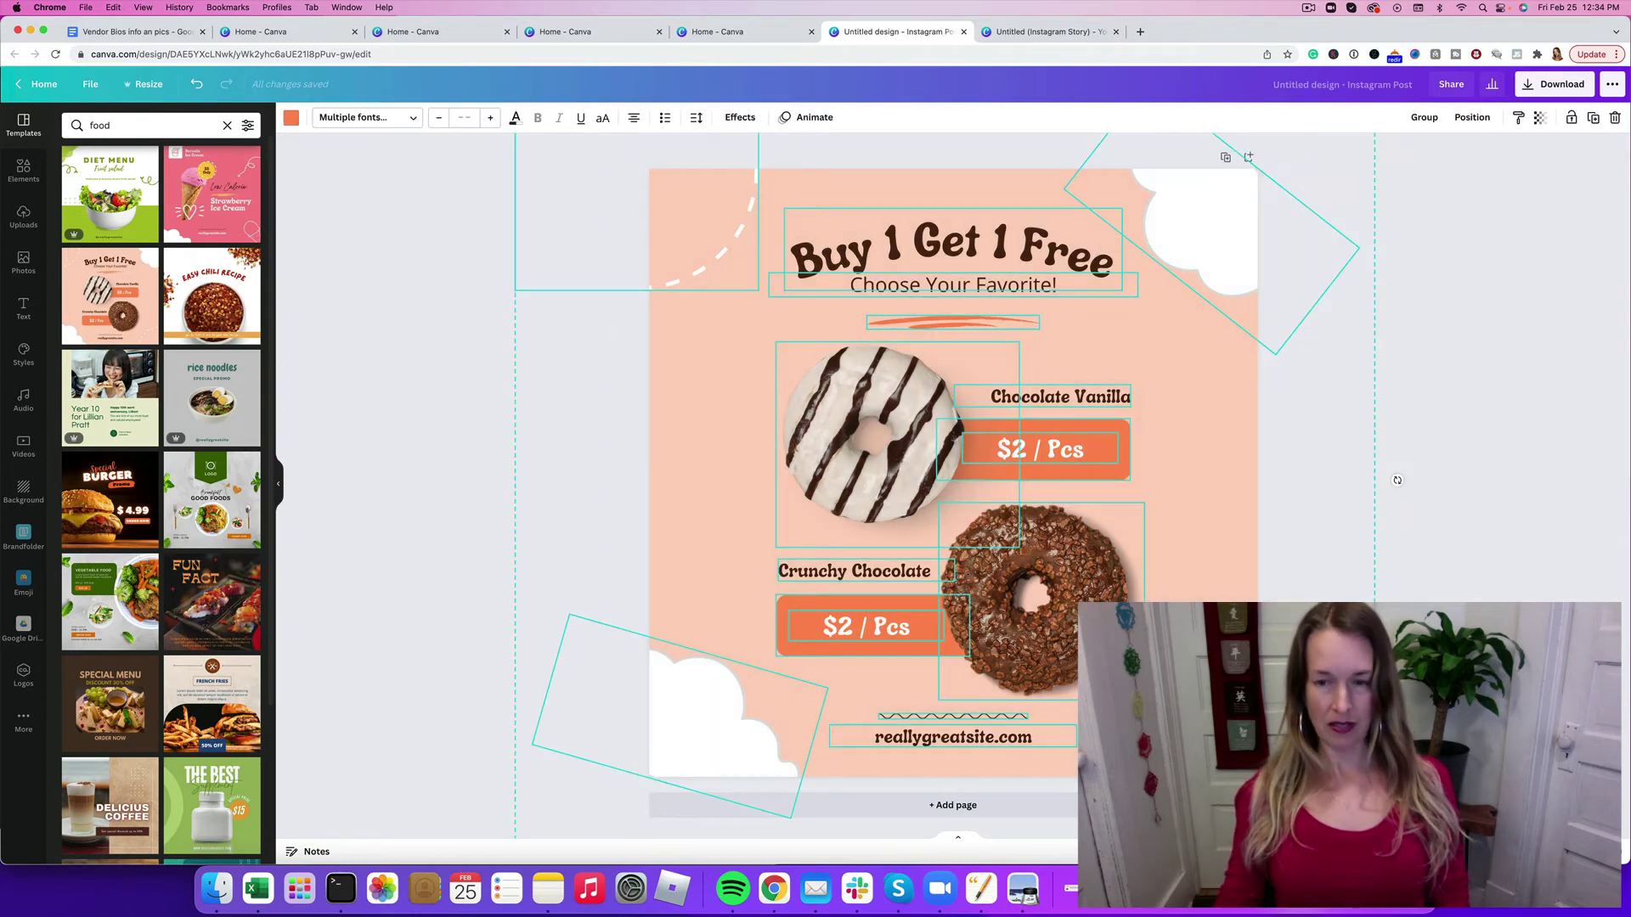
left_click(468, 581)
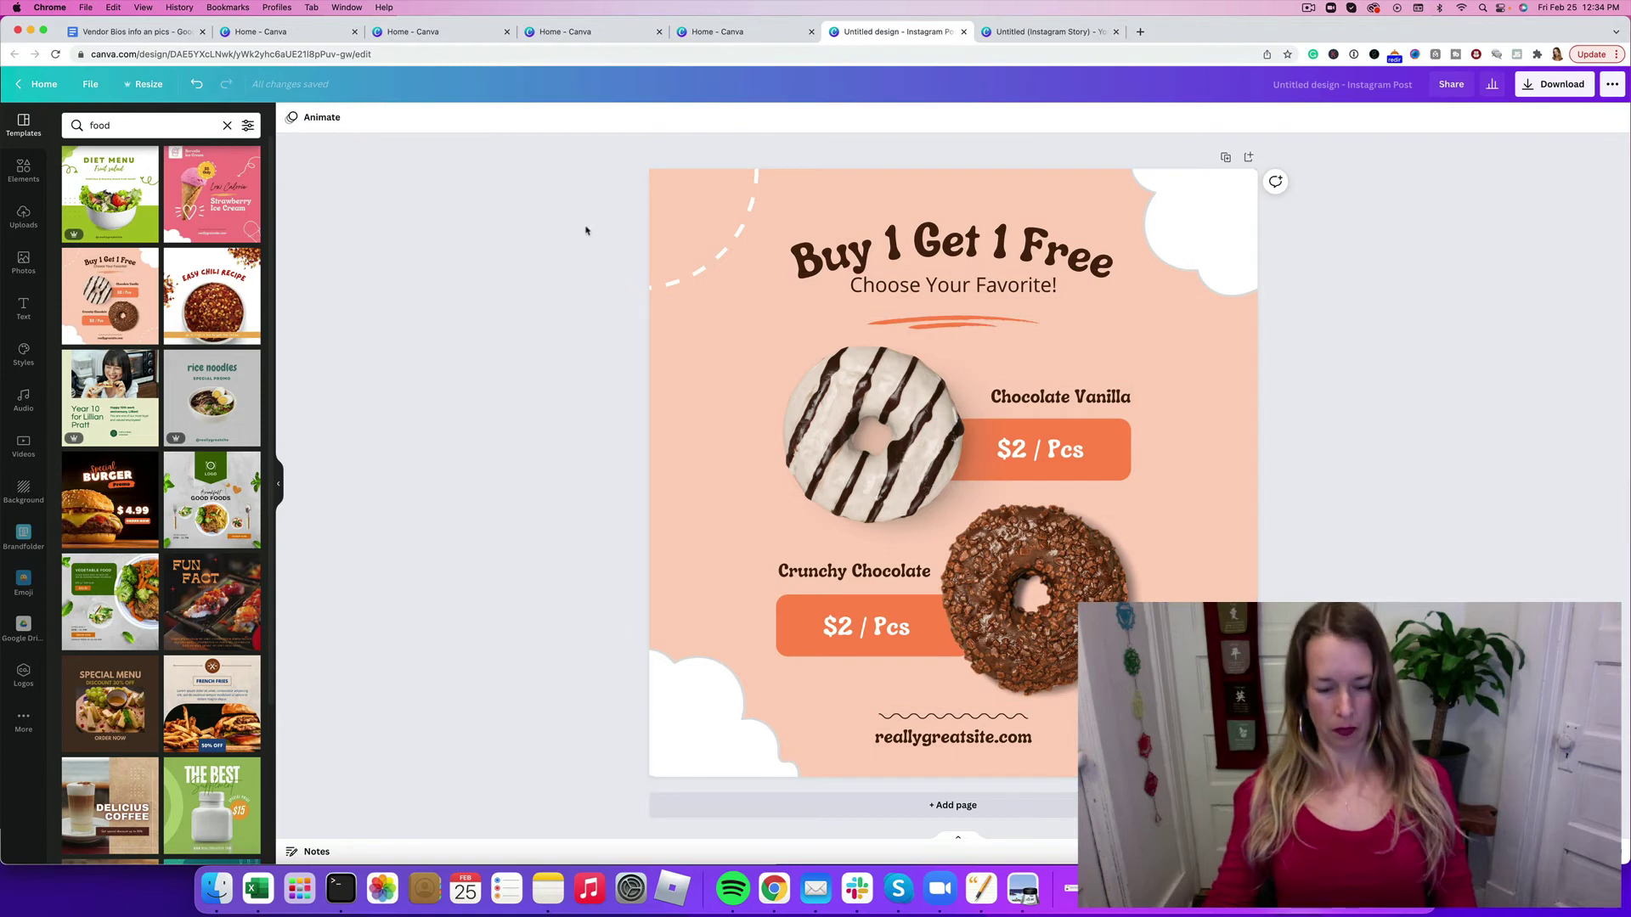
key("super+a")
left_click(566, 254)
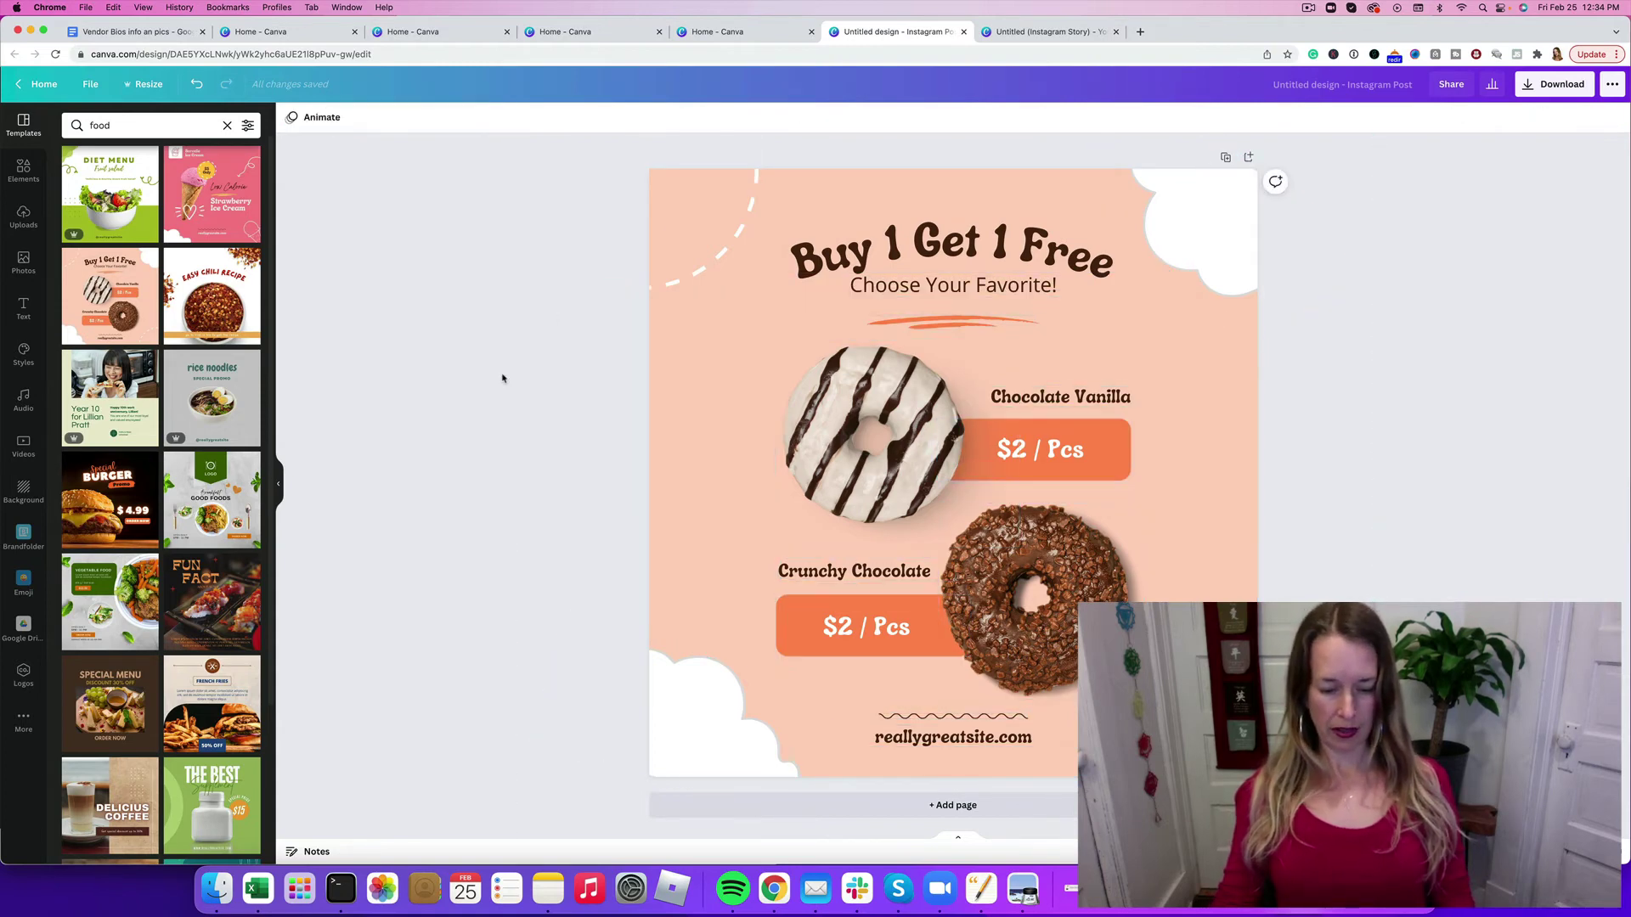
key("super+a")
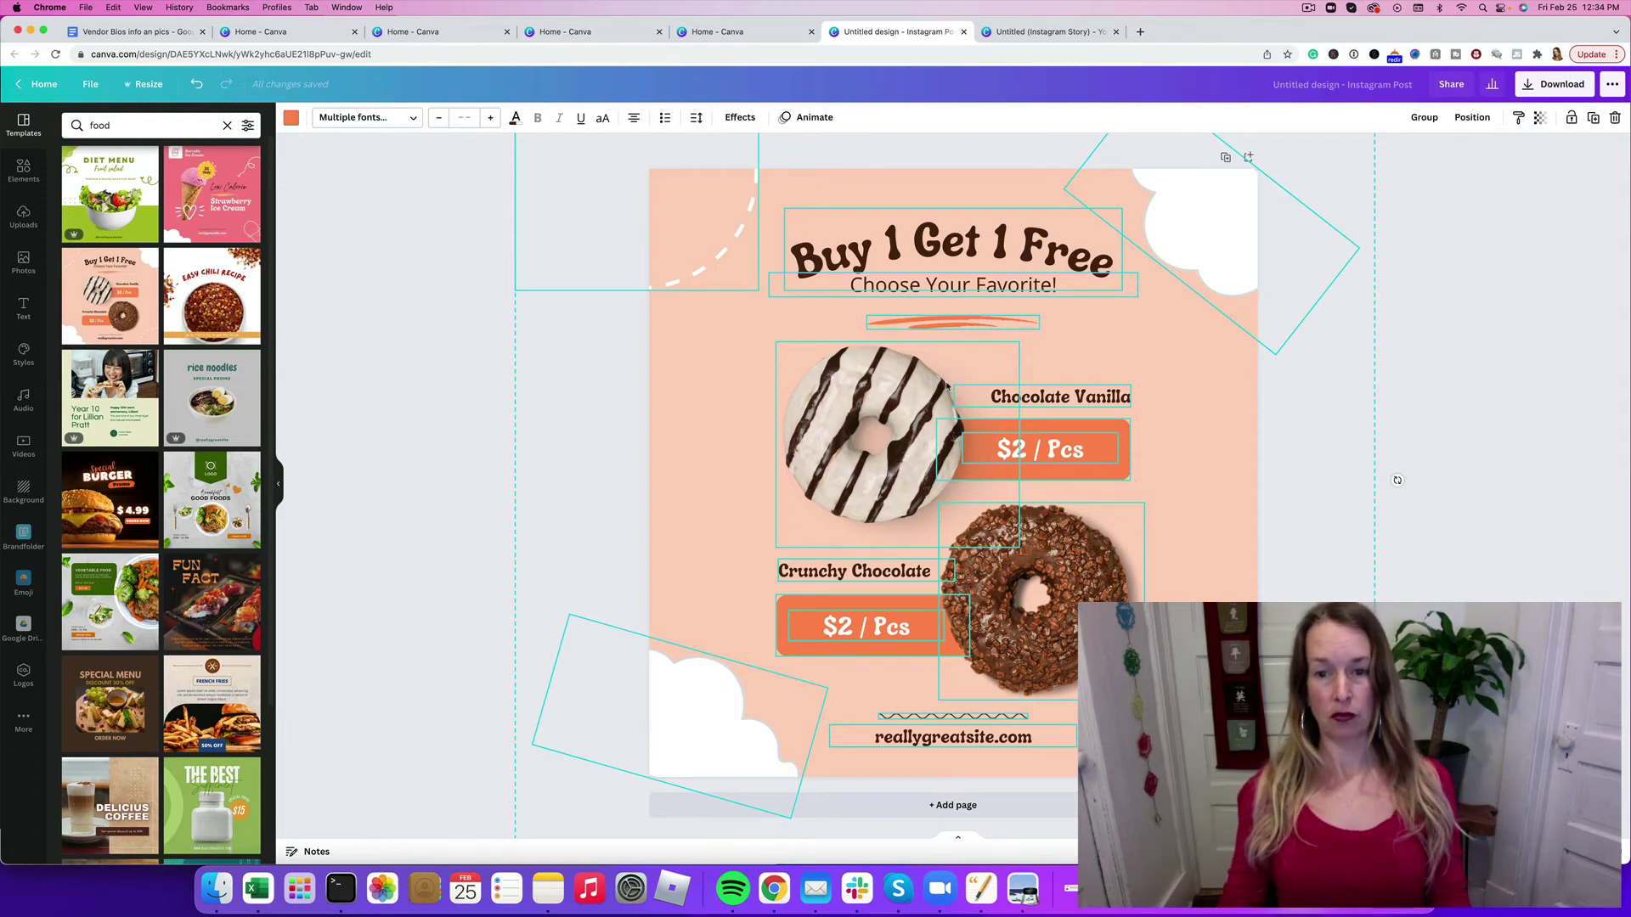
left_click(465, 417)
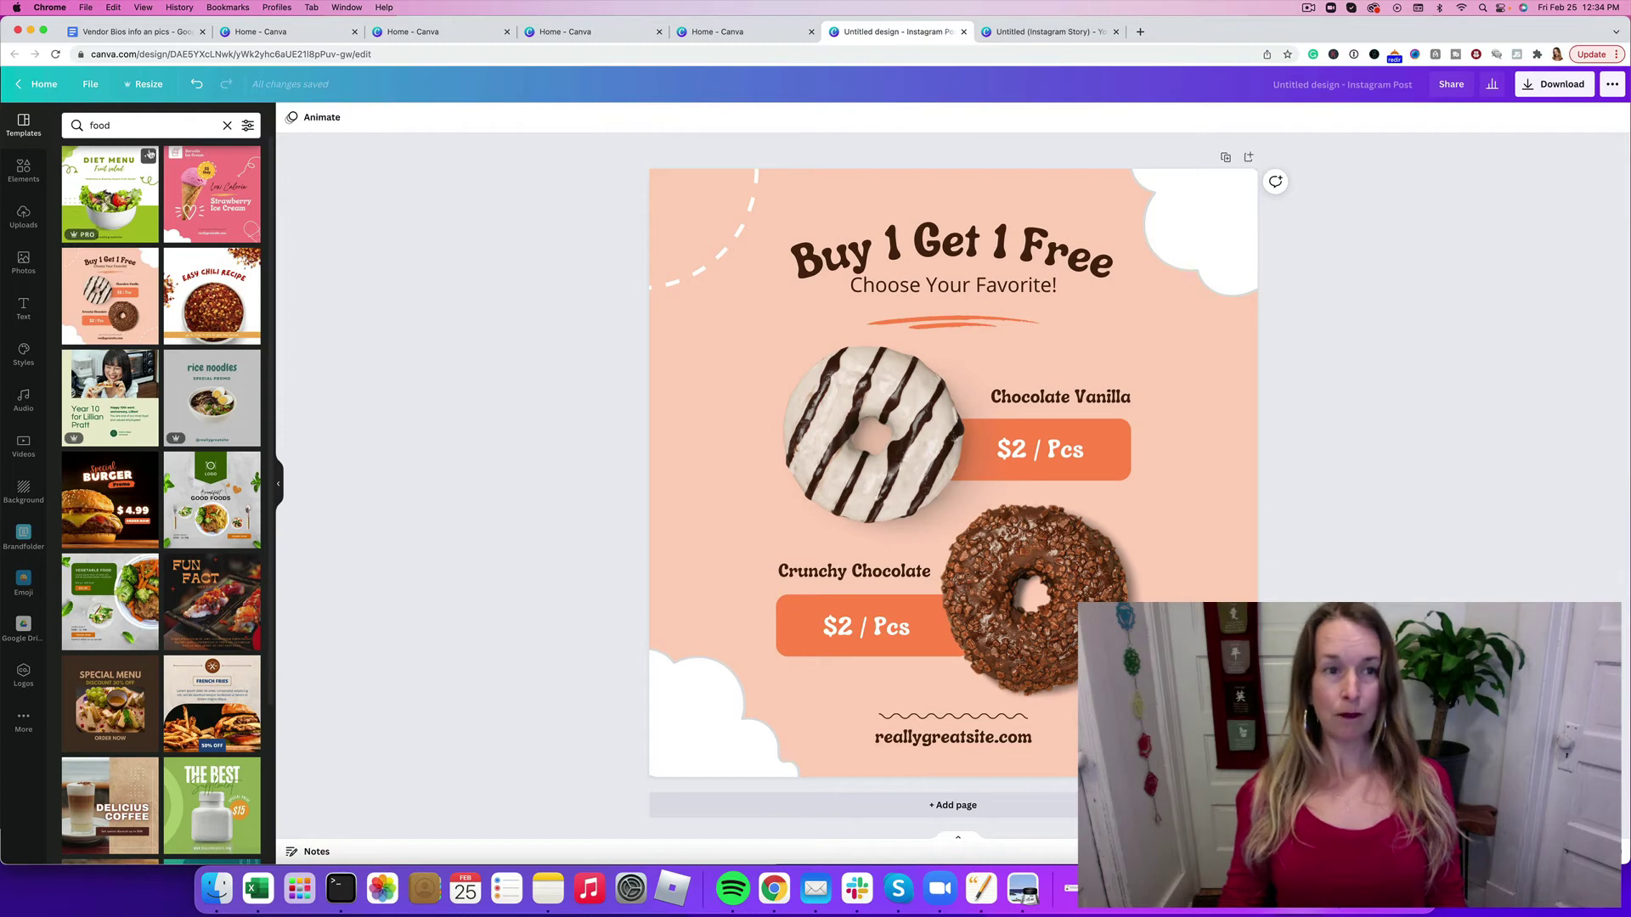
left_click(38, 85)
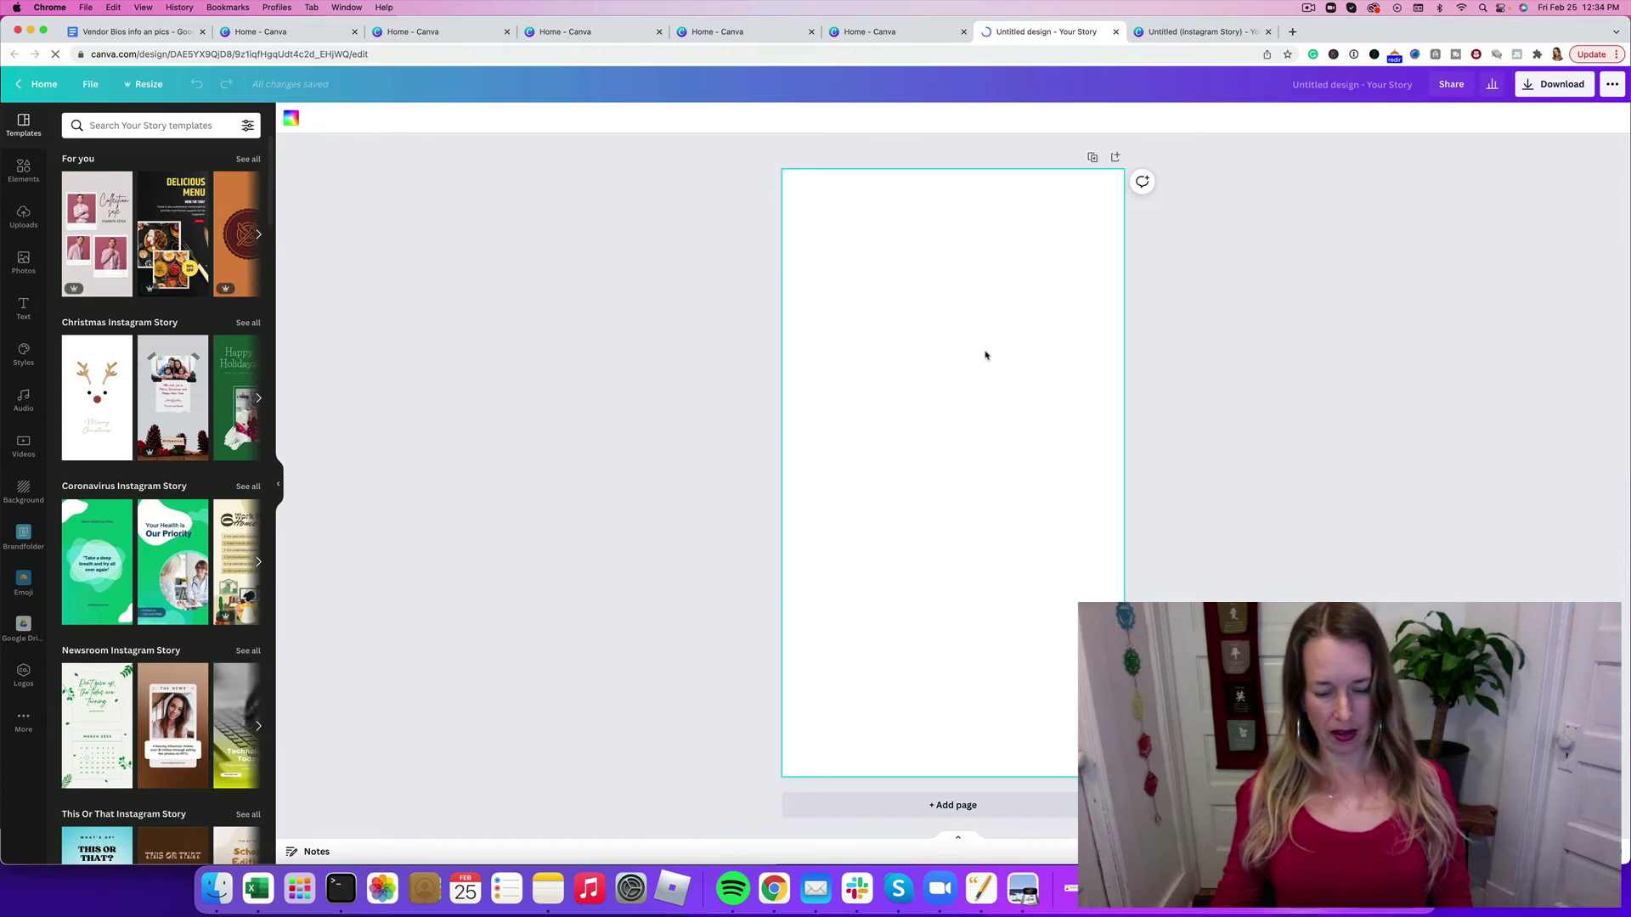
Step: Paste the donut elements onto the blank story, then return to the resized Instagram Story tab
key("super+v")
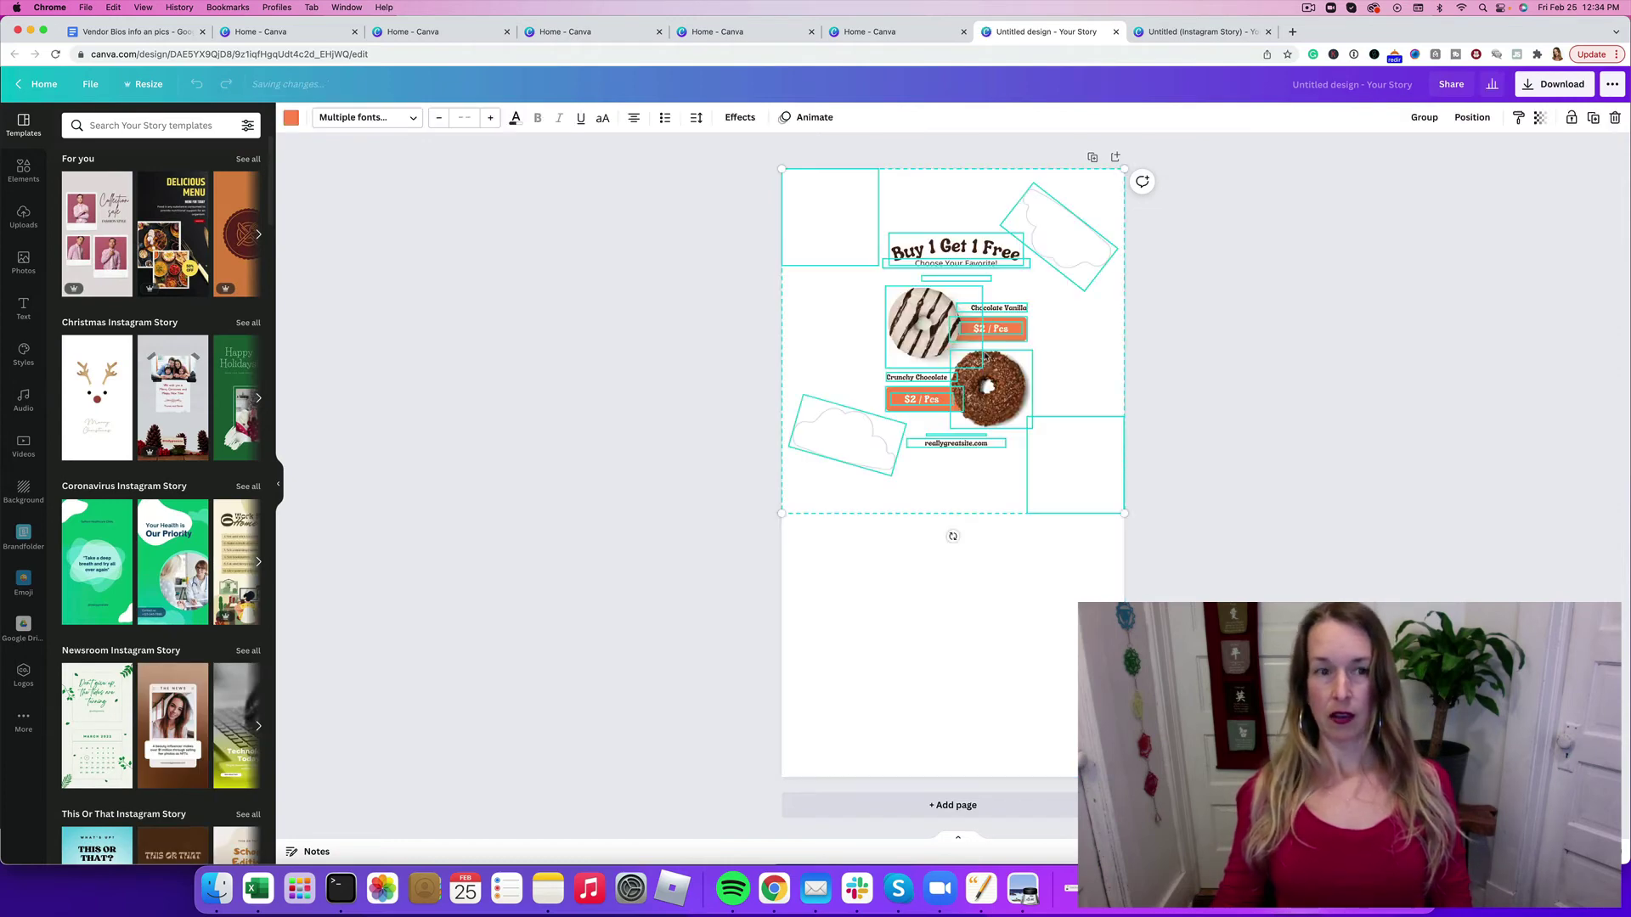
left_click(1283, 500)
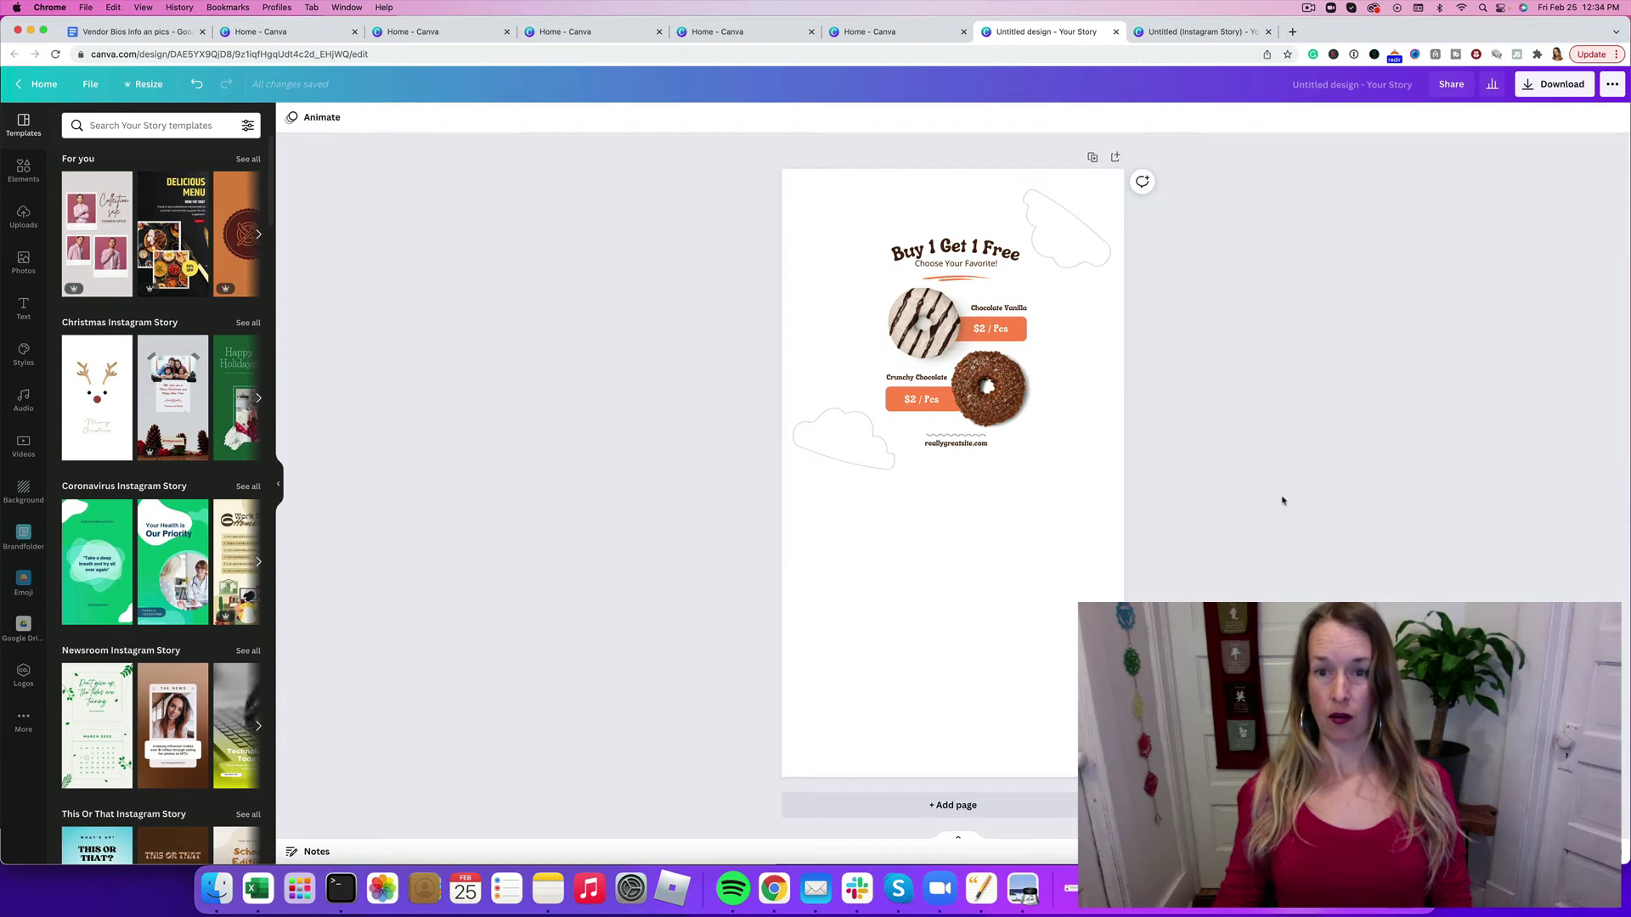
left_click(879, 31)
left_click(1180, 32)
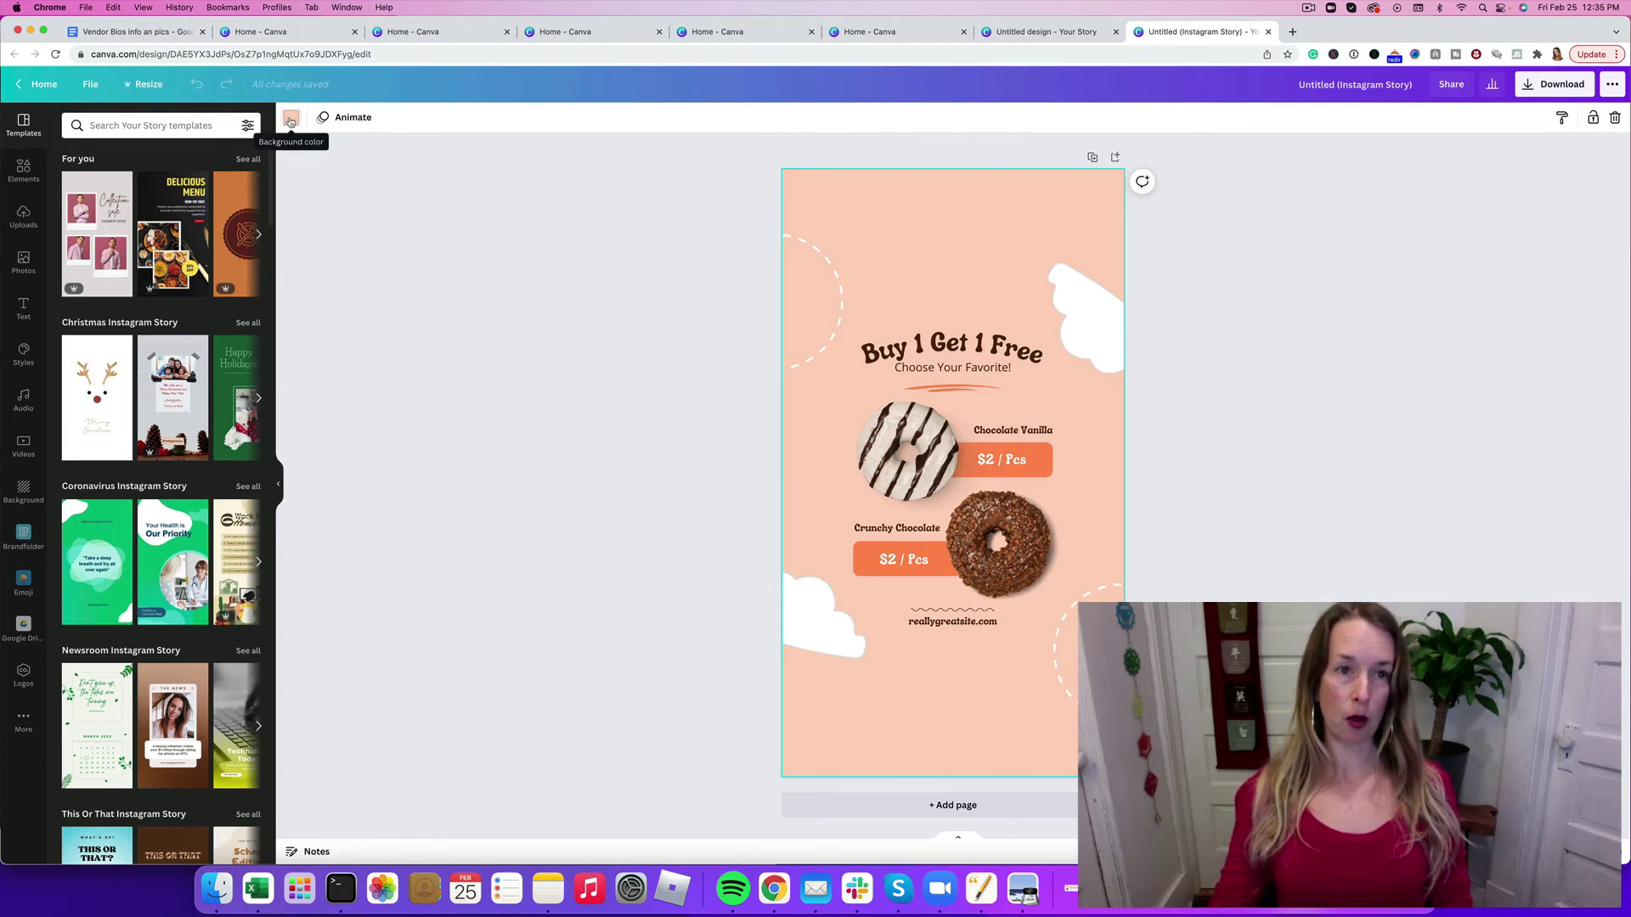
Step: Look up the original peach hex and apply #FFD2BE as the Story page's custom background
left_click(290, 120)
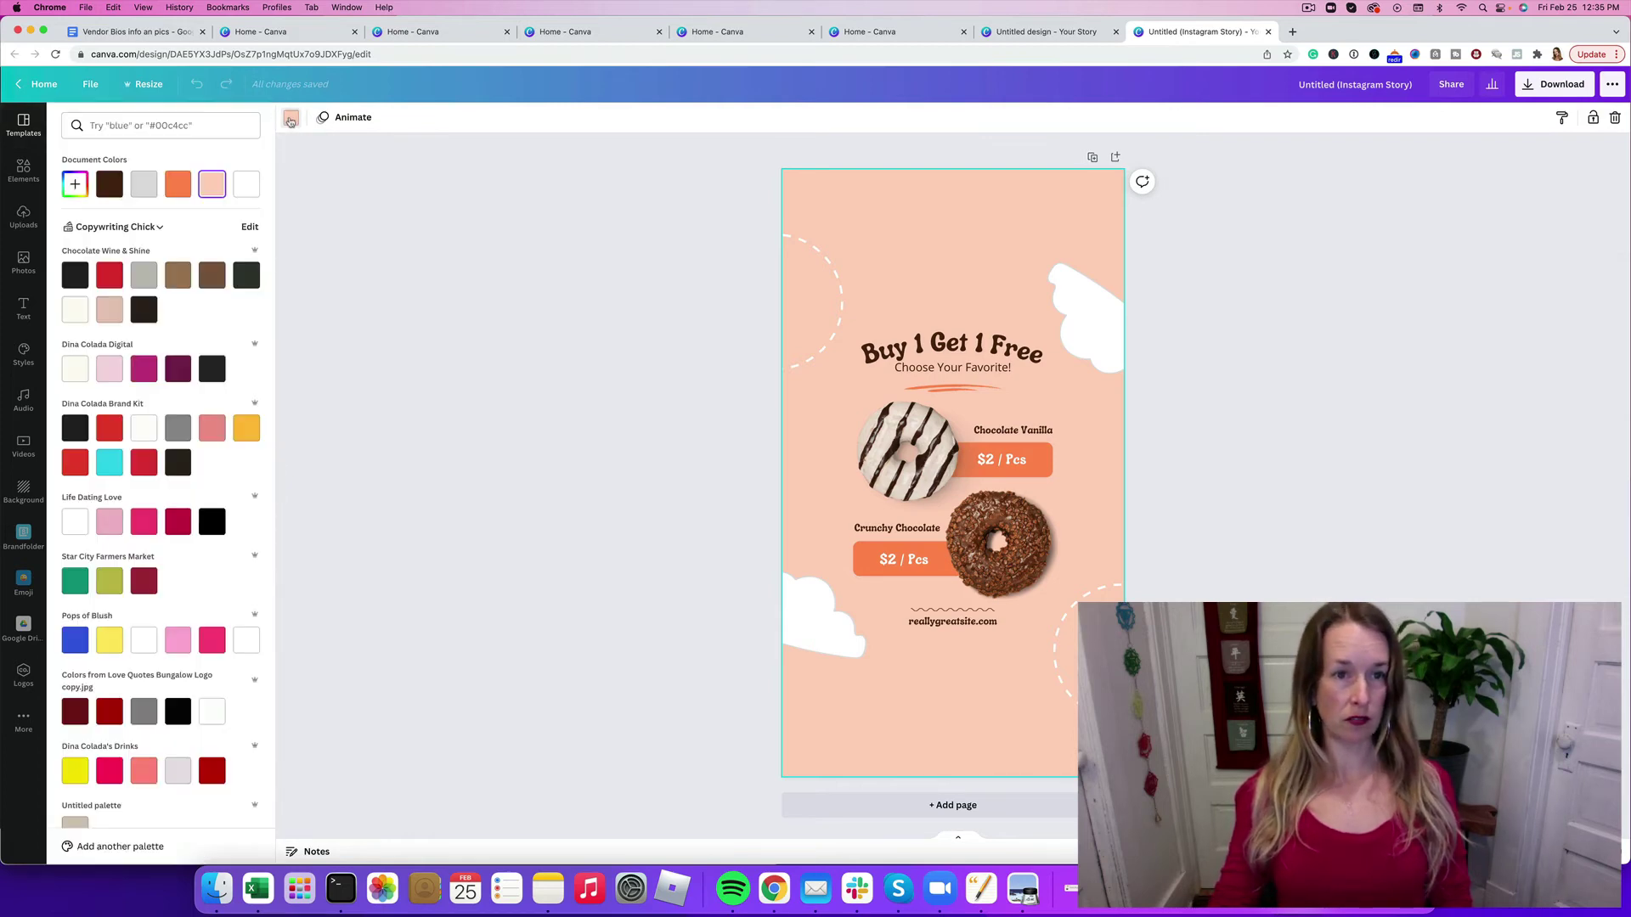
left_click(74, 184)
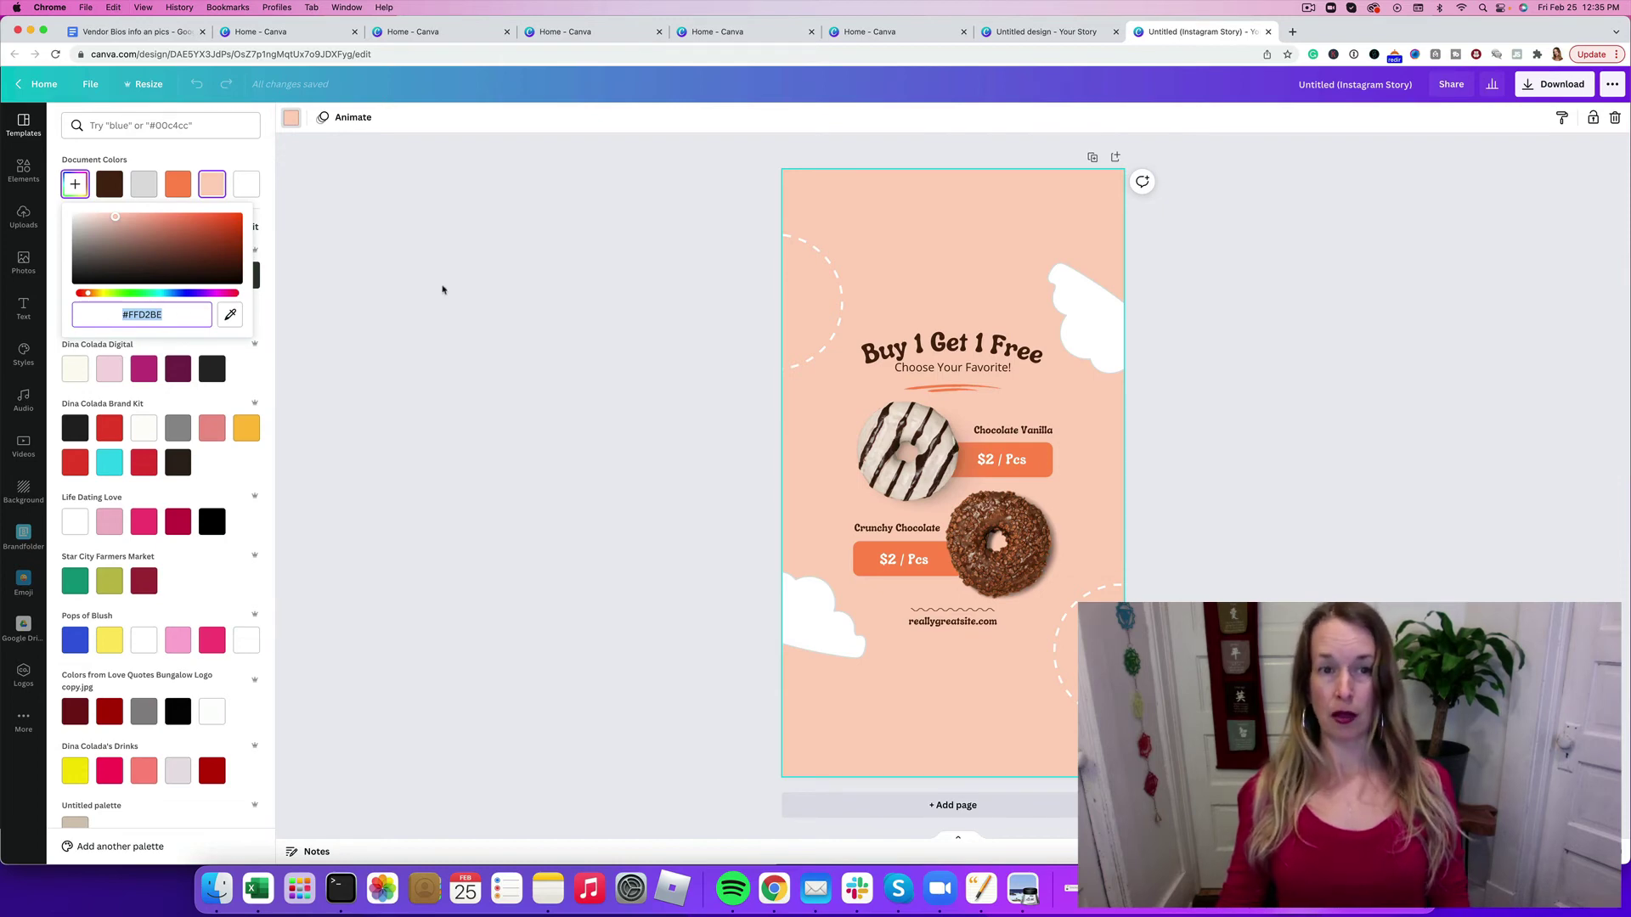
left_click(1027, 38)
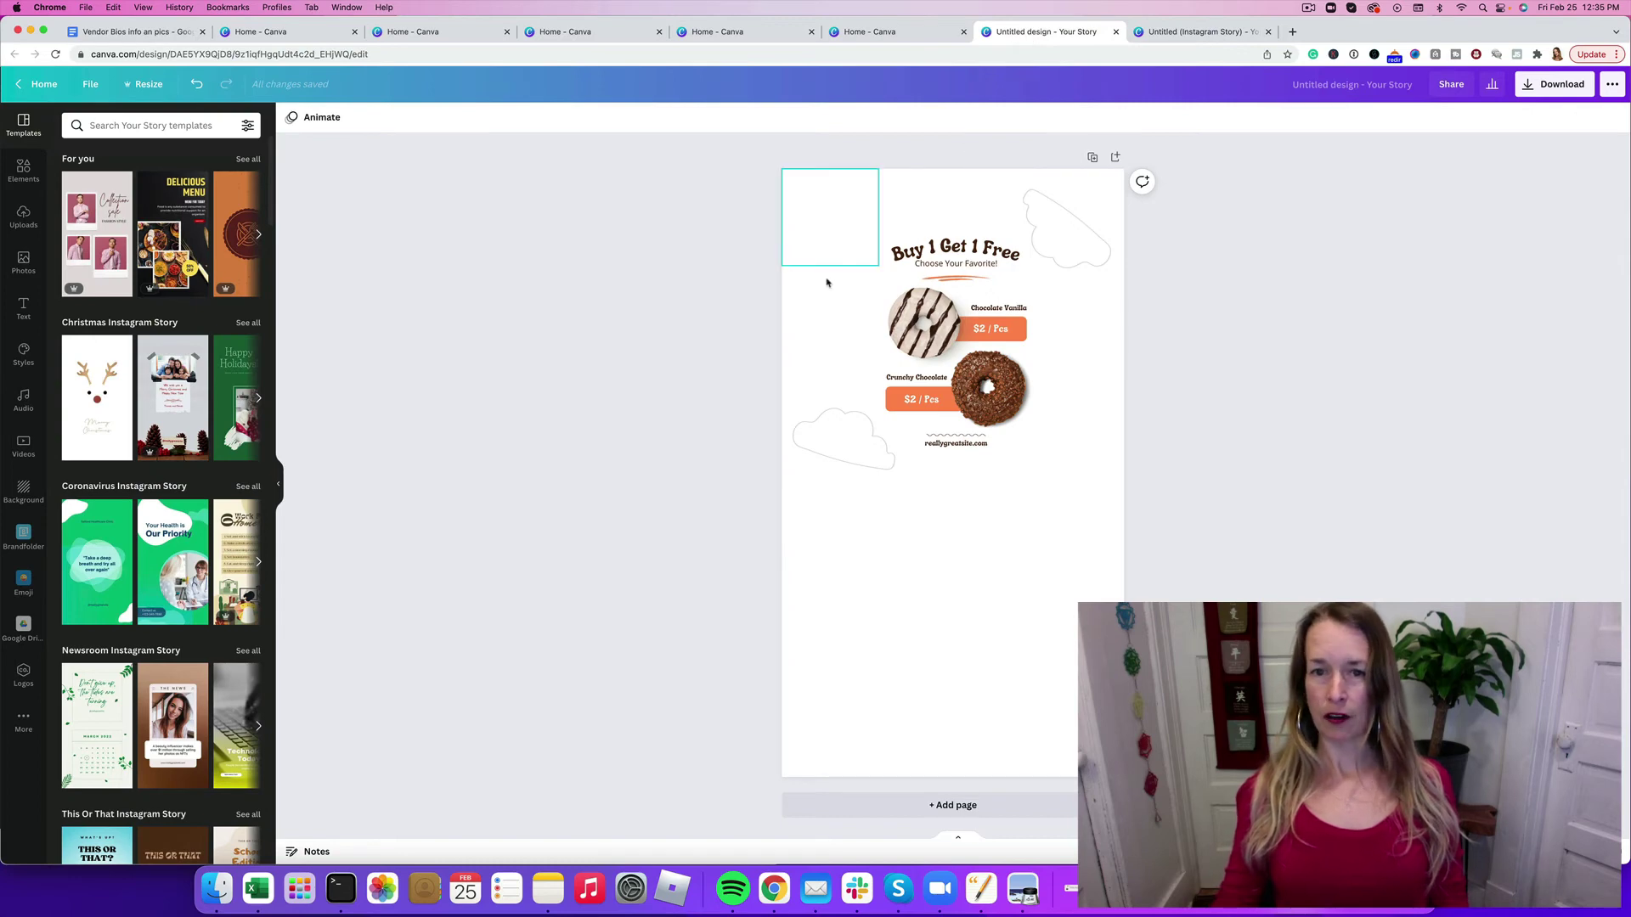
left_click(966, 707)
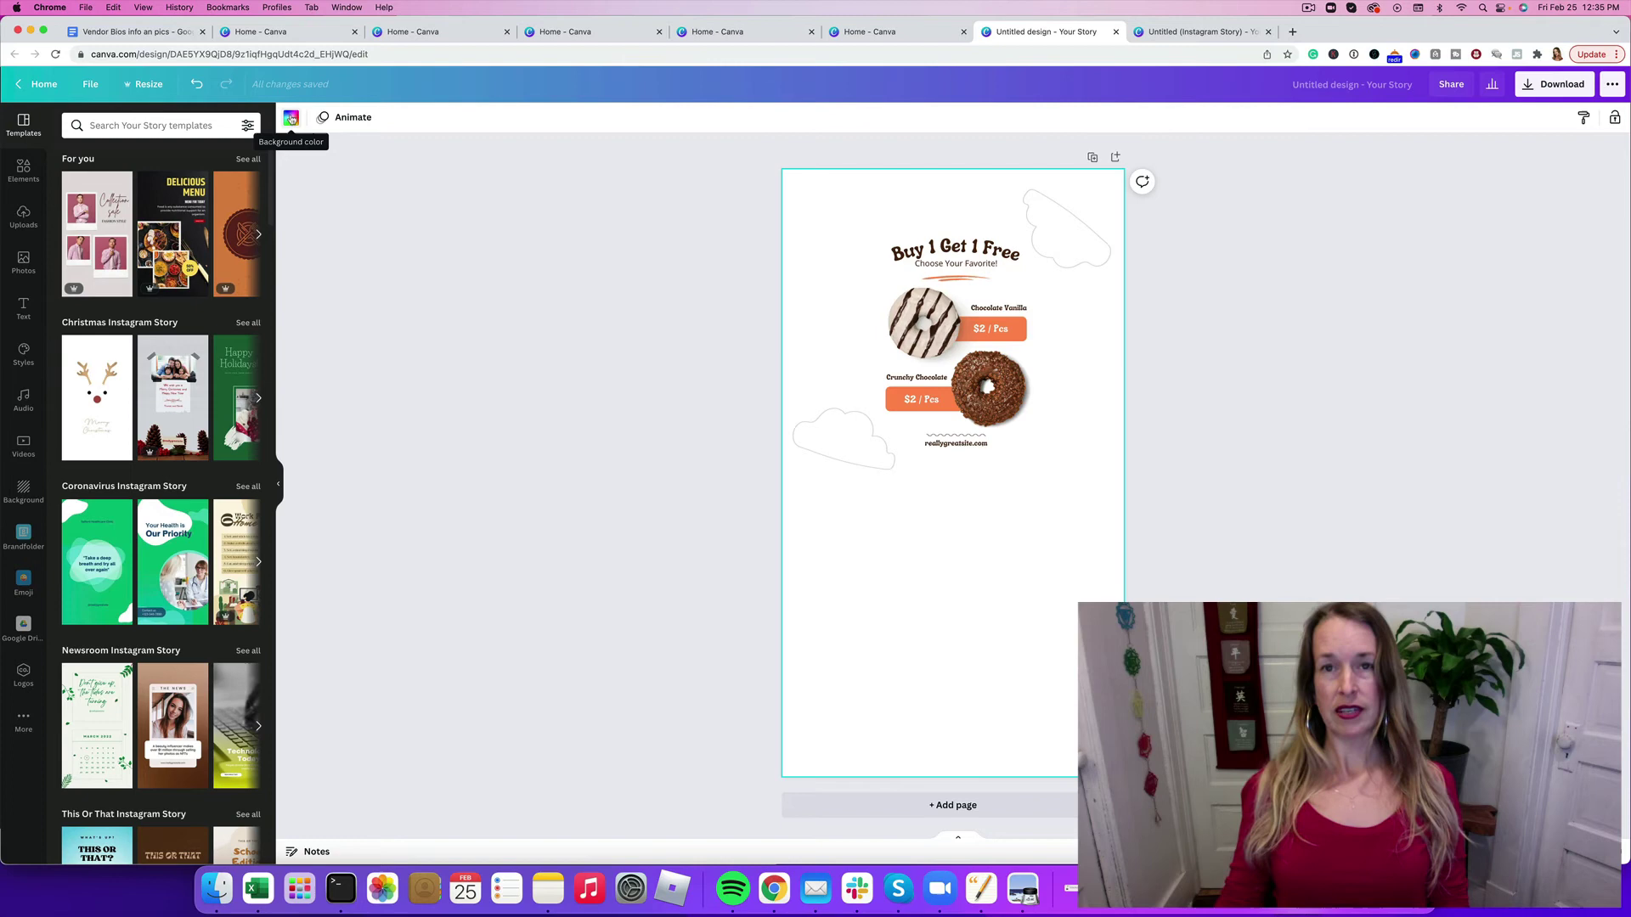
left_click(291, 119)
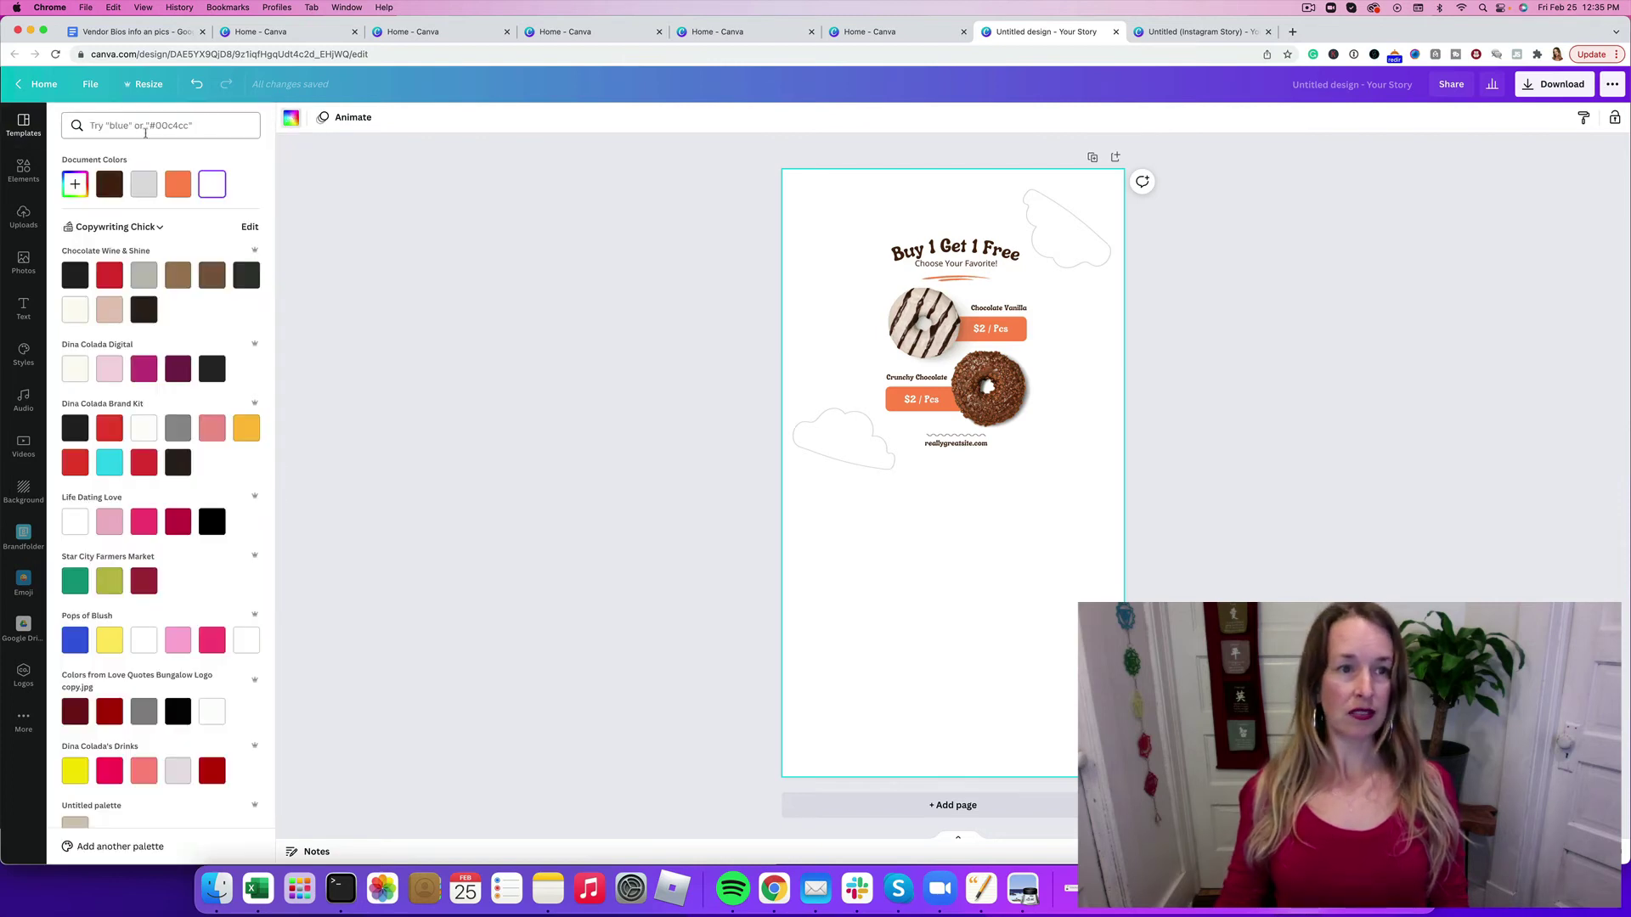
left_click(292, 119)
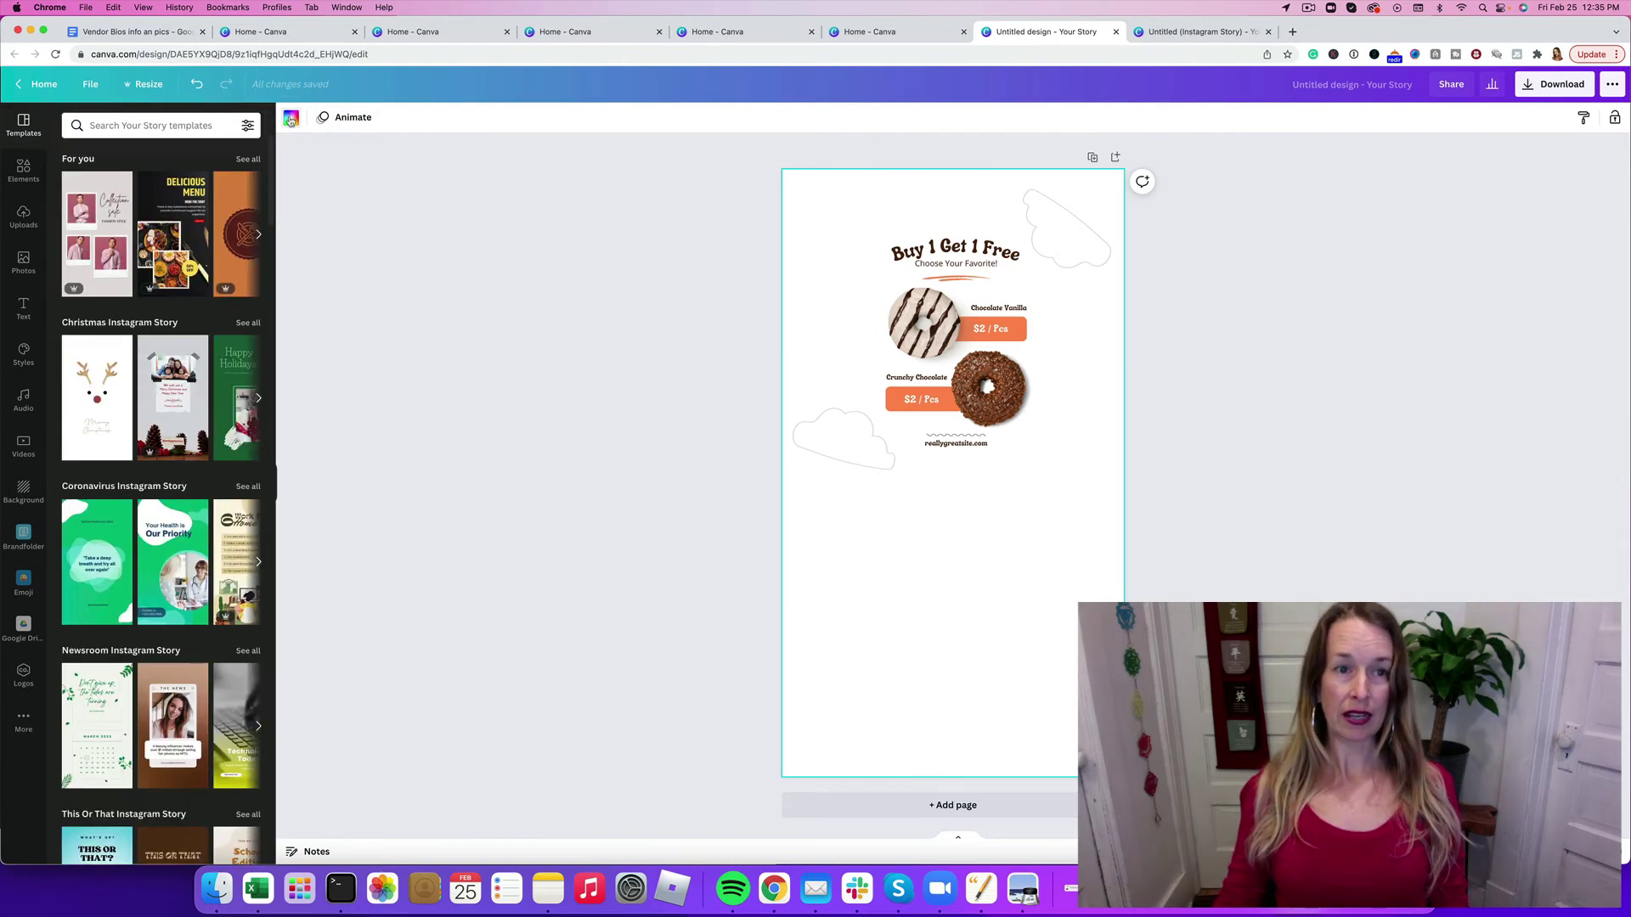
left_click(292, 119)
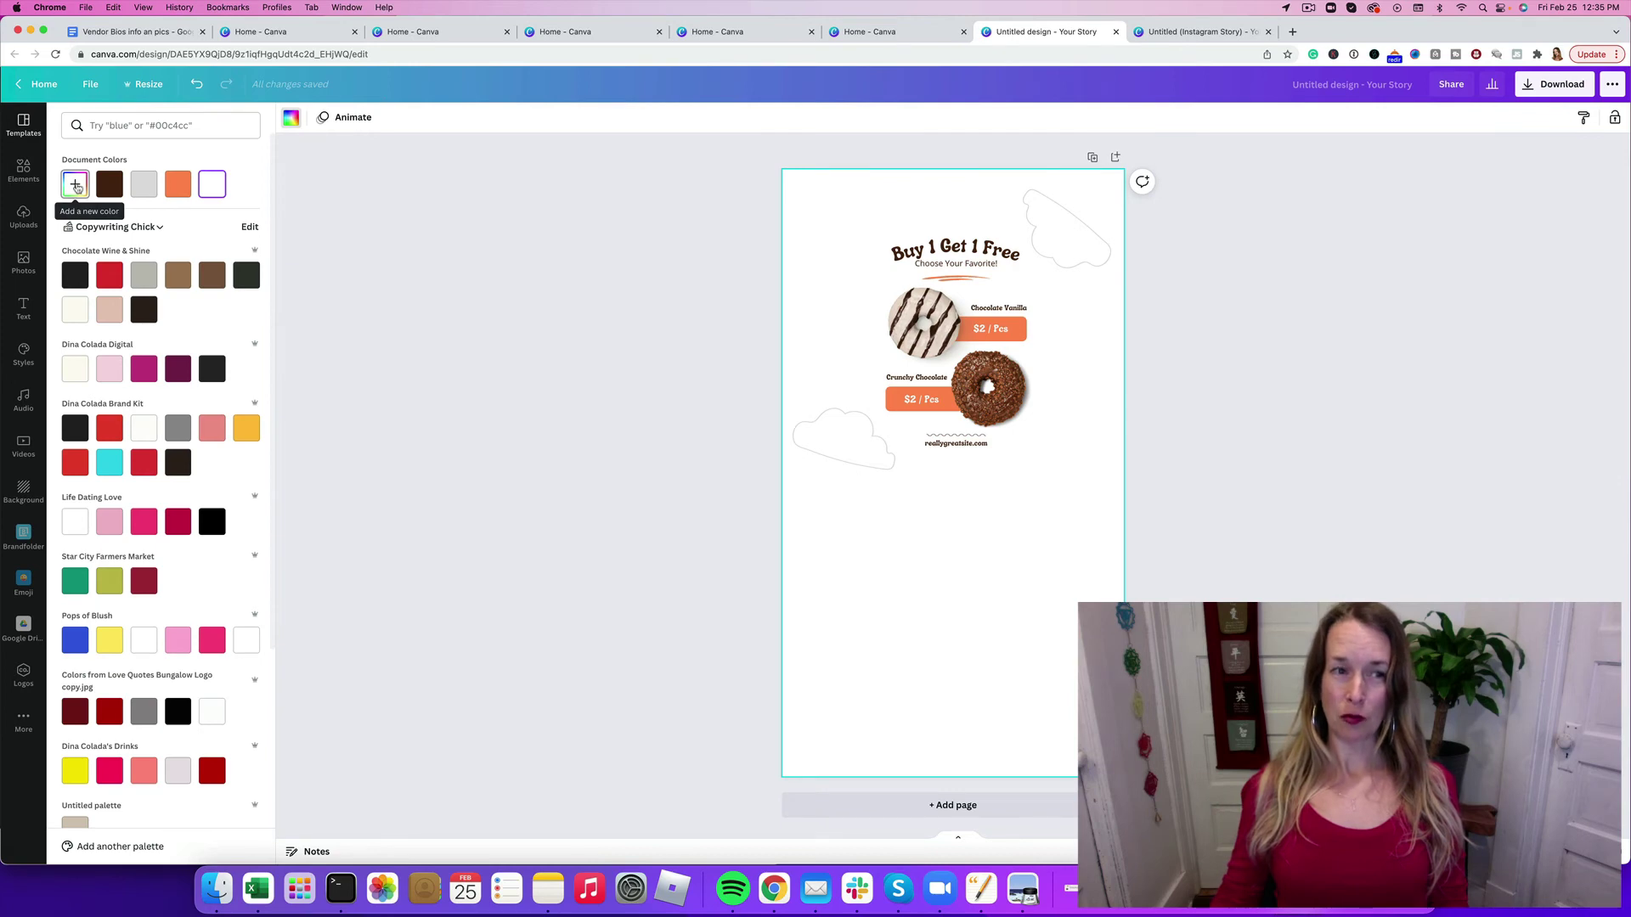
left_click(75, 185)
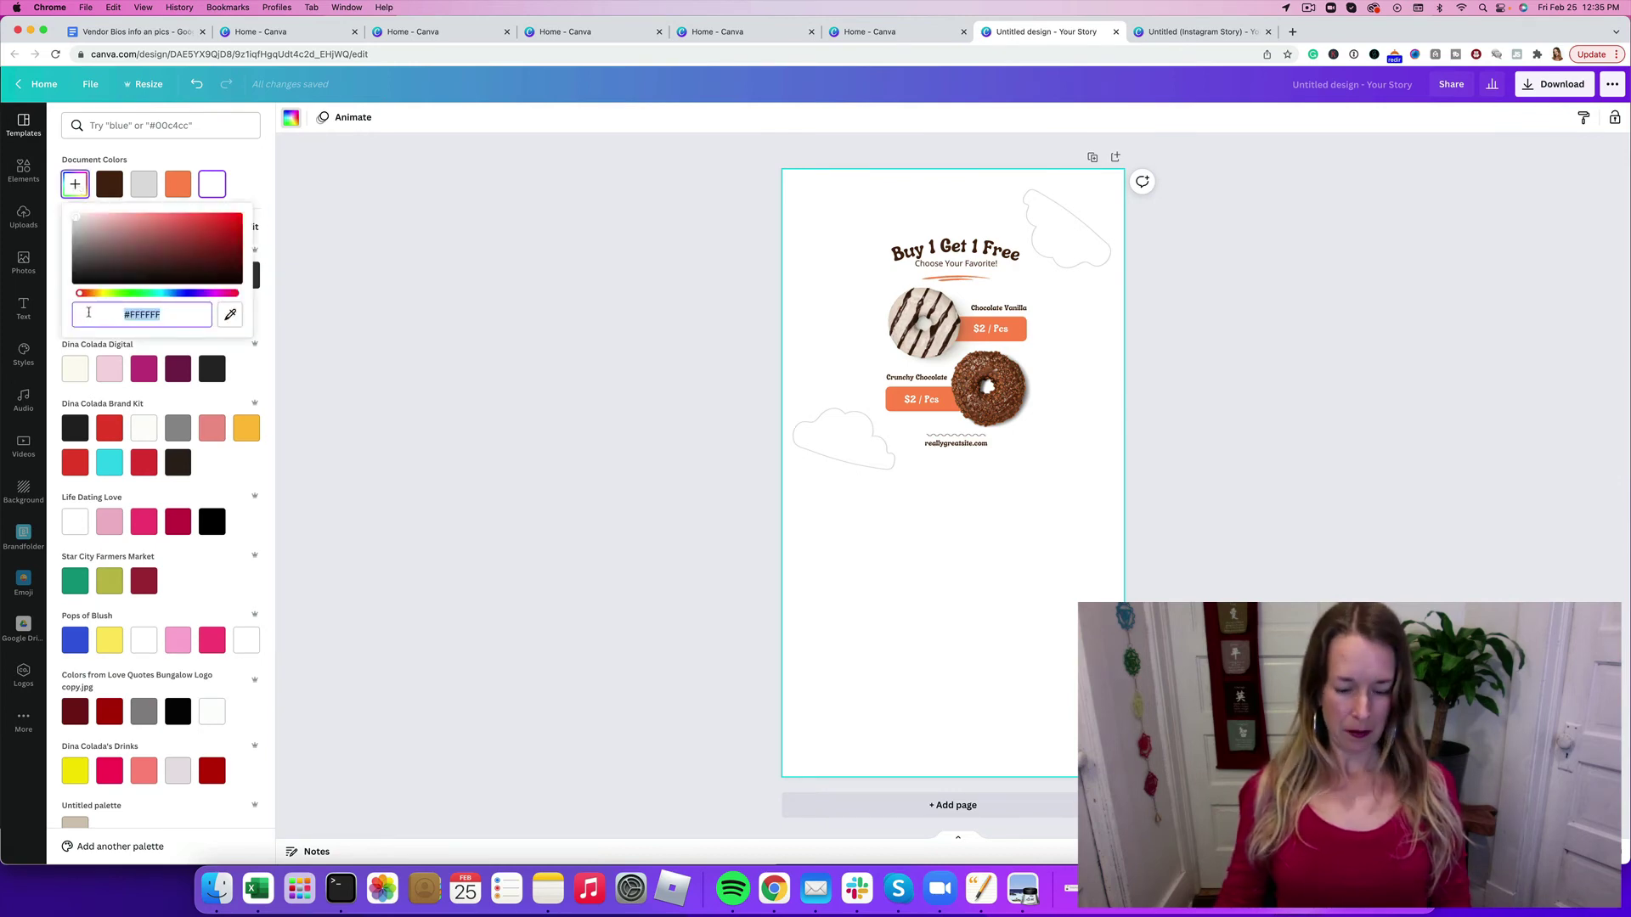
type("#FFD2BE")
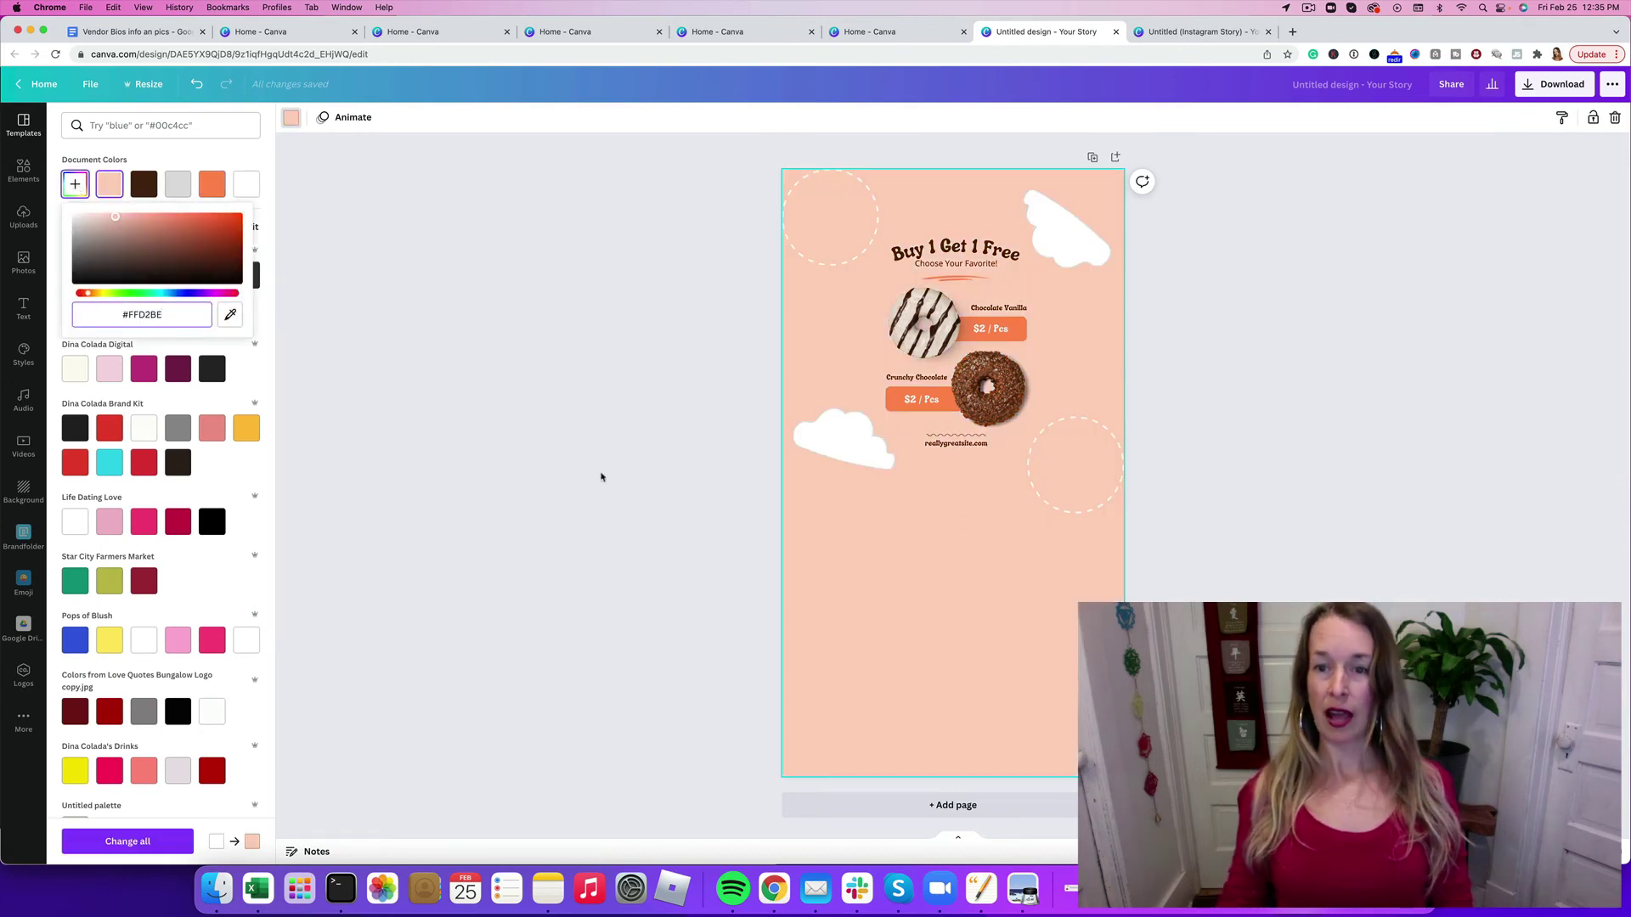
left_click(601, 473)
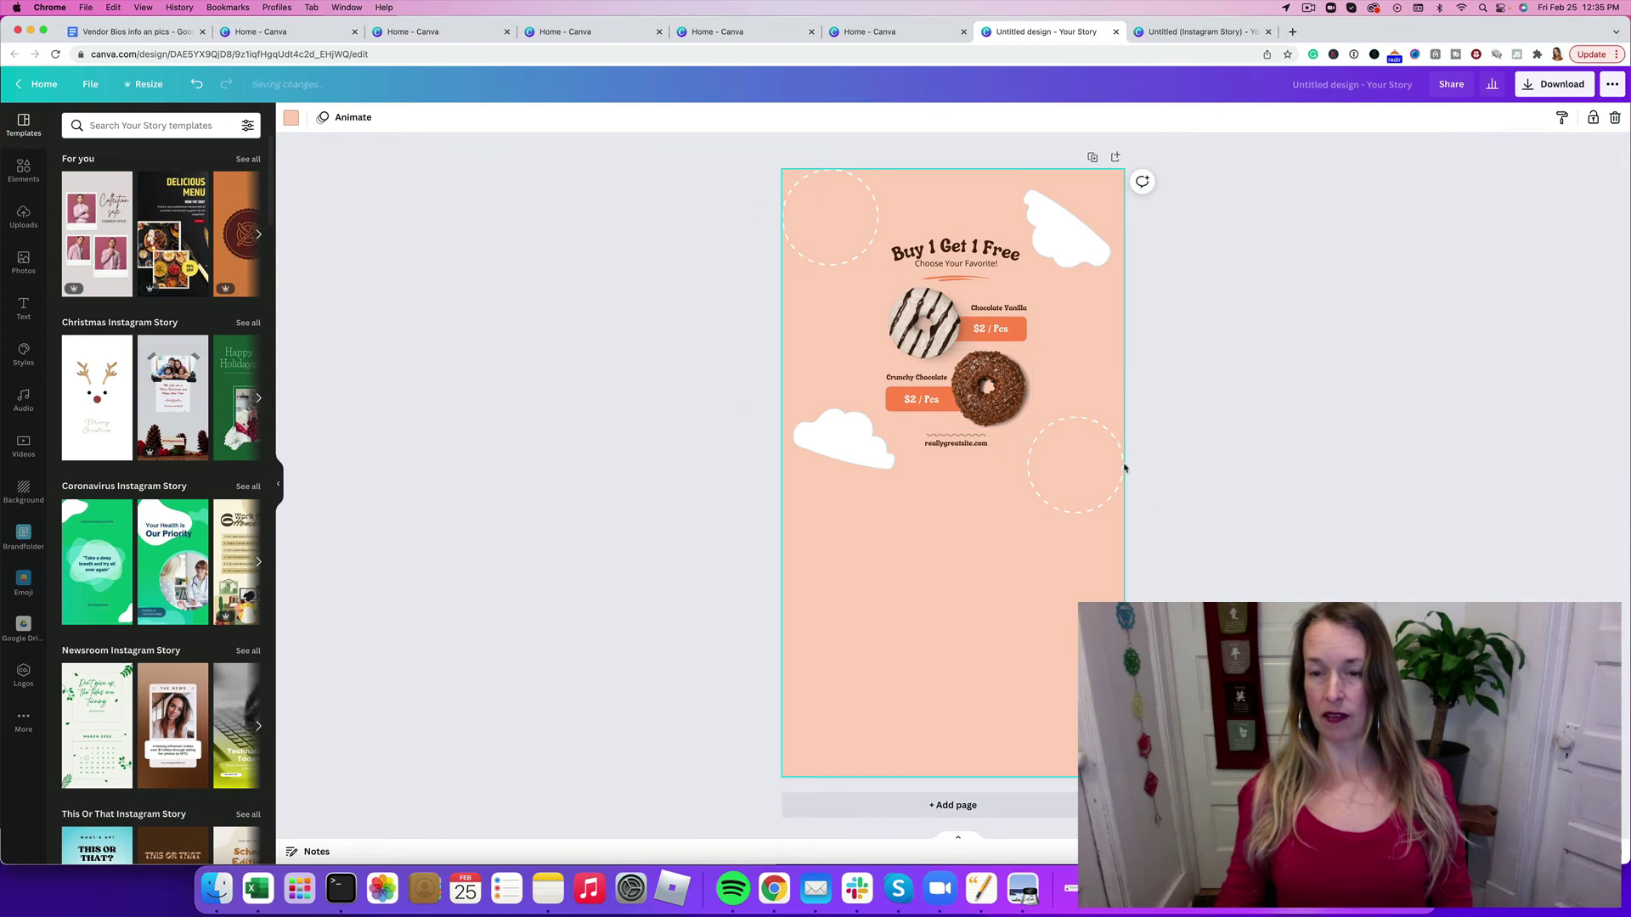
Step: Push the dashed circles past the page edges and move the white cloud down
left_click_drag(1100, 467, 1135, 490)
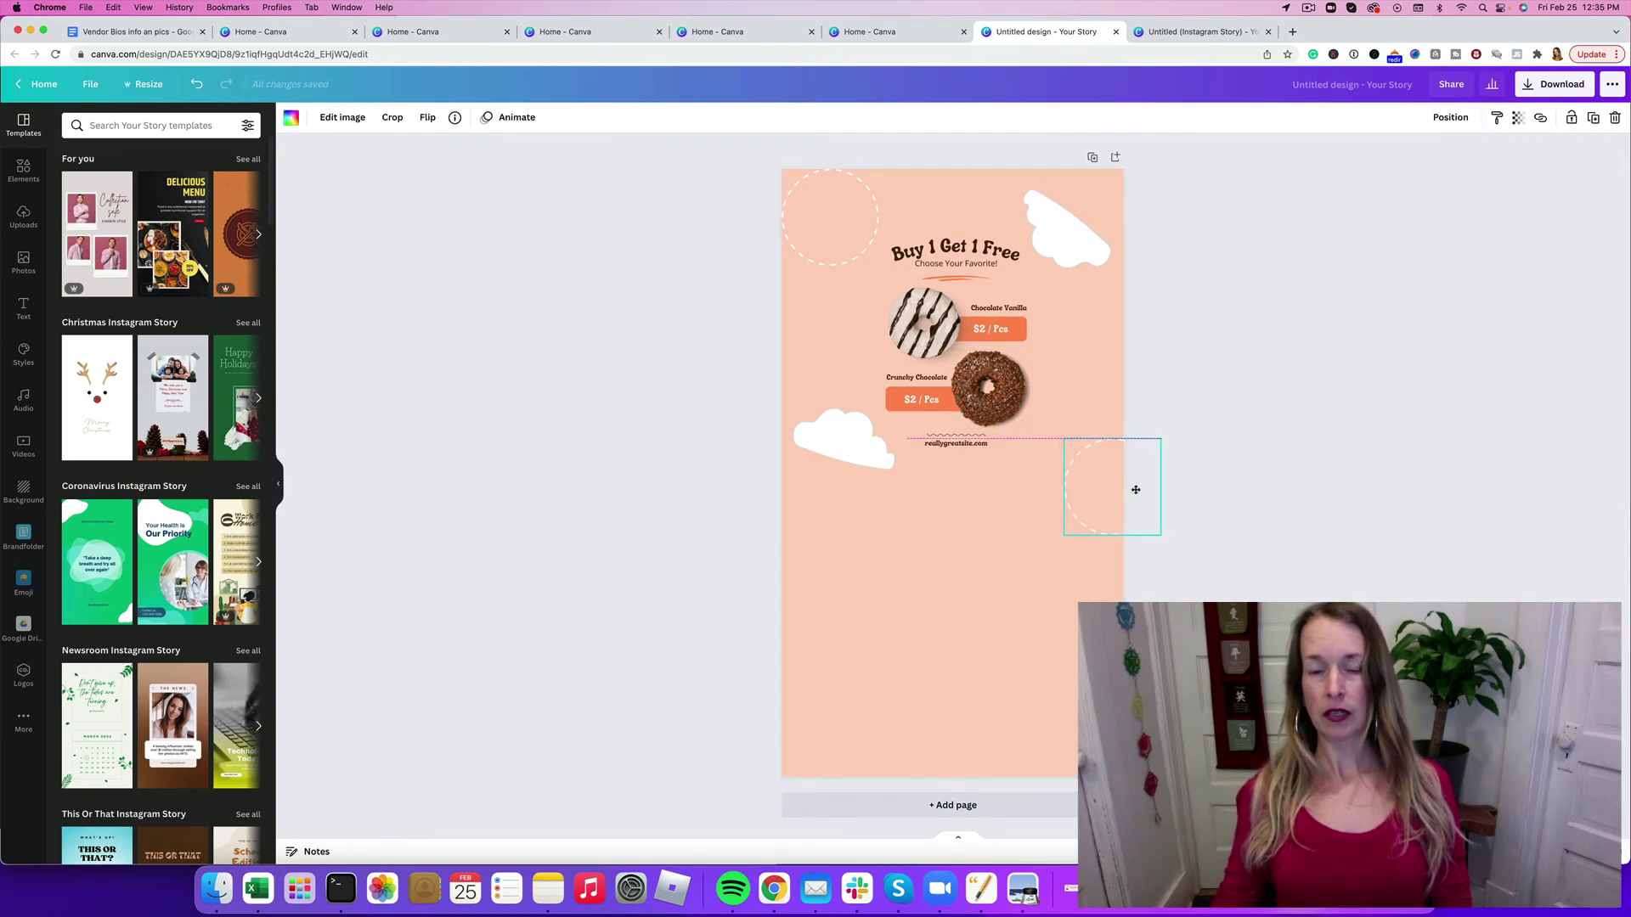
left_click_drag(834, 196, 801, 190)
left_click(1506, 448)
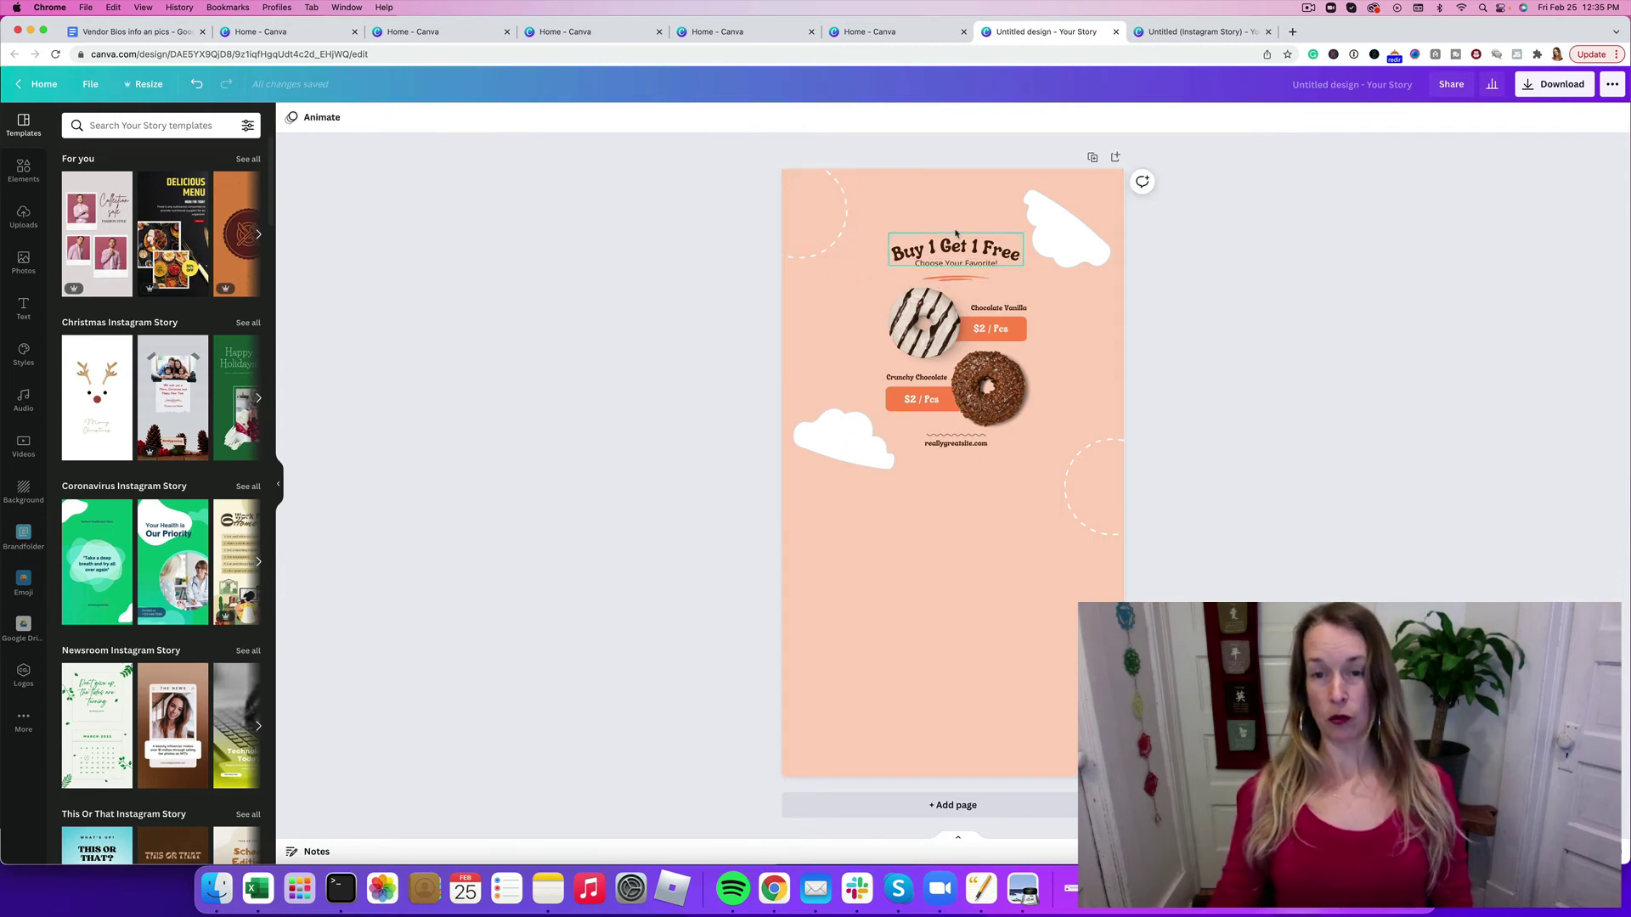
left_click_drag(849, 454, 847, 619)
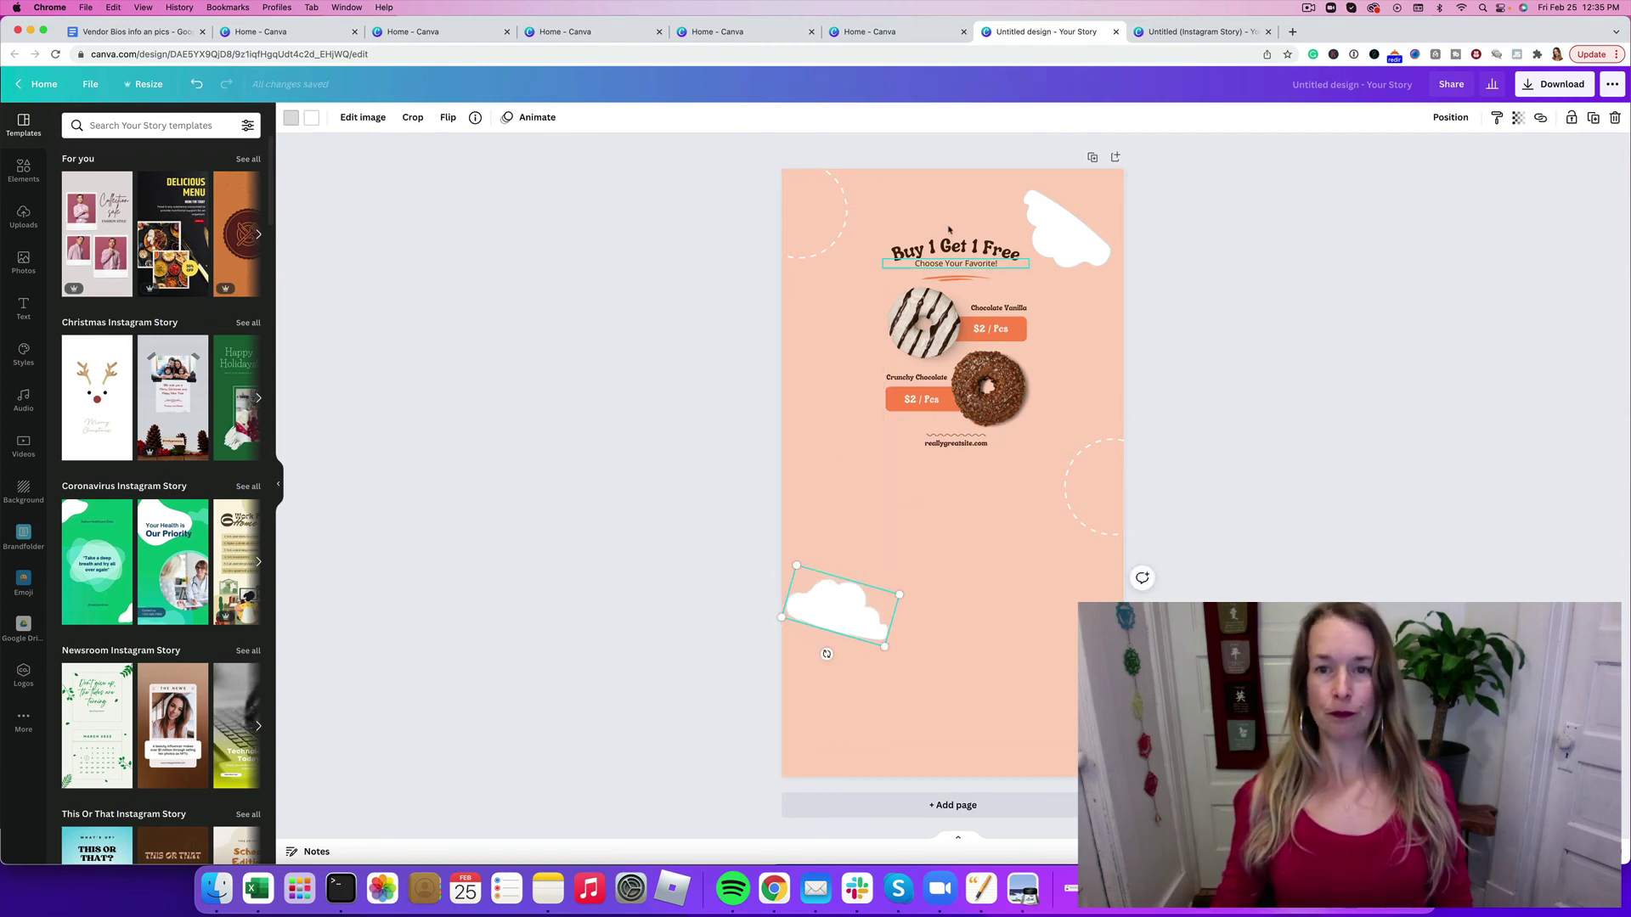
Step: Select the title, donuts, prices and website together, move them down and enlarge them
left_click_drag(884, 230, 1015, 450)
left_click_drag(981, 339, 975, 466)
left_click_drag(878, 312, 750, 255)
left_click_drag(1114, 574, 1175, 645)
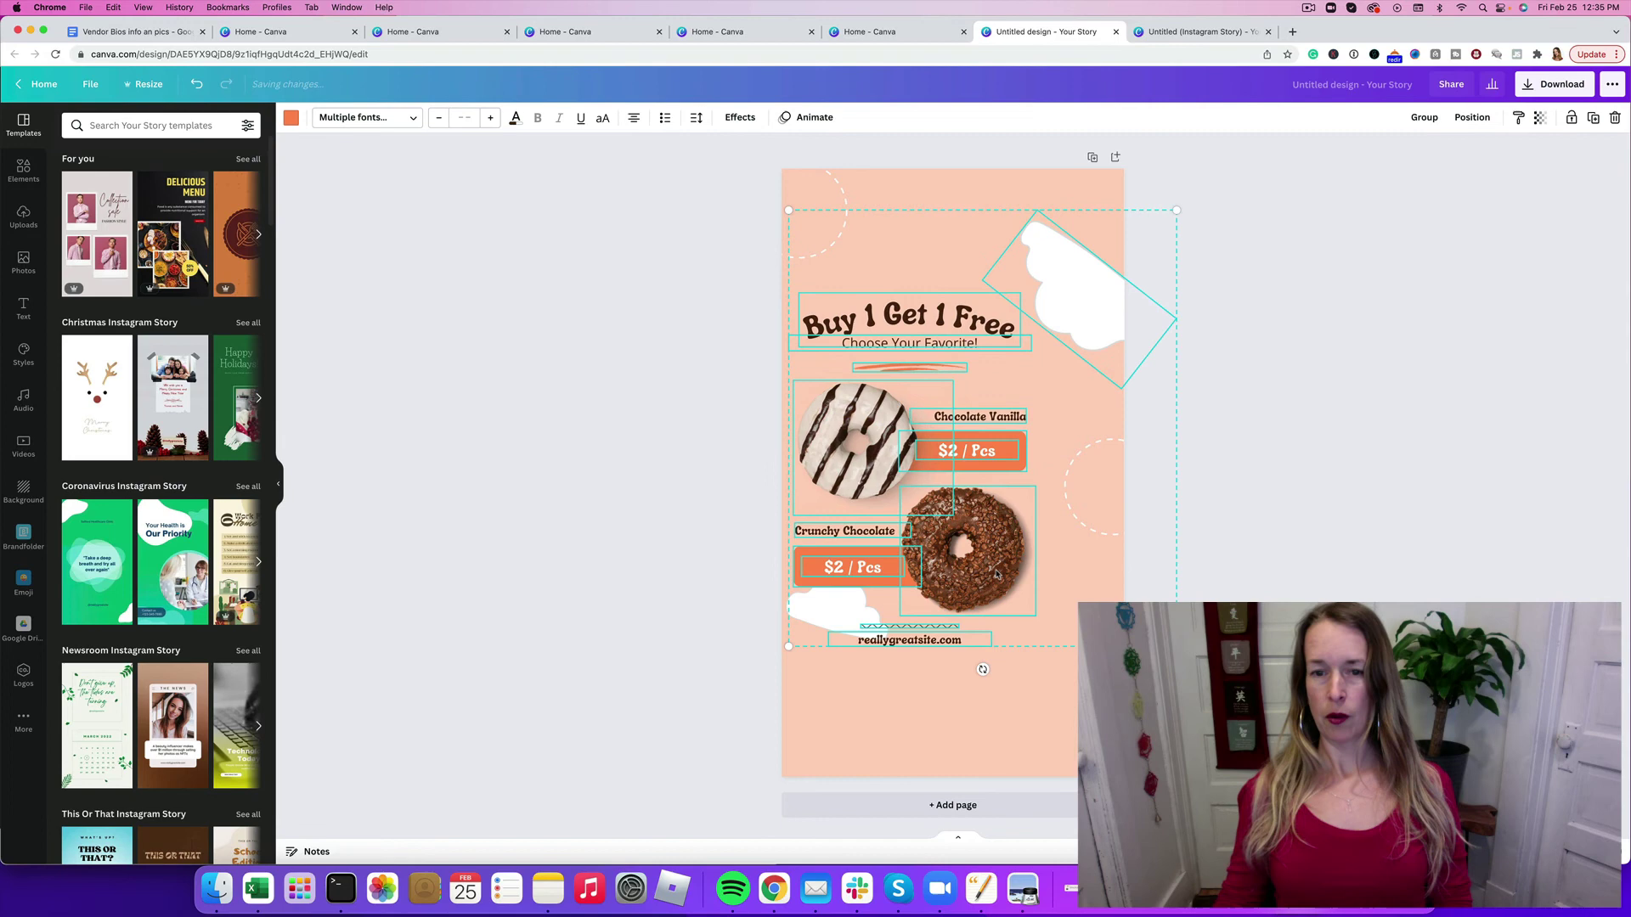
left_click(635, 459)
Step: Tuck the cloud into the top-right corner and reposition the title and 'Choose Your Favorite!' subtitle
left_click(908, 321)
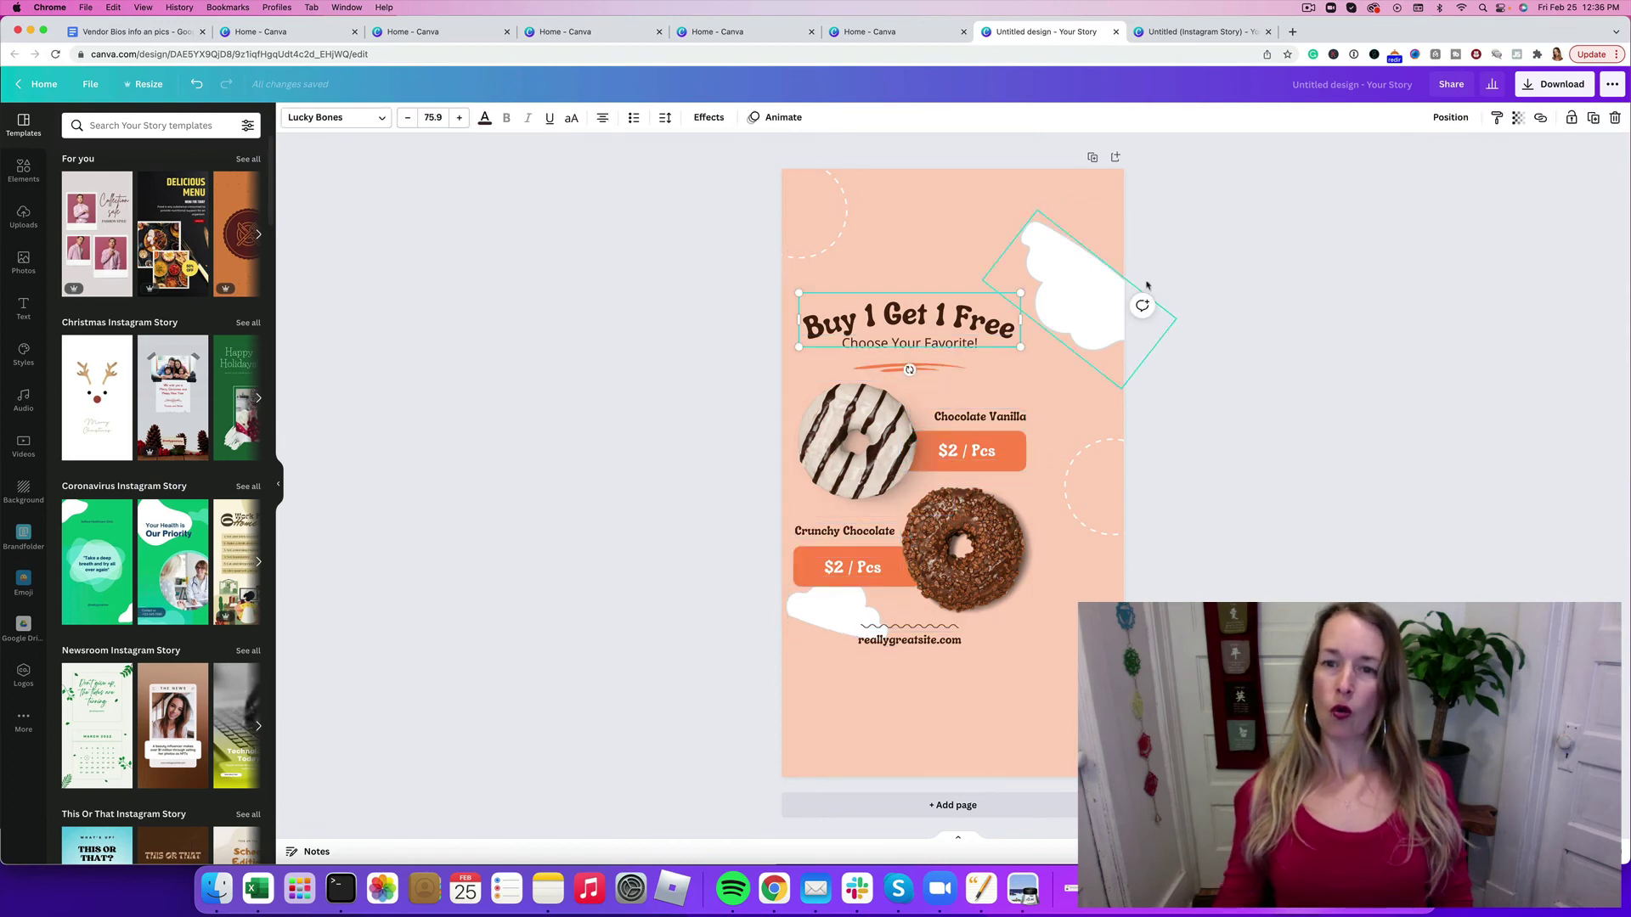
left_click(1096, 276)
left_click_drag(1096, 276, 1126, 210)
left_click(913, 318)
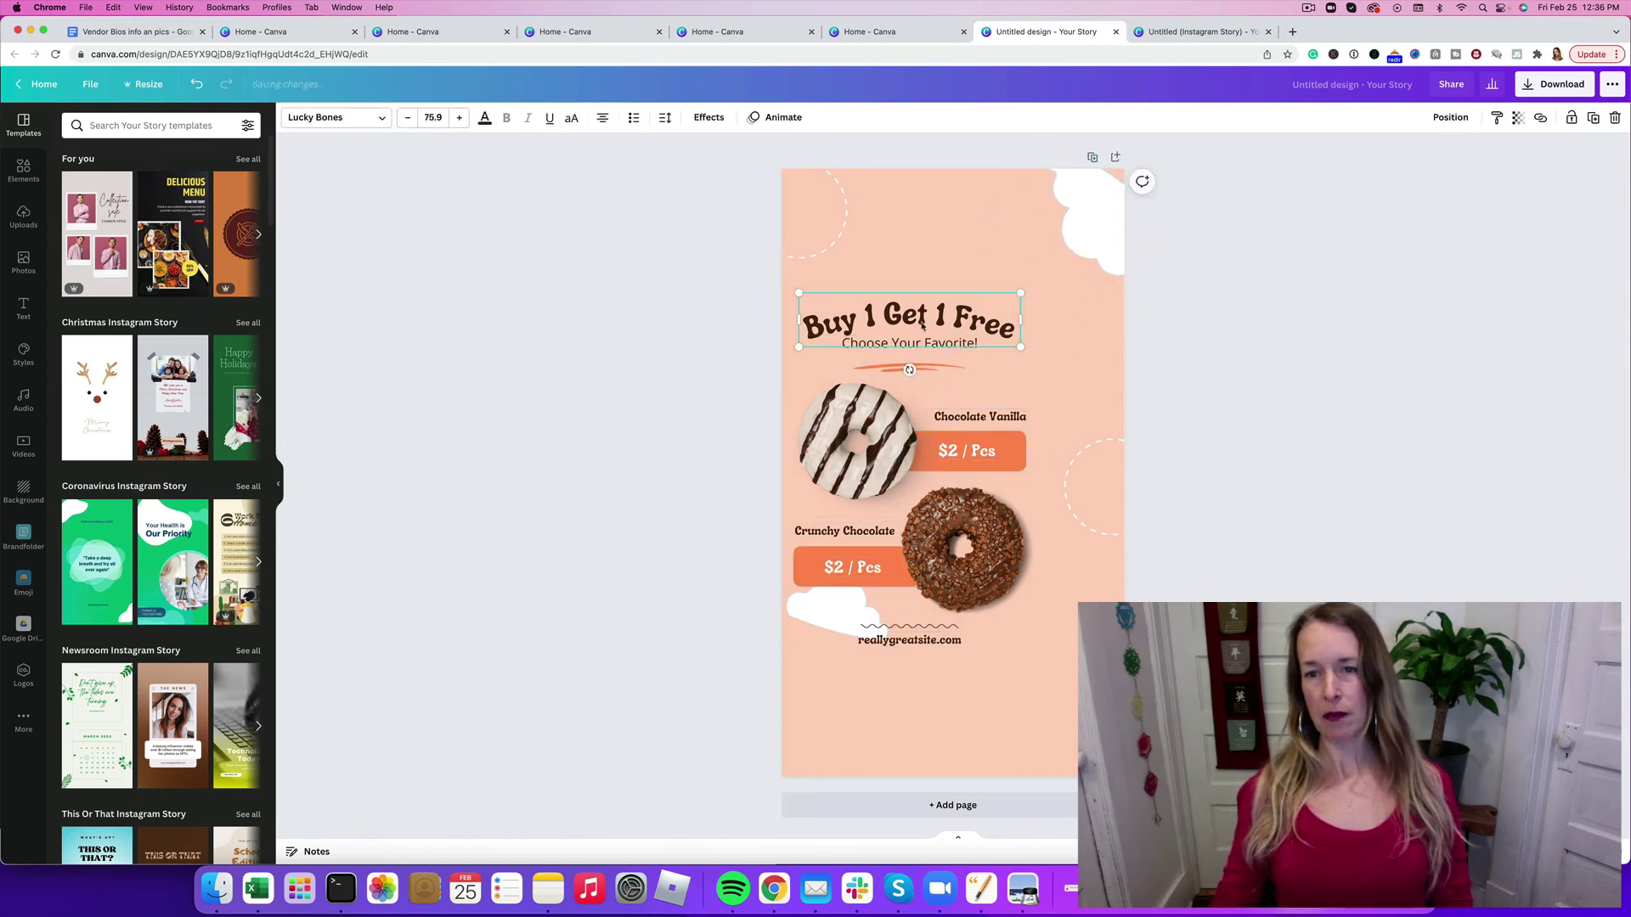
left_click_drag(913, 319, 964, 284)
left_click_drag(925, 345, 969, 325)
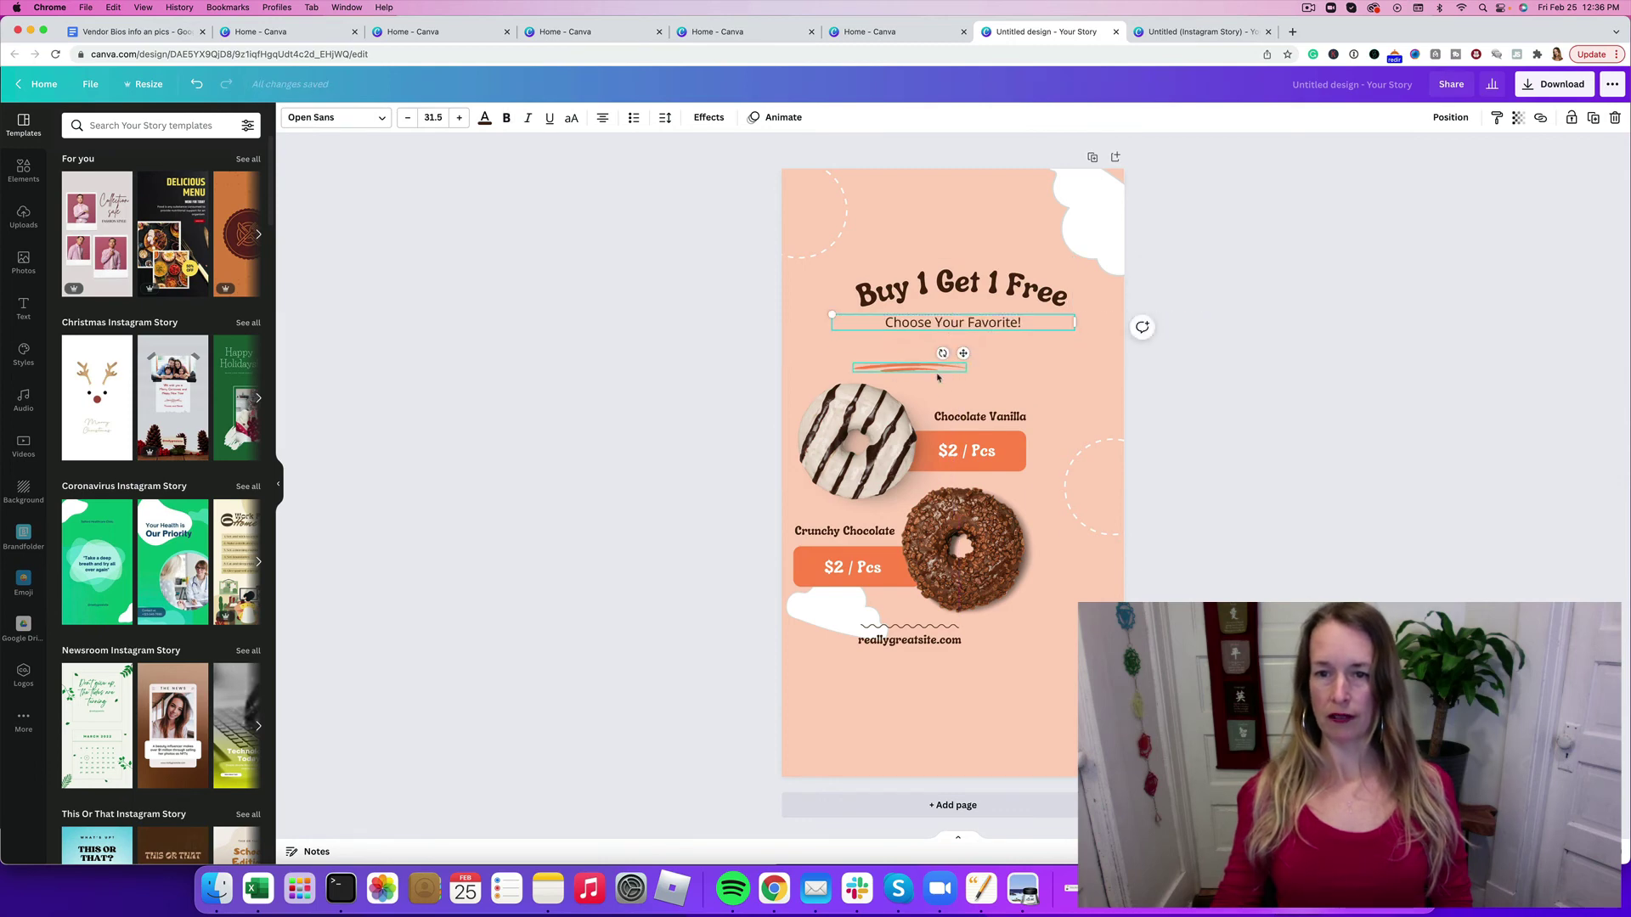
left_click(1030, 439)
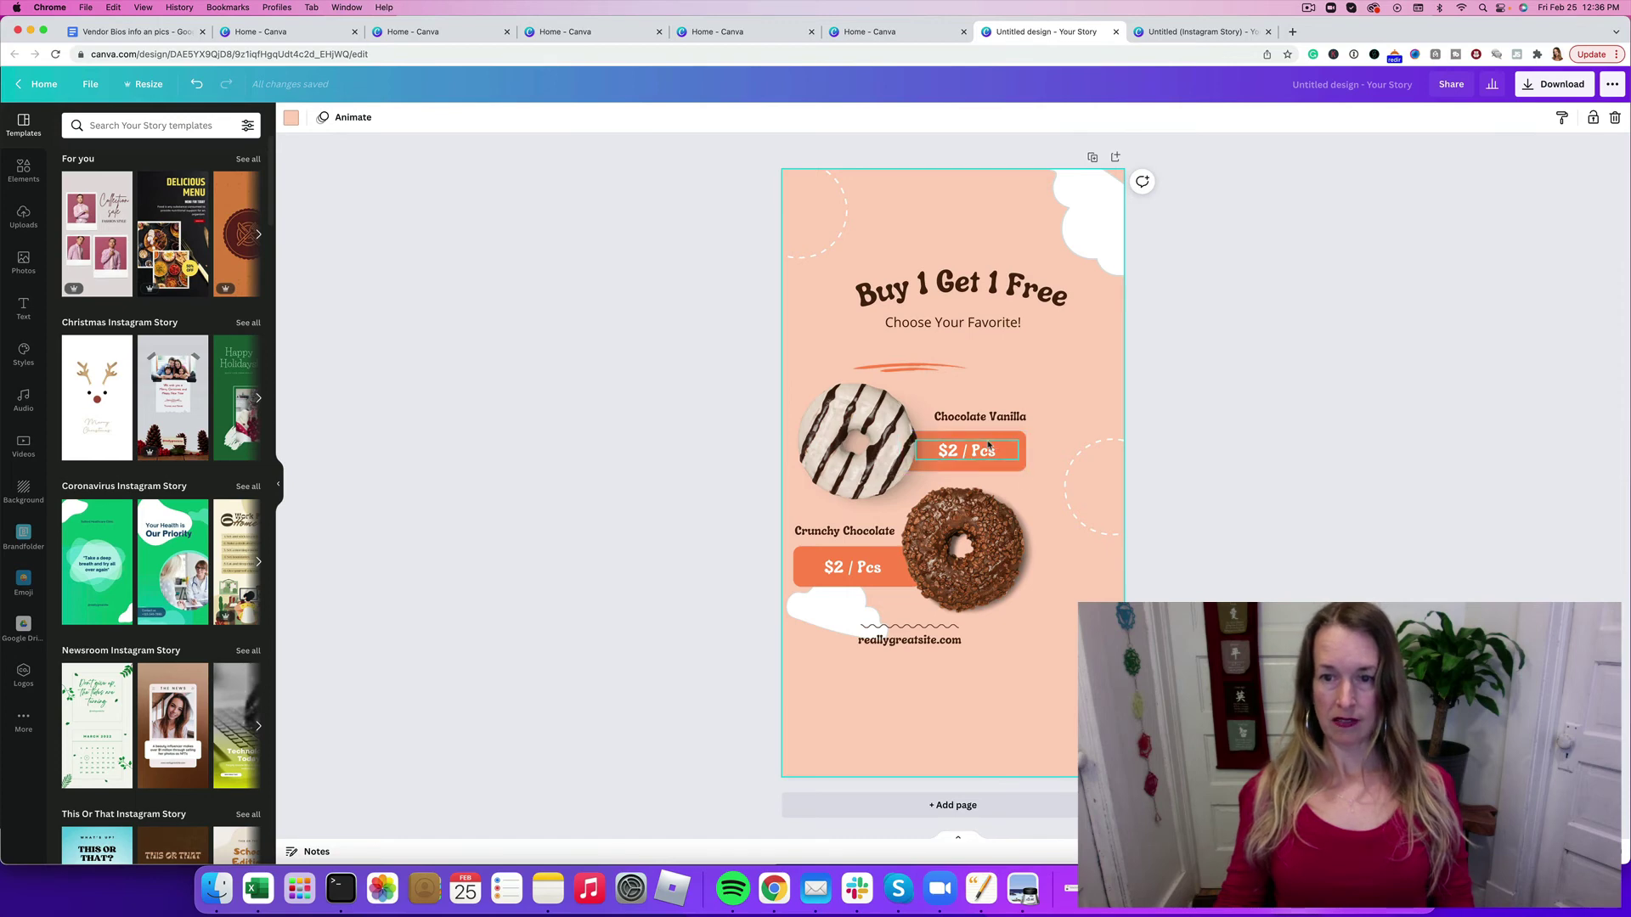
Step: Spread out the Chocolate Vanilla and Crunchy Chocolate donuts, labels and price buttons
left_click_drag(990, 451, 1038, 390)
left_click(1012, 386)
left_click_drag(921, 370, 876, 352)
left_click_drag(858, 442, 896, 429)
left_click_drag(989, 574, 1049, 584)
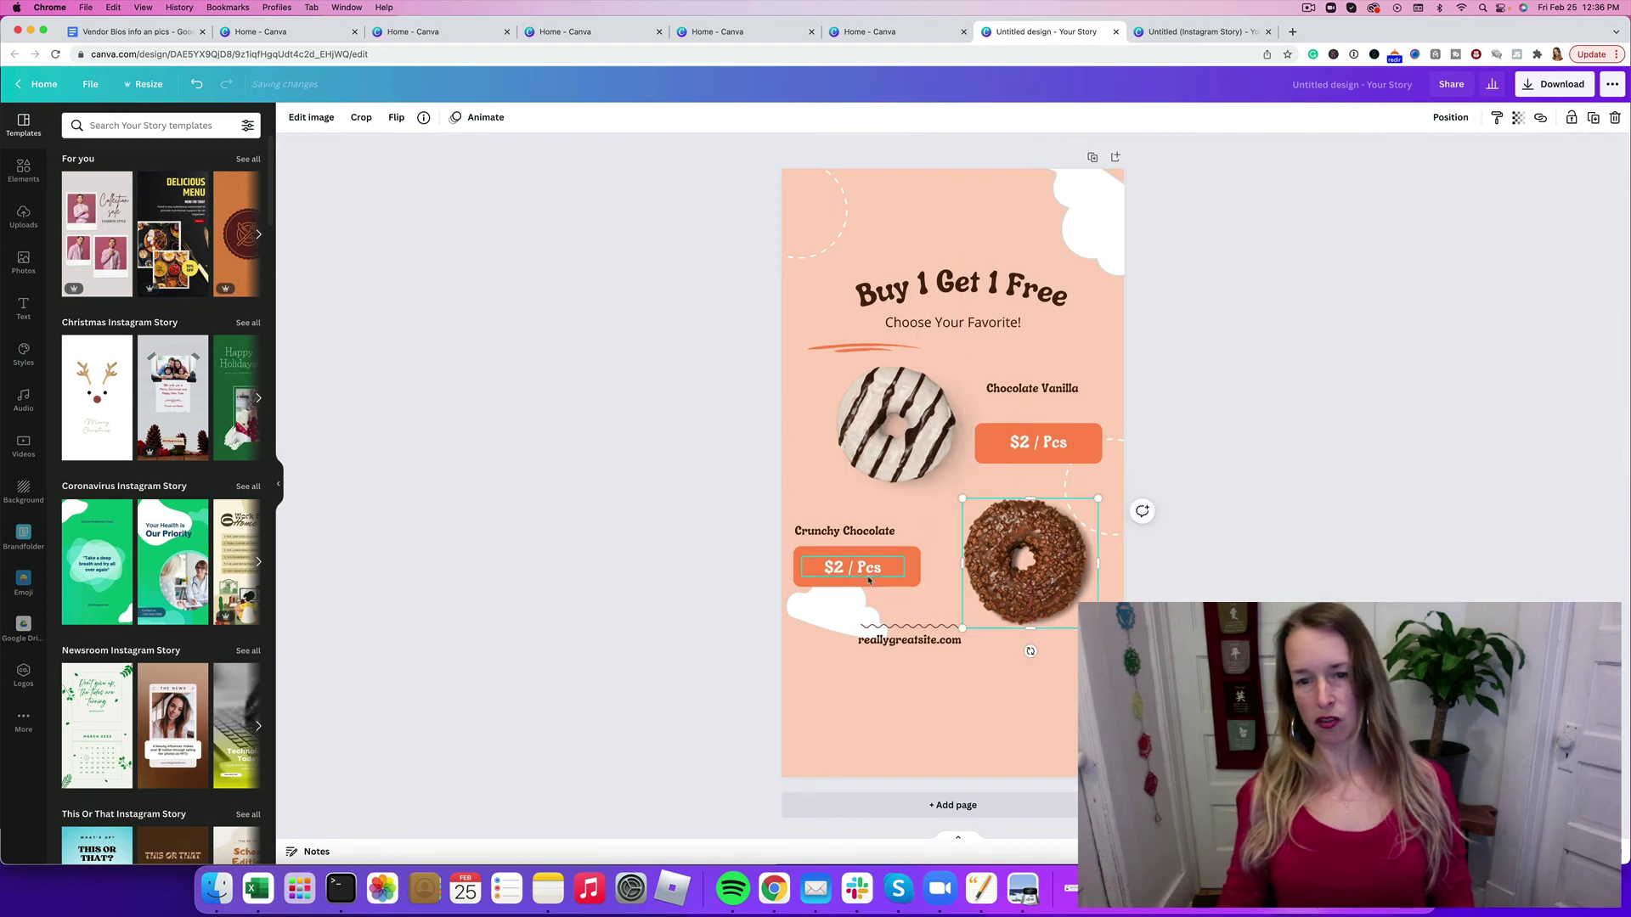
left_click(932, 560)
left_click_drag(878, 567, 930, 570)
left_click_drag(834, 531, 834, 523)
Step: Move the bottom-left cloud toward the page bottom and reallygreatsite.com to the lower right
left_click_drag(839, 615, 839, 714)
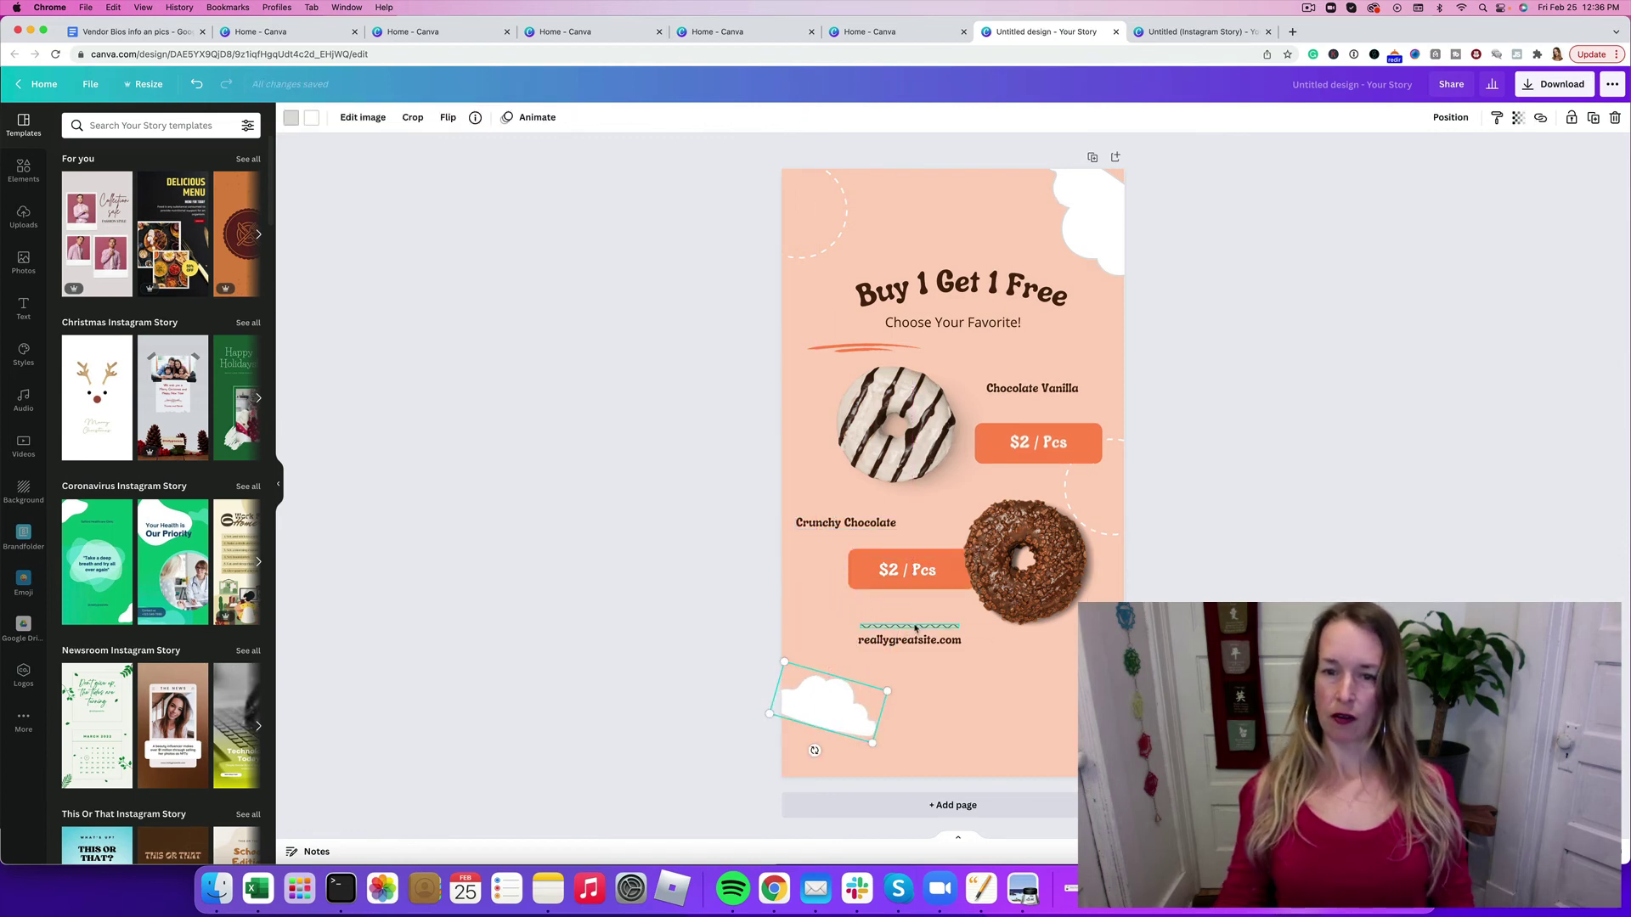
left_click(915, 629)
left_click_drag(930, 638, 1040, 702)
left_click(713, 524)
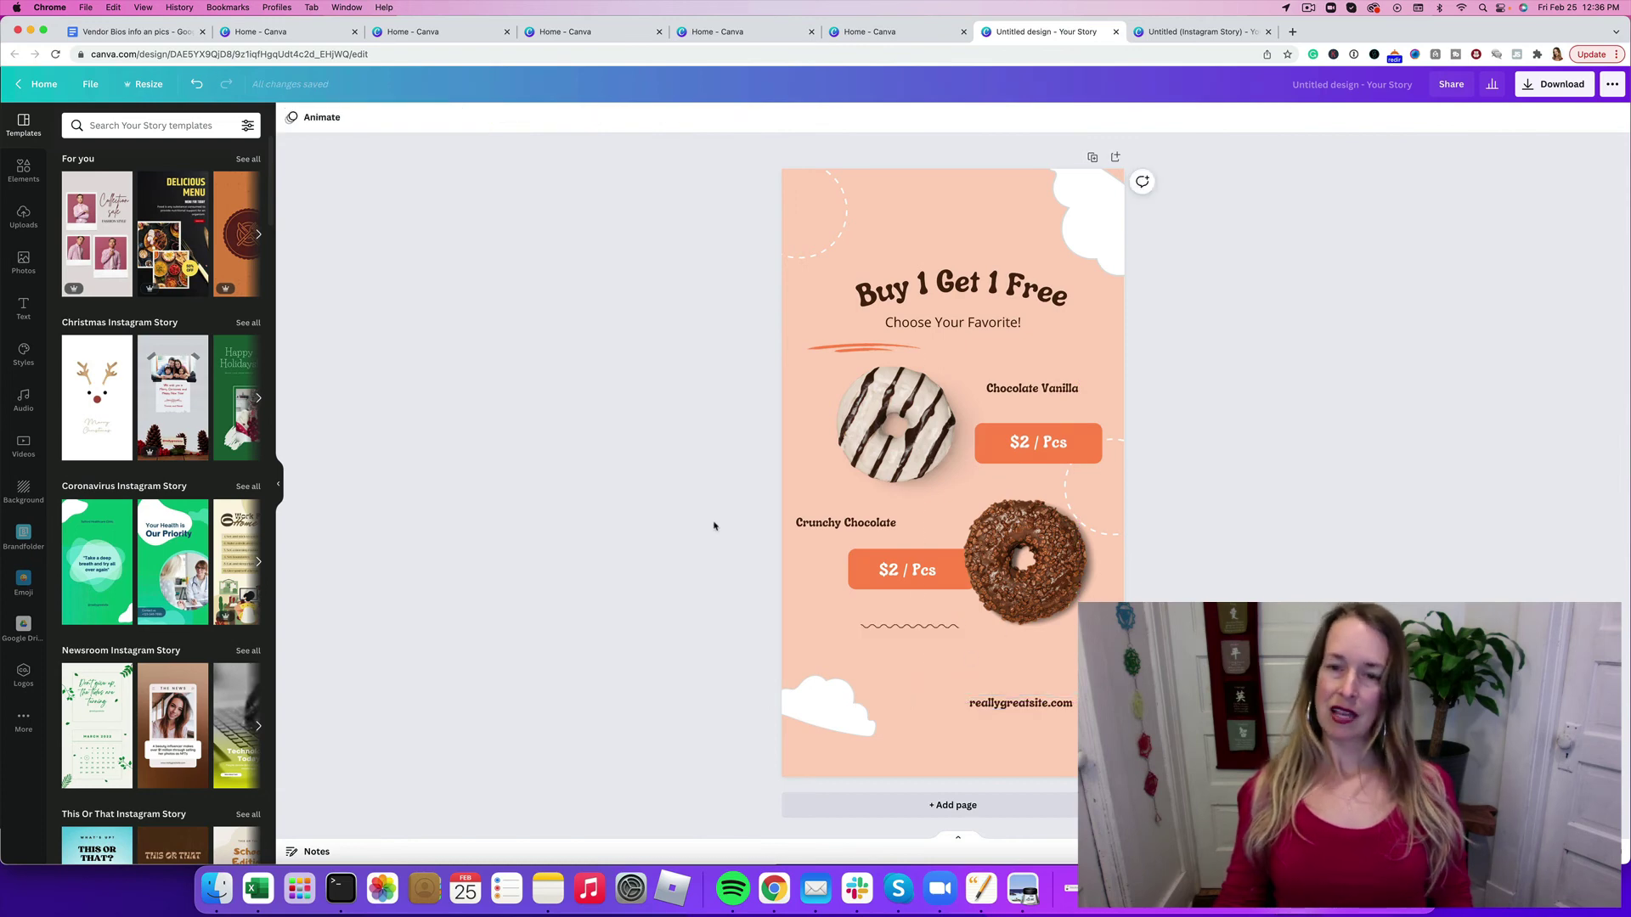
Step: Tilt the orange brush stroke diagonally and raise the title and 'Choose Your Favorite!' subtitle
left_click(861, 349)
mouse_move(855, 375)
left_mouse_down()
mouse_move(884, 391)
mouse_move(843, 349)
left_mouse_up()
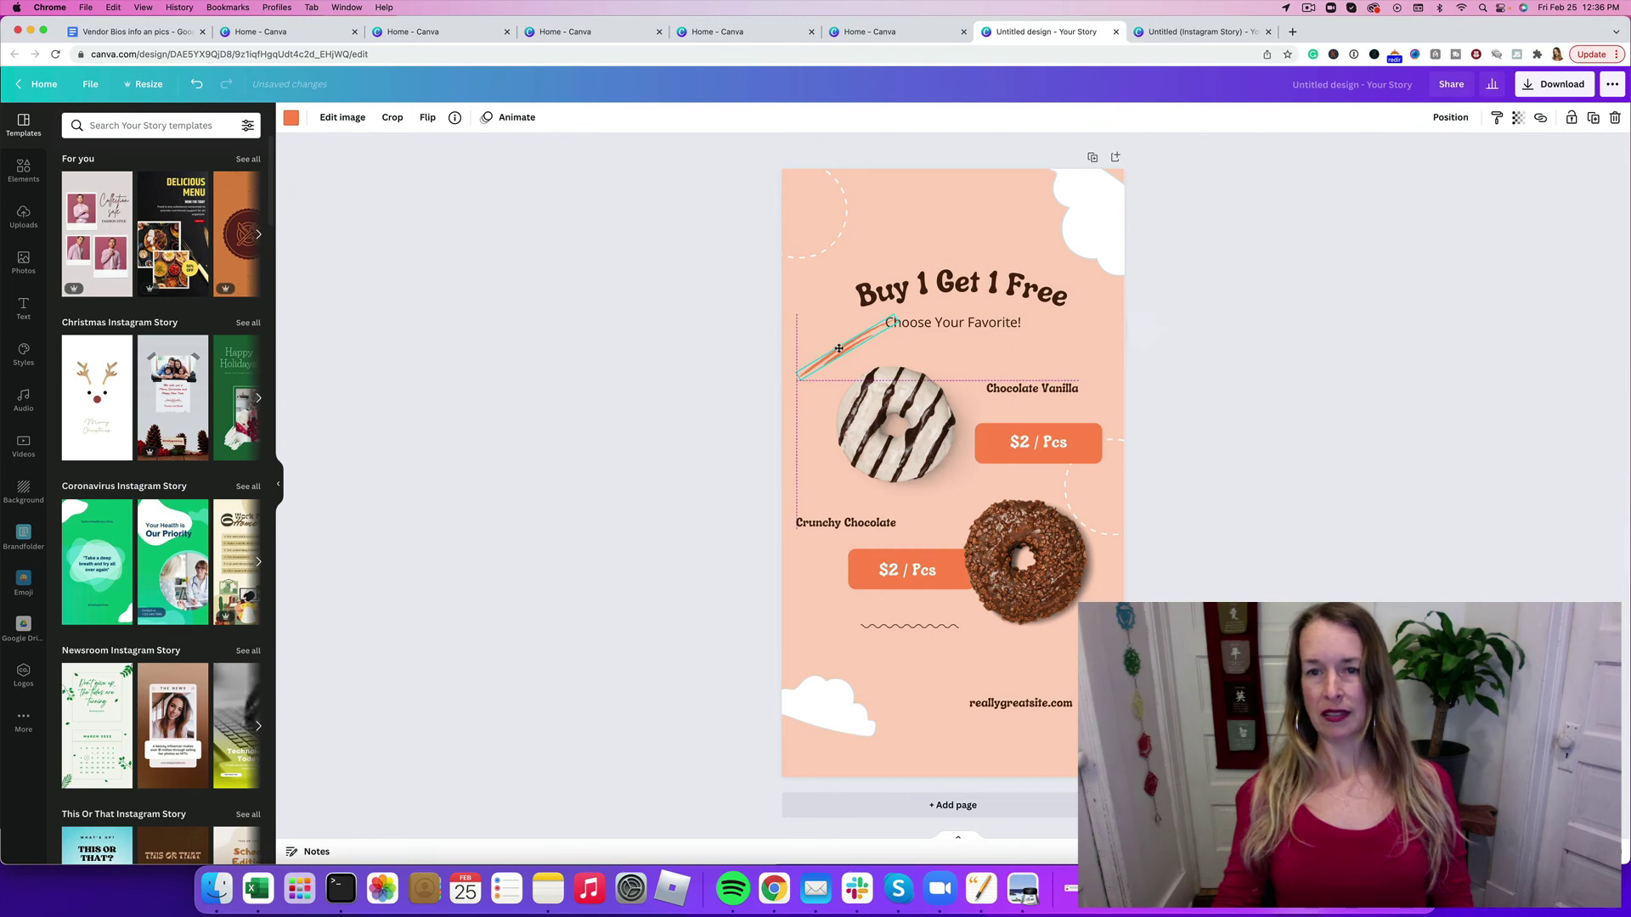
left_click_drag(985, 278, 985, 259)
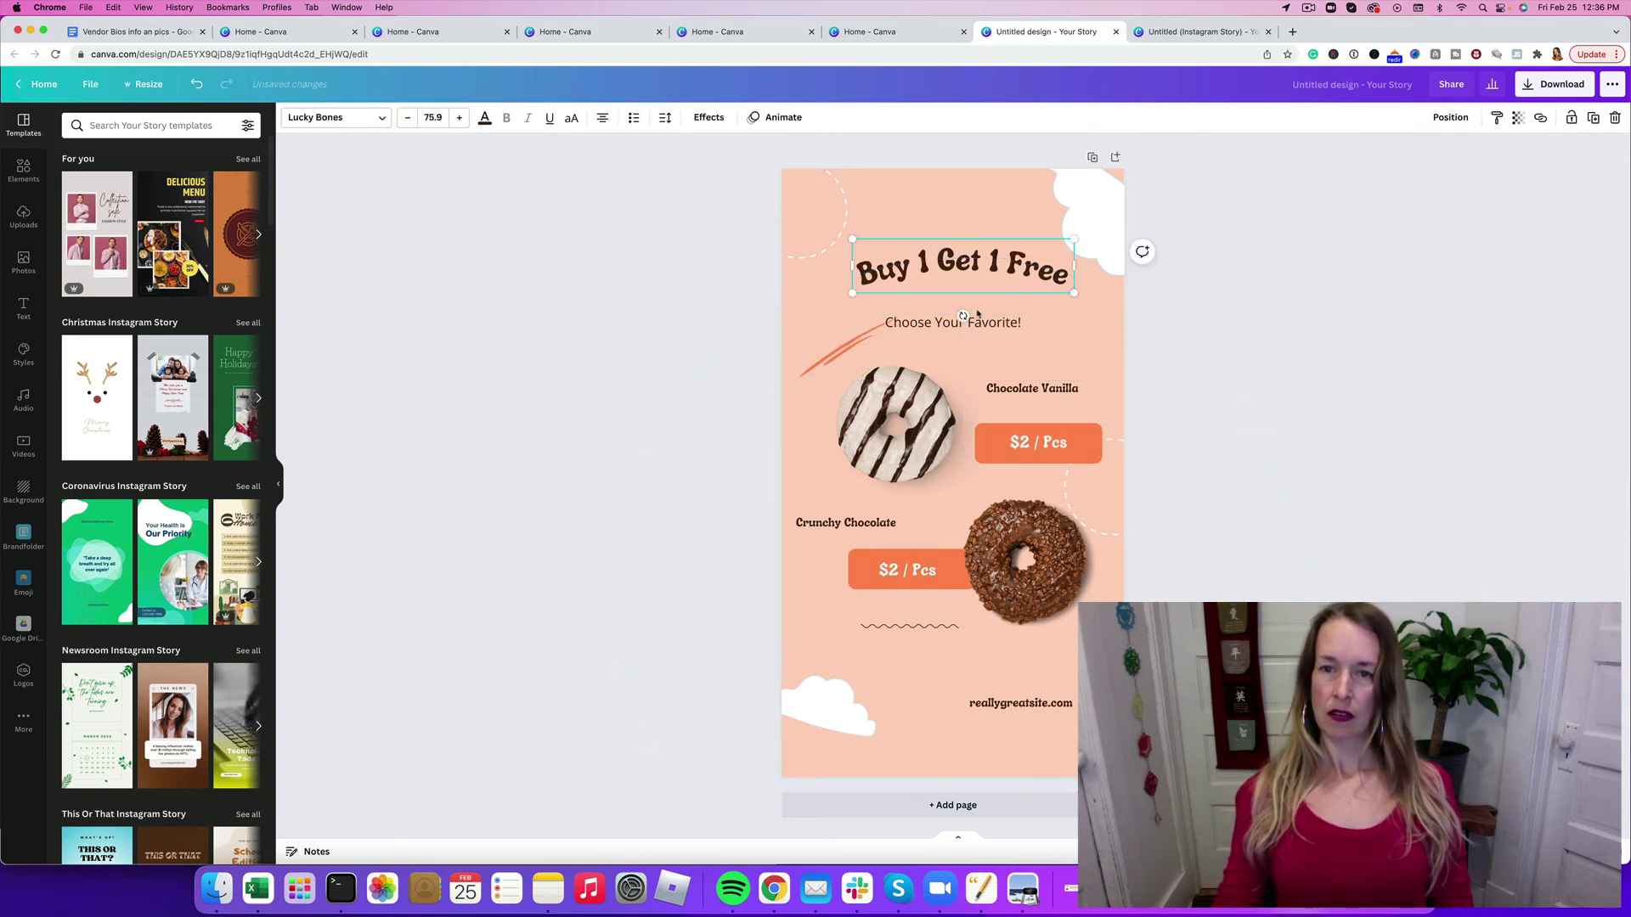
left_click_drag(985, 322, 986, 302)
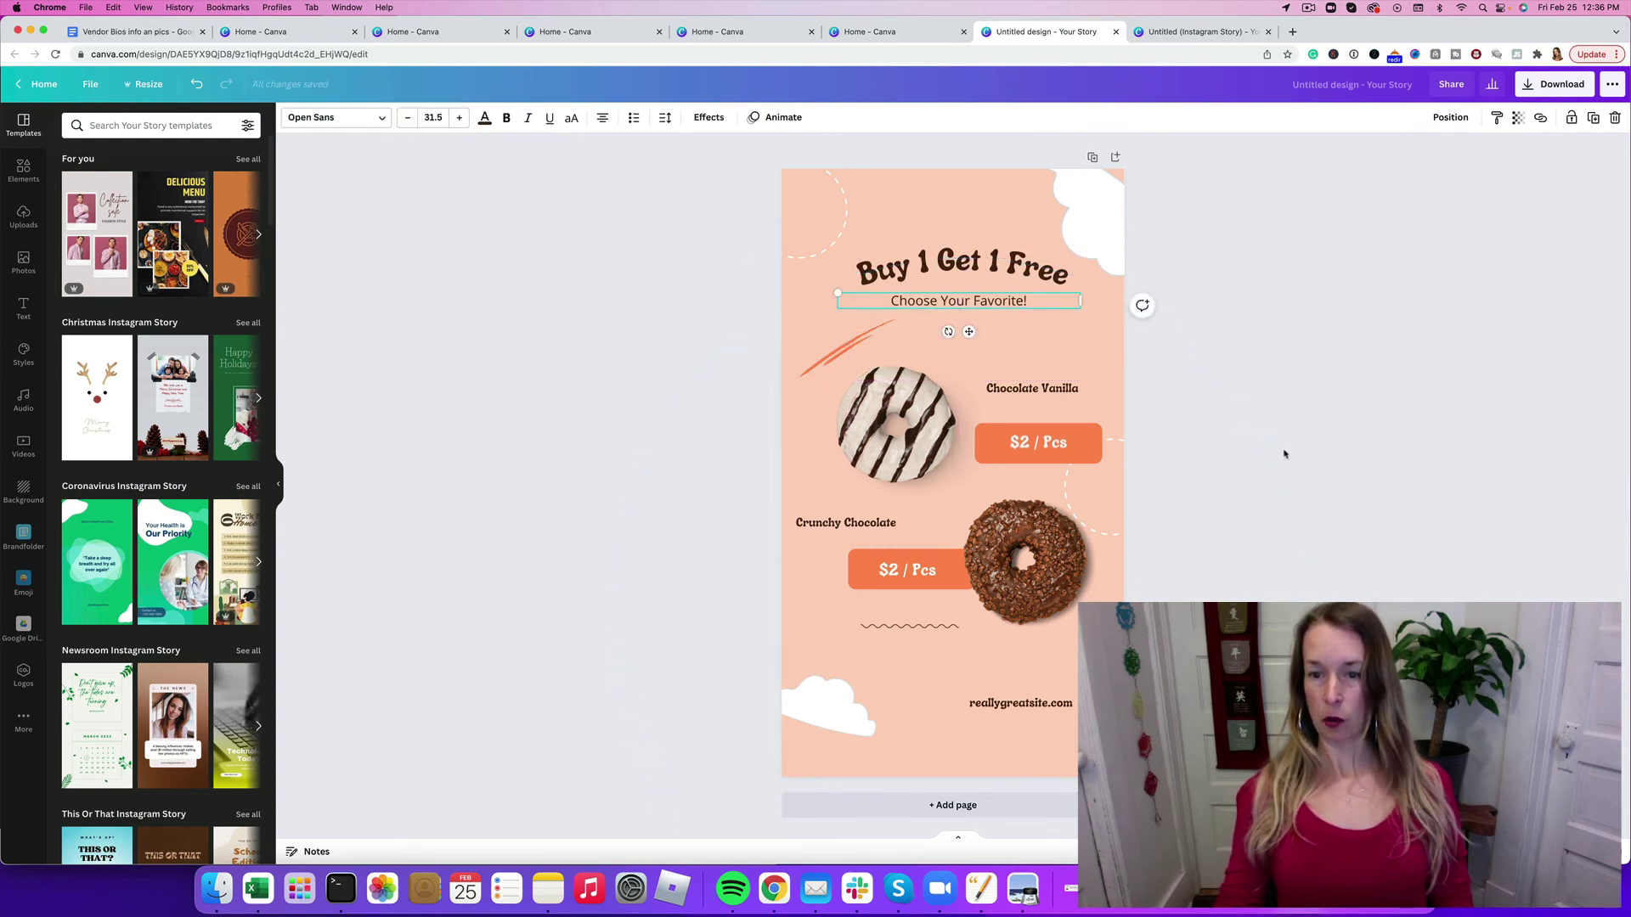
left_click(1264, 547)
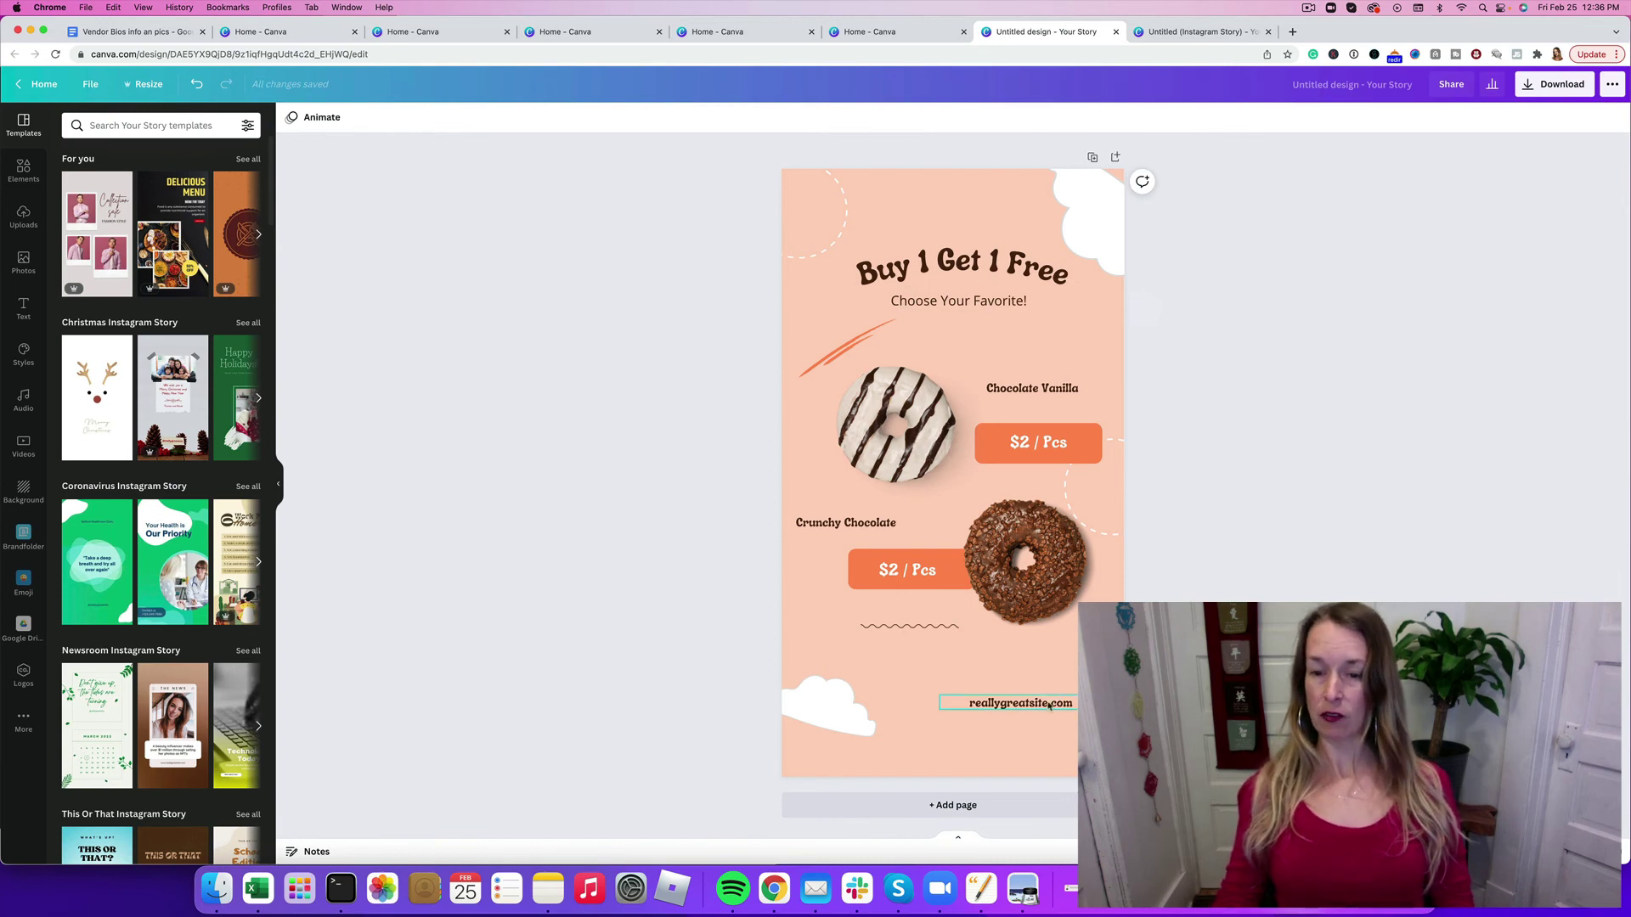
Step: Centre reallygreatsite.com near the bottom and shift the squiggle line left just above it
left_click_drag(1047, 702, 990, 655)
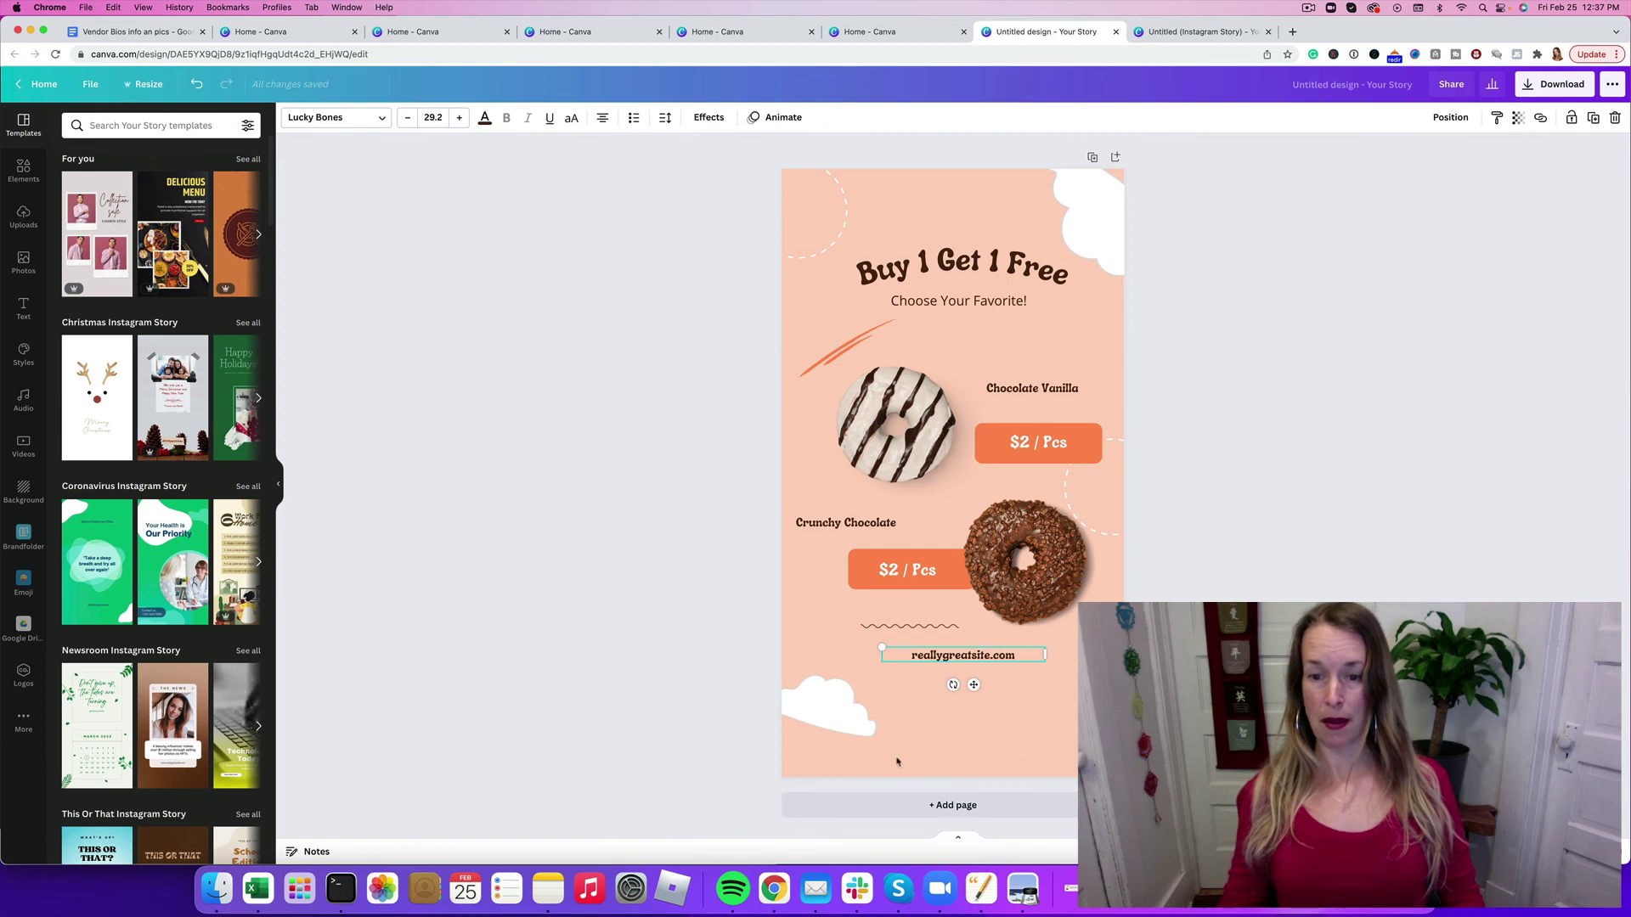
mouse_move(953, 657)
left_mouse_down()
mouse_move(902, 677)
mouse_move(948, 766)
mouse_move(963, 657)
left_mouse_up()
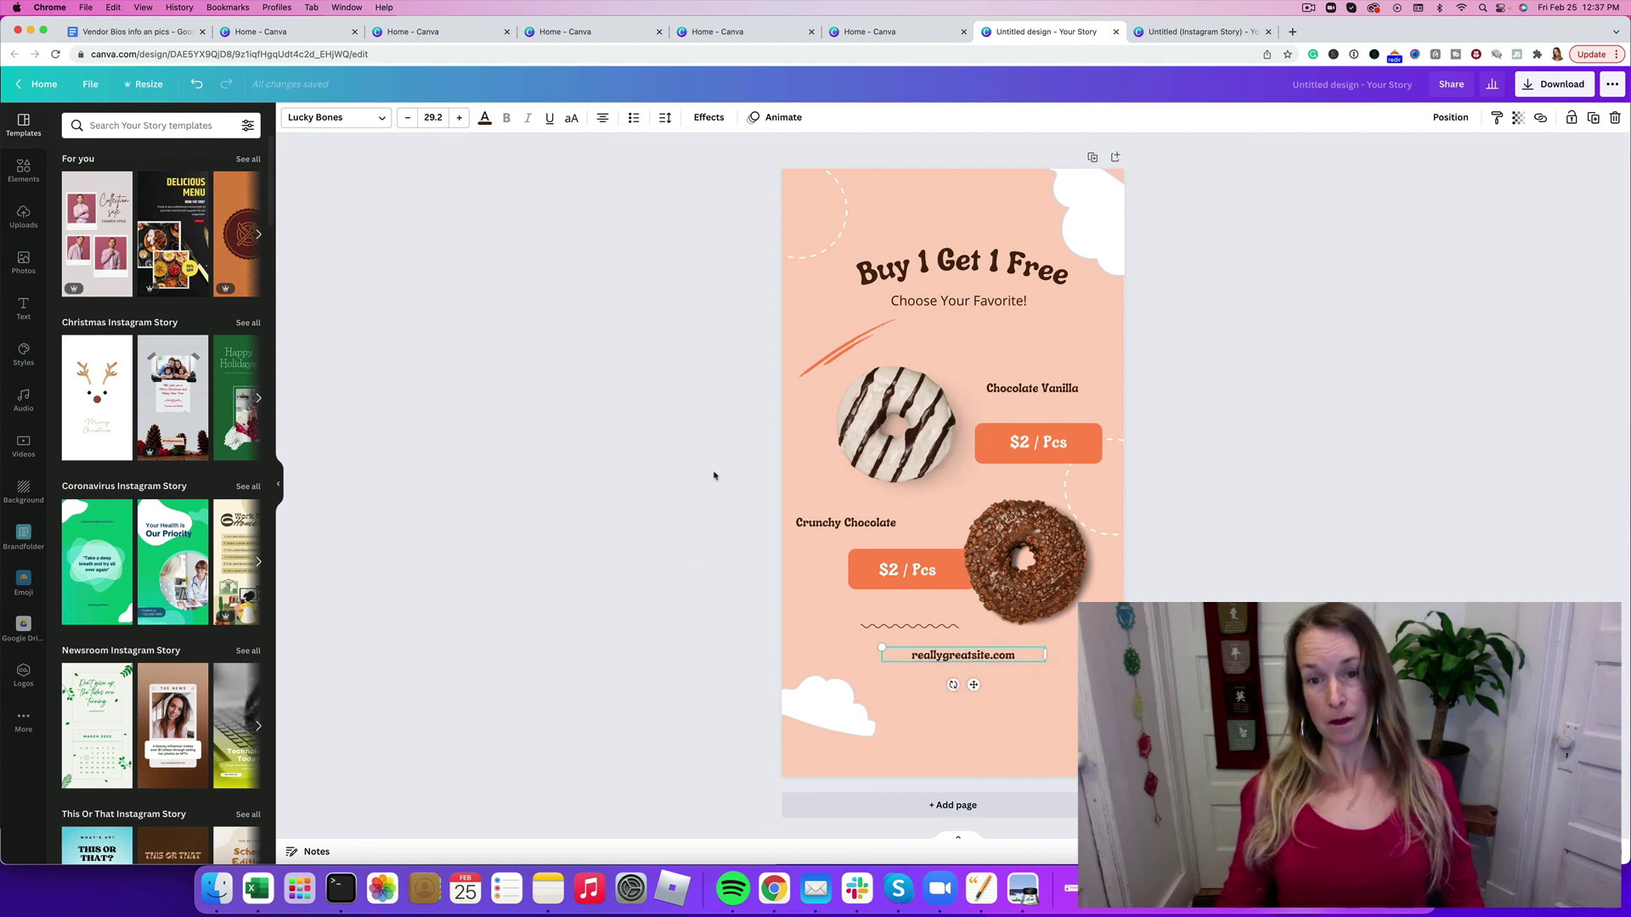
left_click(909, 626)
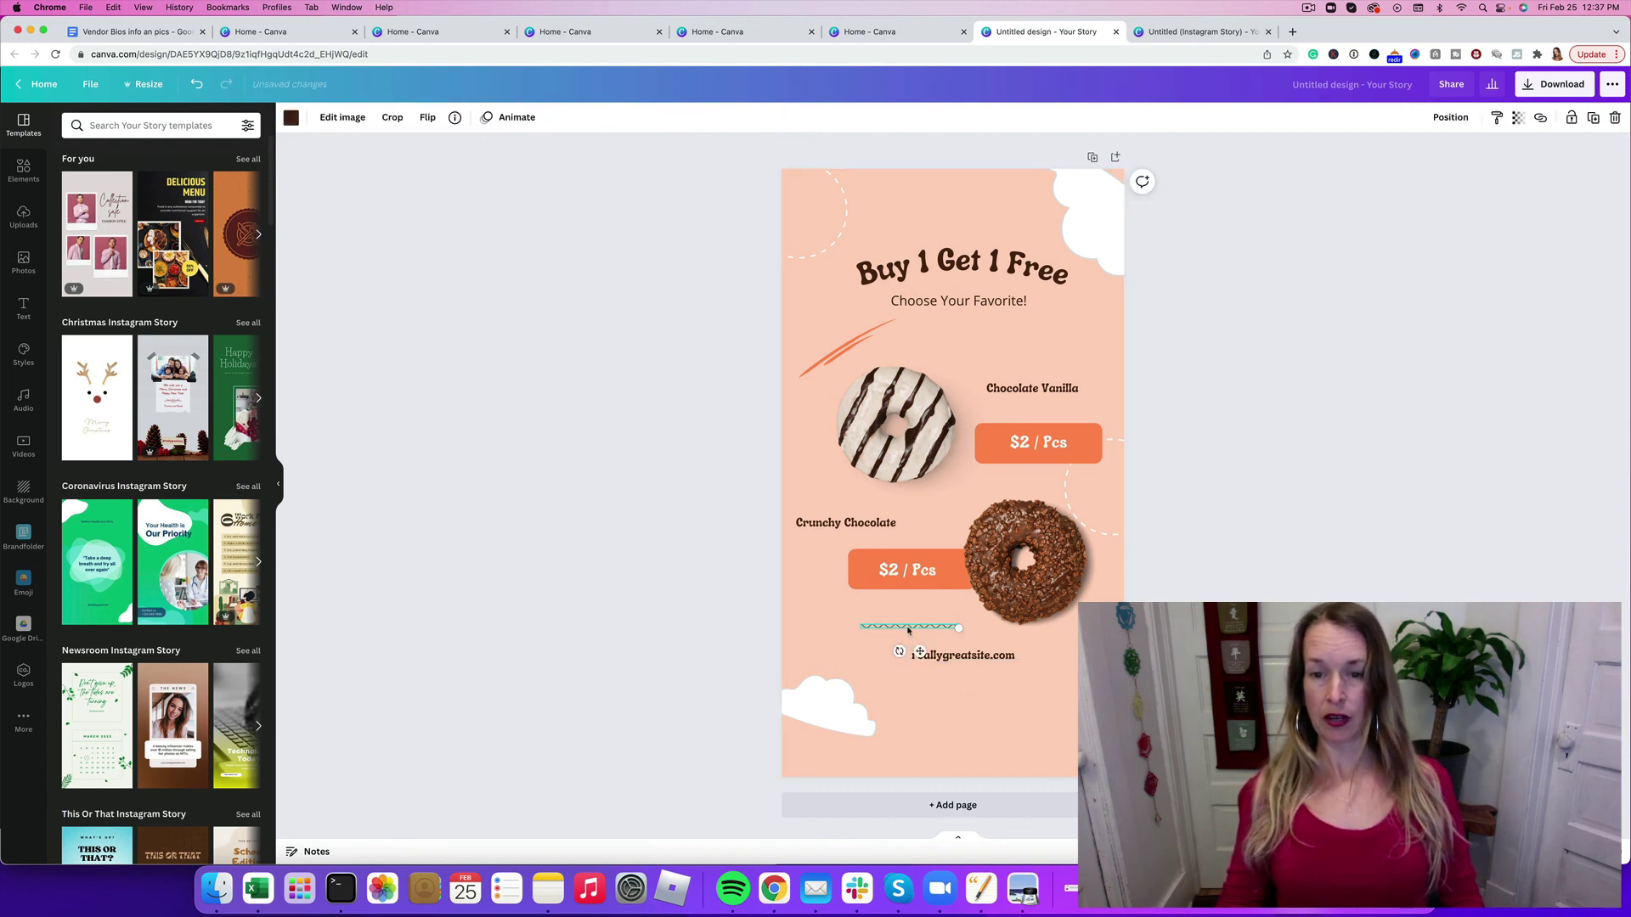
left_click_drag(848, 613, 802, 604)
left_click(674, 575)
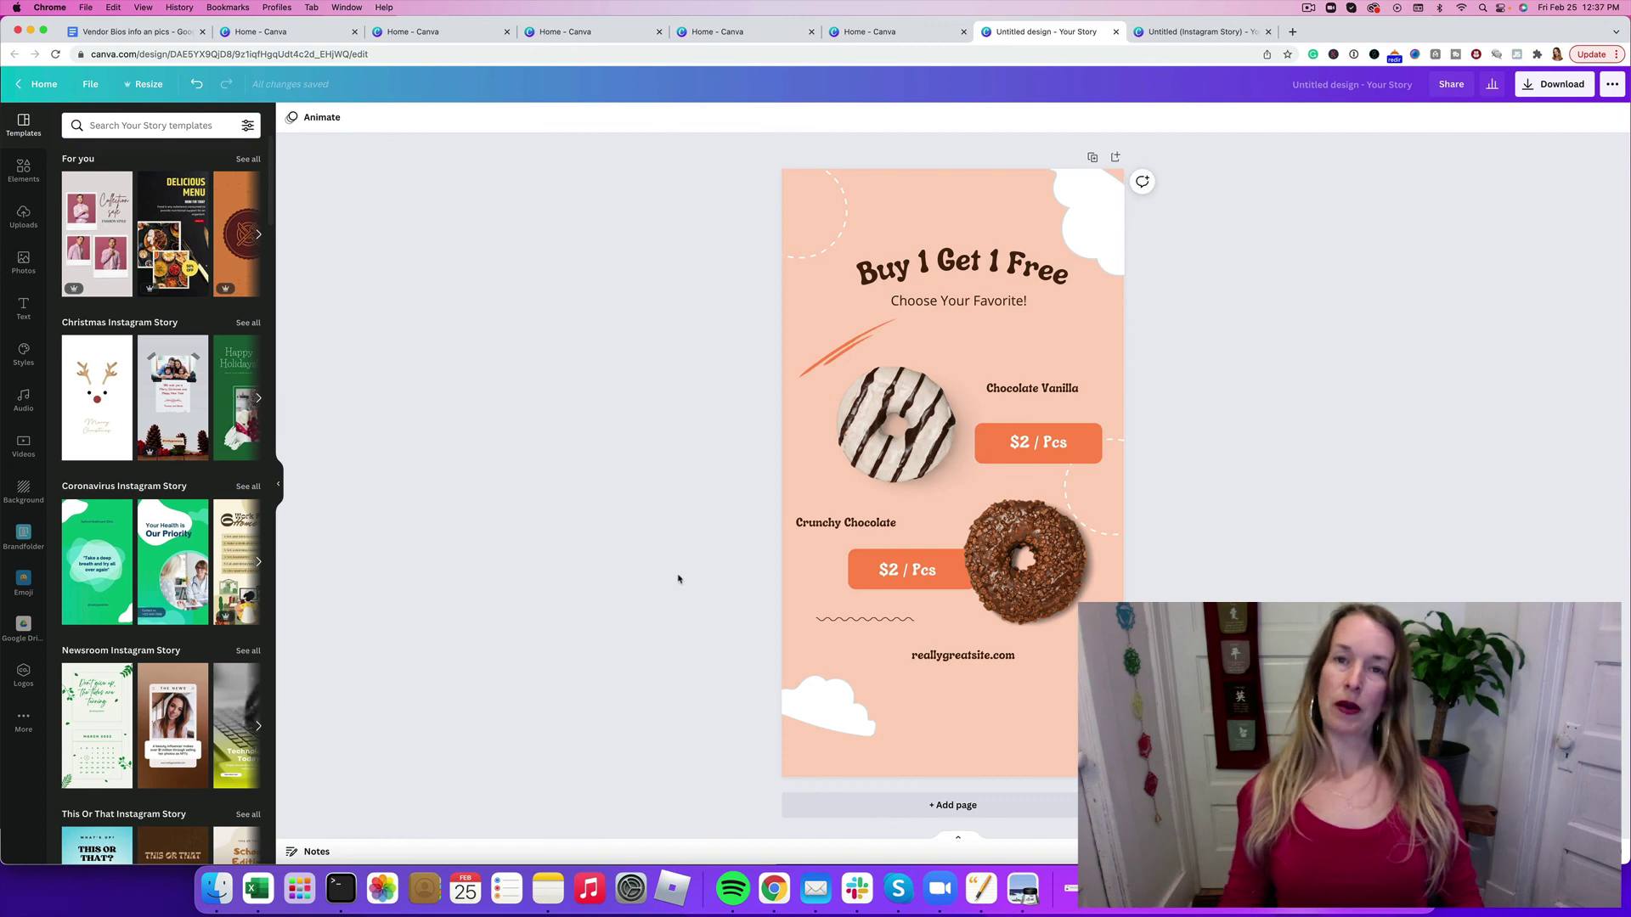